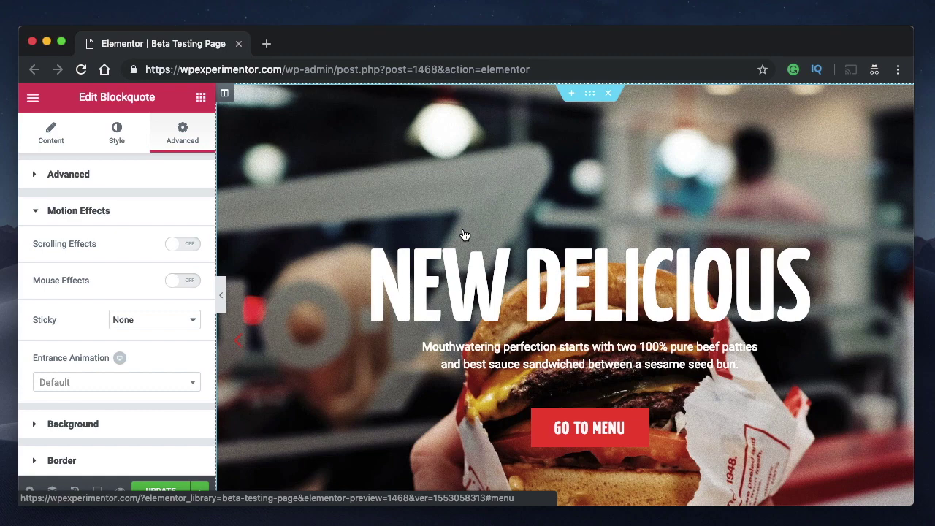
Examine the Motion Effects settings of the hero section and of the reservation form widget
left_click(589, 95)
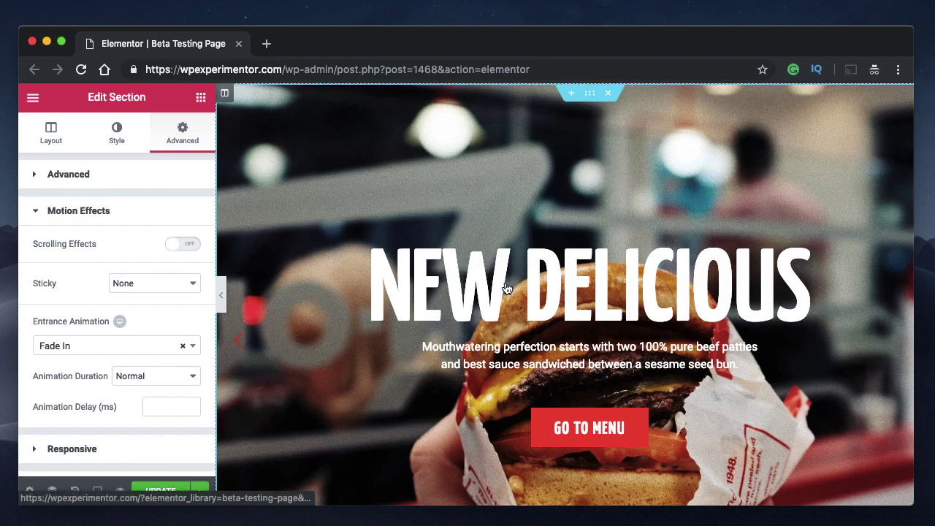
scroll(507, 289, "down", 7)
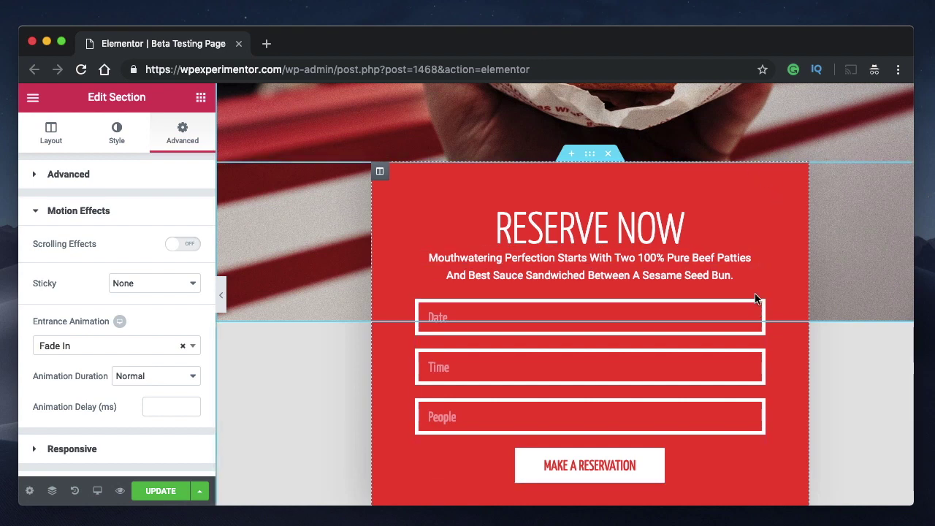
left_click(592, 303)
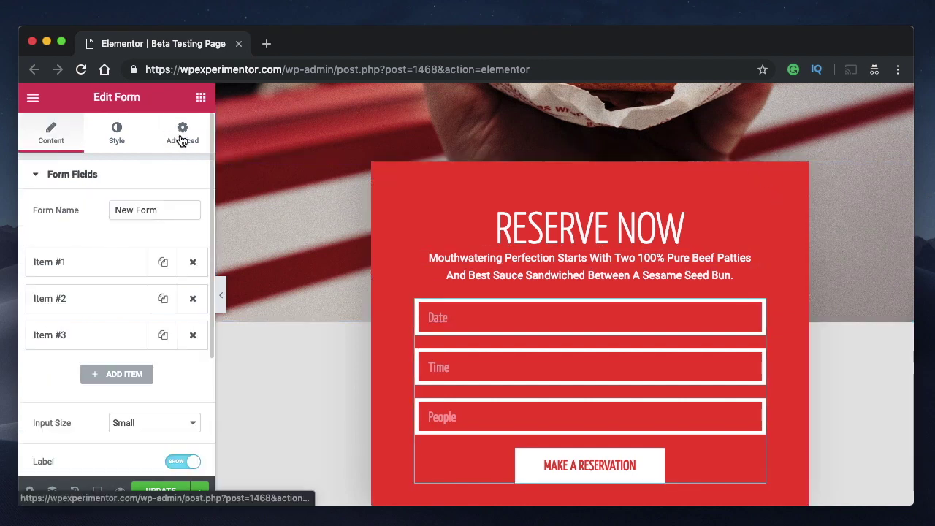
left_click(177, 141)
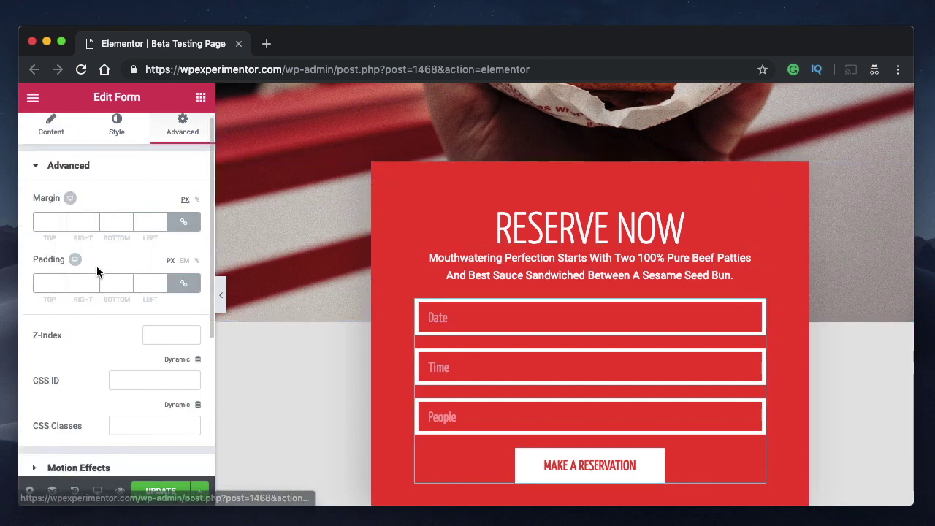
scroll(100, 274, "down", 5)
left_click(113, 250)
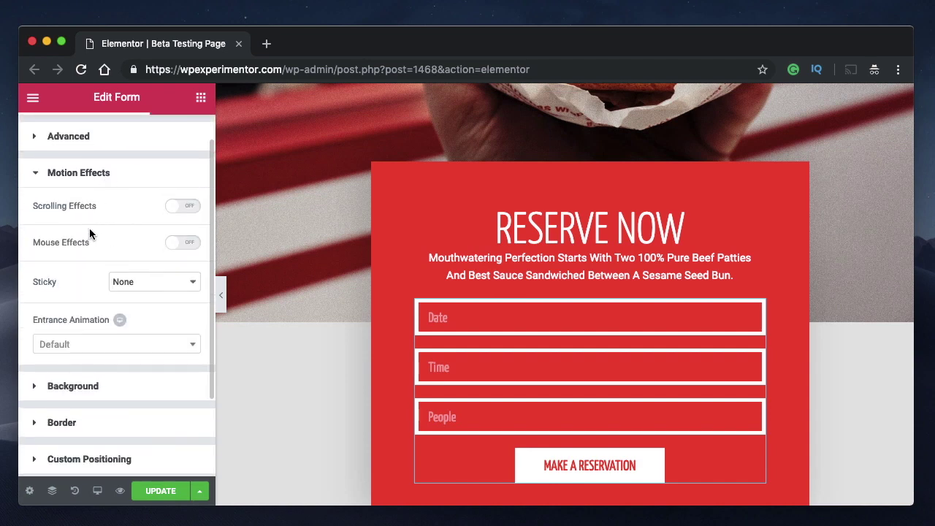
left_click(109, 174)
Examine the Motion Effects settings of the column that holds the Reserve Now form
scroll(372, 223, "up", 3)
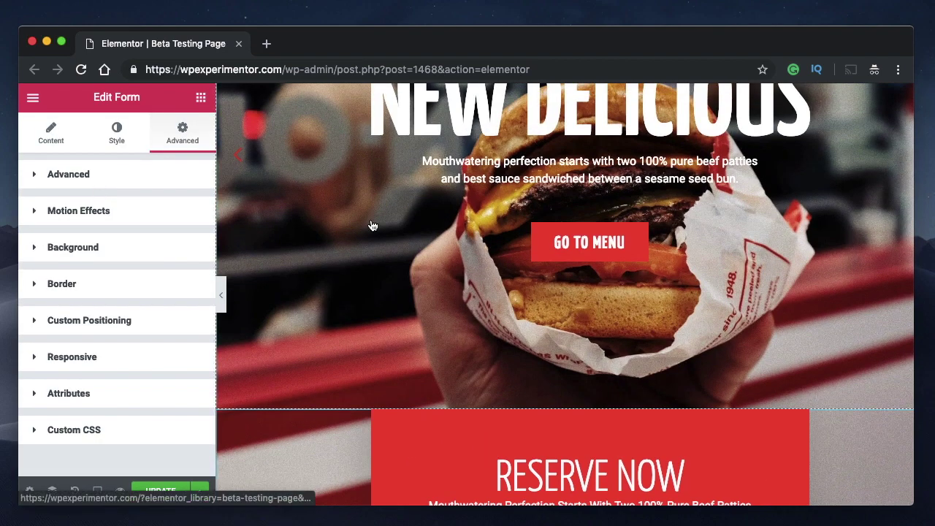
scroll(371, 320, "down", 3)
left_click(379, 315)
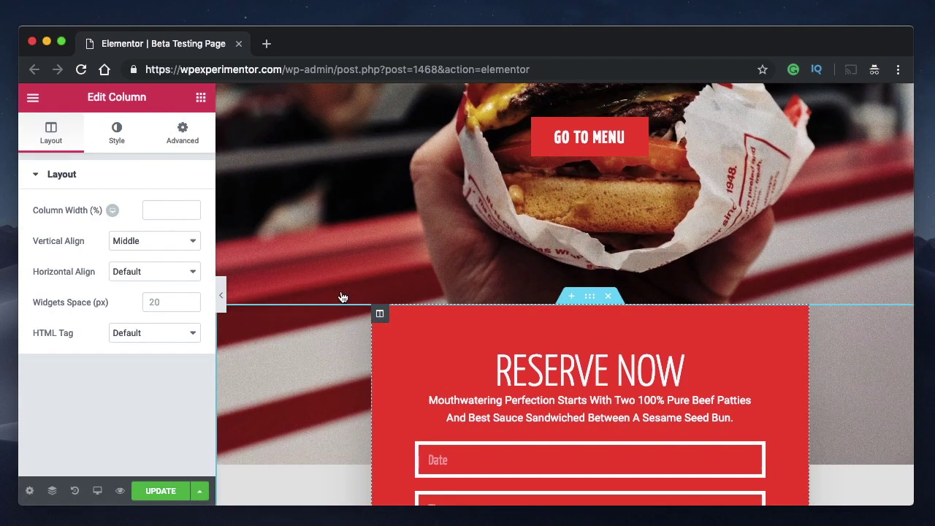
left_click(182, 133)
scroll(113, 278, "down", 3)
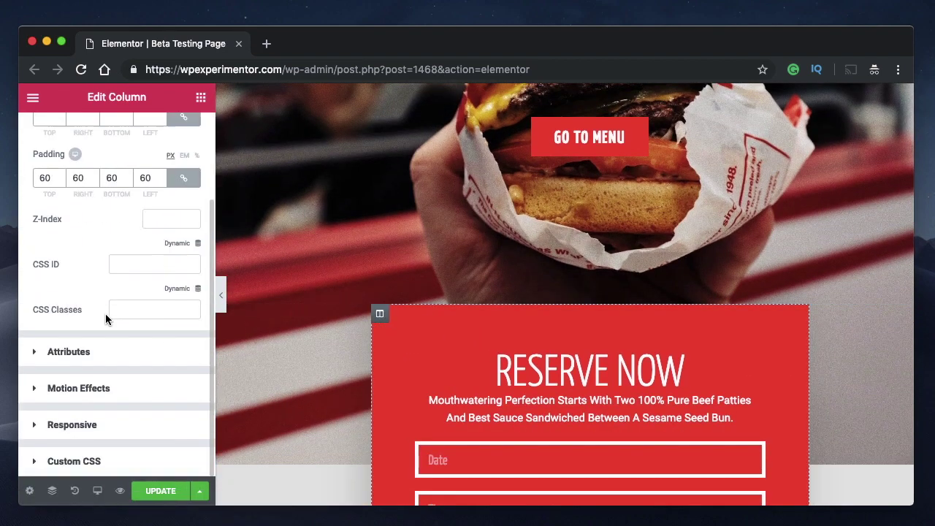
left_click(139, 388)
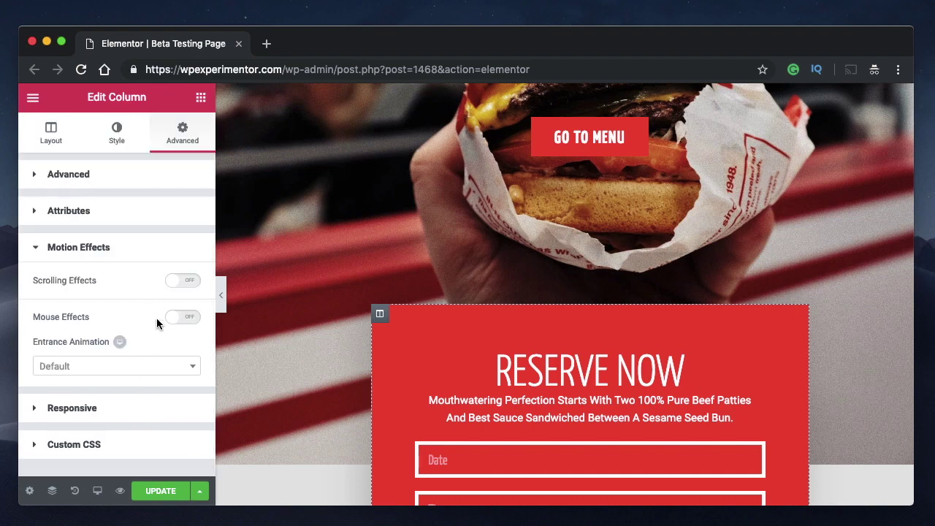
left_click(121, 247)
Review the Motion Effects options of the New Delicious hero section and collapse them
scroll(514, 265, "up", 5)
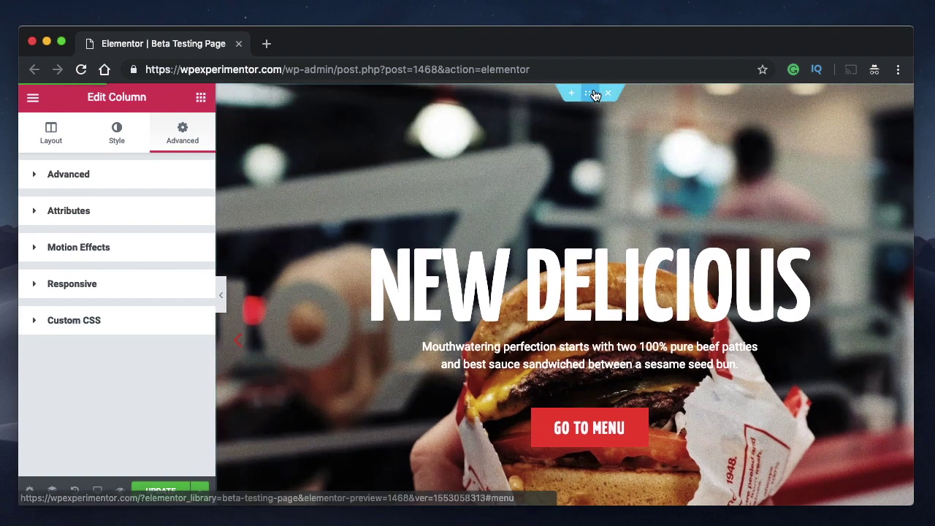
left_click(592, 93)
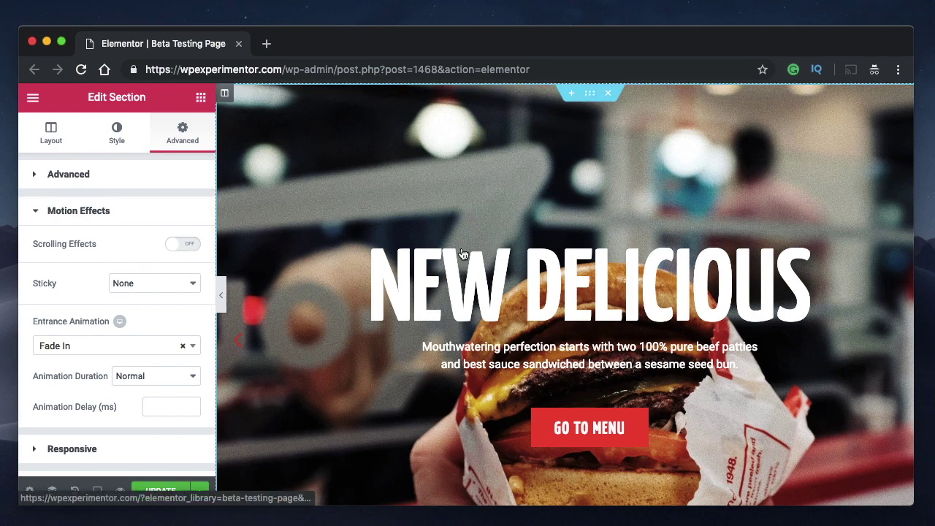
scroll(439, 278, "down", 5)
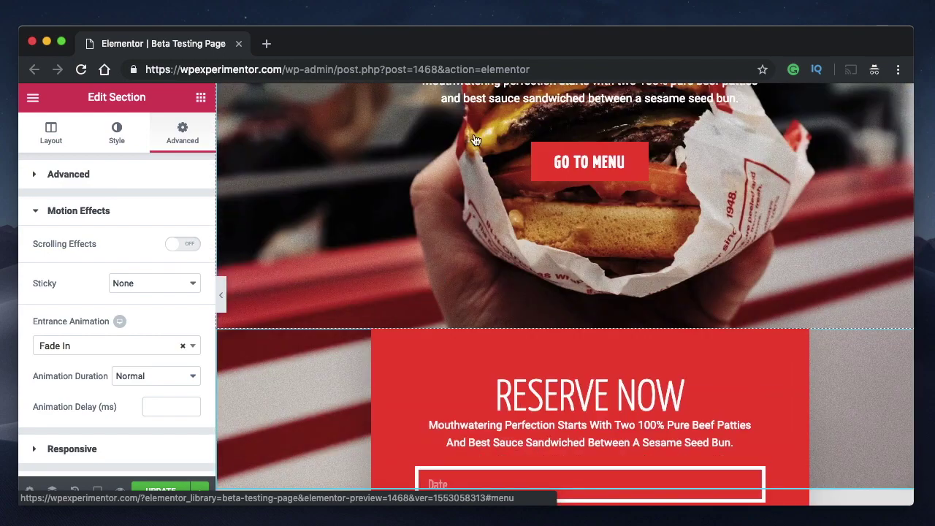
scroll(468, 139, "up", 5)
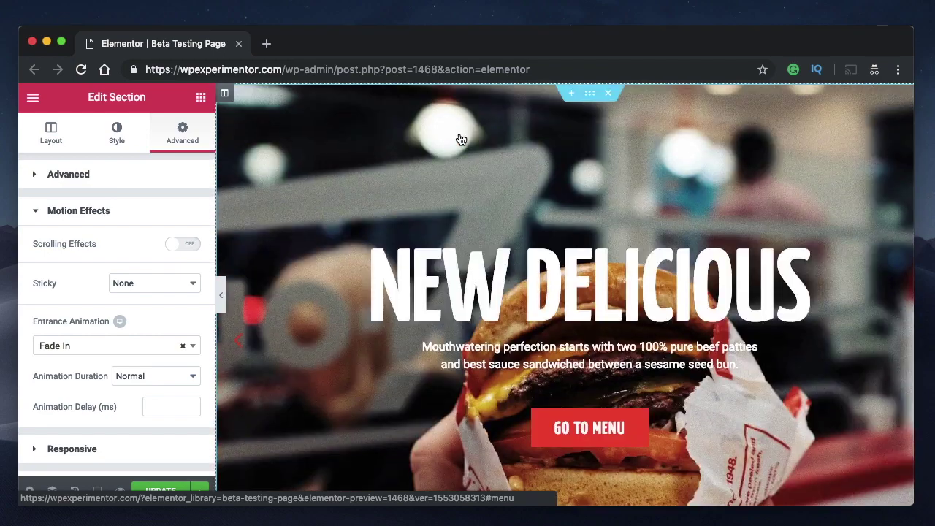
left_click(99, 212)
Turn on Scrolling Effects for the red testimonial blockquote and open its Vertical Scroll settings
scroll(658, 285, "down", 5)
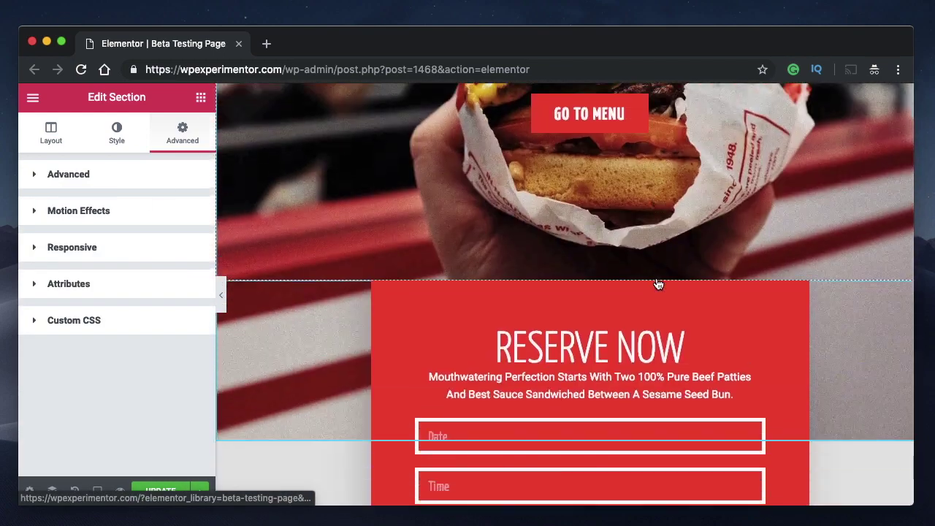
scroll(657, 285, "down", 10)
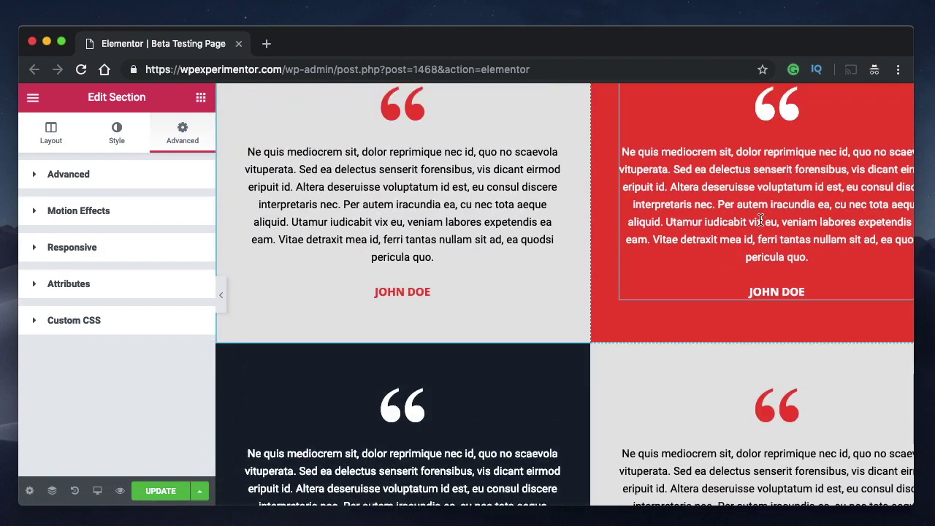
scroll(726, 278, "up", 3)
left_click(705, 355)
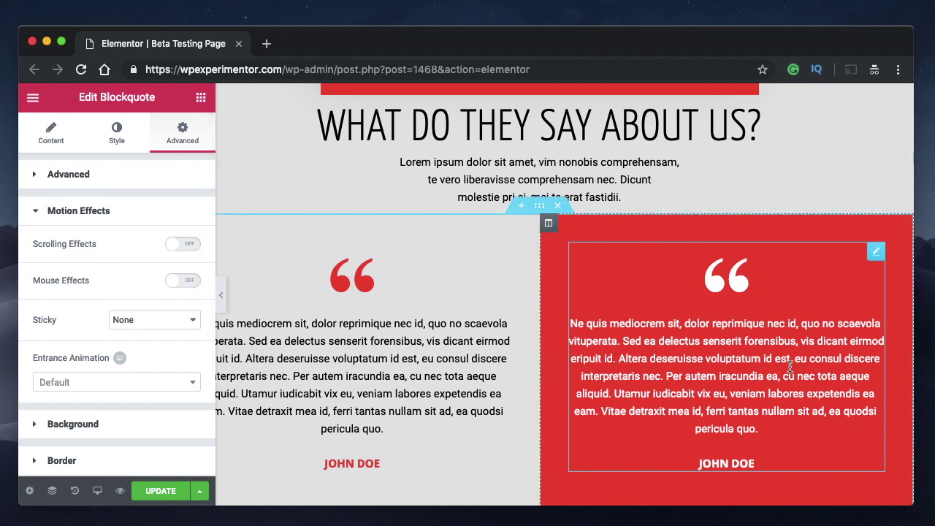
left_click(168, 244)
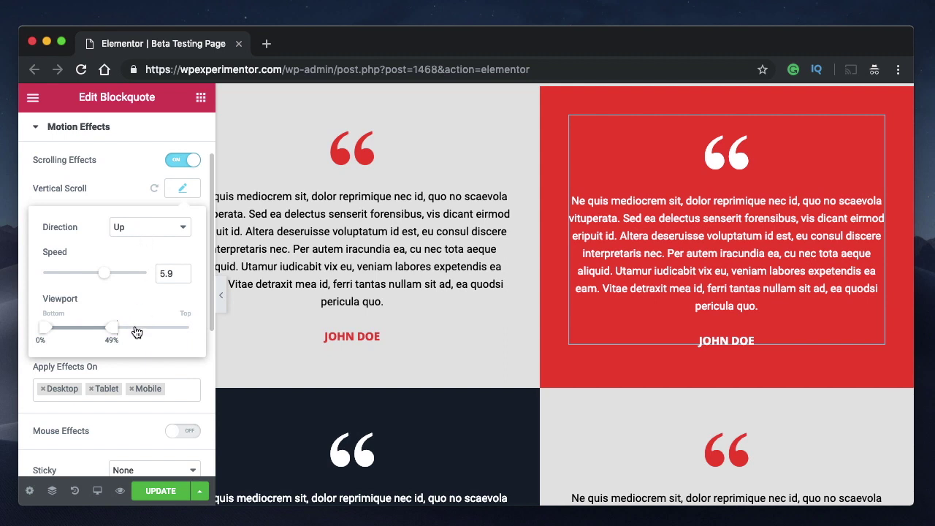
Try the Down direction for the vertical scroll, return it to Up and preview the red blockquote's movement
left_click(149, 233)
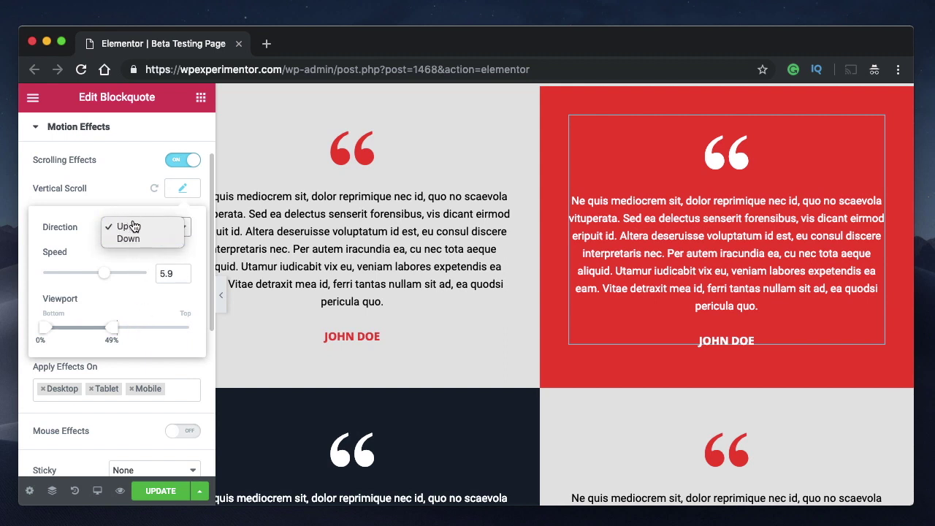
left_click(141, 239)
left_click(149, 229)
left_click(145, 221)
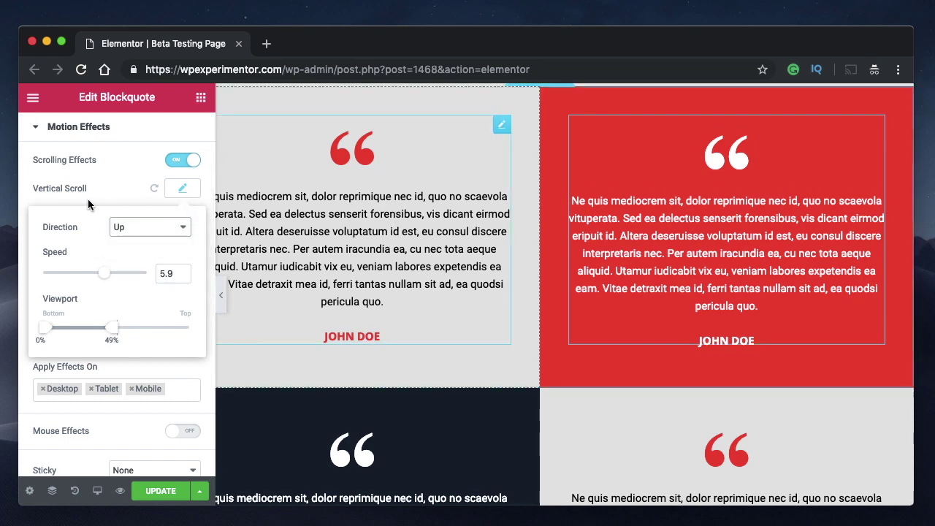
scroll(672, 272, "down", 10)
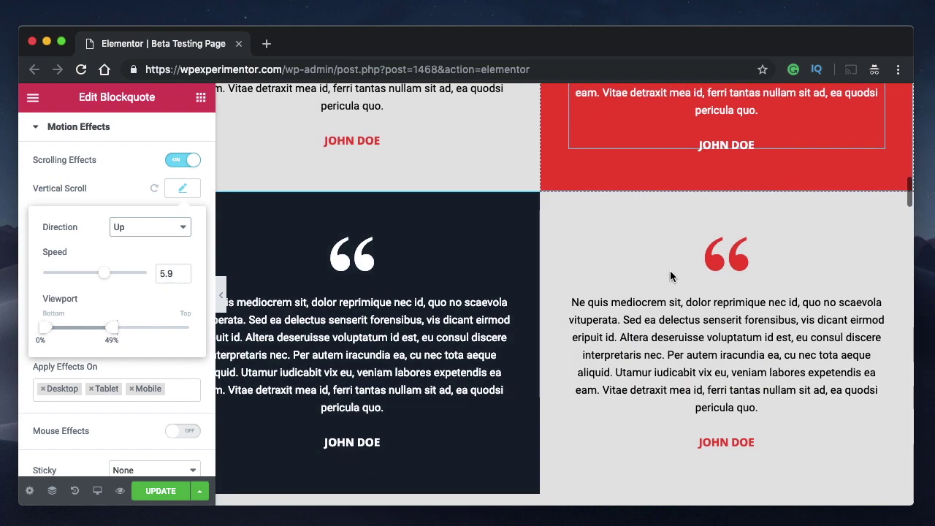
scroll(672, 278, "down", 10)
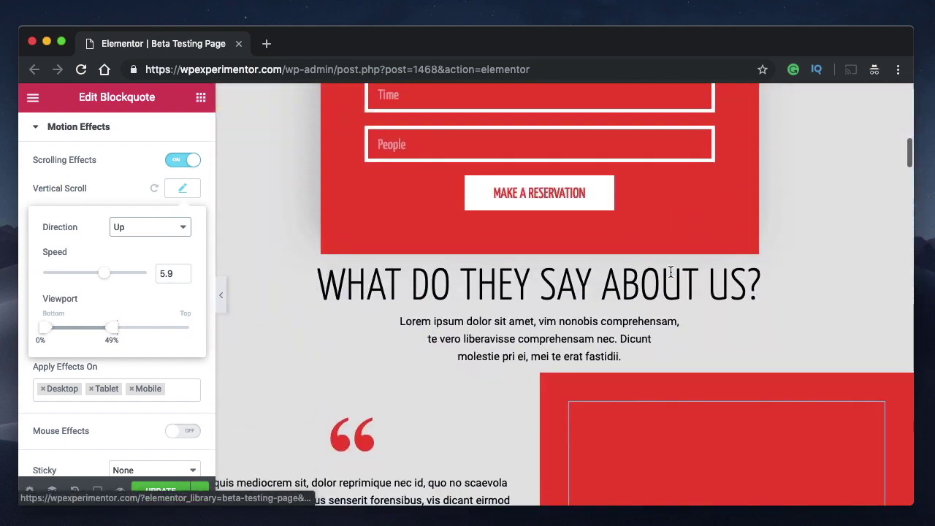
scroll(672, 272, "up", 3)
scroll(672, 277, "down", 2)
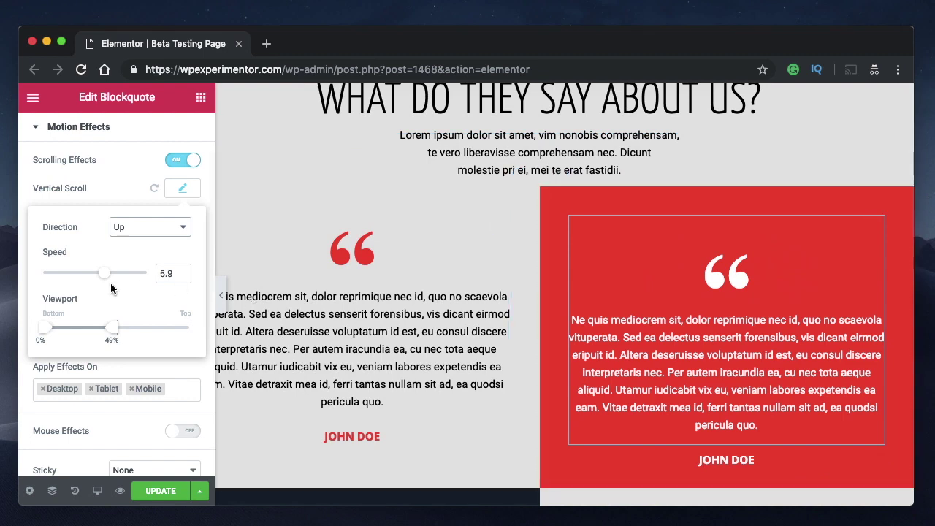
Set the red blockquote's vertical scroll speed to 9.1 and preview the movement on the page
left_click_drag(110, 275, 139, 273)
scroll(404, 258, "up", 6)
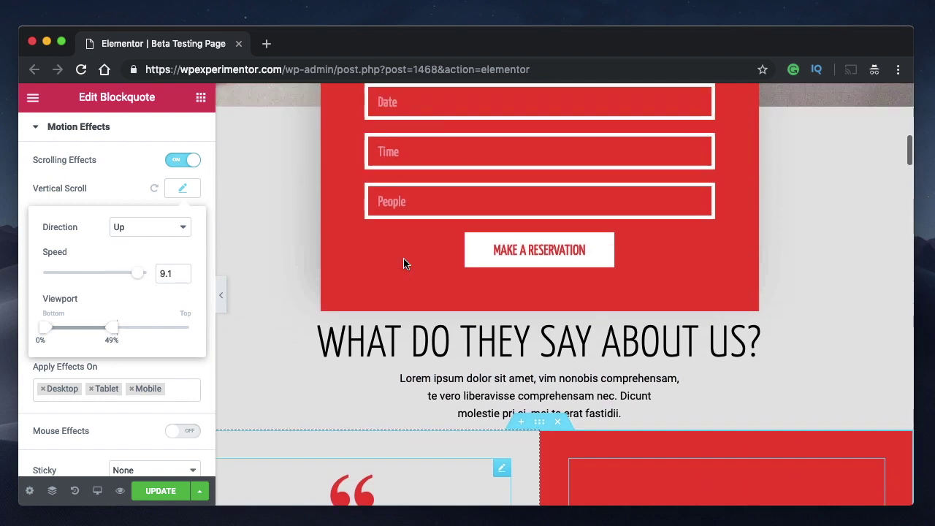
scroll(404, 259, "down", 7)
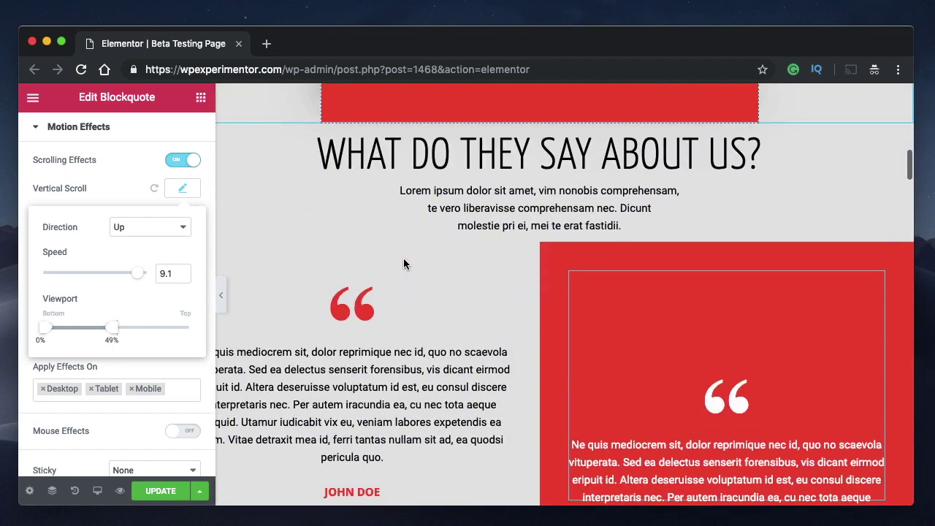
scroll(683, 317, "down", 1)
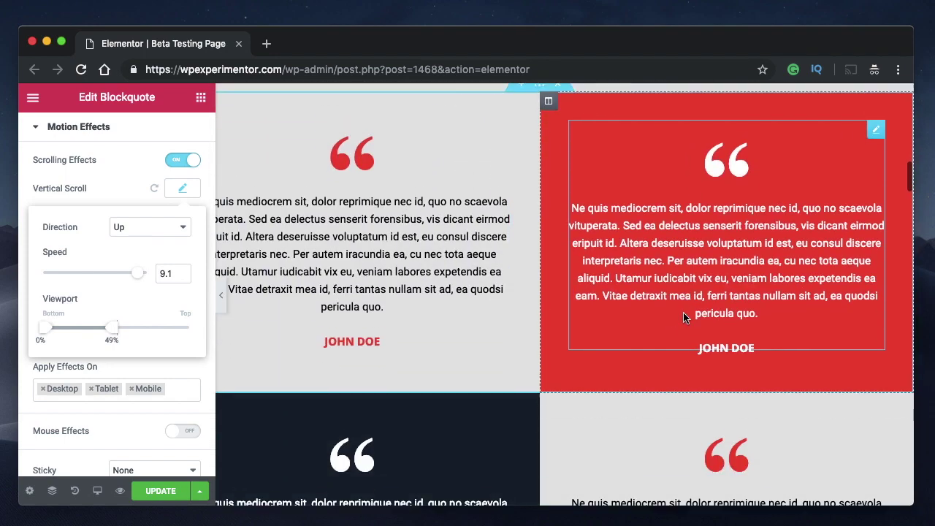
scroll(682, 317, "up", 5)
scroll(684, 317, "down", 3)
scroll(684, 317, "up", 2)
scroll(683, 317, "down", 1)
scroll(684, 317, "down", 1)
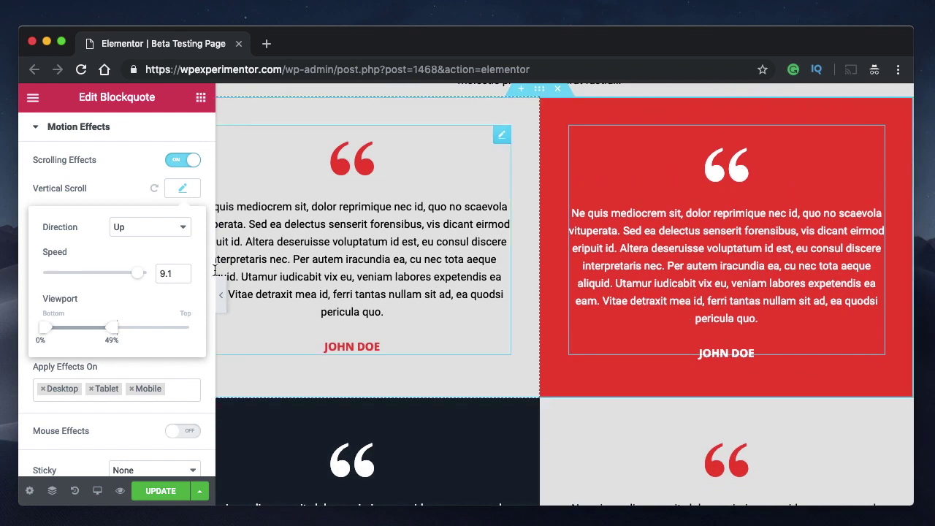
Set the red blockquote's vertical scroll speed to 1.5 and preview how it moves through the viewport
left_click(60, 274)
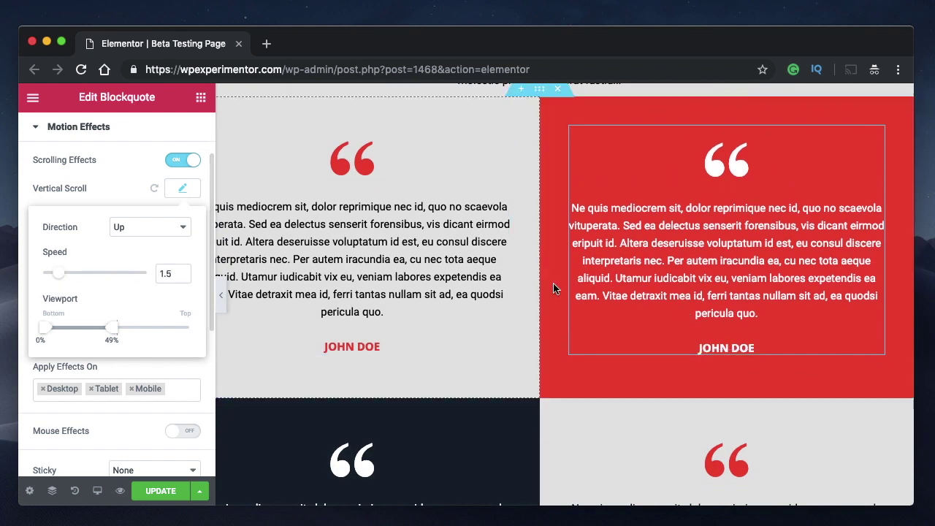
scroll(559, 291, "up", 3)
scroll(559, 290, "up", 5)
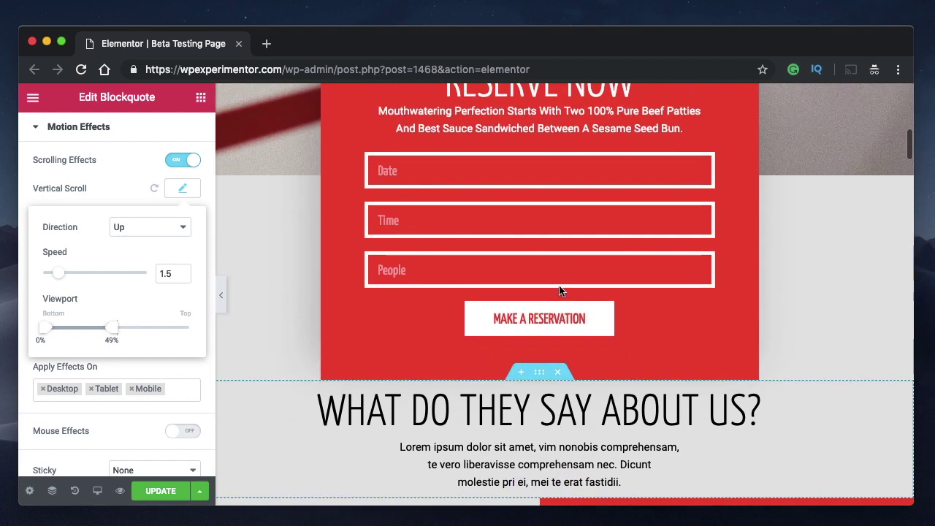
scroll(560, 286, "down", 4)
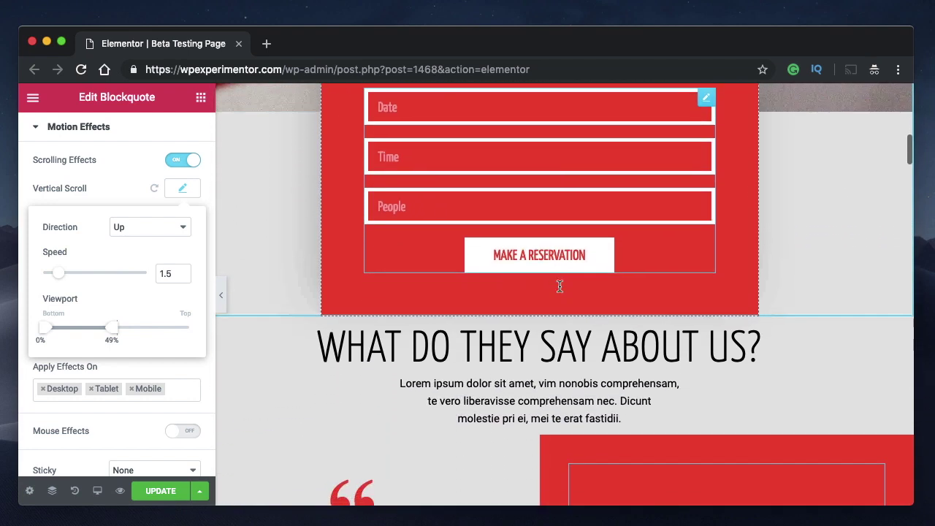
scroll(560, 287, "down", 3)
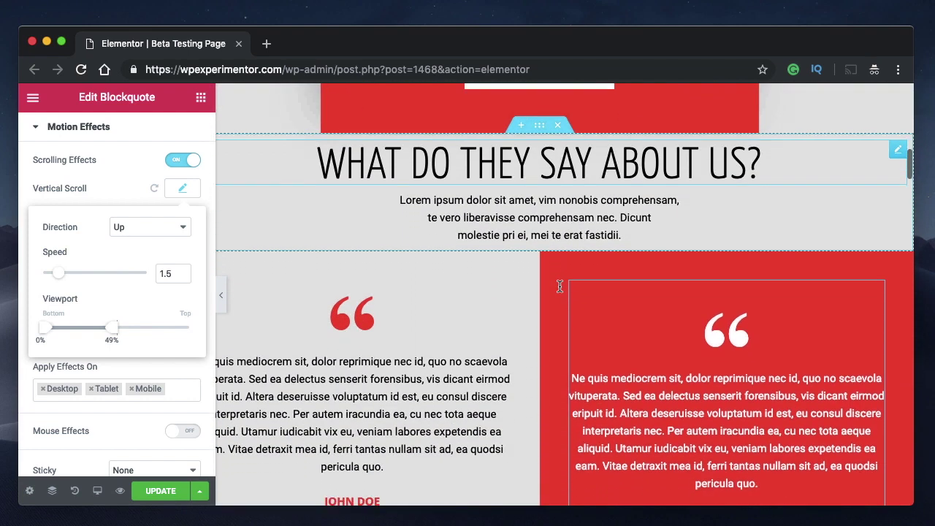
scroll(615, 328, "down", 2)
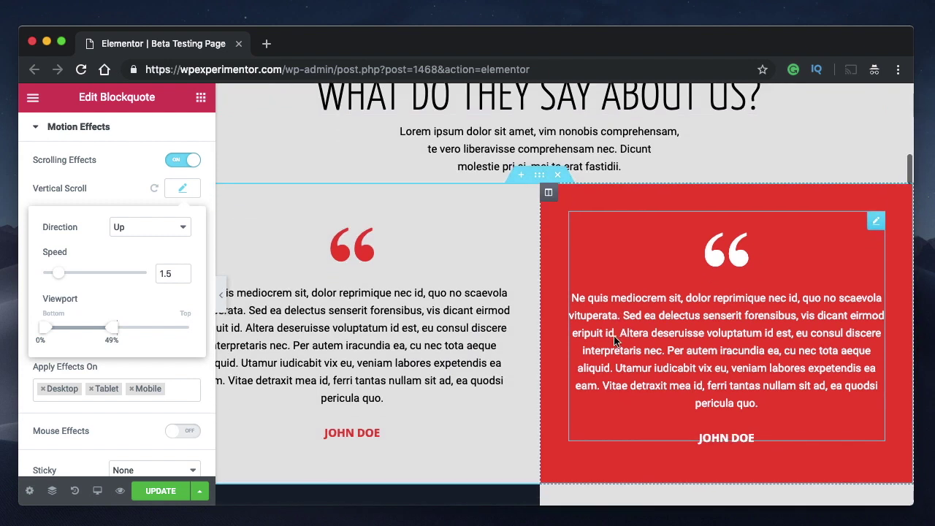
scroll(615, 341, "down", 1)
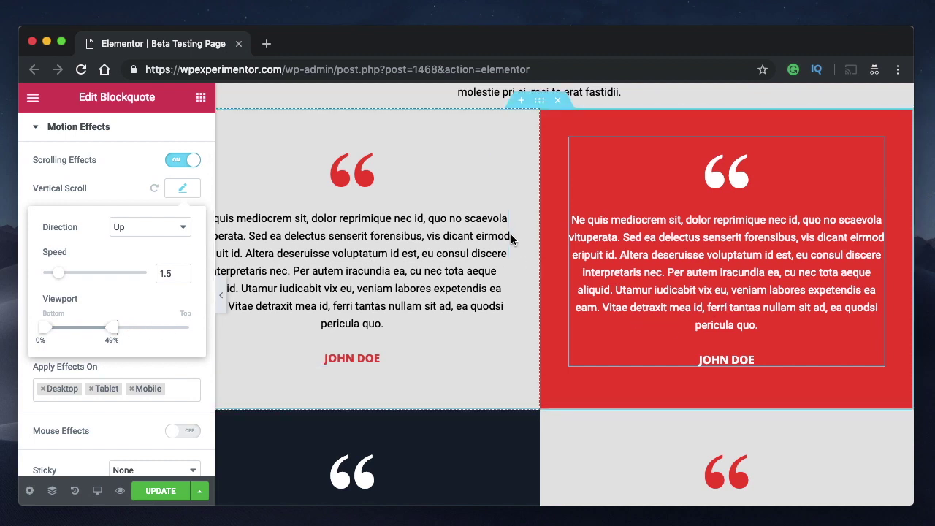
scroll(803, 219, "up", 3)
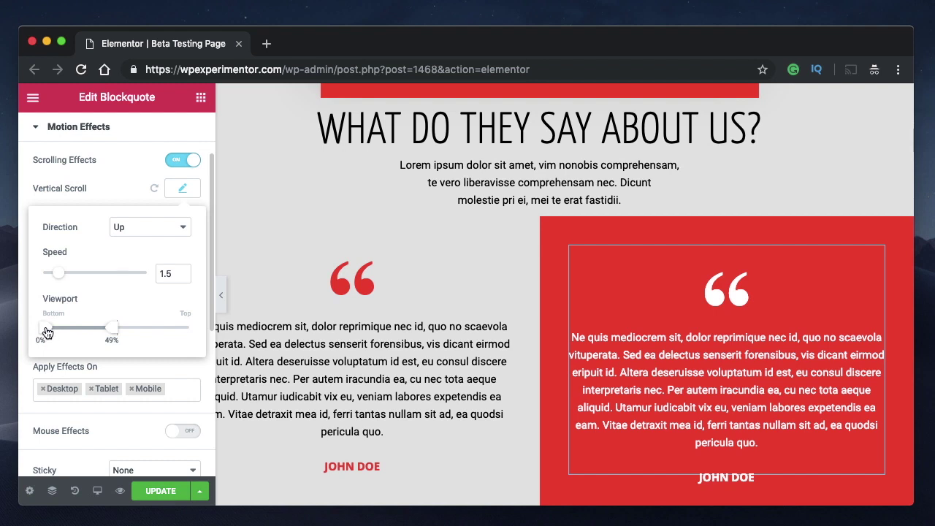
scroll(641, 292, "up", 5)
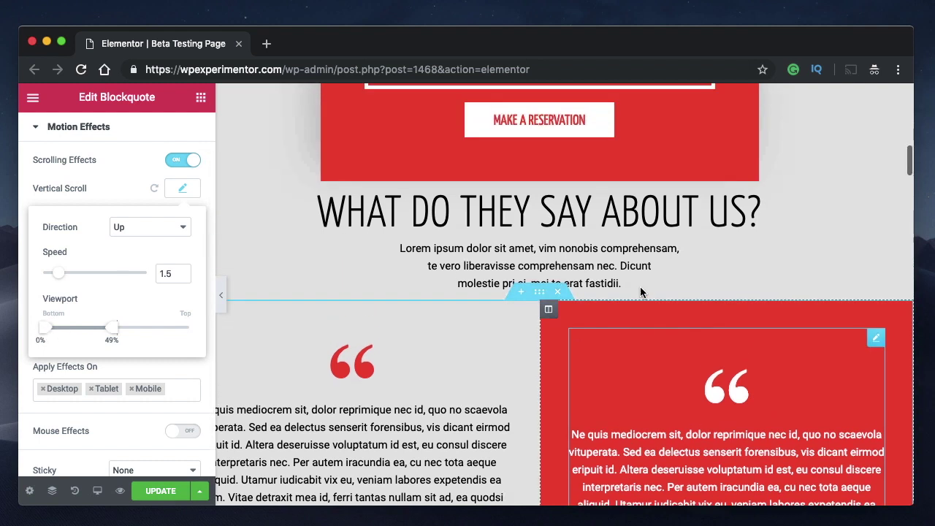
scroll(641, 292, "down", 2)
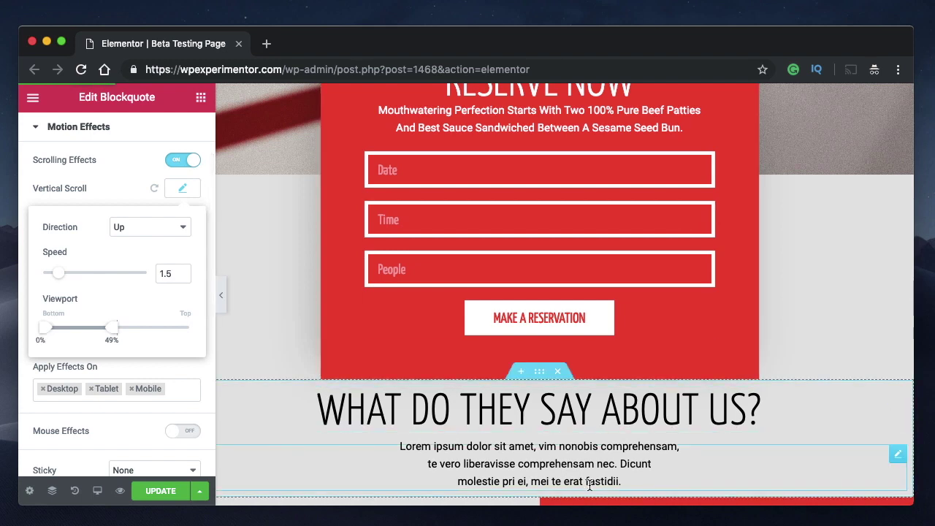
Reselect the red testimonial blockquote, reopen its Vertical Scroll settings and preview its movement down the page
scroll(596, 498, "down", 1)
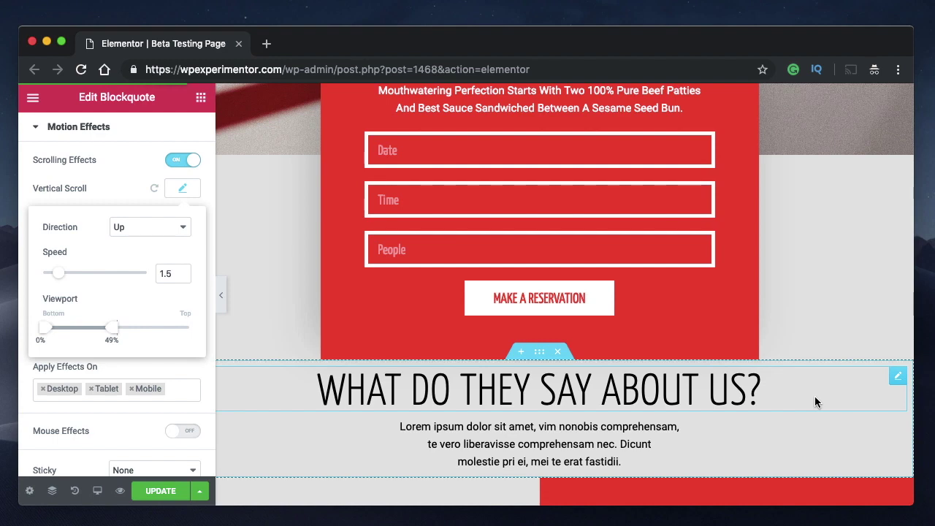
scroll(795, 358, "down", 1)
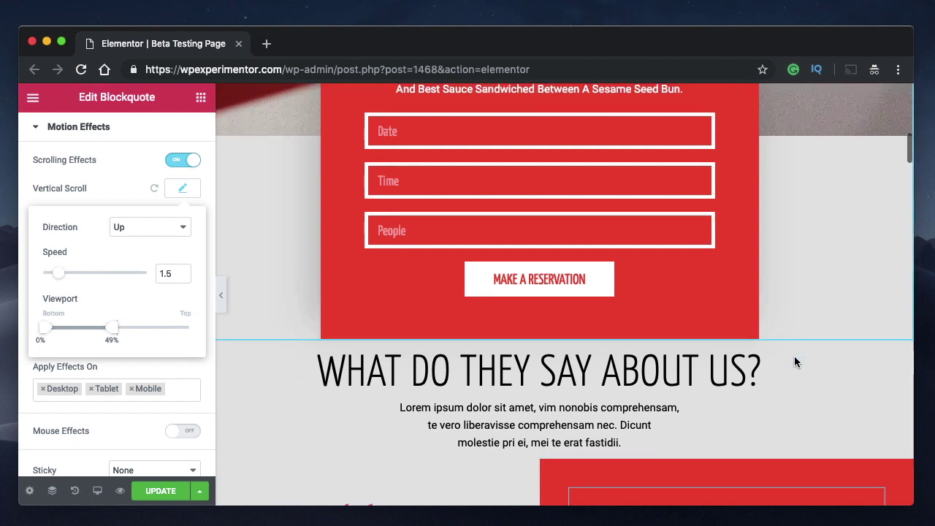
left_click(795, 358)
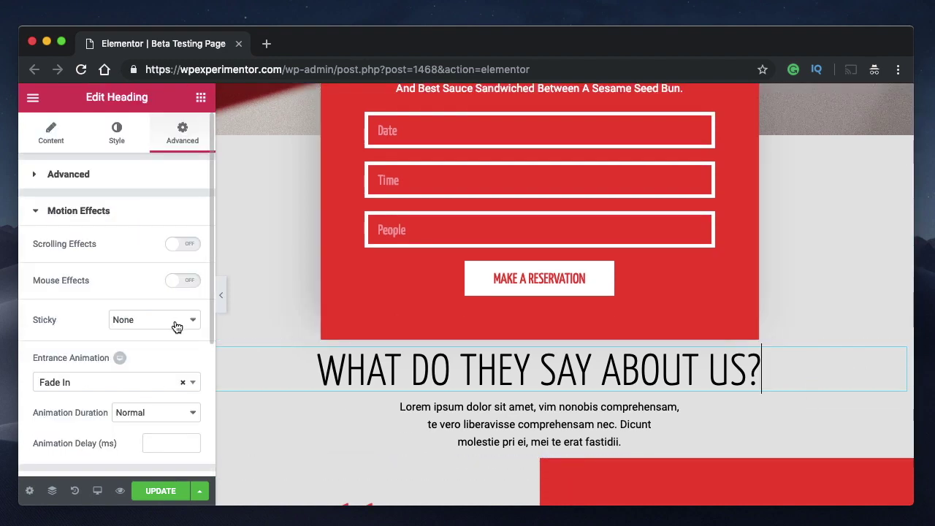
left_click(718, 493)
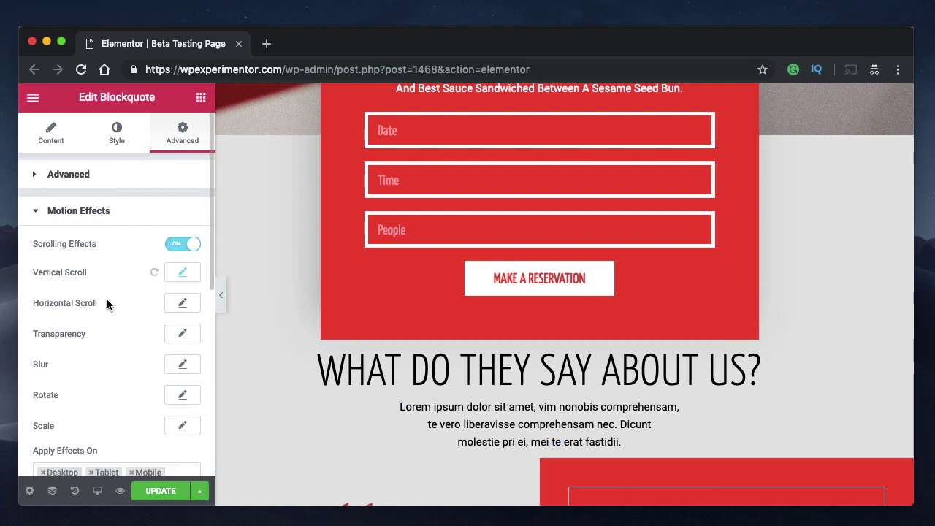
left_click(182, 273)
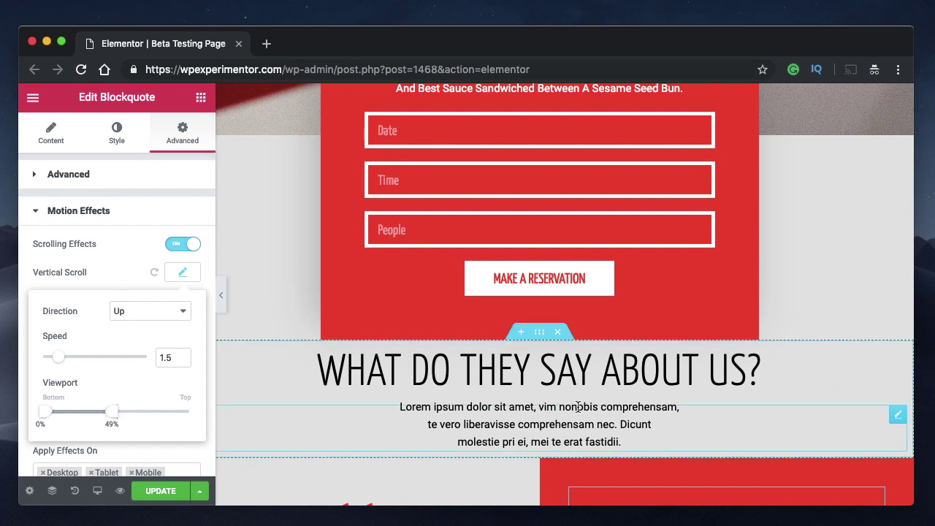
scroll(577, 407, "down", 5)
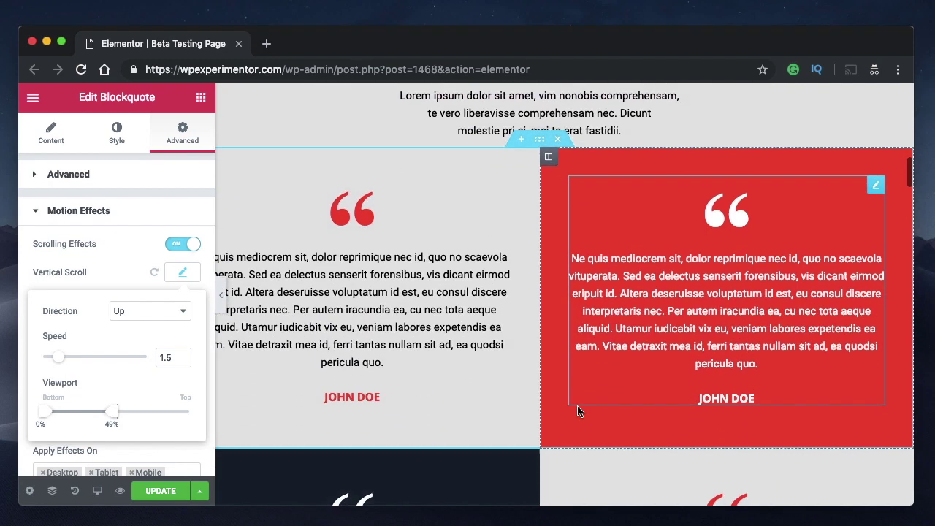
scroll(577, 412, "down", 2)
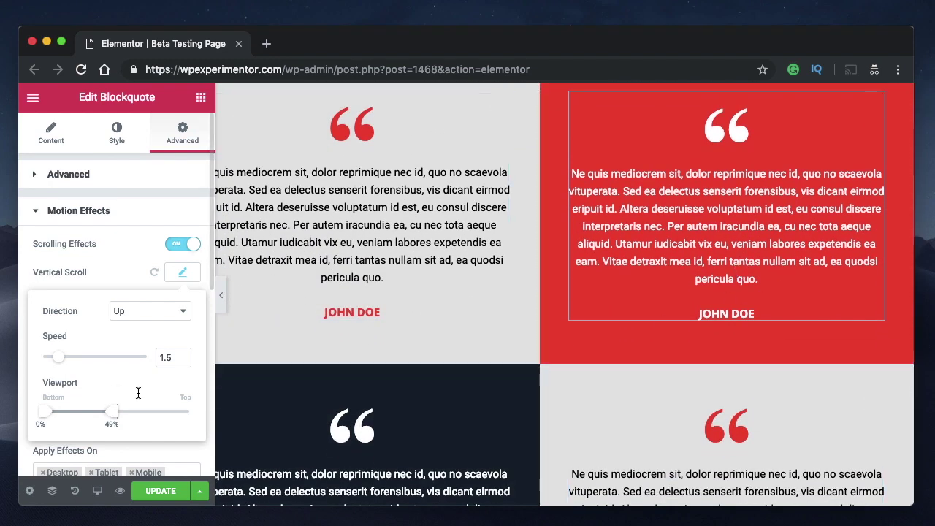
scroll(716, 319, "down", 2)
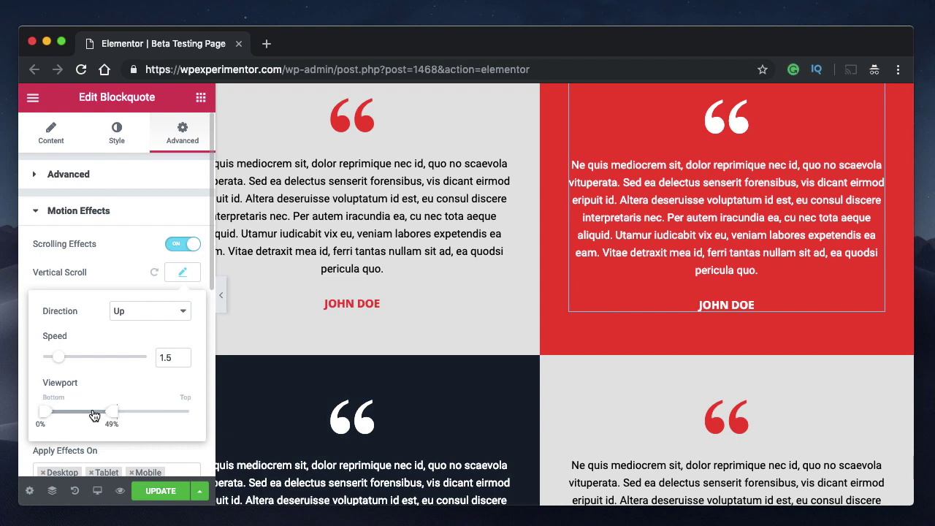
Extend the upper viewport limit of the red blockquote's vertical scroll to 71% and preview the movement
left_click_drag(111, 418, 139, 420)
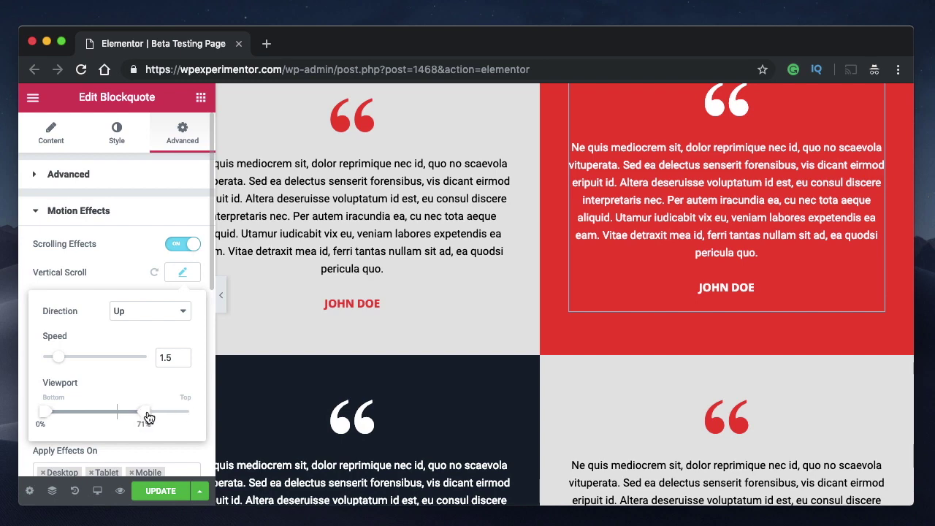
scroll(679, 259, "up", 5)
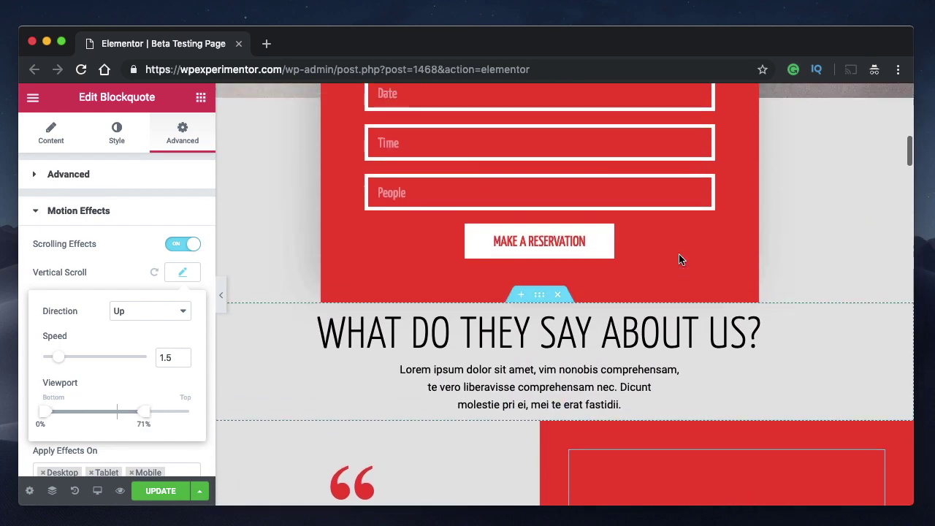
scroll(680, 259, "up", 2)
scroll(680, 259, "down", 3)
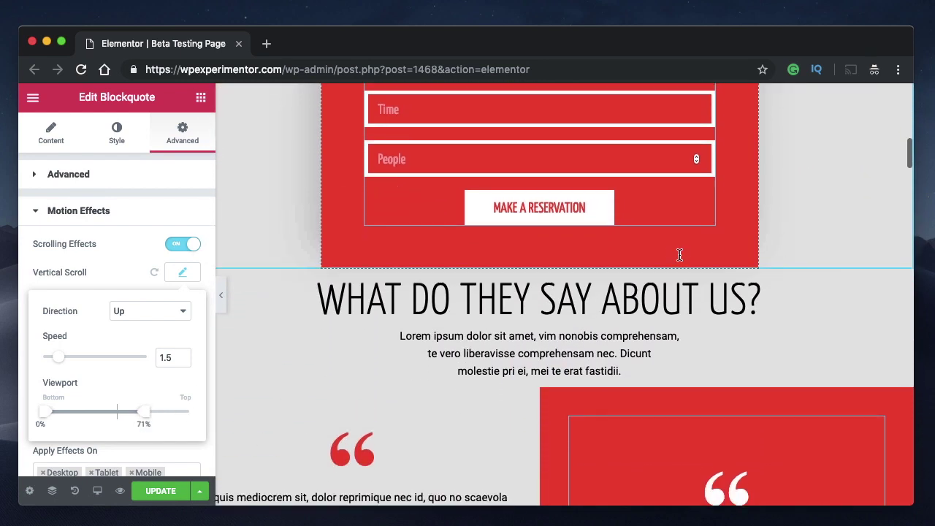
scroll(680, 254, "down", 4)
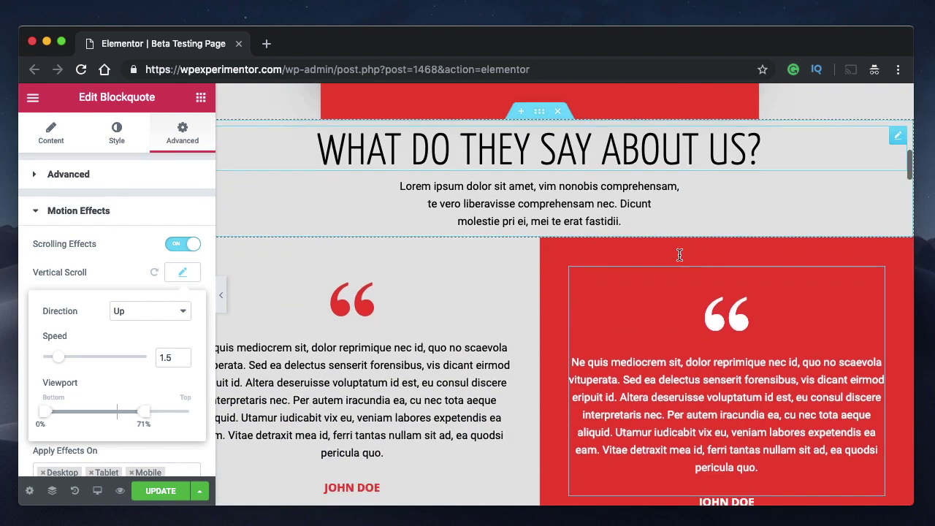
scroll(680, 255, "down", 4)
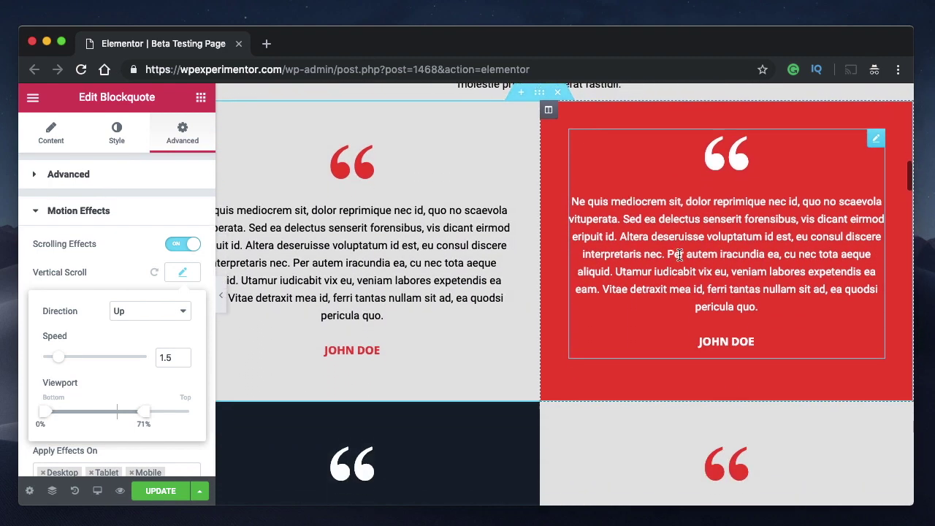
Set the lower viewport limit of the red blockquote's vertical scroll to 31% and preview the effect through the testimonials
scroll(680, 255, "down", 3)
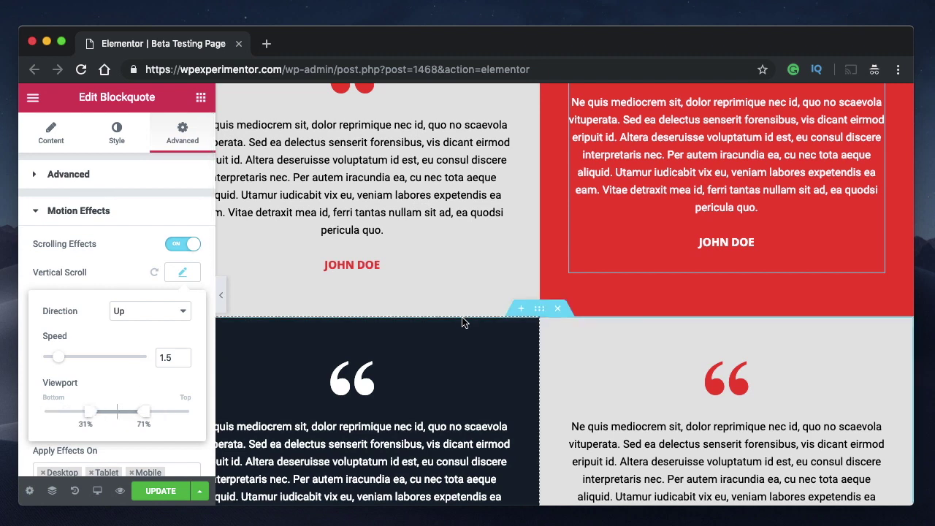
scroll(464, 319, "up", 6)
scroll(727, 306, "down", 3)
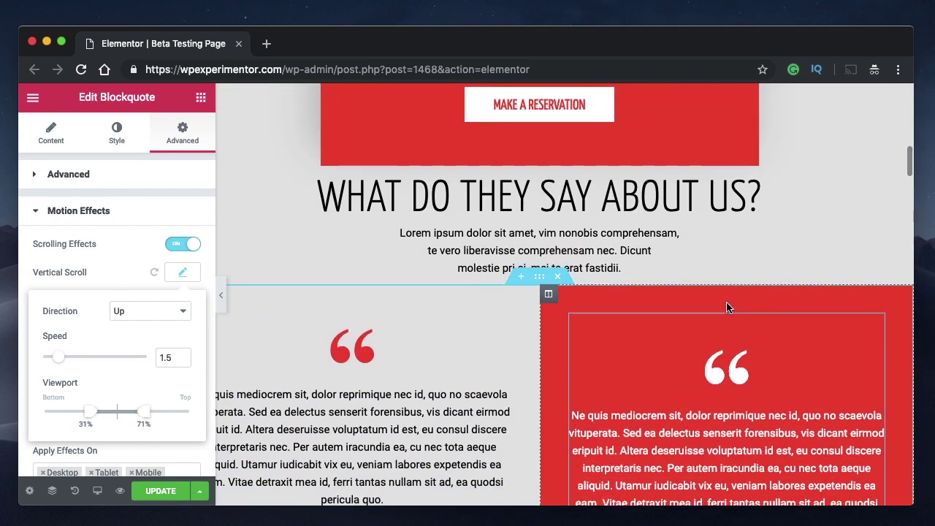
scroll(727, 307, "up", 2)
scroll(726, 303, "down", 1)
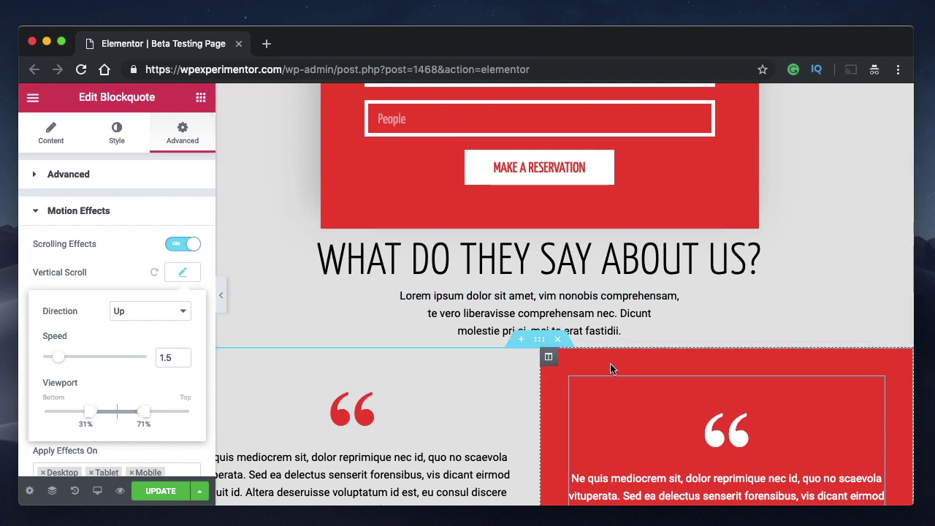
scroll(612, 367, "down", 1)
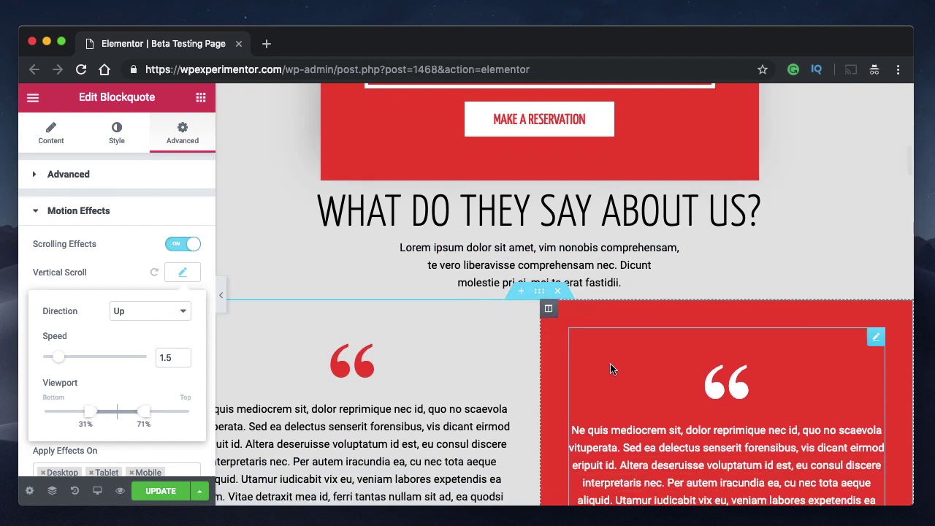
scroll(612, 368, "down", 2)
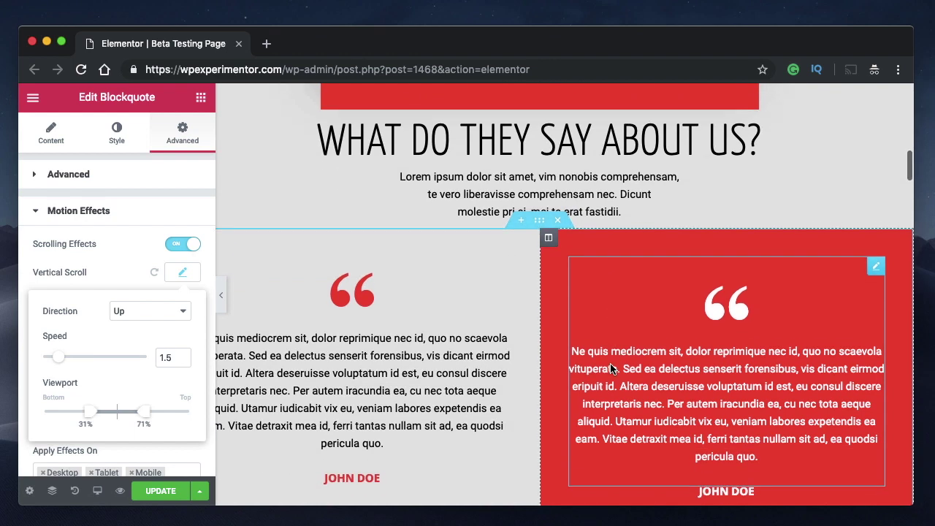
scroll(612, 368, "down", 3)
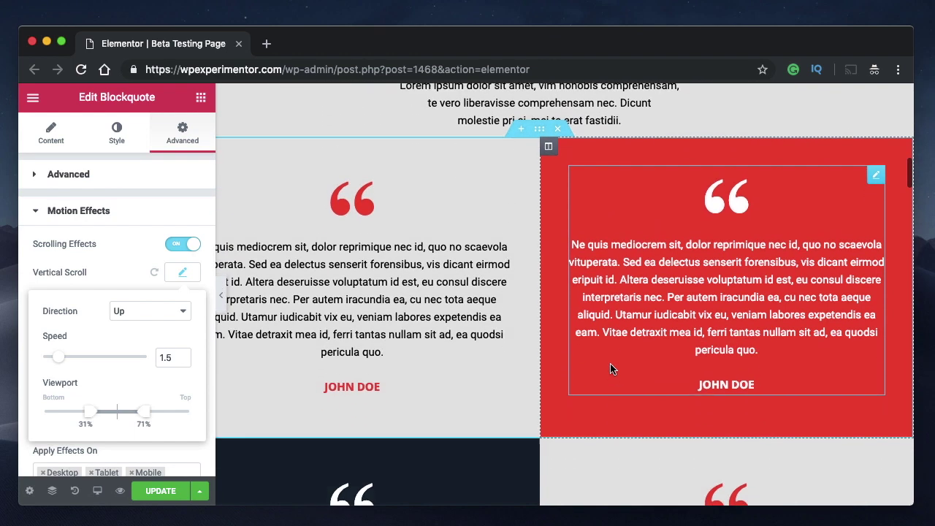
scroll(611, 367, "down", 4)
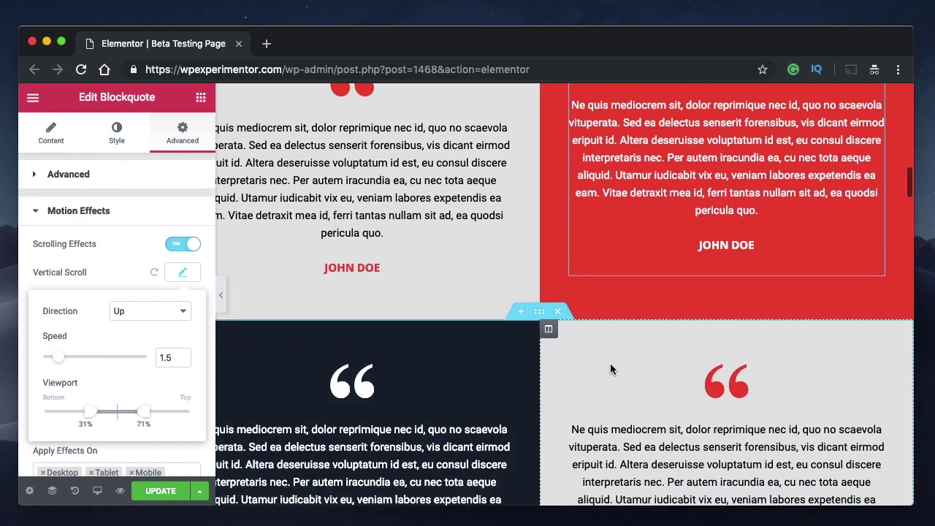
scroll(610, 363, "down", 1)
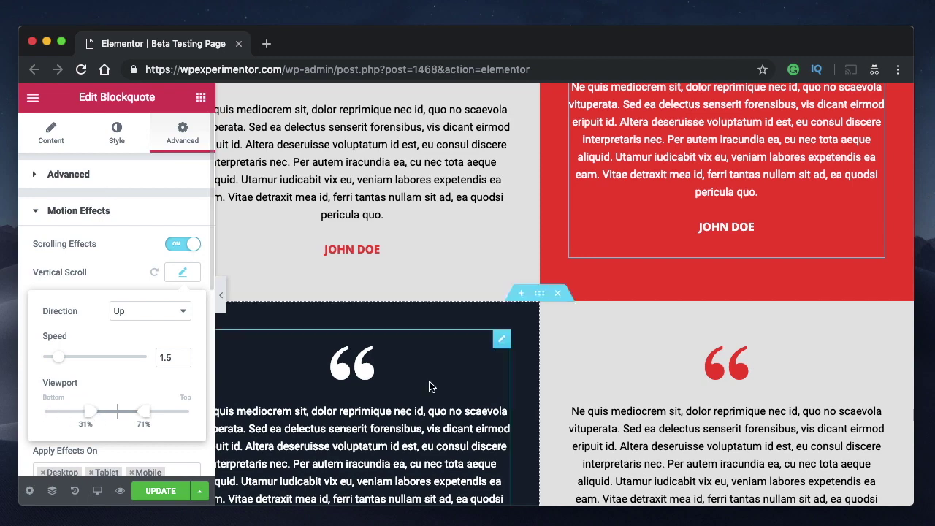
Examine where the red blockquote starts and stops moving between the reservation form and the testimonials
scroll(723, 259, "up", 5)
scroll(723, 258, "up", 3)
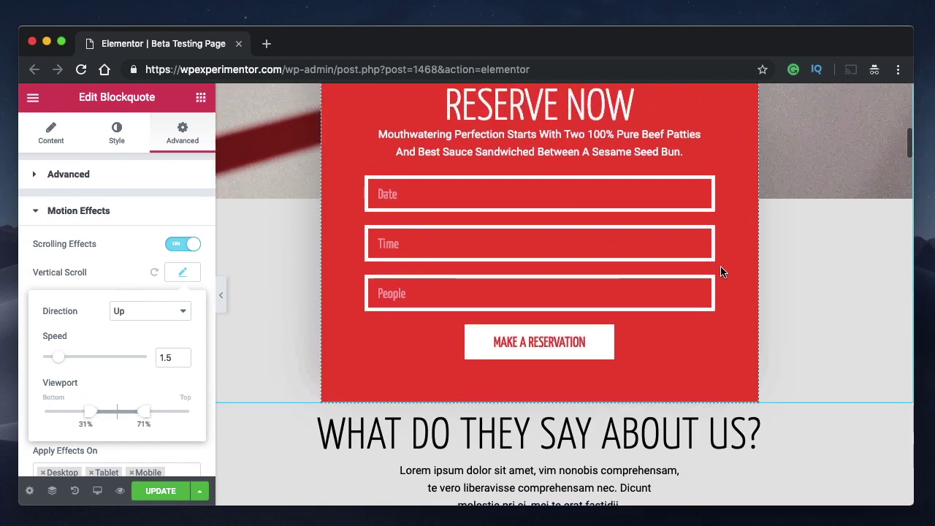
scroll(720, 271, "down", 1)
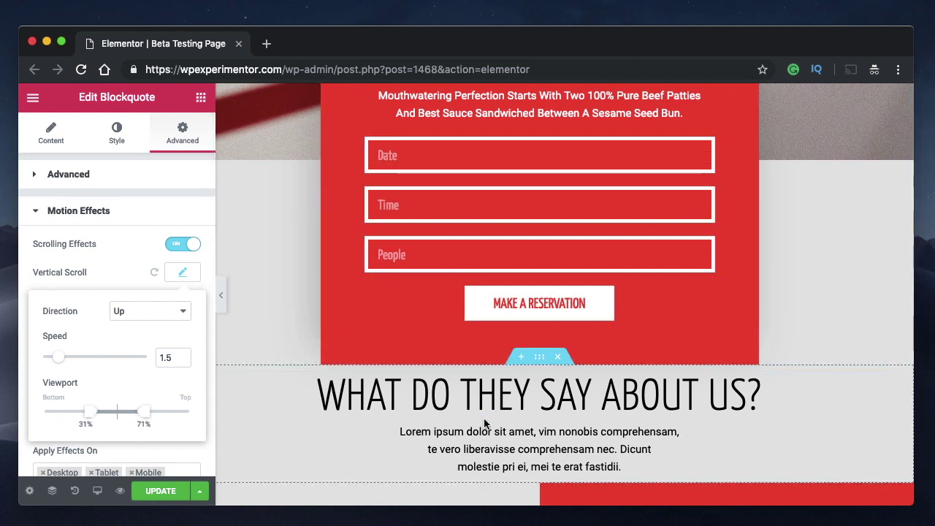
scroll(484, 420, "down", 1)
scroll(485, 422, "down", 3)
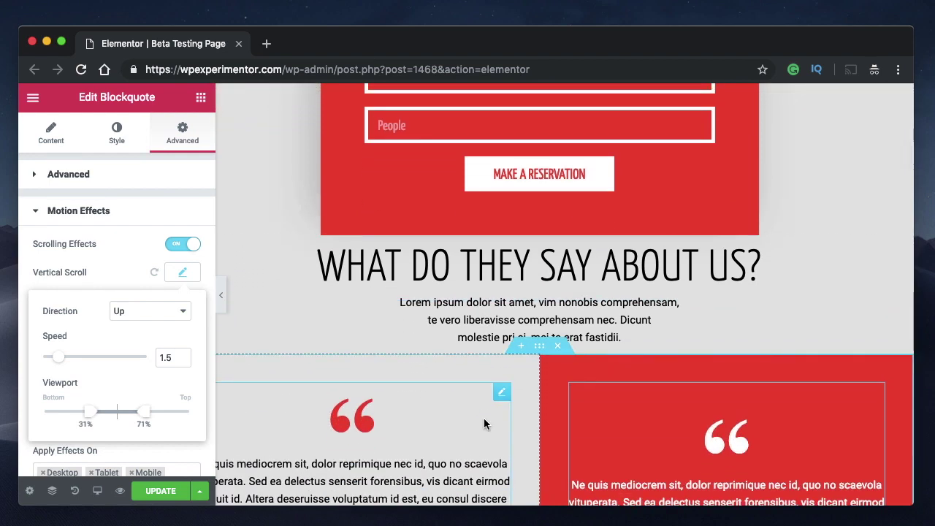
scroll(485, 424, "down", 1)
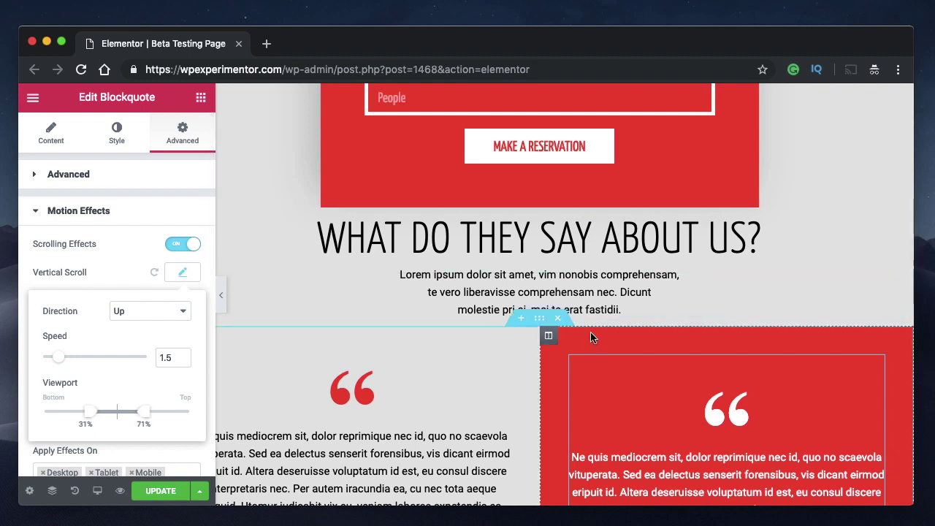
scroll(590, 334, "down", 4)
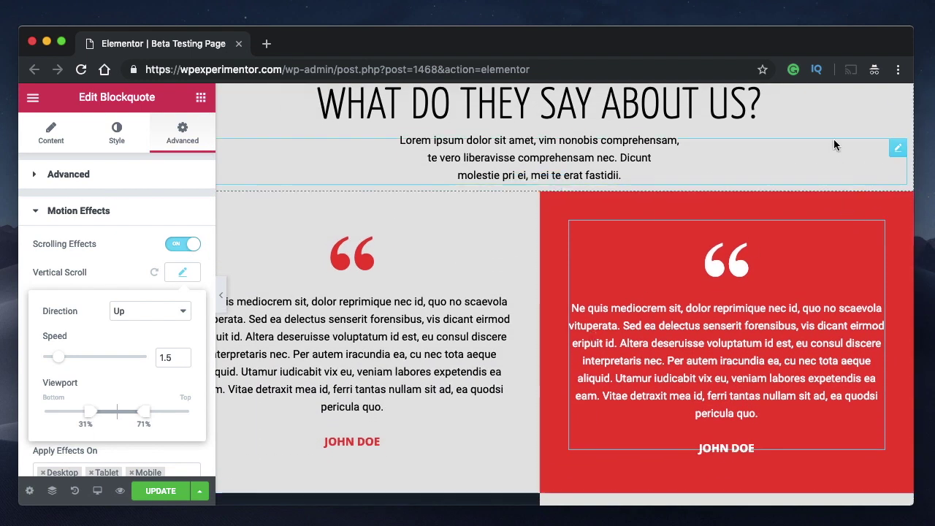
scroll(778, 147, "down", 3)
Raise the upper viewport limit of the red blockquote's vertical scroll to 85% and preview its movement down the page
scroll(833, 148, "down", 2)
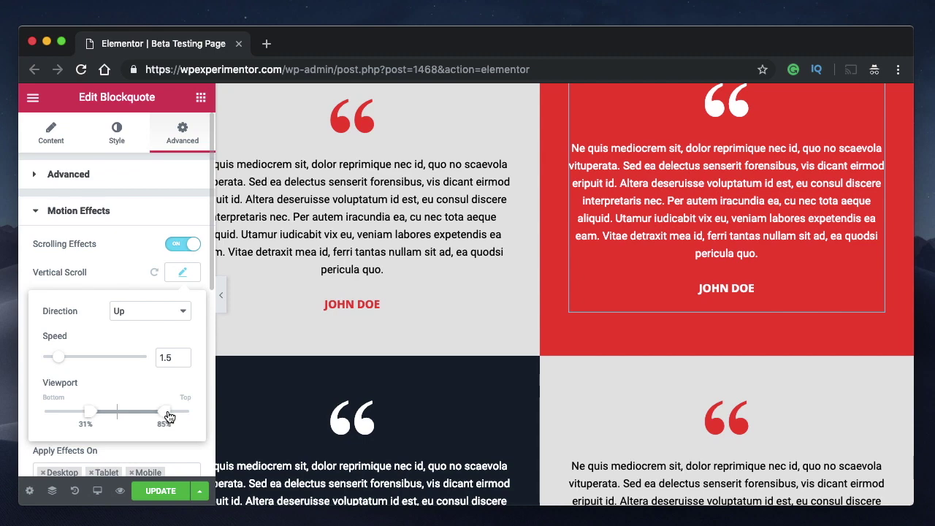
scroll(644, 347, "up", 10)
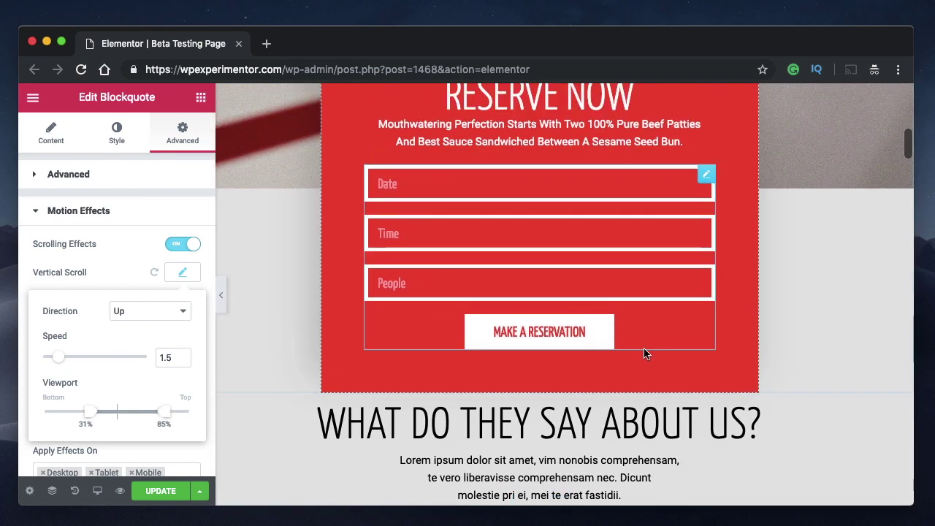
scroll(649, 357, "down", 4)
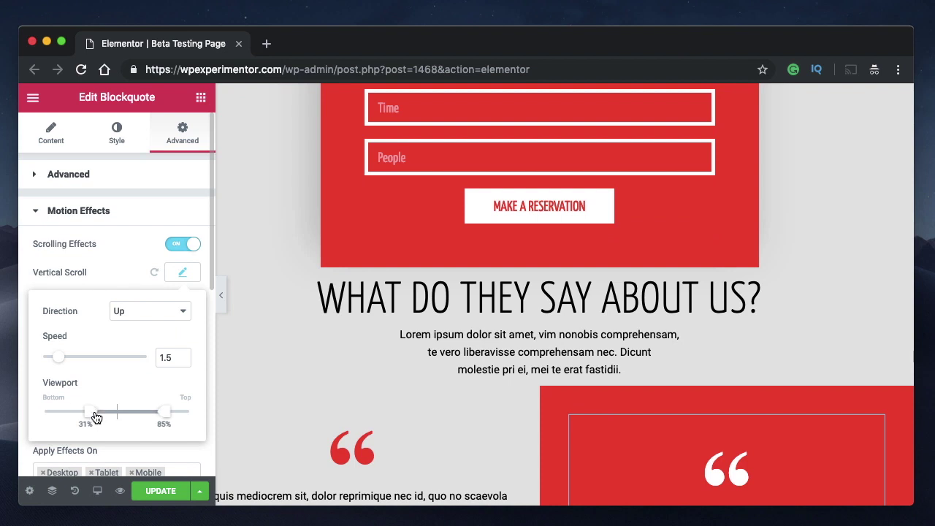
scroll(582, 382, "down", 4)
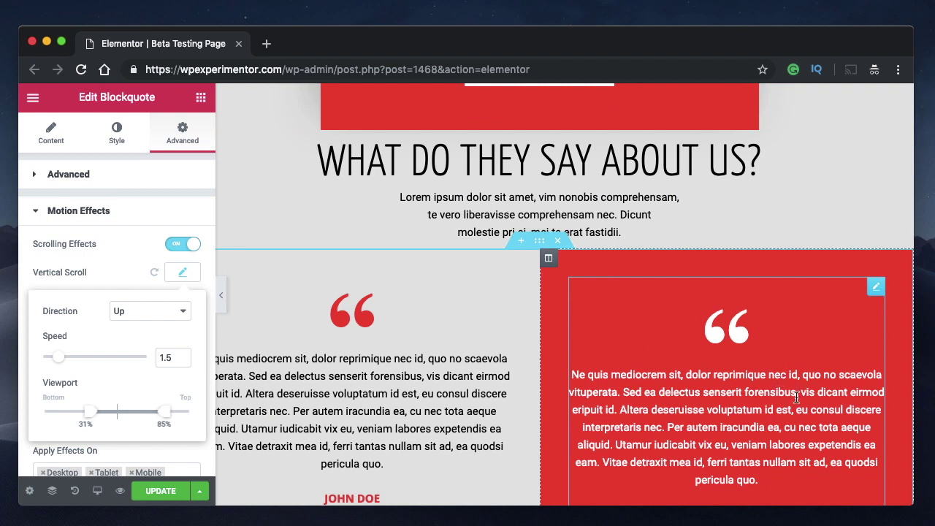
scroll(796, 398, "down", 2)
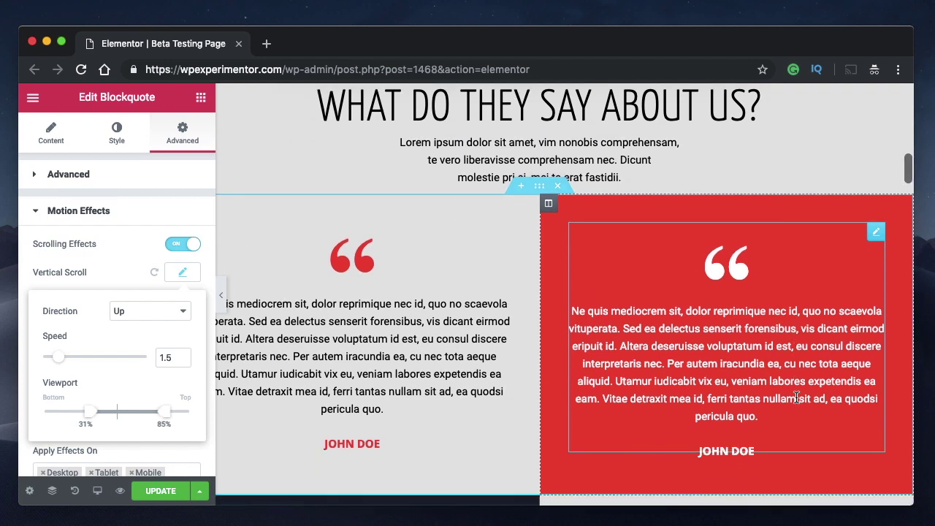
scroll(797, 401, "down", 3)
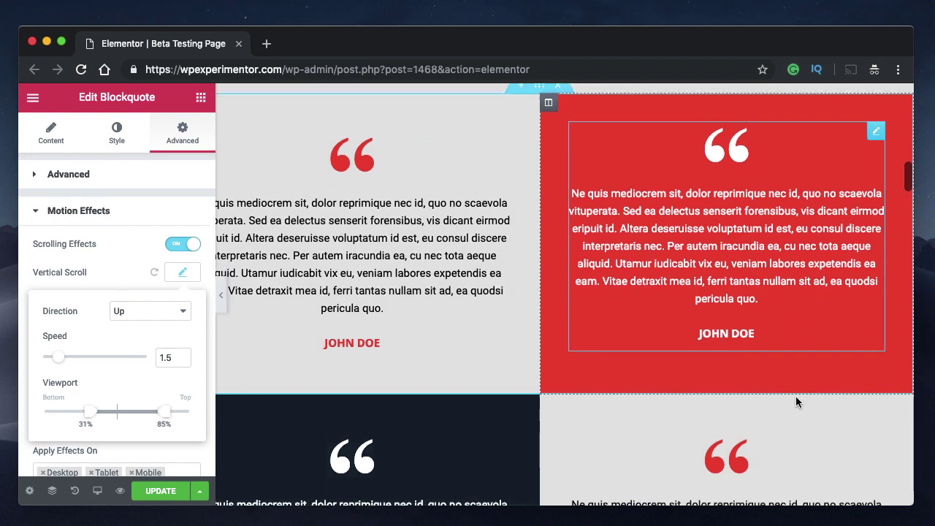
scroll(797, 401, "down", 3)
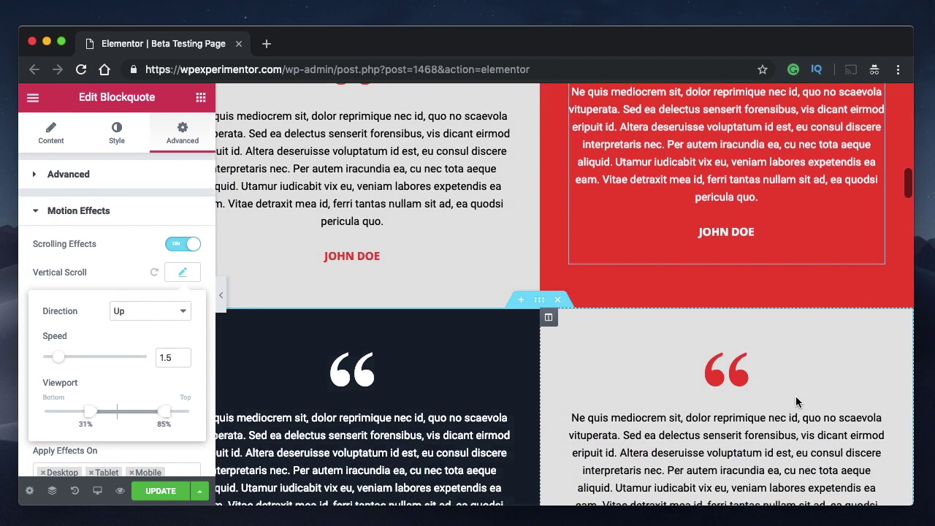
scroll(796, 398, "down", 2)
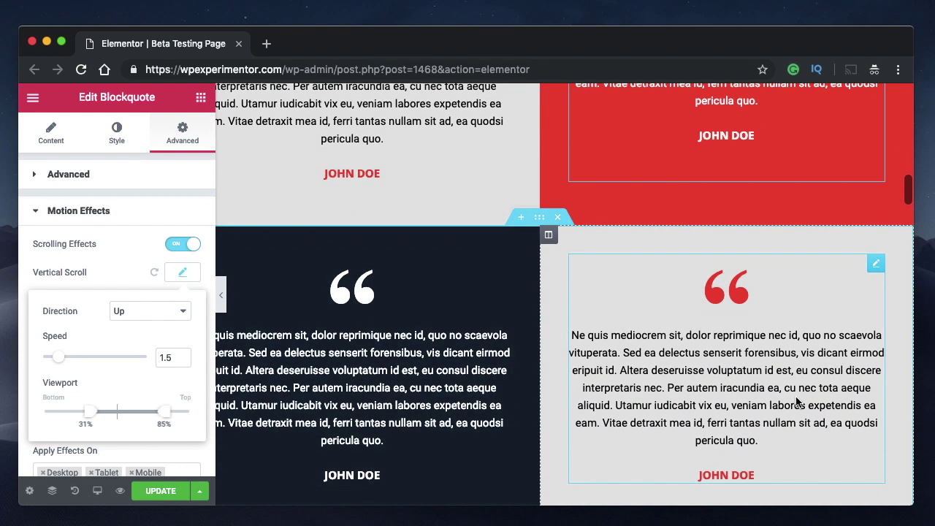
scroll(796, 401, "up", 1)
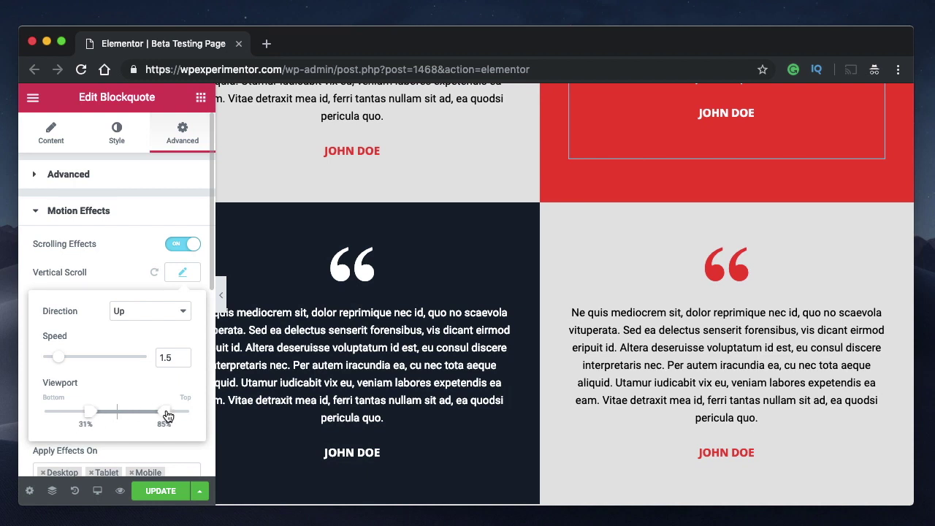
Switch the direction of the red blockquote's vertical scroll to Down and preview the movement between the reservation form and the testimonials
left_click(173, 315)
left_click(164, 322)
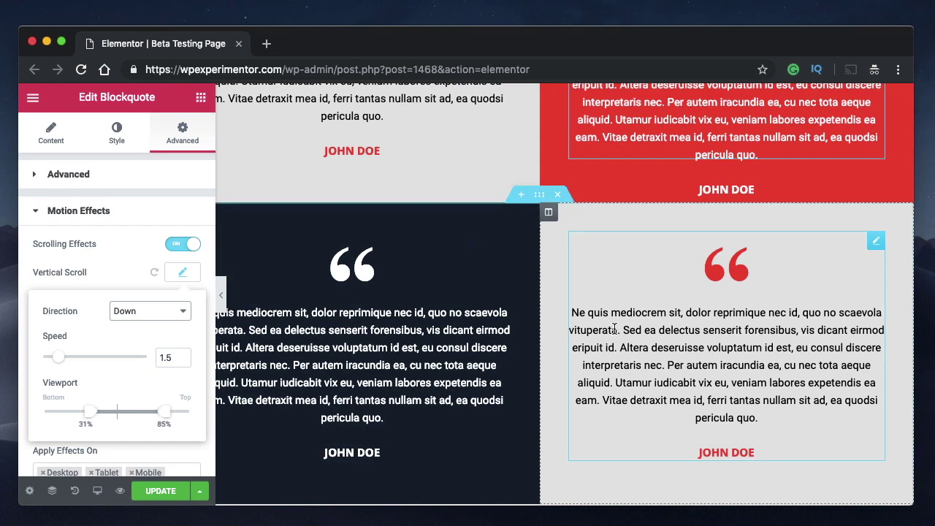
scroll(614, 330, "up", 5)
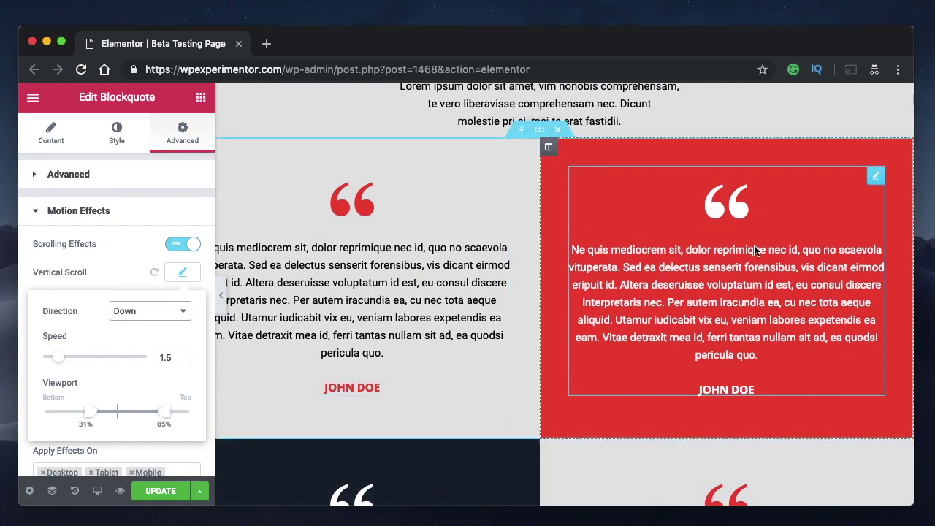
scroll(741, 285, "up", 3)
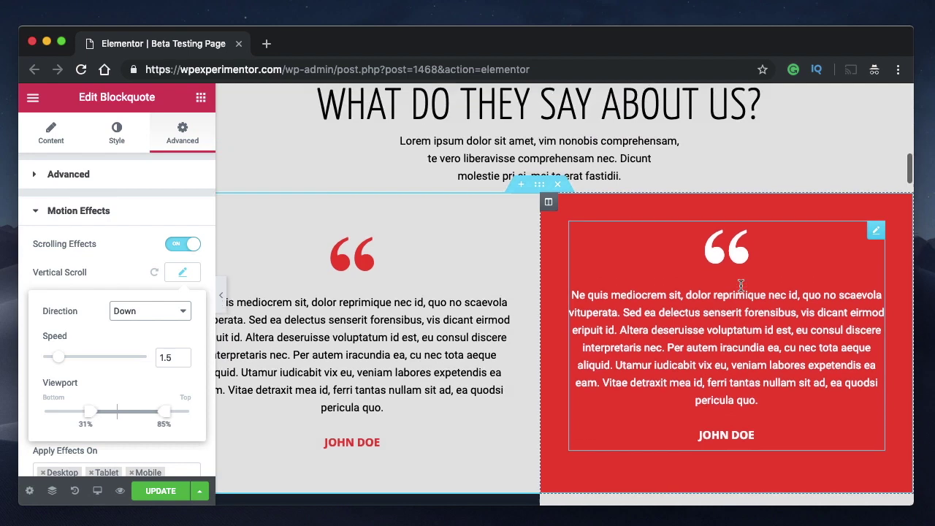
scroll(743, 354, "down", 8)
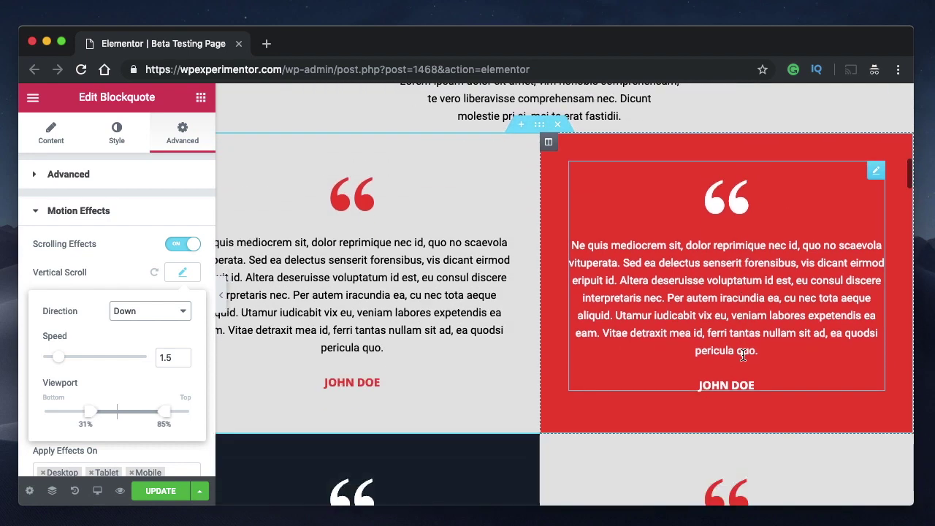
scroll(743, 356, "up", 11)
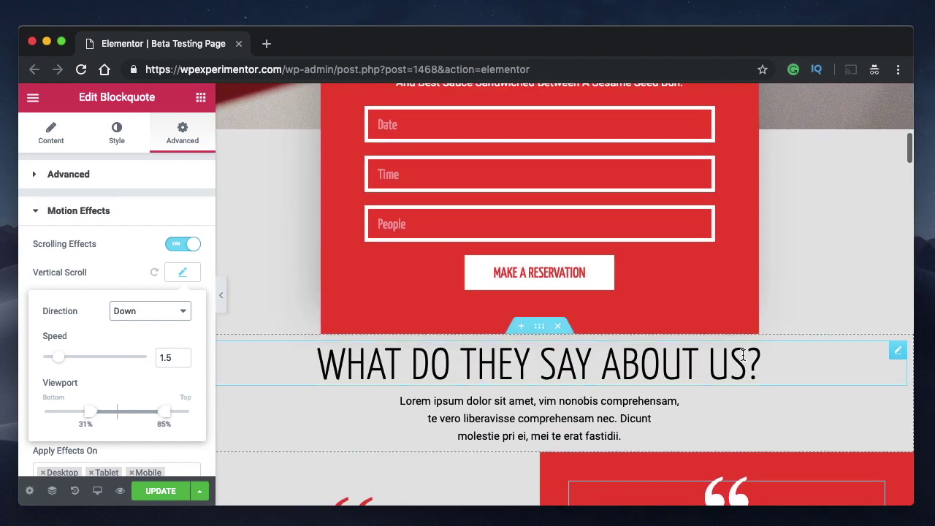
scroll(797, 412, "down", 3)
scroll(797, 412, "down", 4)
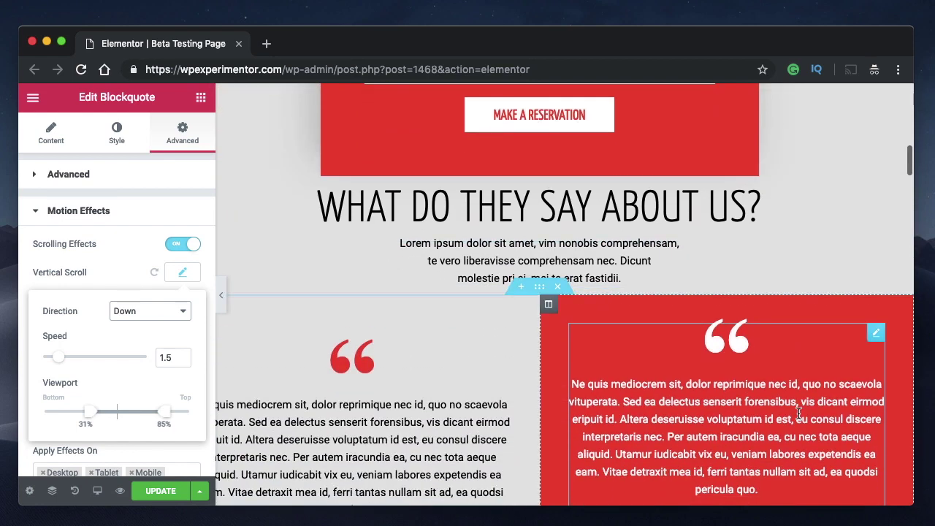
scroll(798, 412, "down", 4)
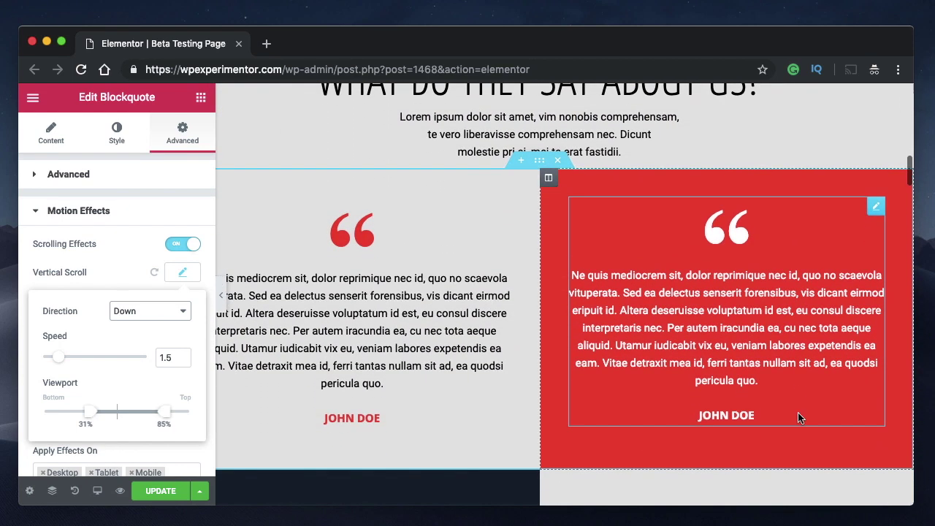
scroll(798, 412, "down", 5)
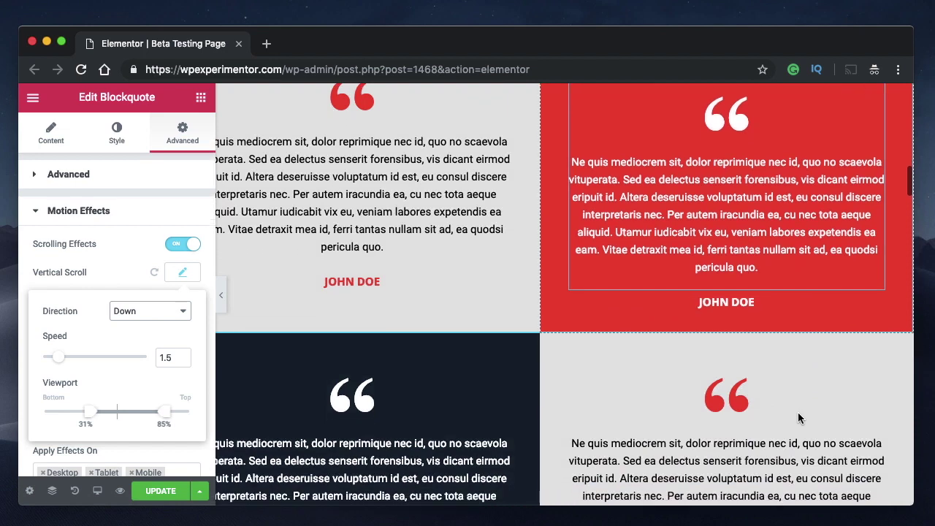
scroll(798, 412, "down", 2)
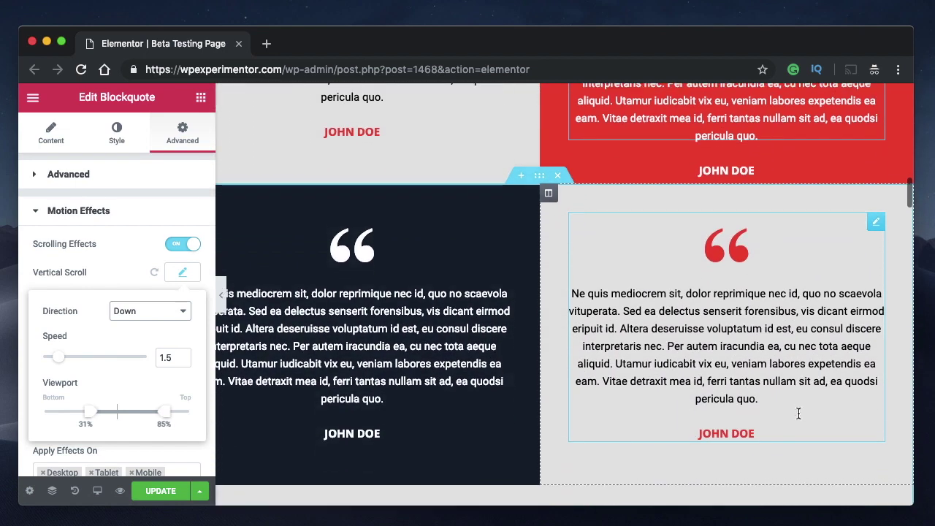
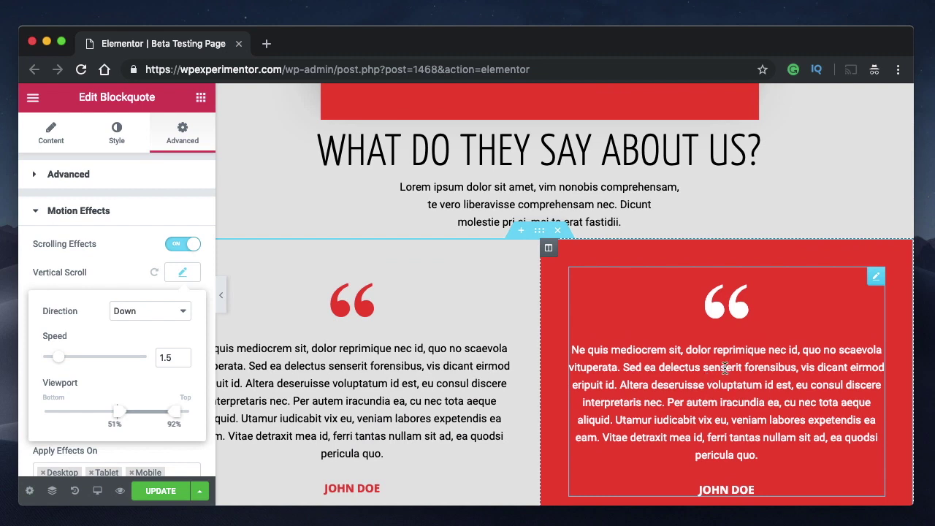
Preview the red blockquote's downward movement through the testimonials with the 51% to 92% viewport range
scroll(724, 368, "down", 2)
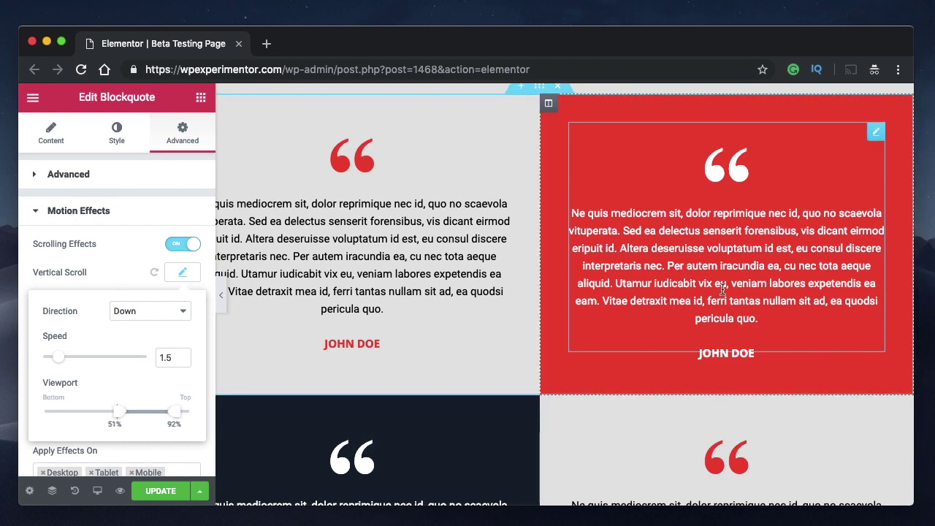
scroll(720, 329, "down", 2)
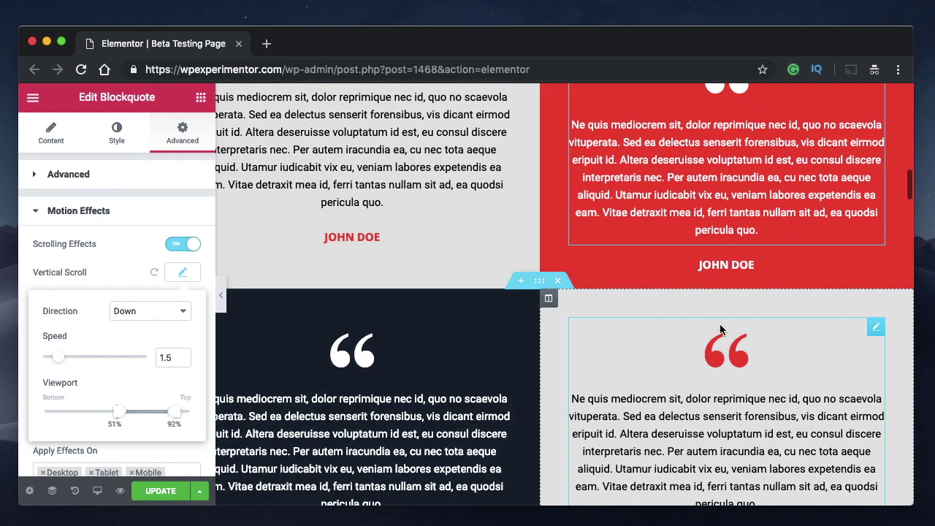
scroll(720, 329, "down", 2)
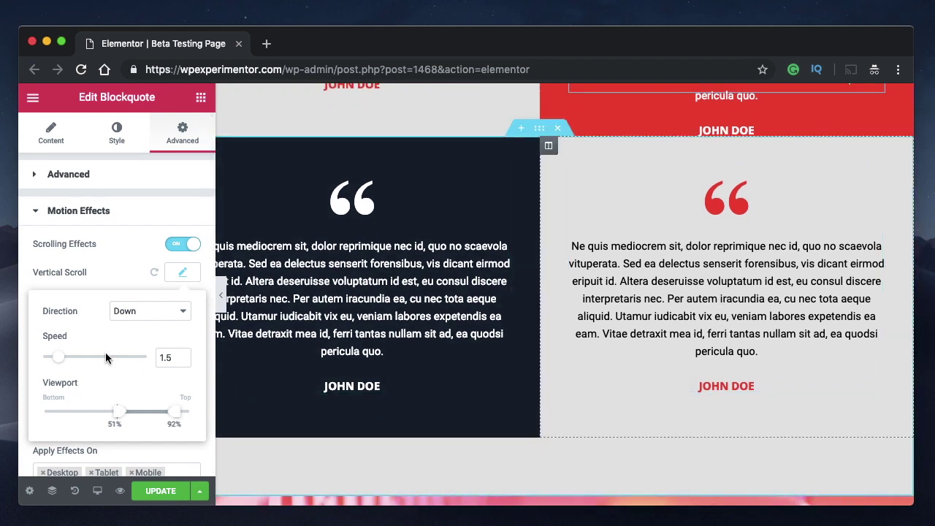
Increase the speed of the red blockquote's vertical scroll to 5 and preview how it moves from the reservation form through the testimonials
left_click(68, 358)
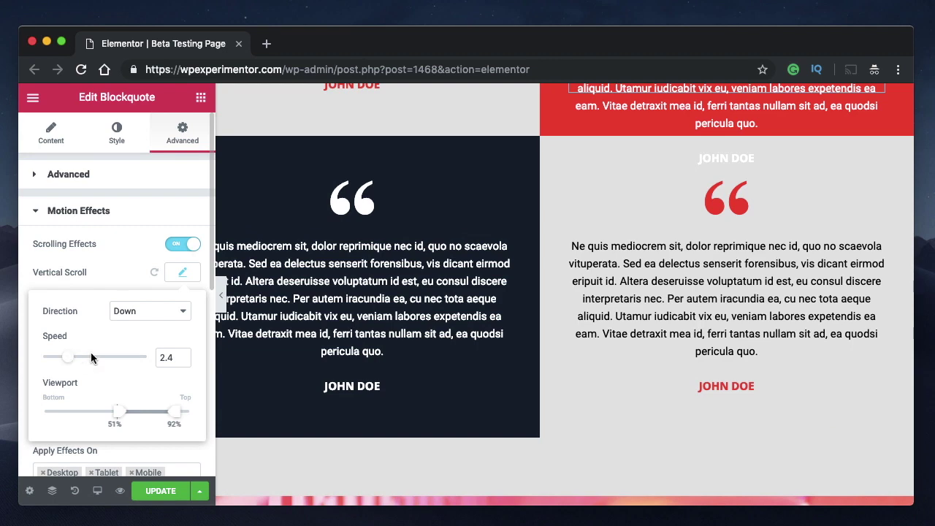
left_click(94, 357)
scroll(590, 383, "up", 3)
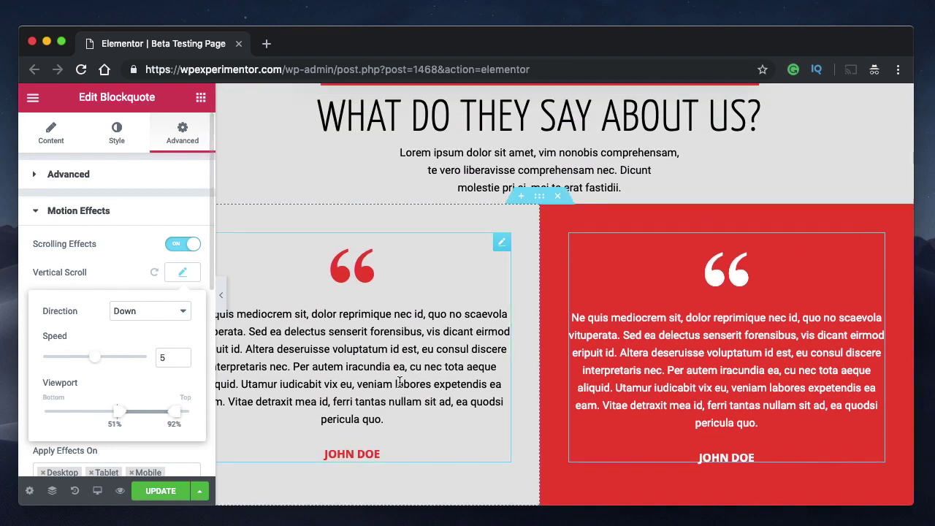
scroll(718, 363, "up", 3)
scroll(718, 364, "up", 3)
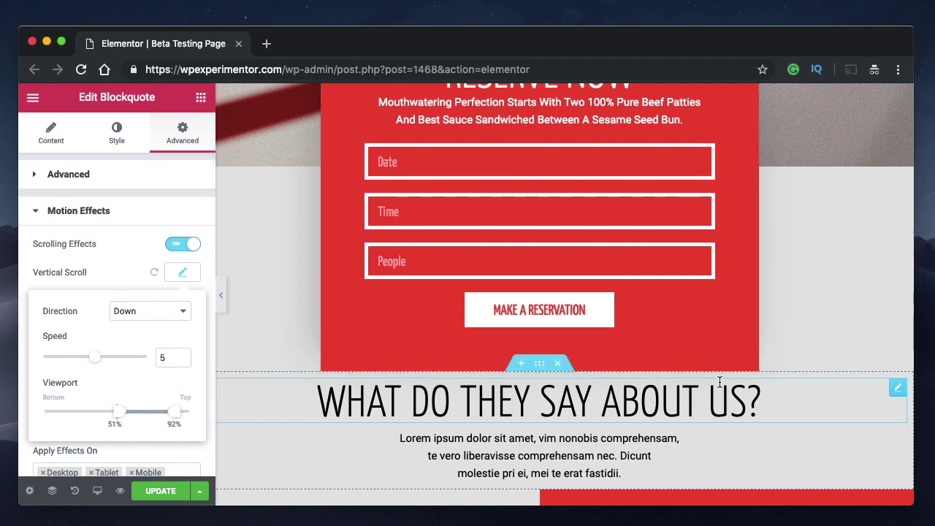
scroll(720, 382, "down", 2)
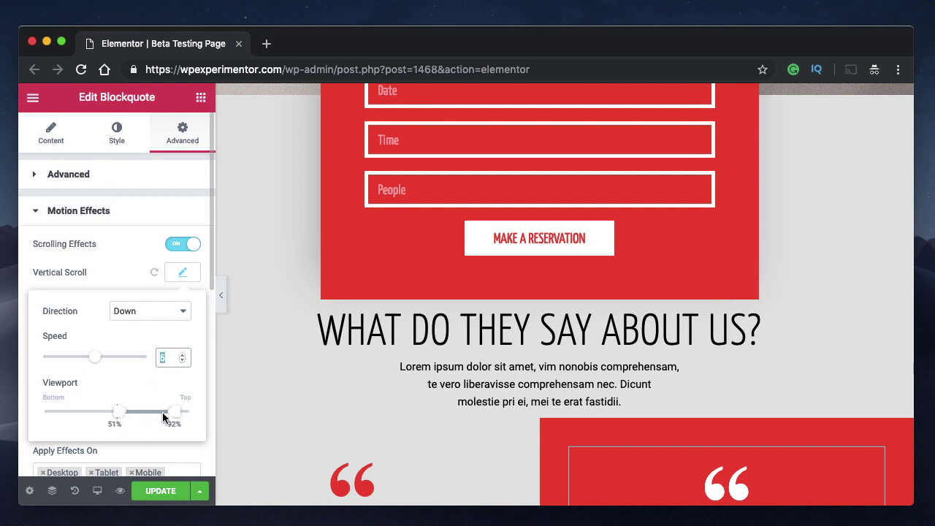
scroll(636, 309, "down", 3)
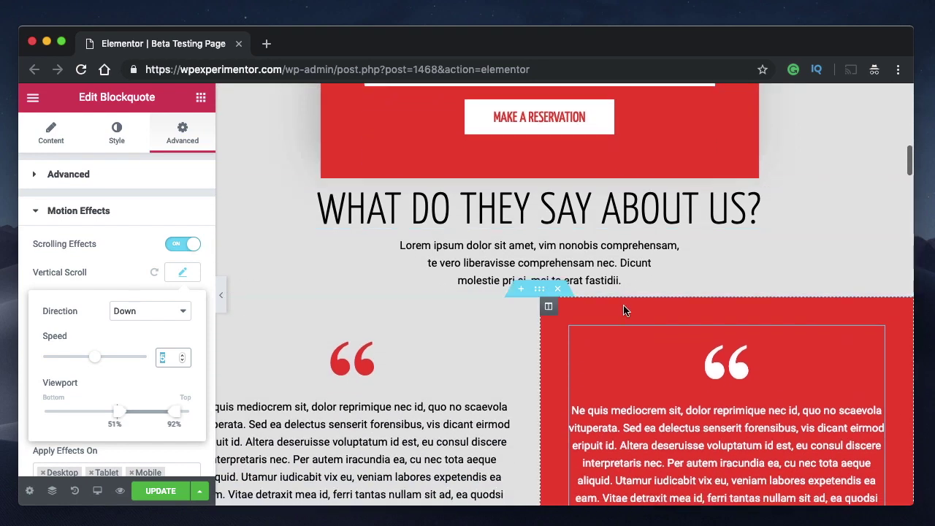
scroll(821, 452, "down", 4)
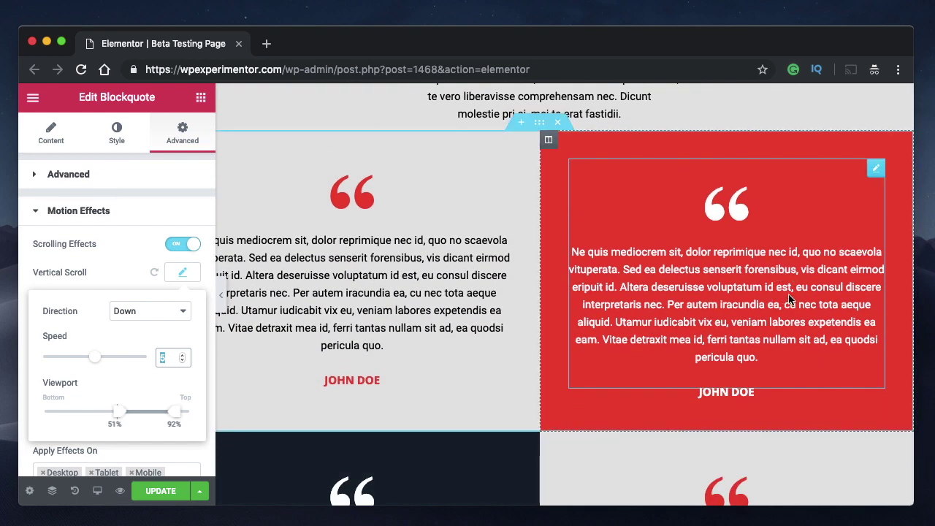
scroll(789, 298, "down", 4)
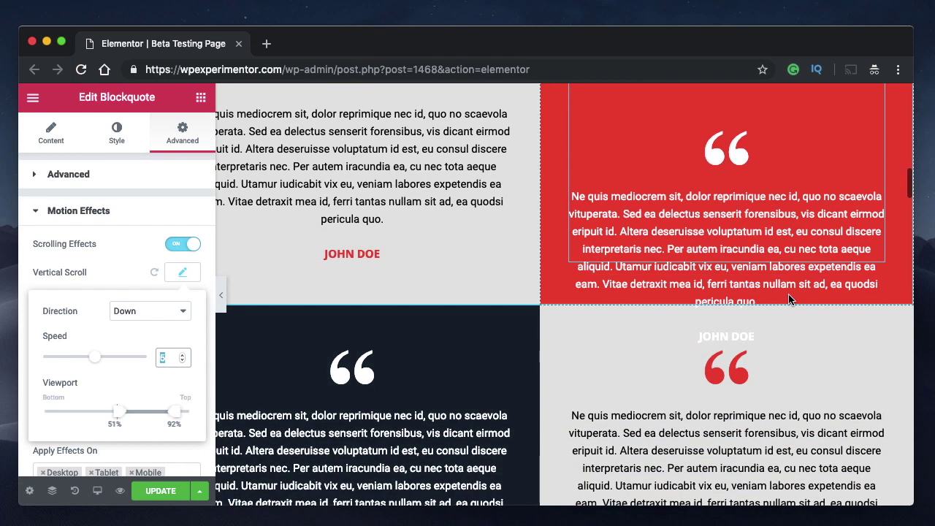
scroll(789, 298, "down", 4)
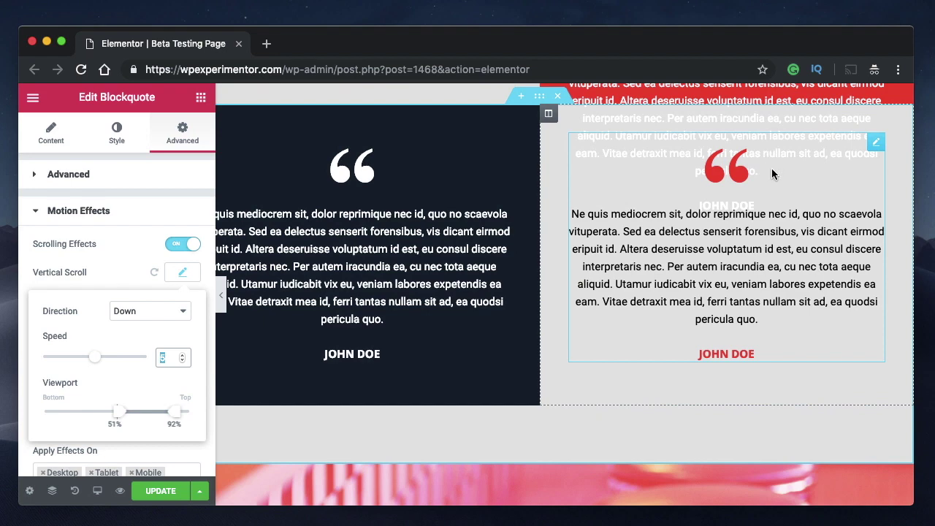
scroll(773, 173, "up", 6)
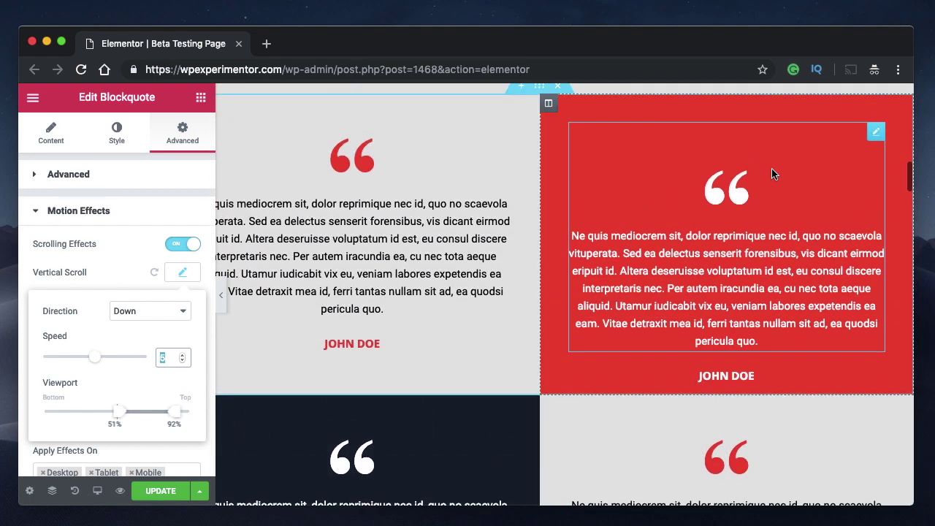
scroll(773, 173, "up", 2)
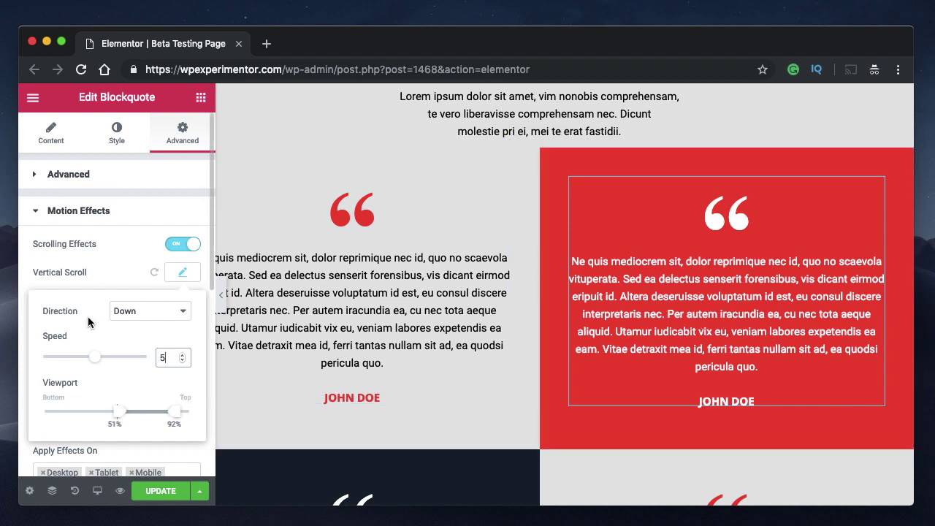
Reset the red blockquote's vertical scroll and enable a horizontal scroll with direction To Left and speed 3.8
left_click(160, 276)
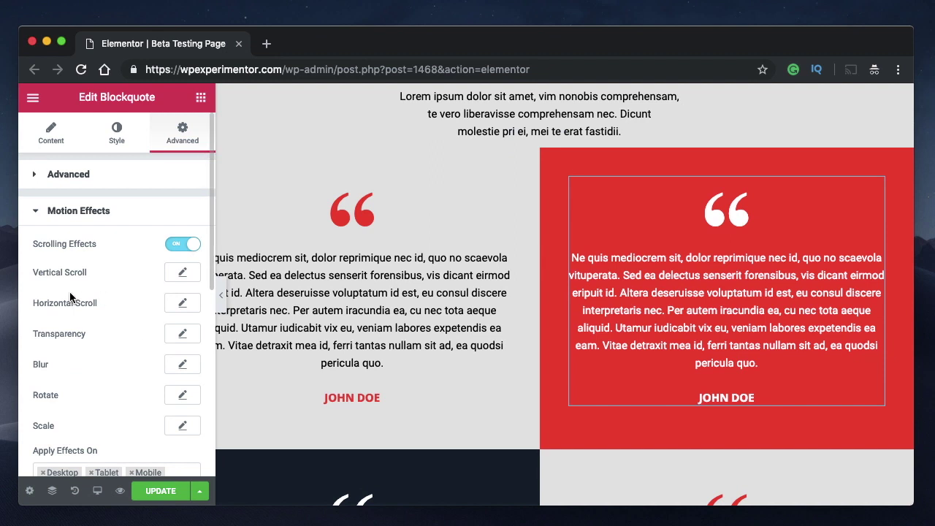
left_click(179, 304)
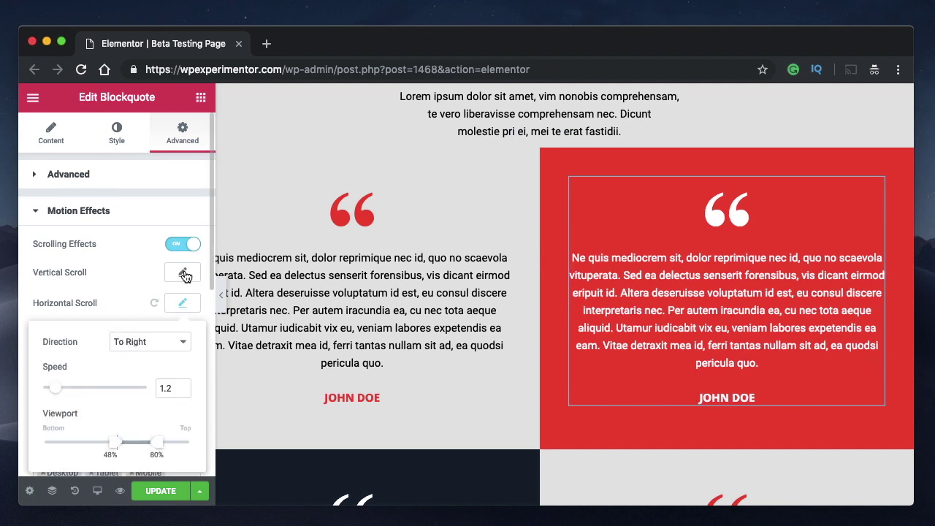
left_click(169, 347)
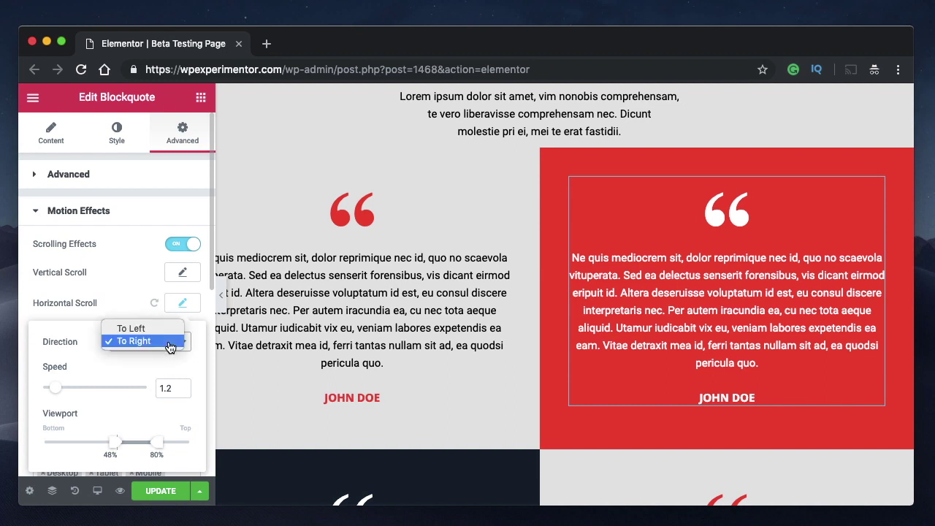
left_click(138, 328)
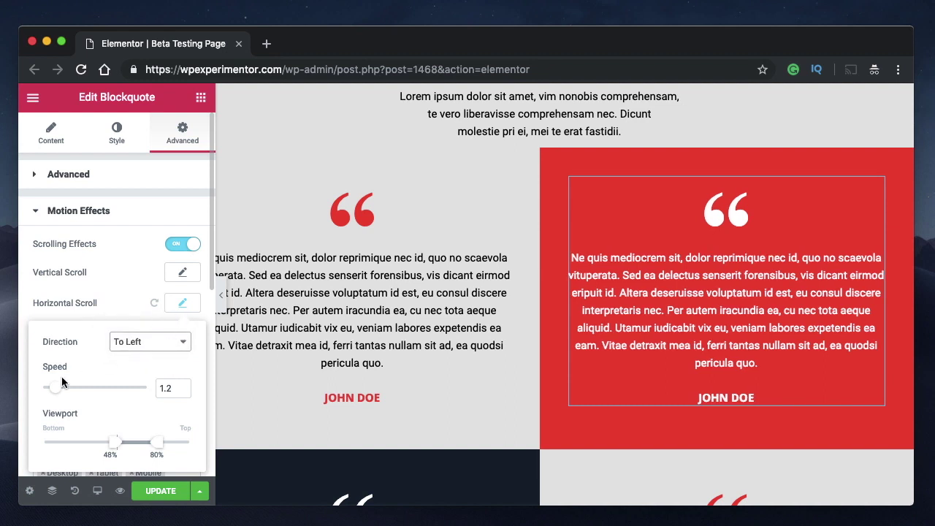
left_click_drag(66, 392, 84, 393)
Set the viewport range of the red blockquote's horizontal scroll to 0% to 52% and preview the sideways movement down the page
left_click_drag(114, 450, 36, 458)
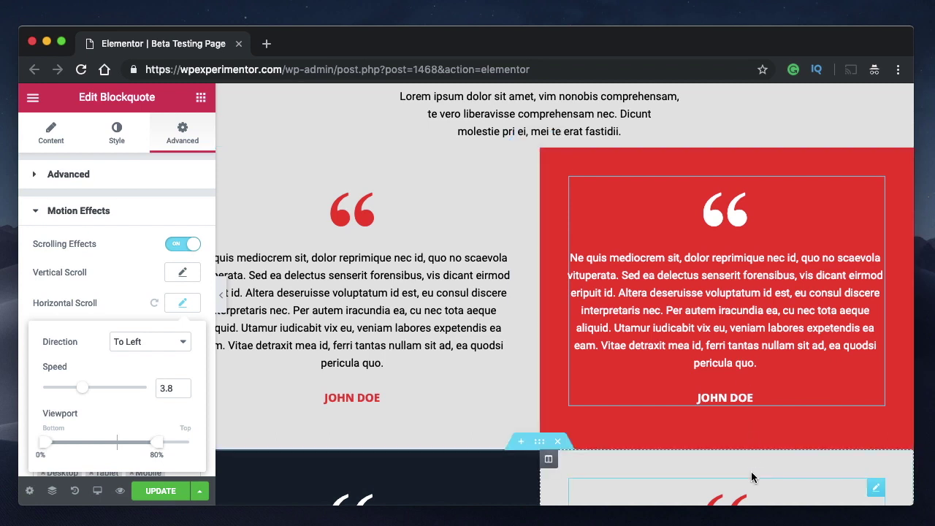
left_click_drag(160, 447, 122, 448)
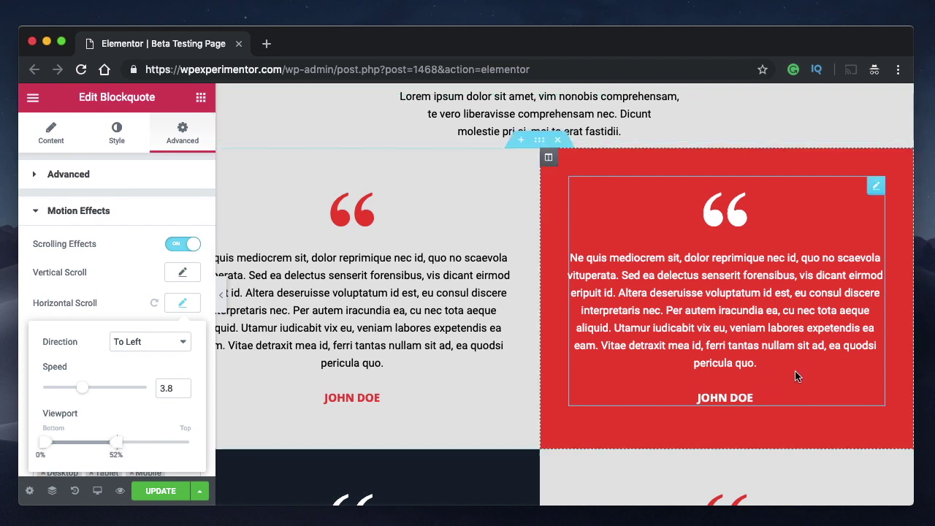
scroll(796, 422, "up", 5)
scroll(795, 418, "up", 2)
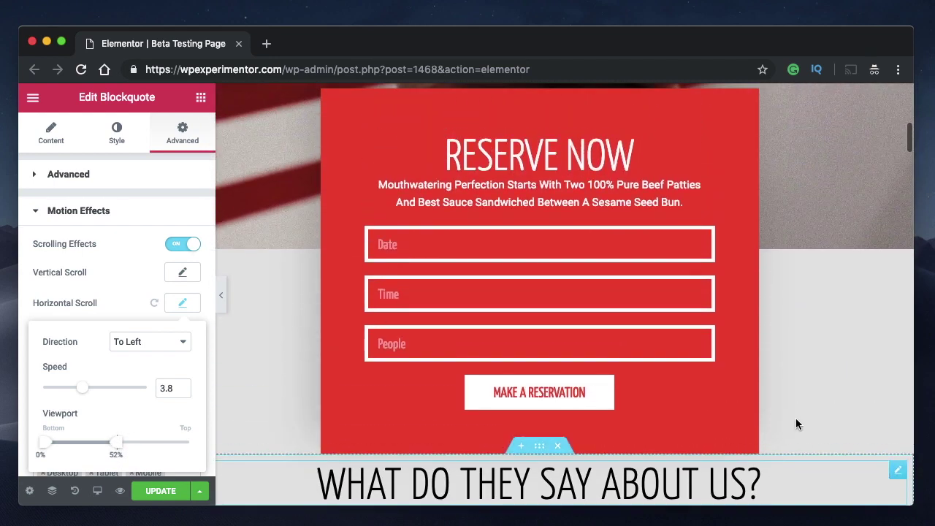
scroll(796, 418, "down", 1)
scroll(796, 425, "down", 2)
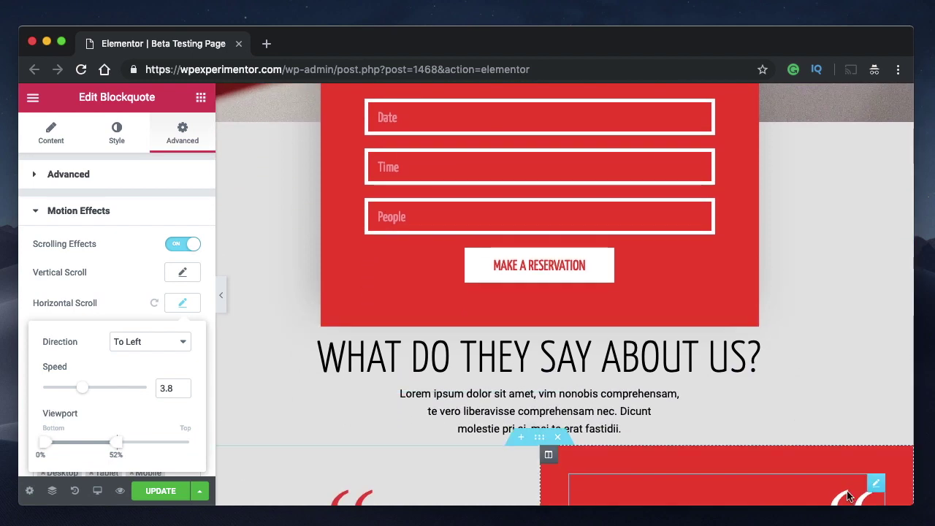
scroll(849, 498, "down", 1)
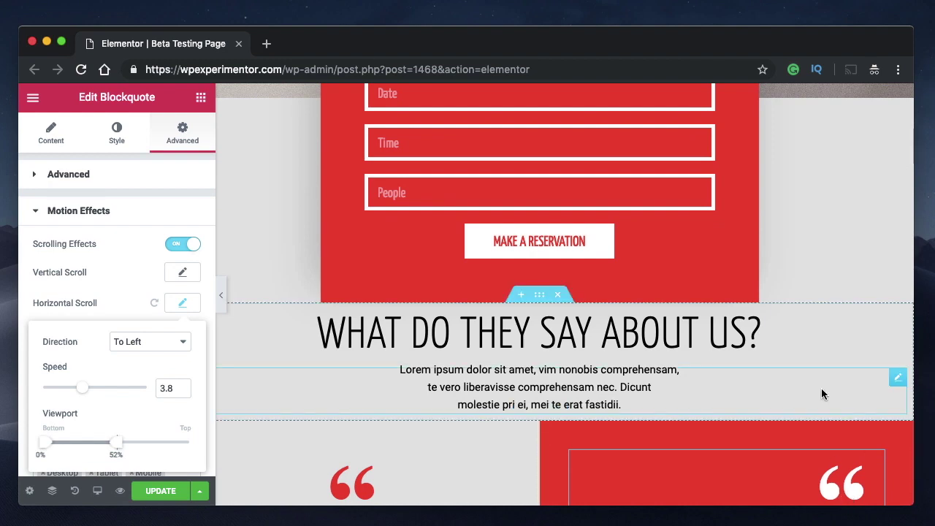
scroll(825, 390, "down", 4)
scroll(823, 392, "down", 4)
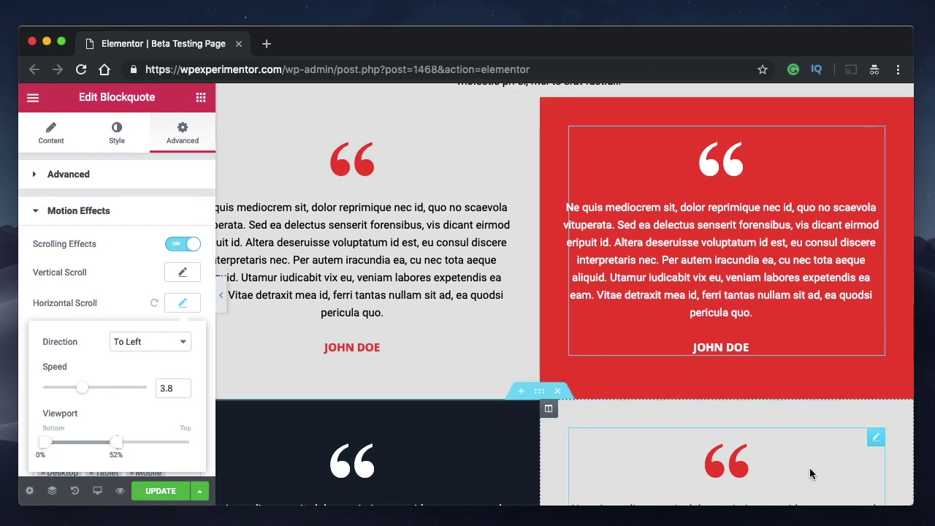
scroll(699, 246, "down", 1)
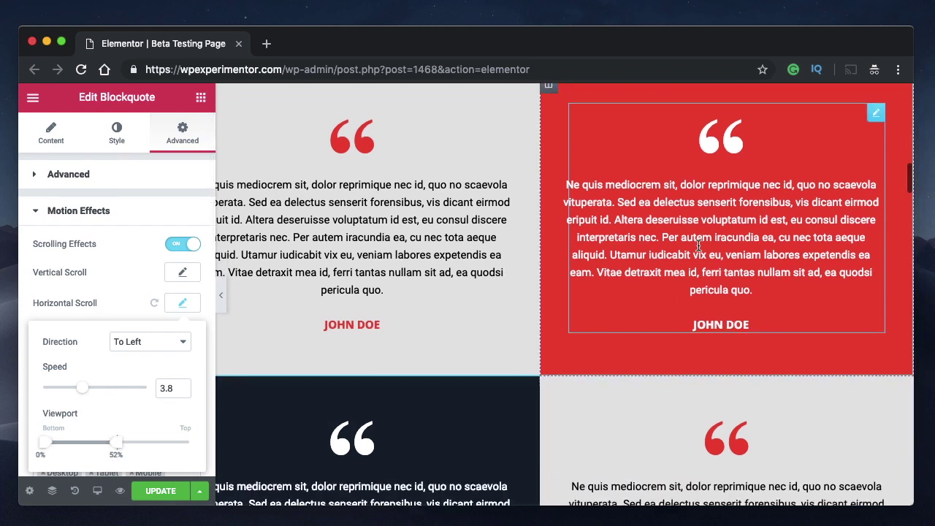
Set the viewport range of the red blockquote's horizontal scroll to 49% to 82%
left_click_drag(120, 446, 198, 446)
left_click_drag(51, 446, 123, 442)
left_click_drag(184, 443, 162, 448)
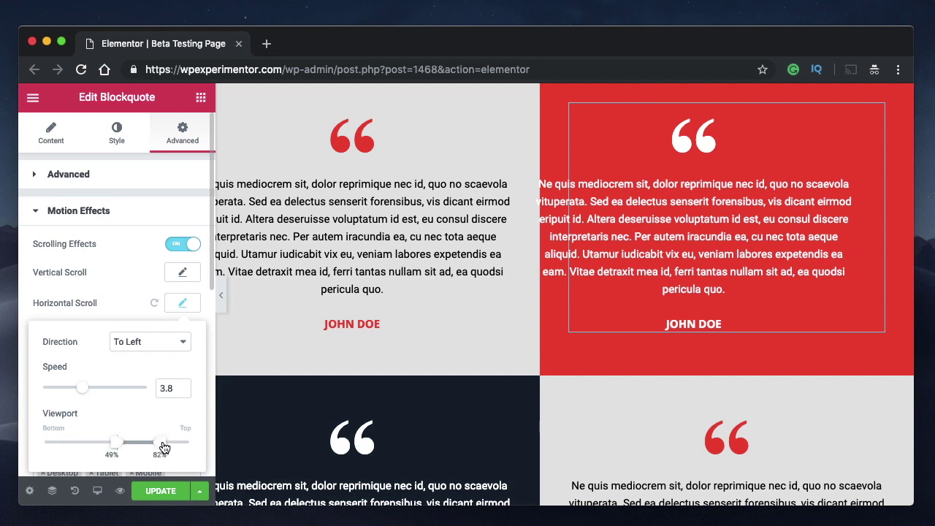
Preview the red blockquote's horizontal scroll by moving from the reservation form down through the testimonials
scroll(506, 374, "up", 3)
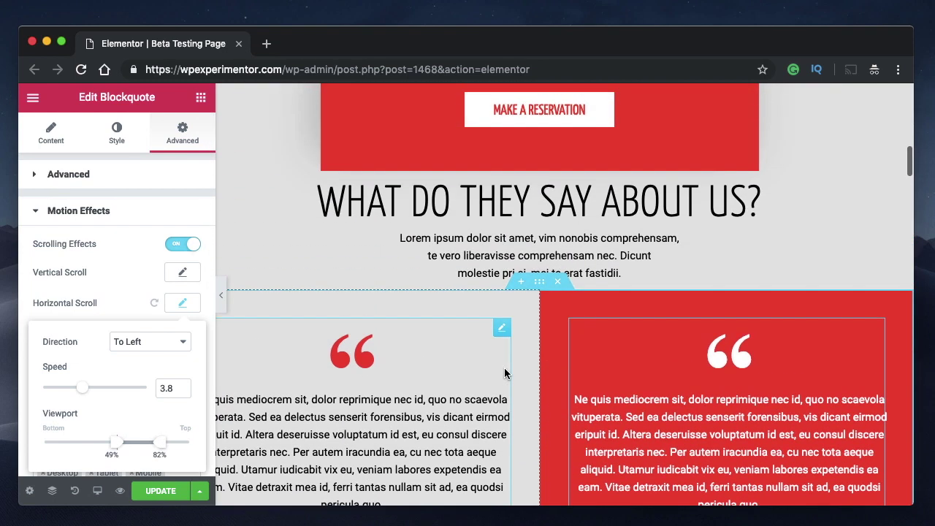
scroll(797, 228, "up", 3)
scroll(797, 228, "down", 2)
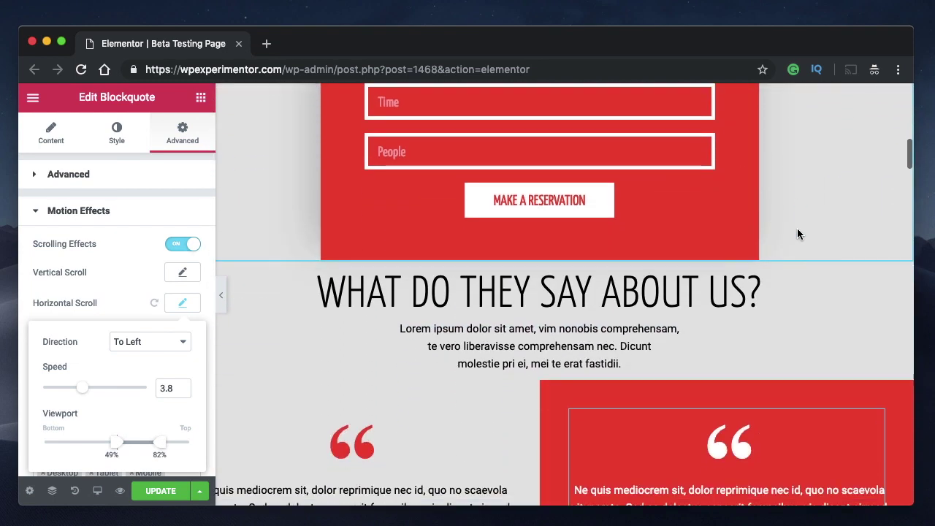
scroll(797, 228, "down", 1)
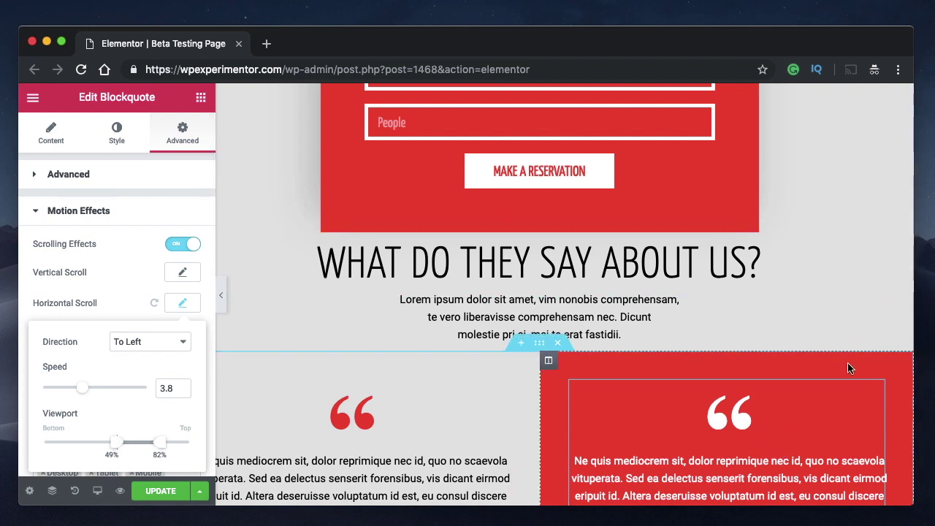
scroll(848, 362, "down", 1)
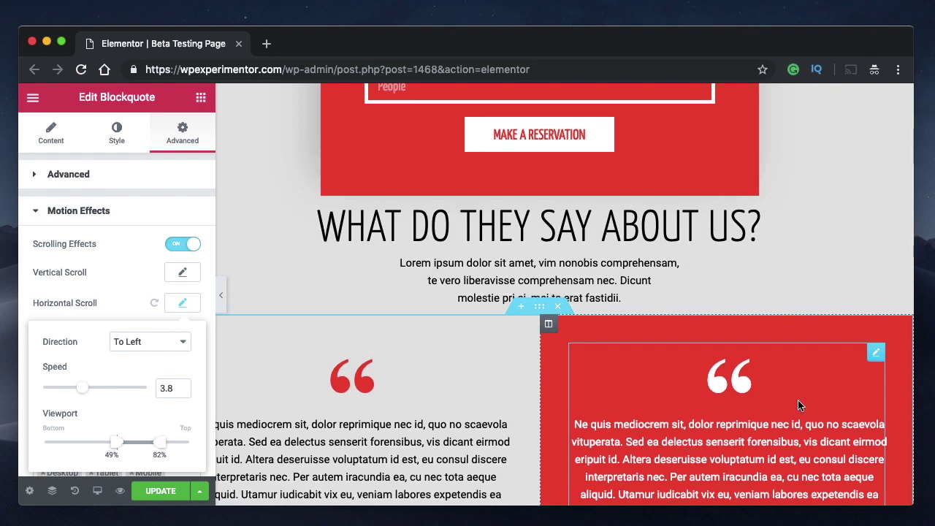
scroll(799, 405, "down", 2)
scroll(799, 400, "down", 3)
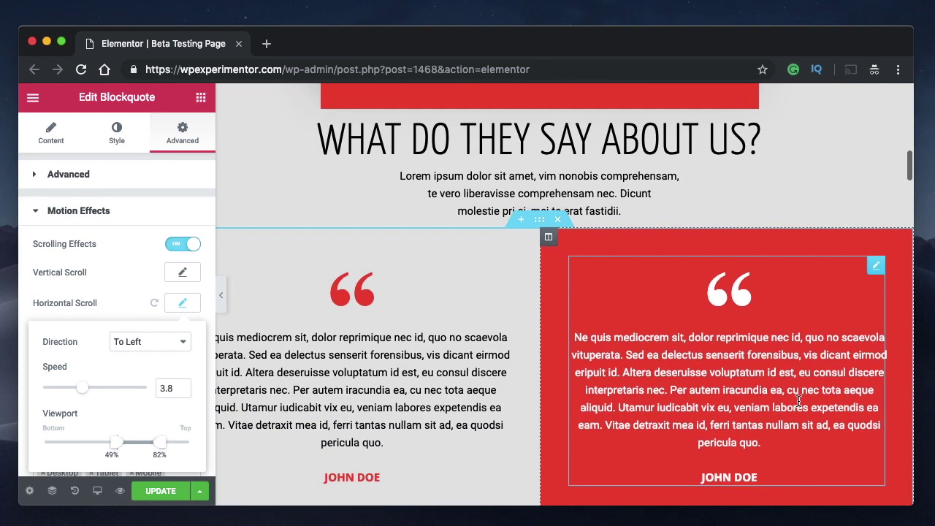
scroll(798, 400, "down", 1)
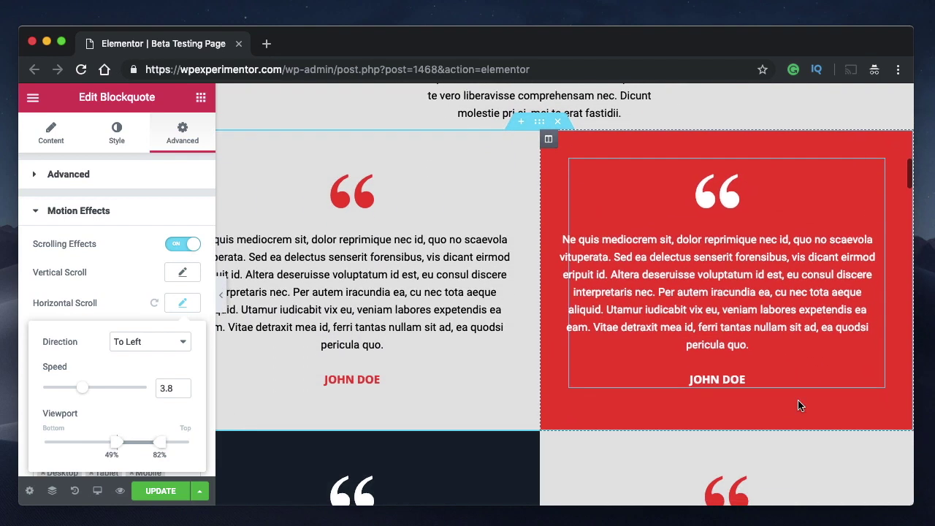
scroll(798, 406, "down", 3)
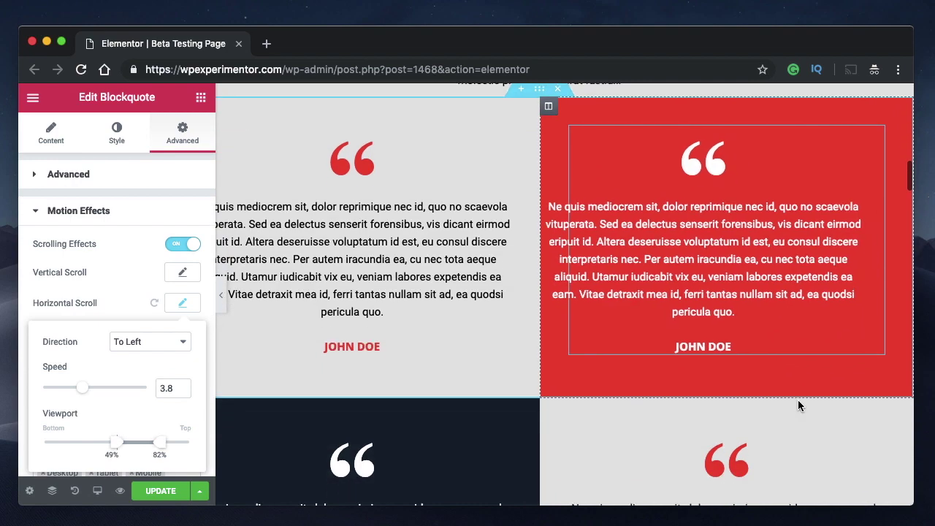
scroll(797, 400, "down", 3)
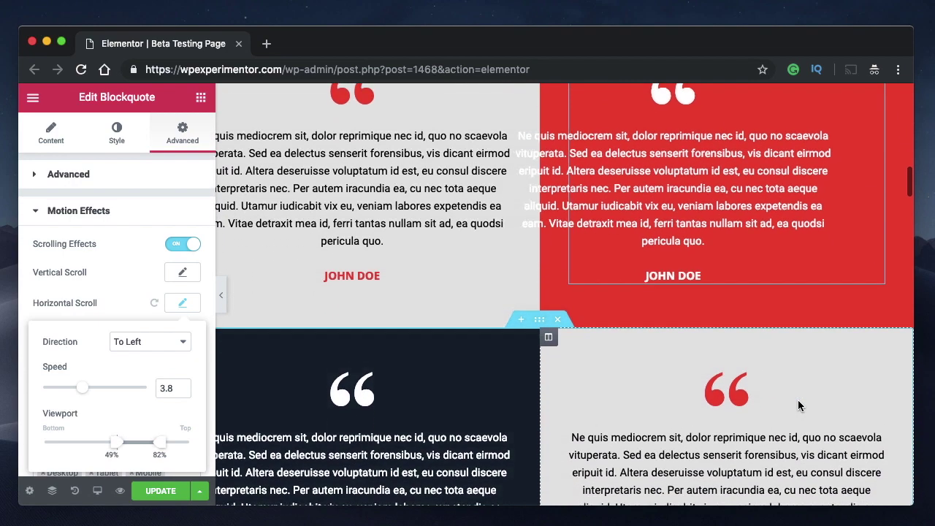
scroll(798, 401, "down", 2)
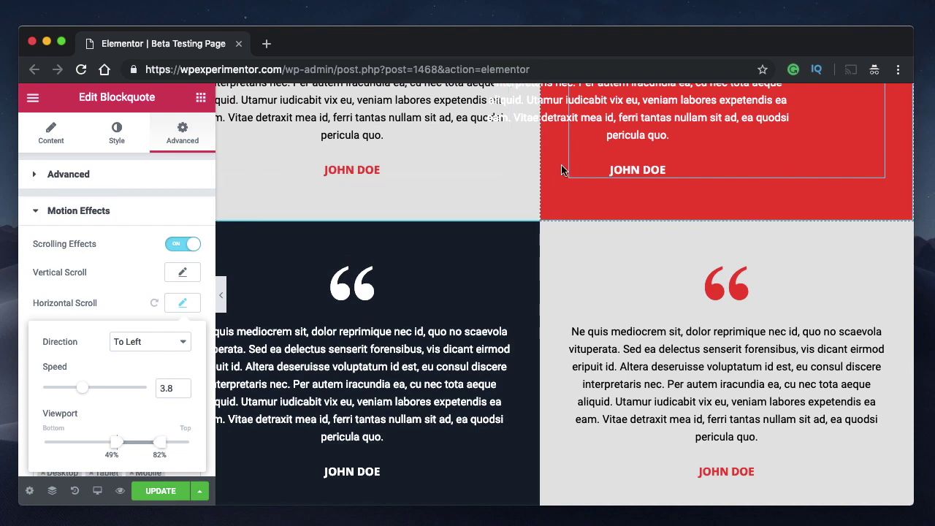
Set the speed of the red blockquote's horizontal scroll to 5.9 and preview the movement back up the page
left_click(93, 389)
left_click(104, 388)
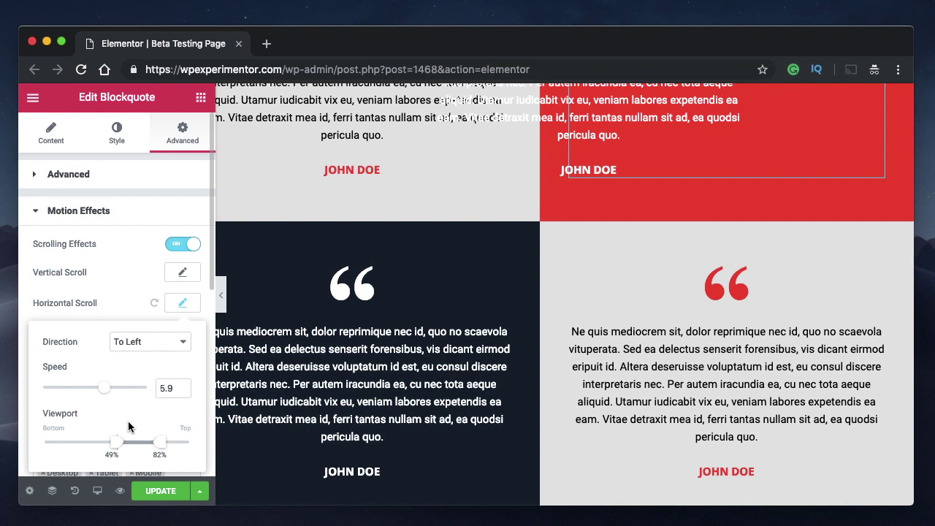
double_click(169, 389)
scroll(531, 303, "up", 4)
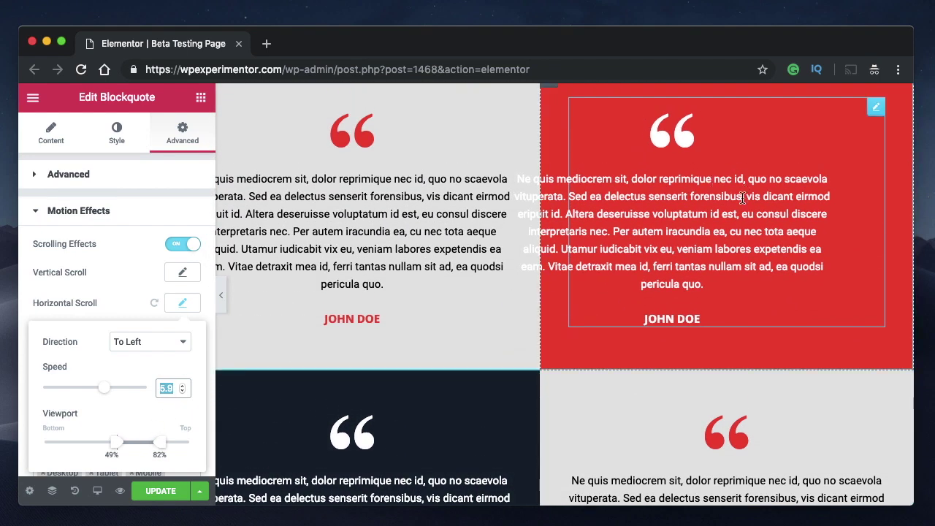
scroll(720, 211, "up", 3)
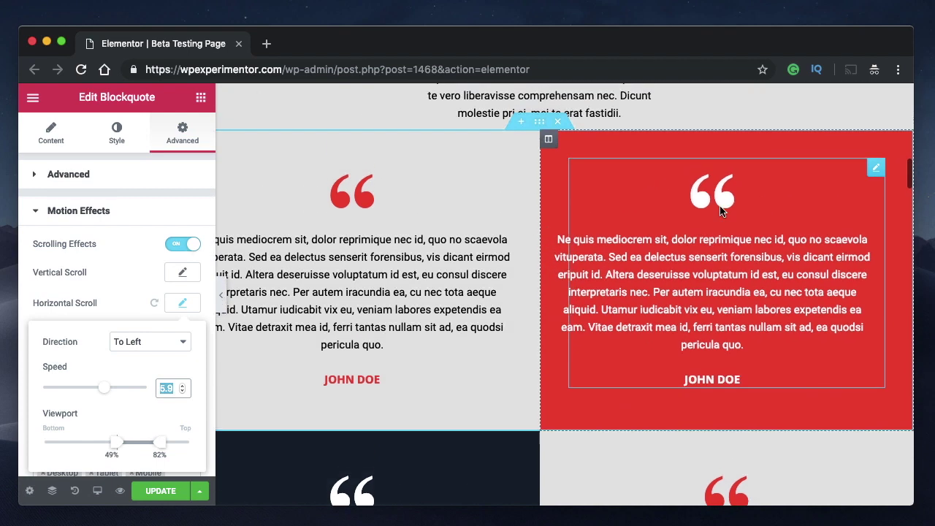
Lower the speed of the red blockquote's horizontal scroll to 2.1 and preview the slower movement around the testimonials
left_click_drag(103, 393, 67, 393)
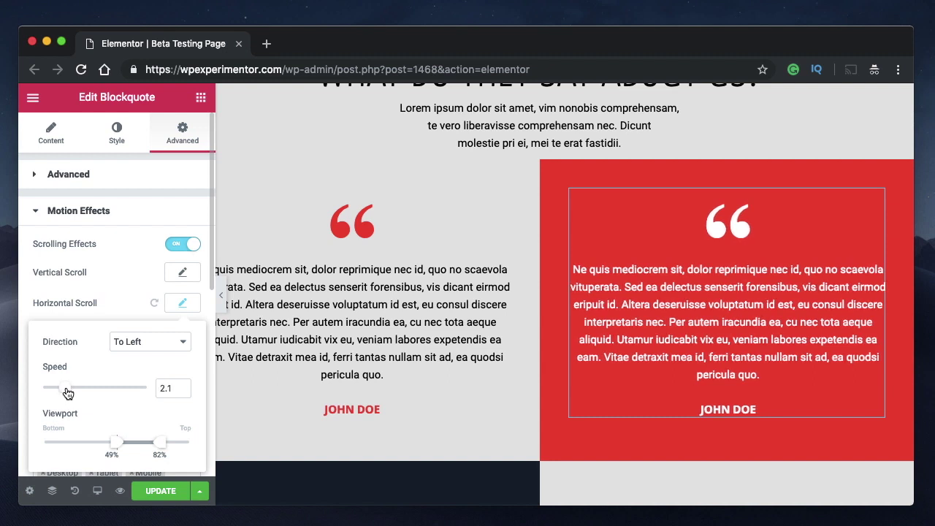
scroll(730, 328, "up", 3)
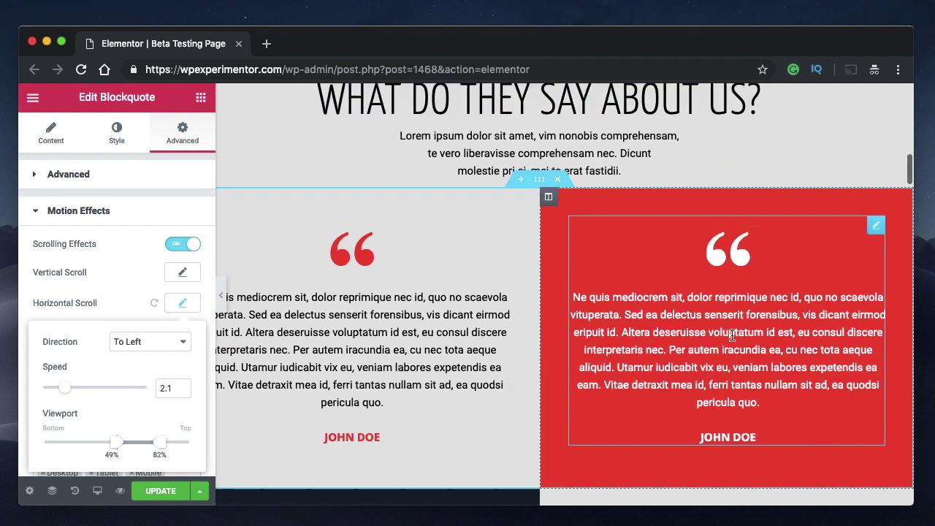
scroll(732, 335, "up", 1)
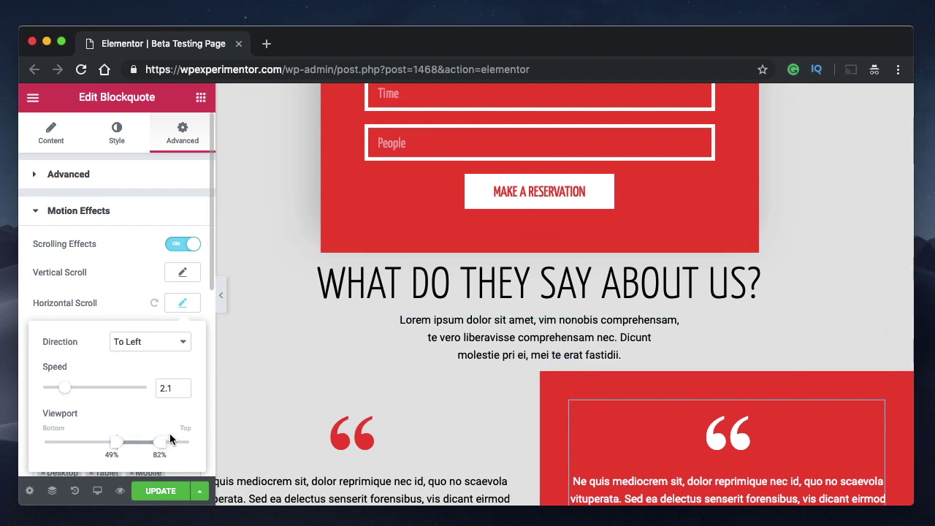
scroll(734, 420, "down", 5)
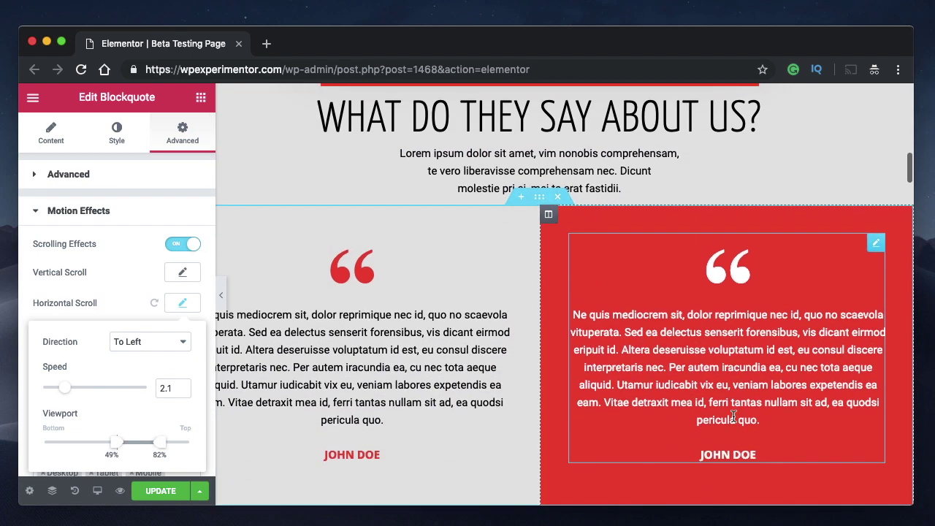
scroll(733, 415, "down", 4)
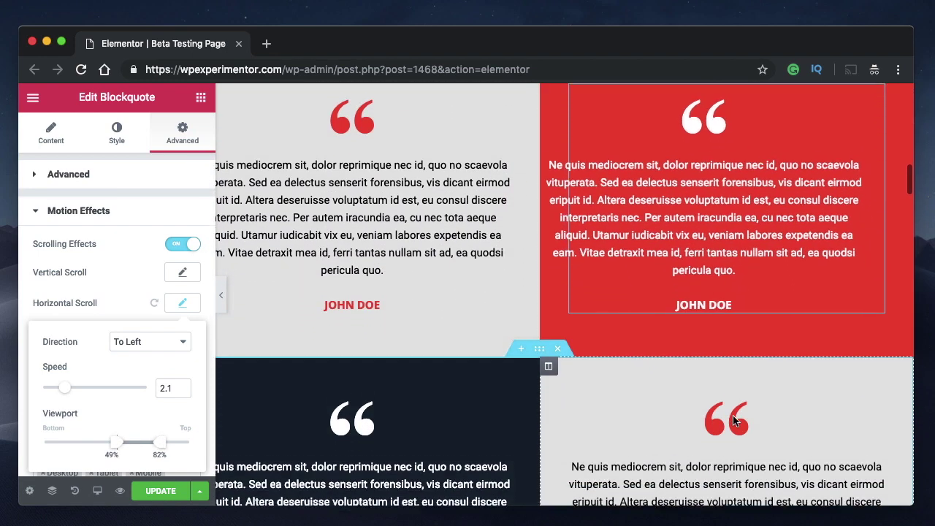
scroll(733, 417, "down", 2)
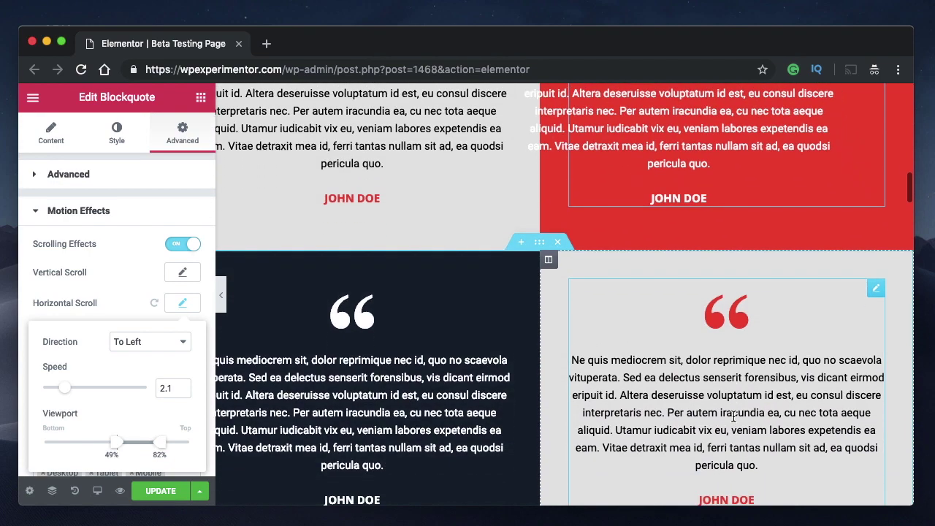
scroll(733, 417, "up", 3)
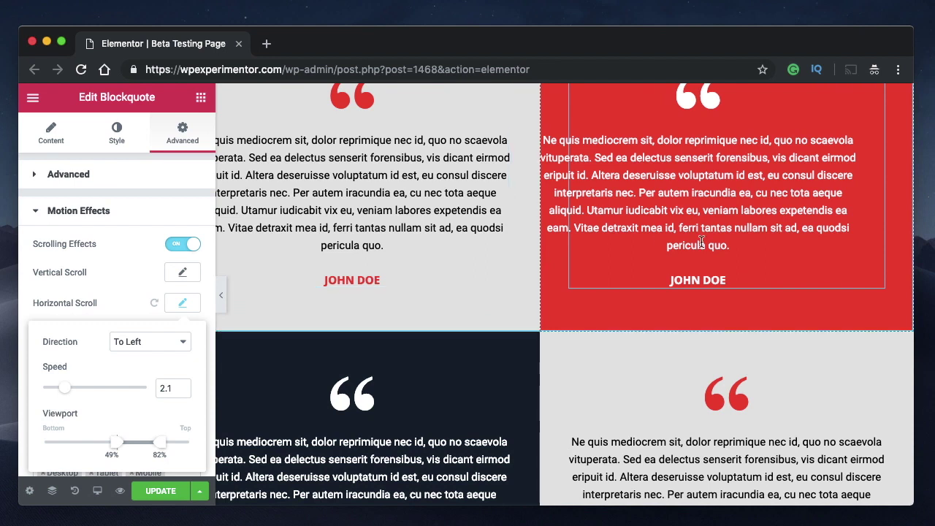
Raise the speed of the red blockquote's horizontal scroll to 7.2 and preview the faster movement from the reservation form downward
left_click(94, 388)
left_click_drag(99, 390, 122, 390)
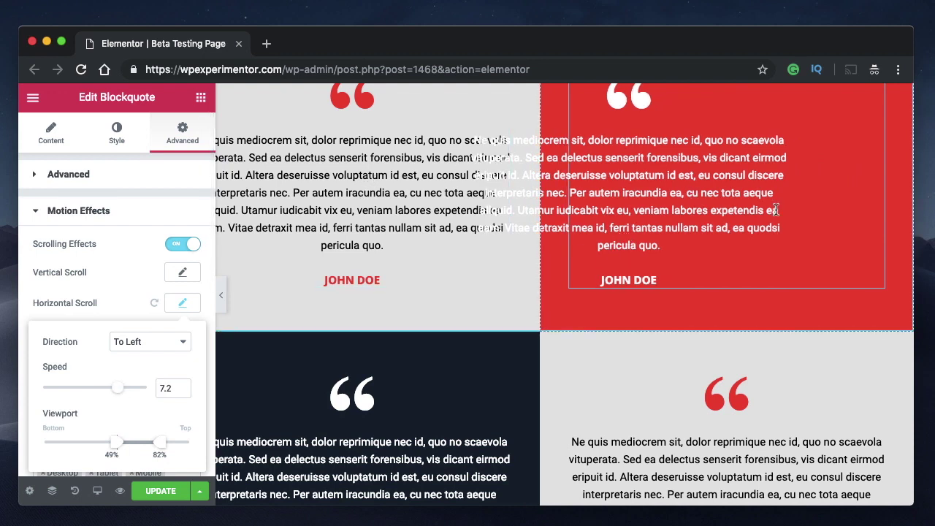
scroll(776, 210, "up", 8)
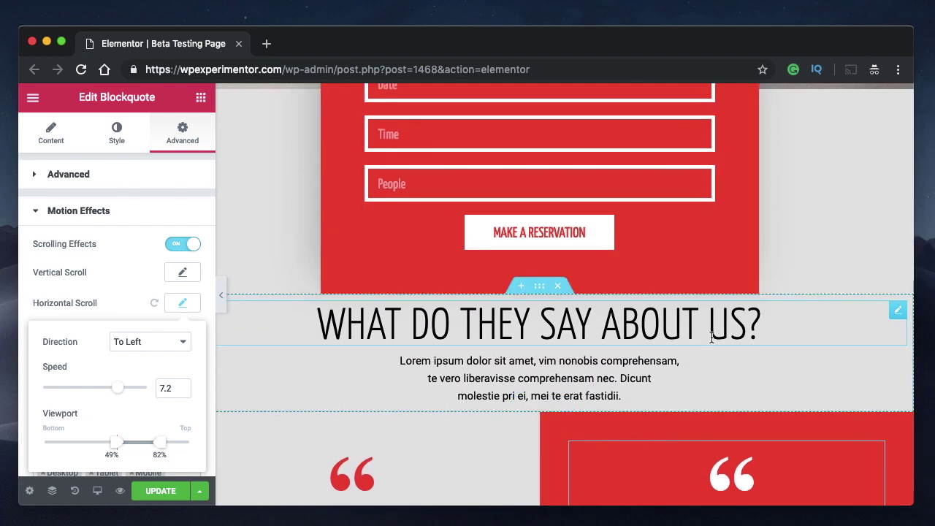
scroll(713, 338, "down", 3)
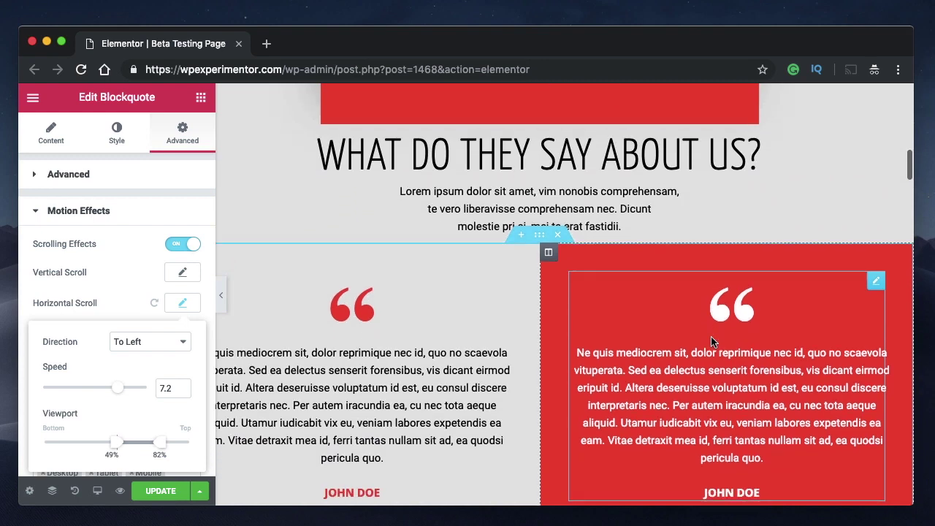
scroll(712, 342, "down", 2)
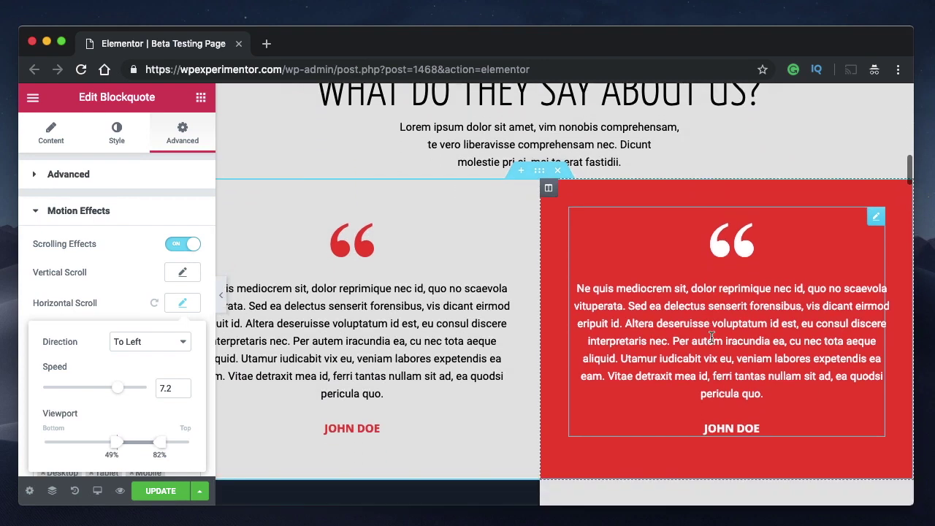
scroll(730, 307, "down", 2)
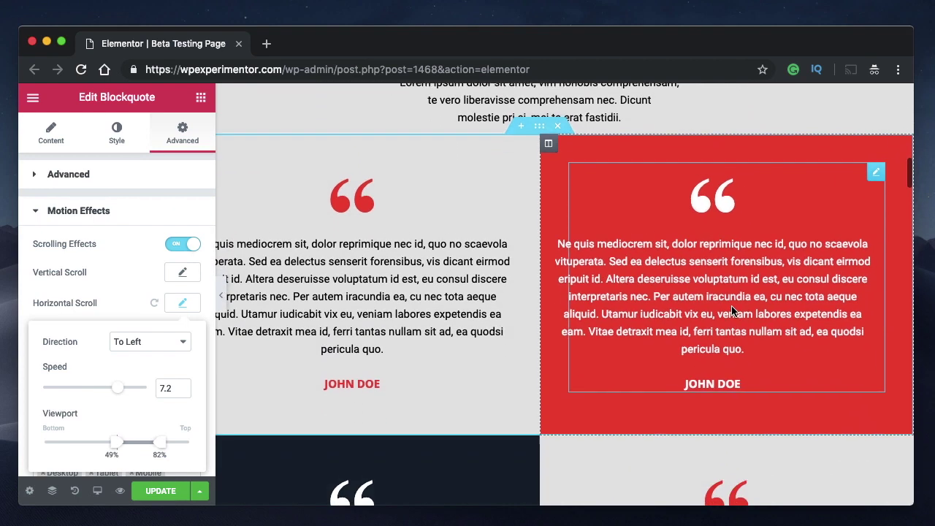
scroll(732, 311, "down", 1)
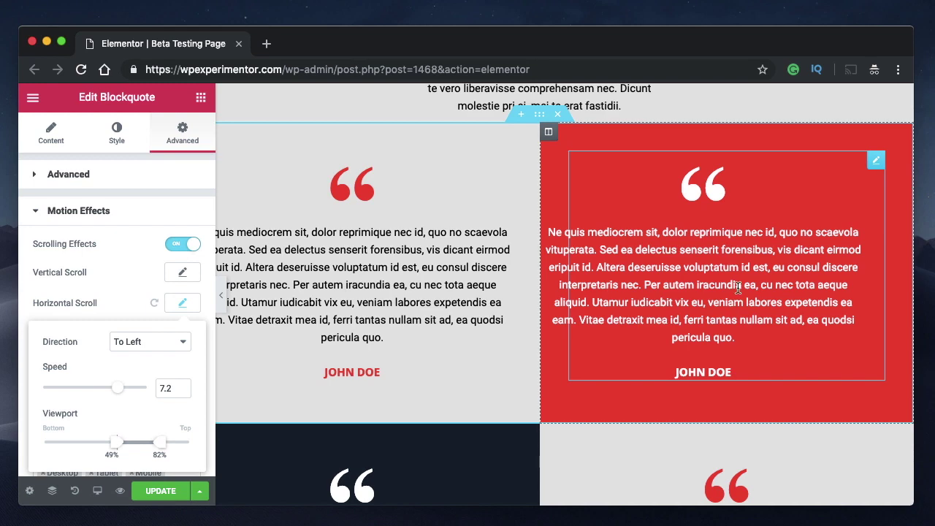
scroll(738, 287, "down", 3)
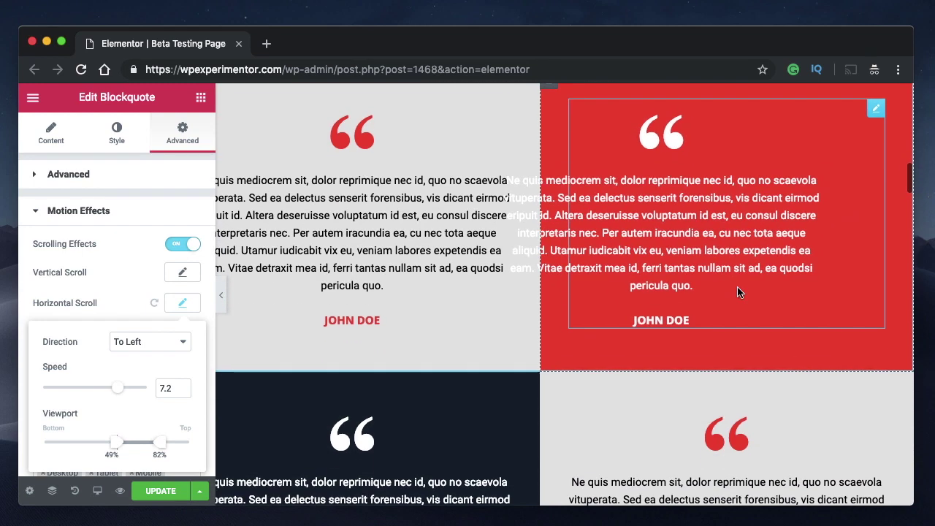
scroll(738, 292, "down", 2)
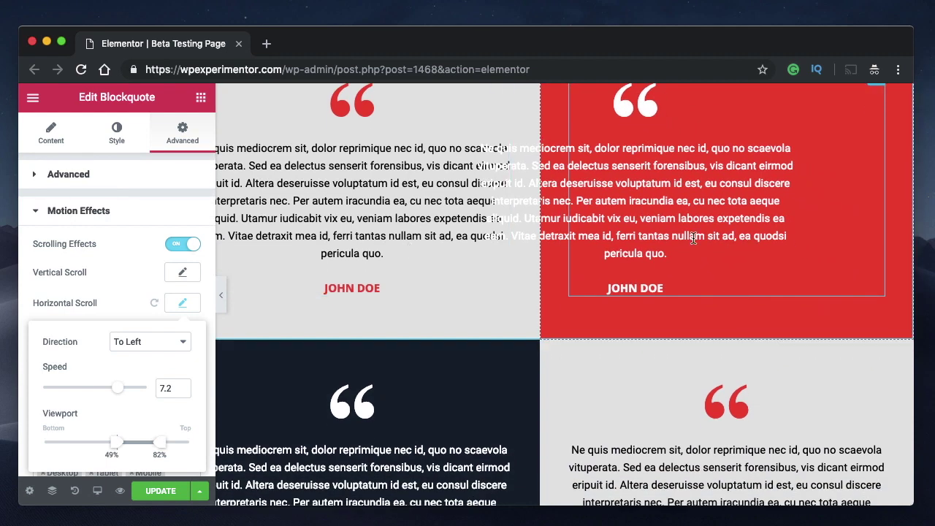
Switch the red blockquote's horizontal scroll direction to To Right and preview the movement from the reservation form through the testimonials
scroll(694, 239, "up", 1)
left_click(151, 343)
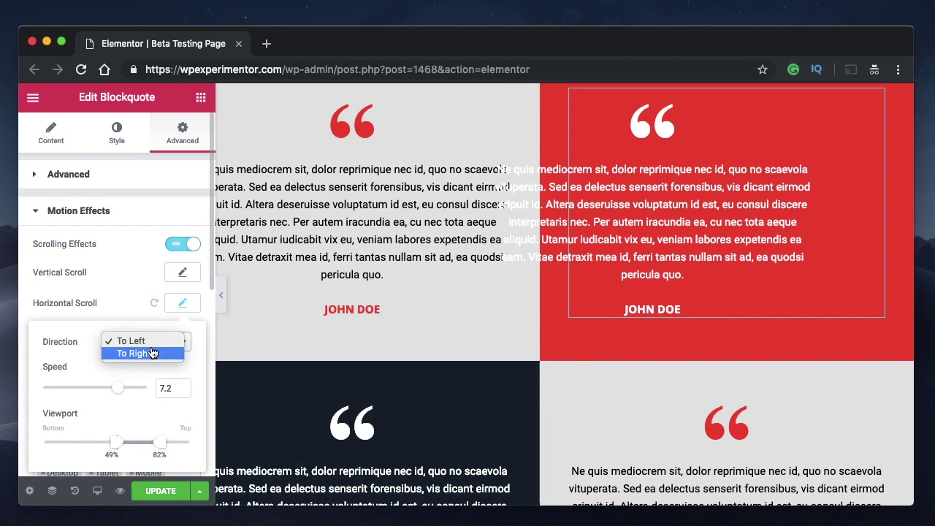
left_click(151, 357)
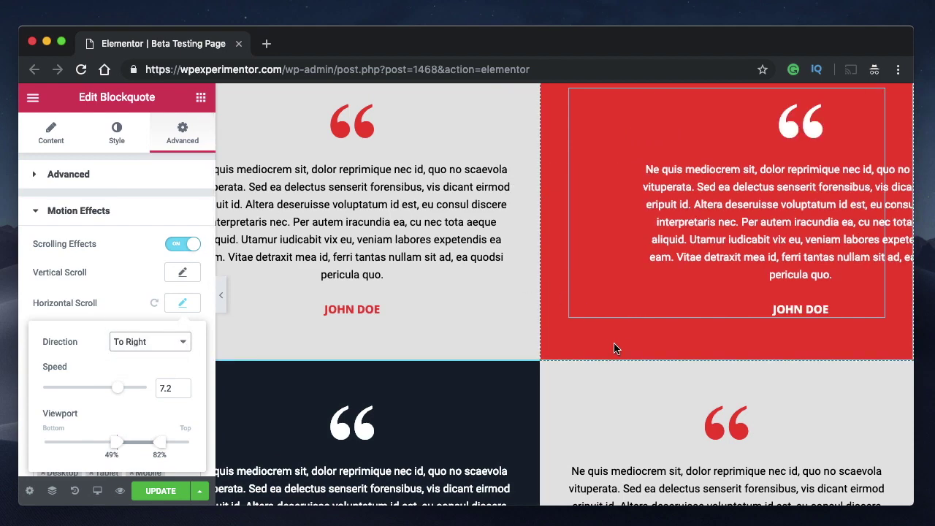
scroll(614, 348, "up", 5)
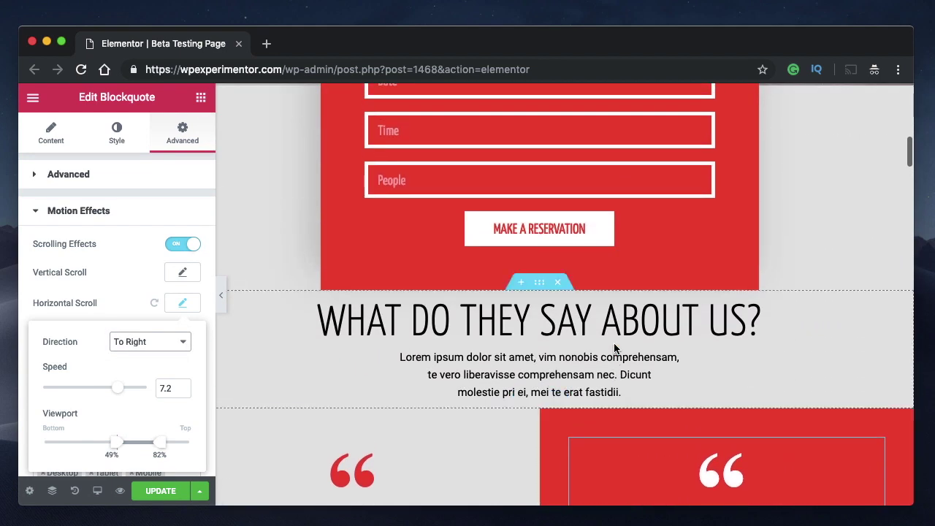
scroll(614, 348, "down", 2)
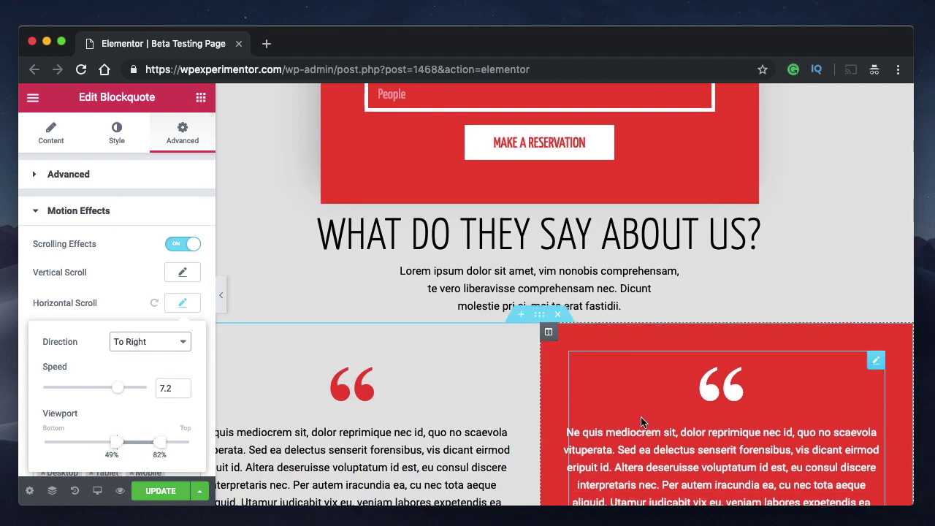
scroll(640, 417, "down", 3)
scroll(641, 422, "down", 2)
scroll(641, 421, "down", 1)
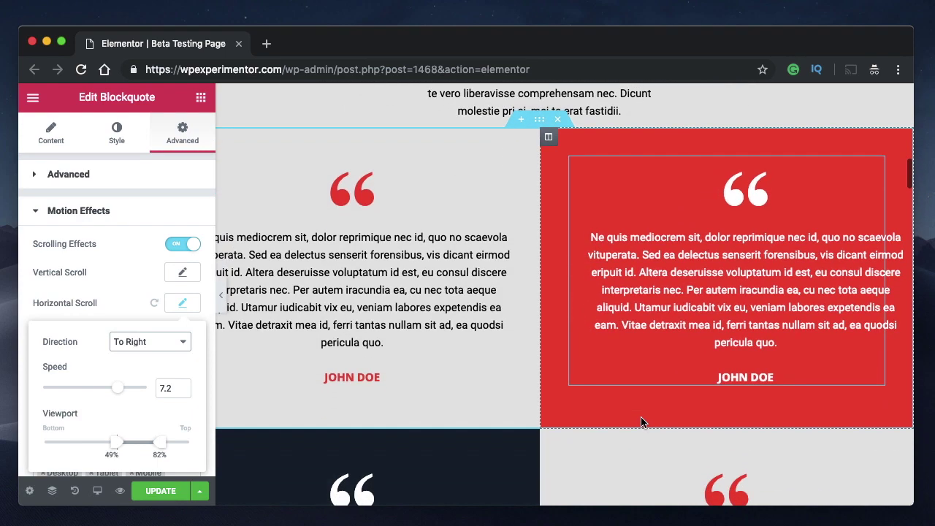
scroll(641, 422, "down", 3)
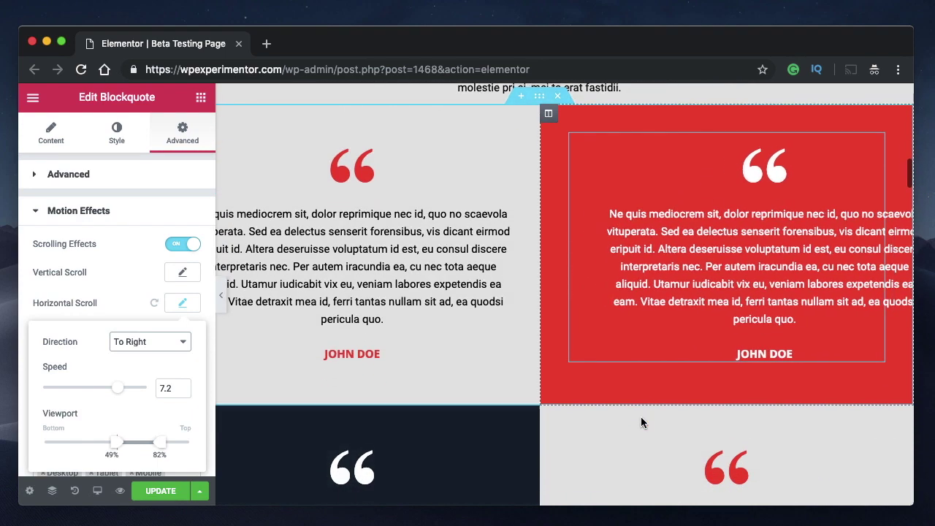
scroll(641, 421, "down", 3)
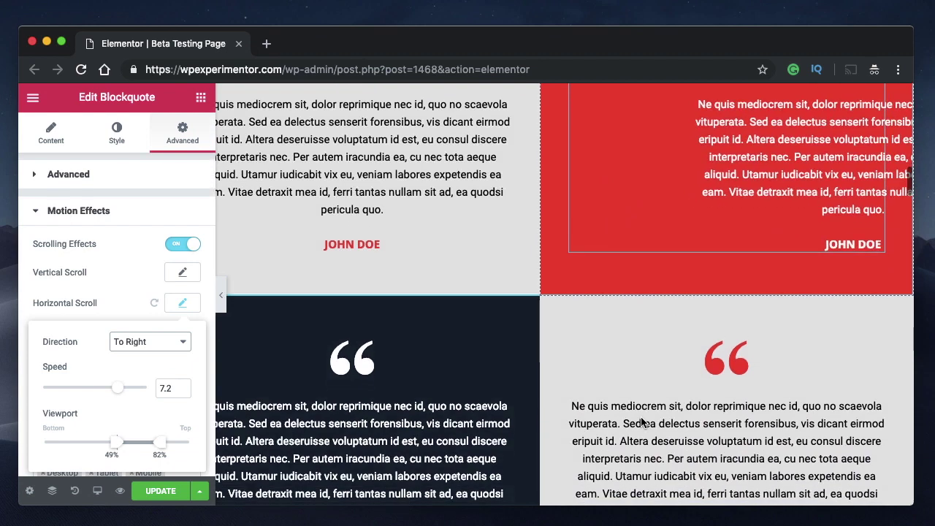
scroll(641, 418, "down", 1)
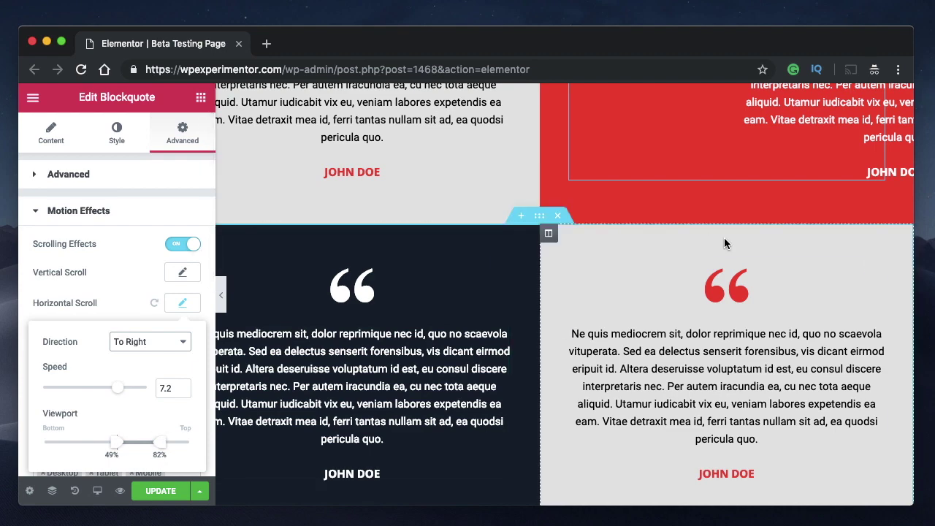
Reset the red blockquote's horizontal scroll effect and enable the Transparency scrolling effect with the Fade In direction
scroll(724, 242, "up", 4)
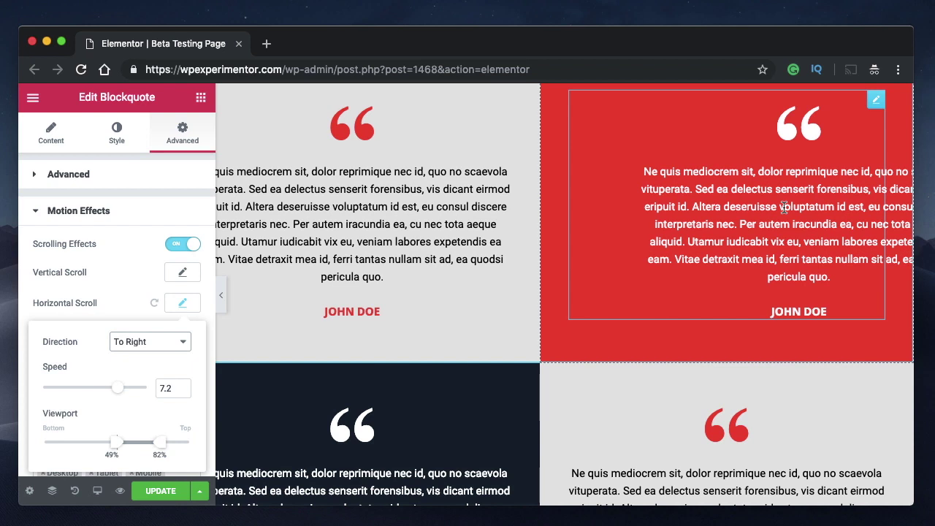
left_click(155, 303)
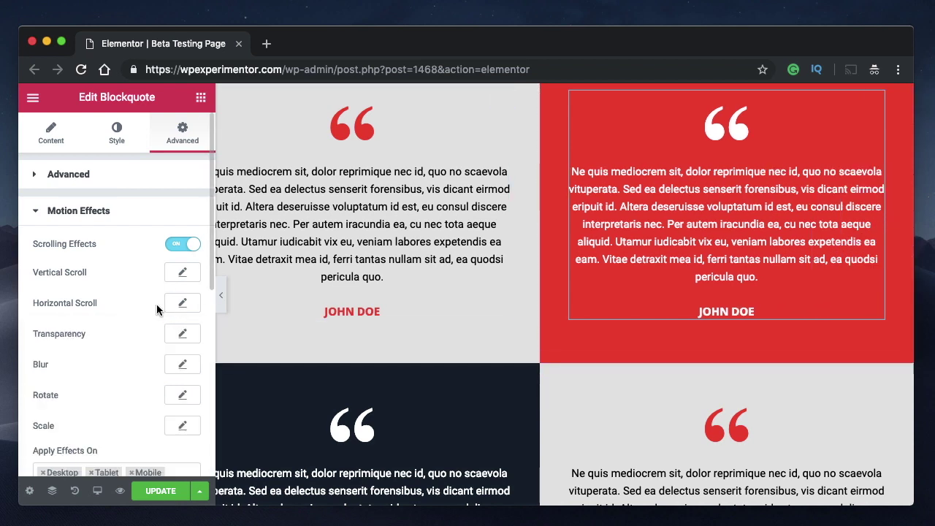
left_click(183, 333)
scroll(189, 307, "down", 2)
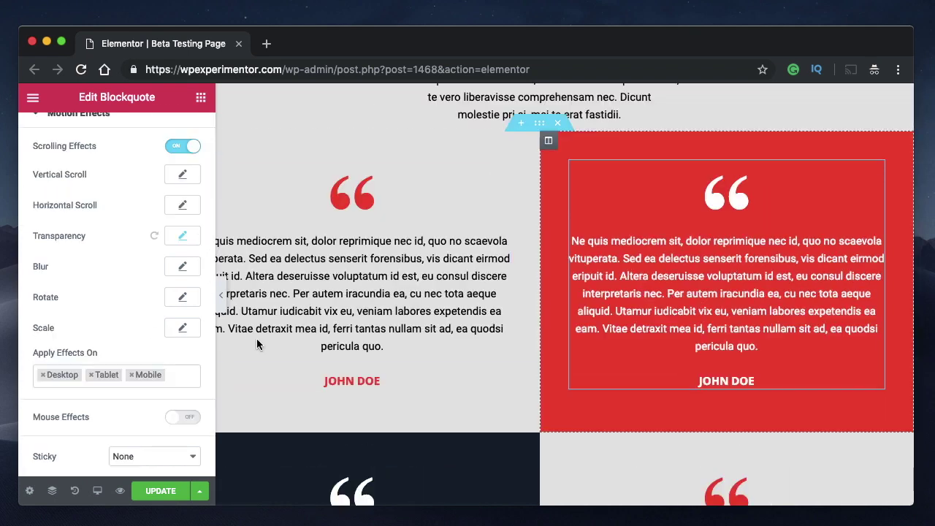
left_click(156, 236)
left_click(183, 236)
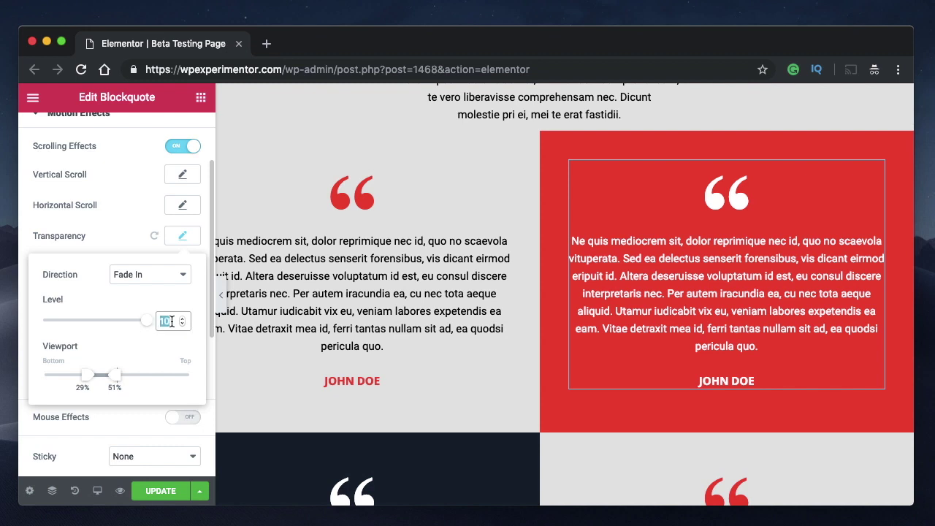
Set the red blockquote's transparency to level 10 with the viewport starting at 0%, and preview the fade between the reservation form and testimonials
mouse_move(150, 327)
left_mouse_down()
mouse_move(53, 324)
mouse_move(152, 325)
left_mouse_up()
left_click(48, 376)
left_click_drag(49, 379, 40, 380)
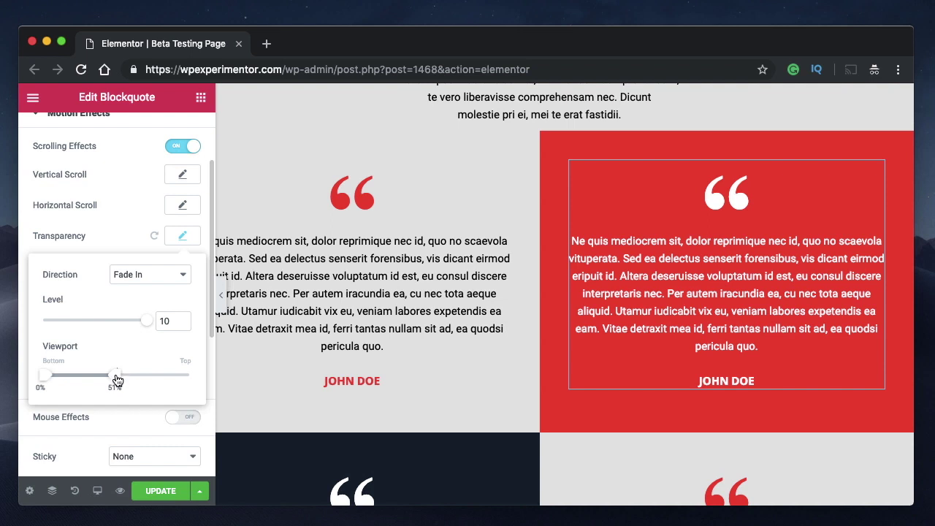
scroll(650, 237, "up", 3)
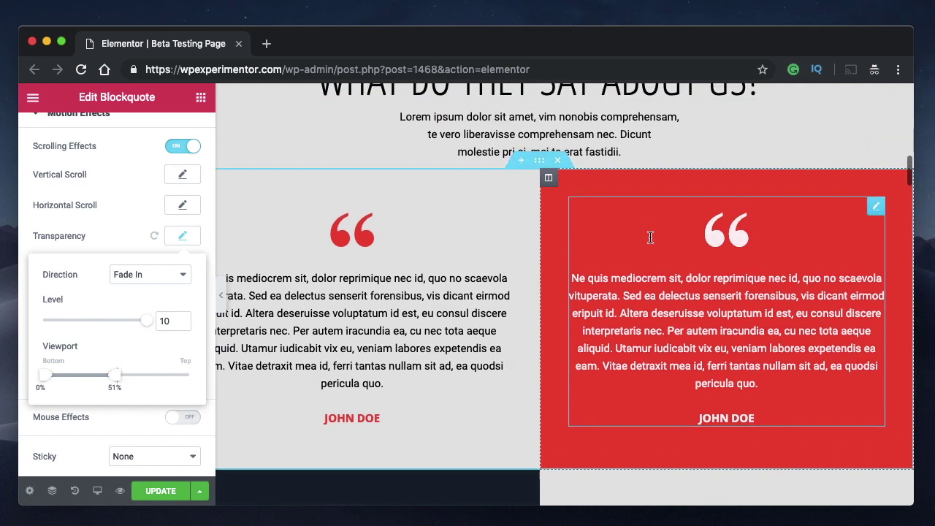
scroll(650, 237, "up", 2)
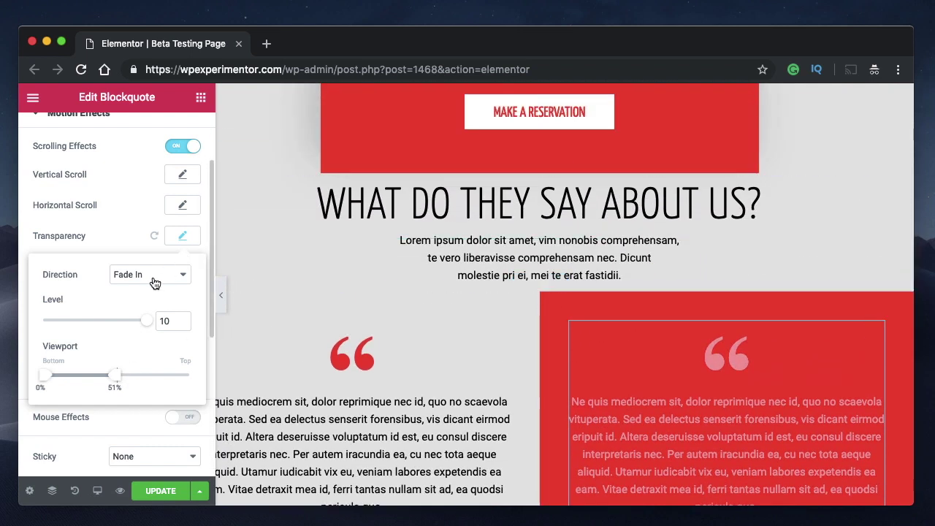
scroll(687, 294, "up", 4)
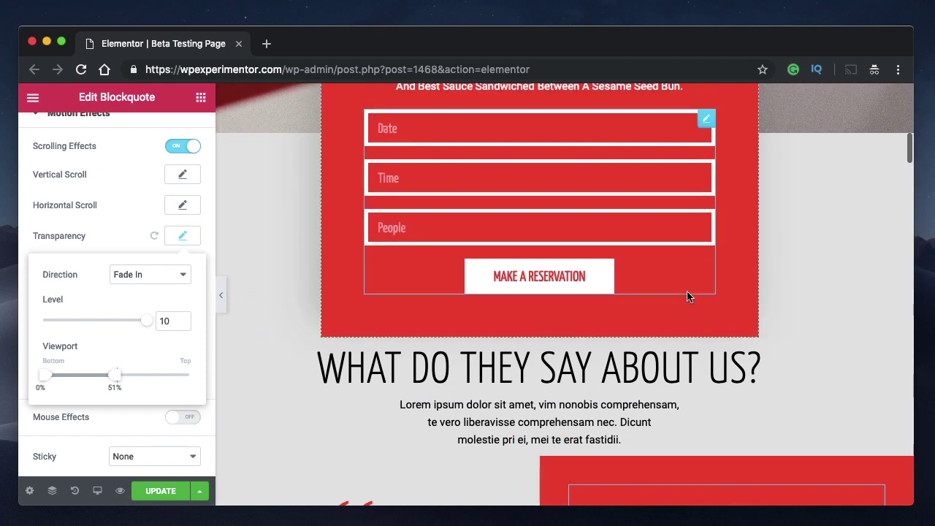
scroll(687, 295, "down", 4)
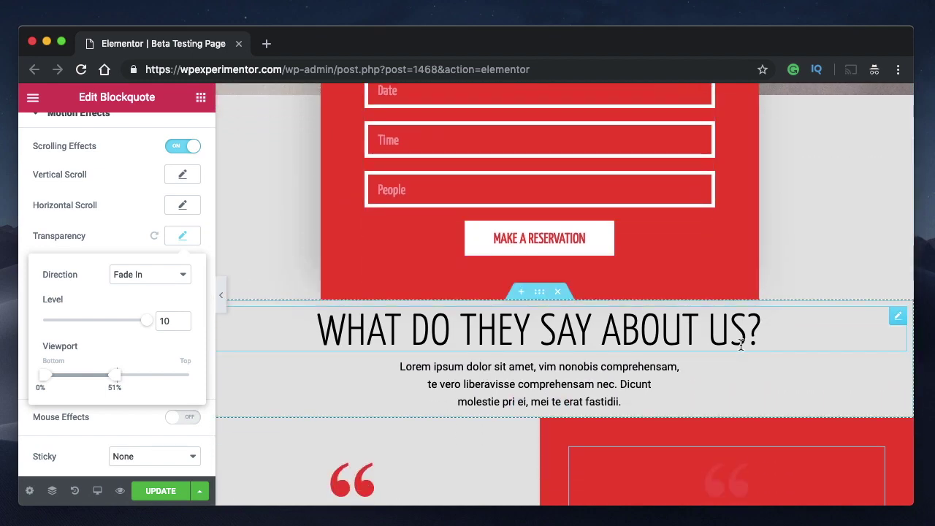
scroll(740, 347, "down", 4)
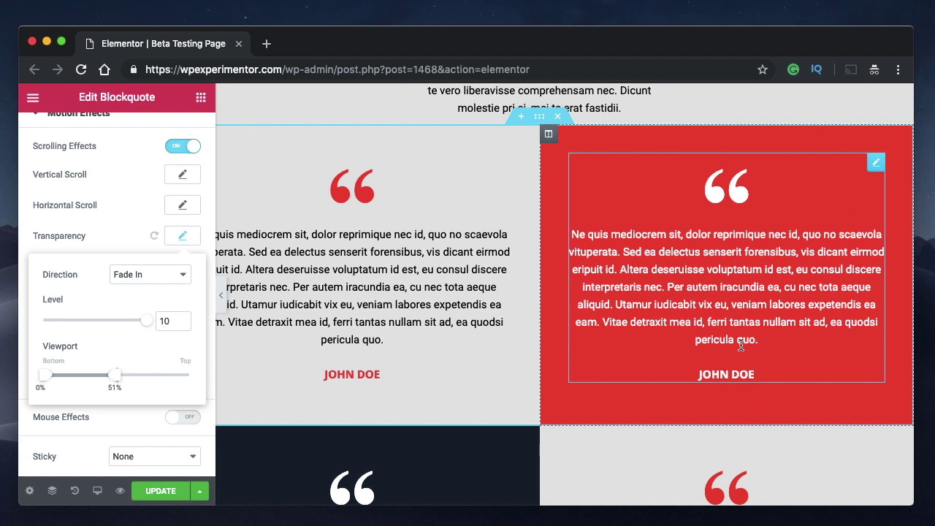
Examine how the red blockquote's text fades while moving through the page in both directions with the 0% to 51% viewport
scroll(740, 345, "up", 7)
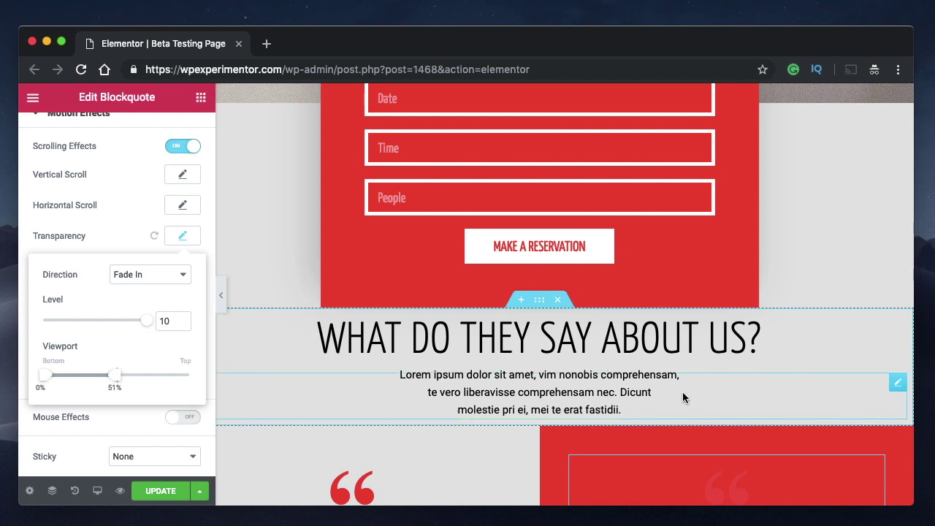
scroll(683, 397, "down", 3)
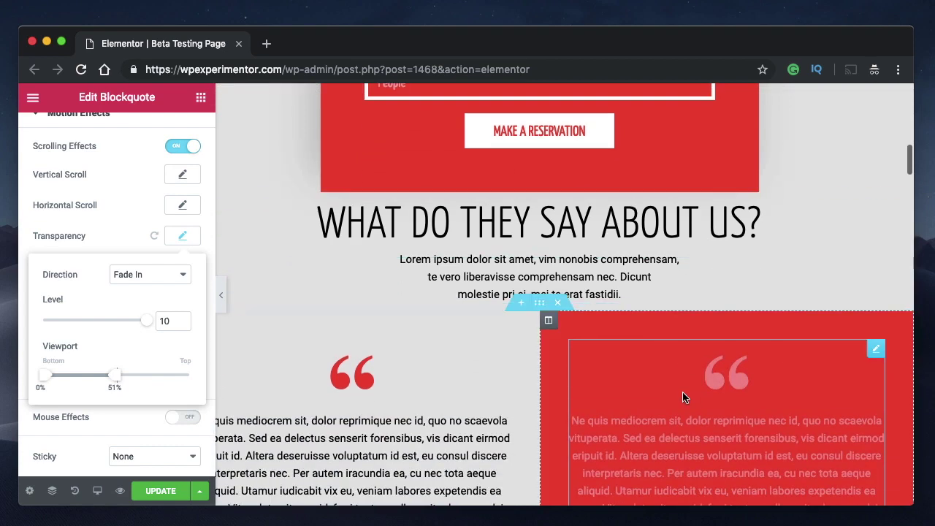
scroll(683, 395, "down", 2)
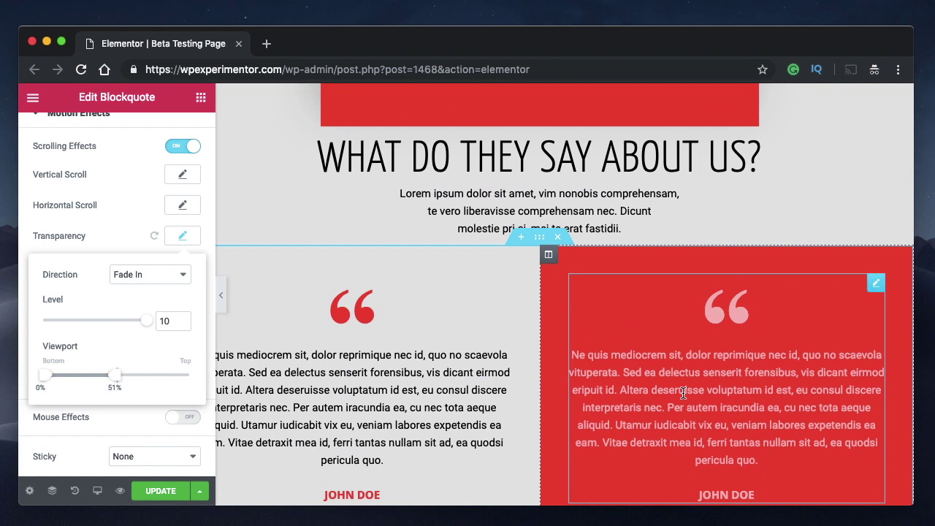
scroll(683, 393, "down", 2)
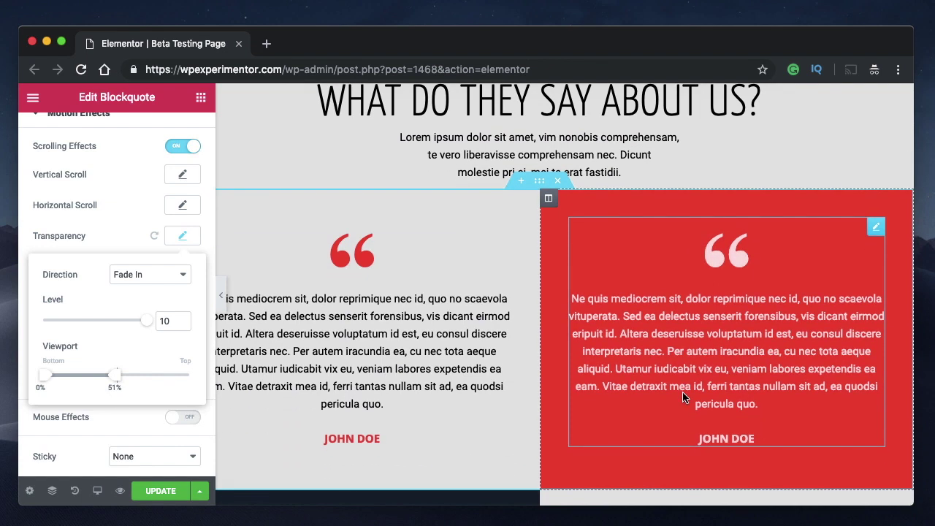
scroll(682, 397, "down", 10)
scroll(683, 397, "up", 10)
scroll(683, 397, "up", 3)
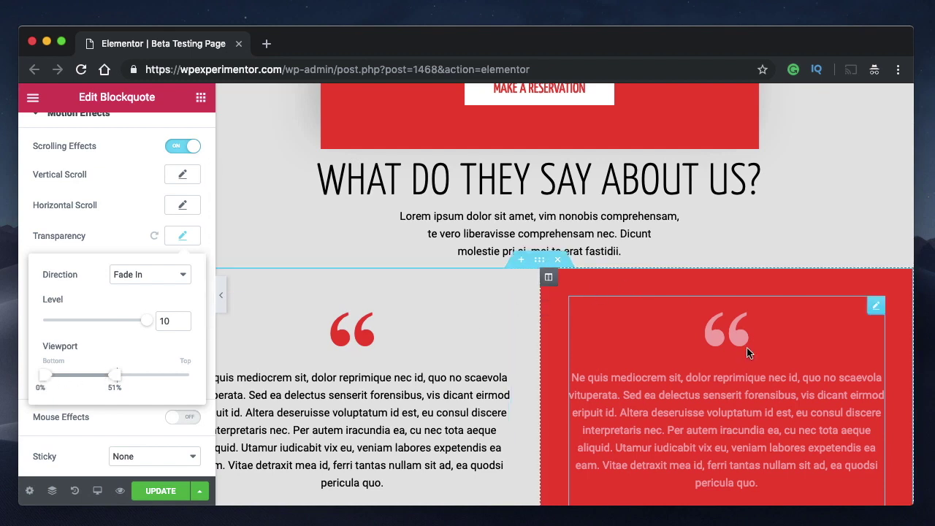
scroll(656, 344, "up", 2)
scroll(656, 345, "up", 2)
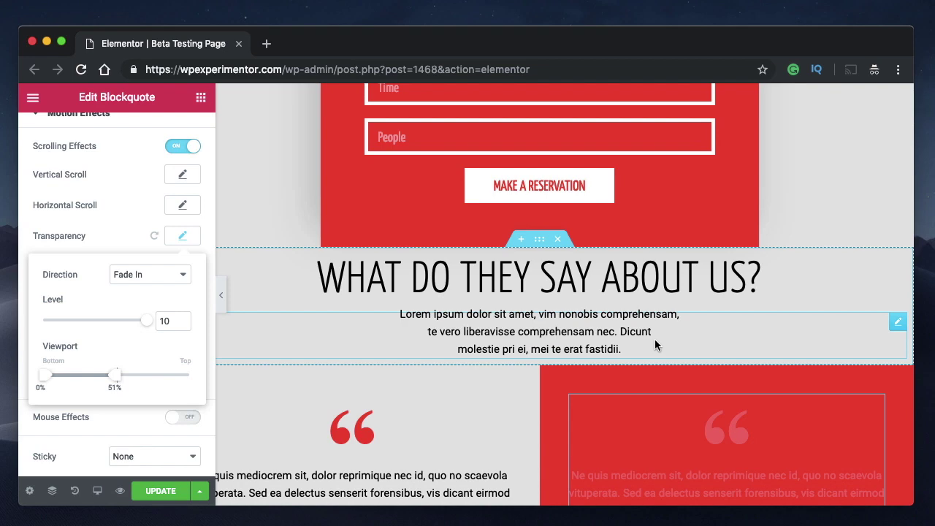
scroll(655, 339, "up", 10)
scroll(655, 340, "down", 7)
scroll(656, 340, "down", 4)
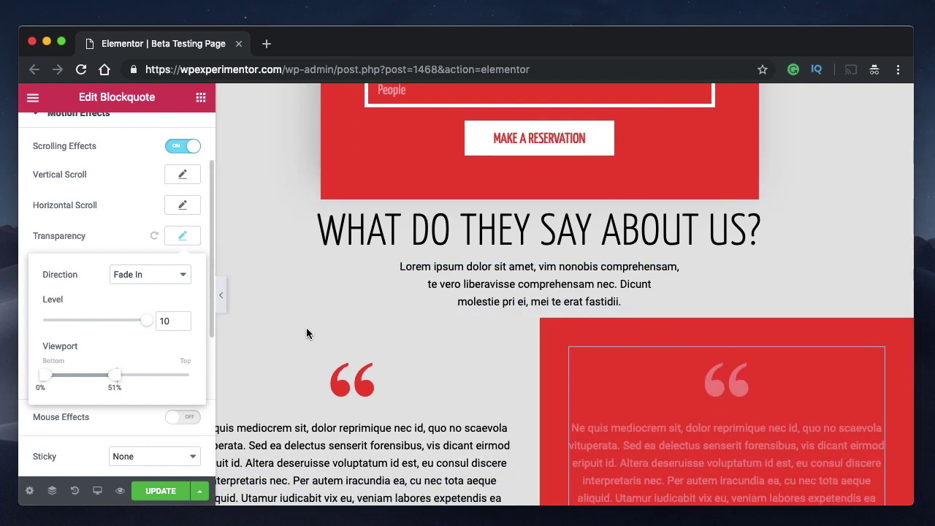
scroll(600, 447, "down", 2)
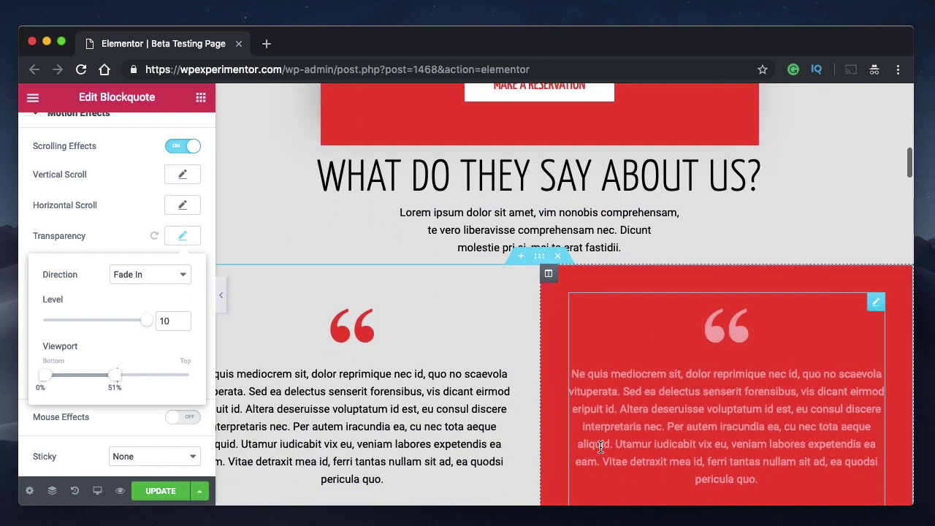
scroll(601, 447, "down", 3)
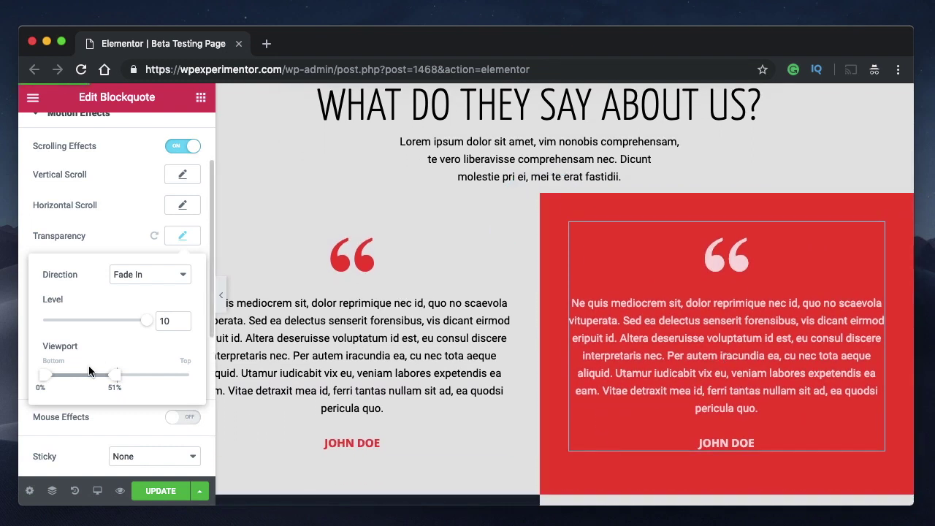
Change the transparency effect's viewport range to 52% to 90% and preview the fade from the reservation form down through the testimonials
left_click_drag(114, 379, 171, 378)
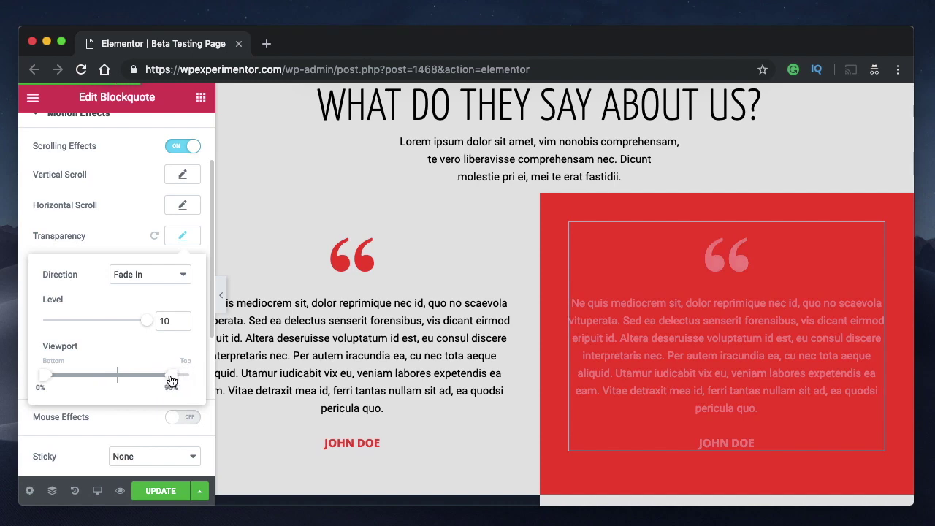
left_click_drag(50, 381, 125, 376)
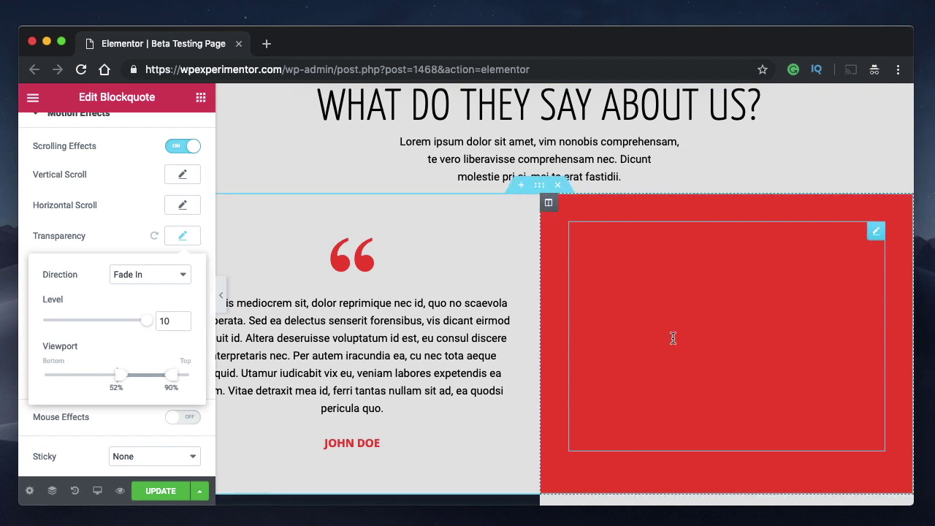
scroll(673, 337, "up", 2)
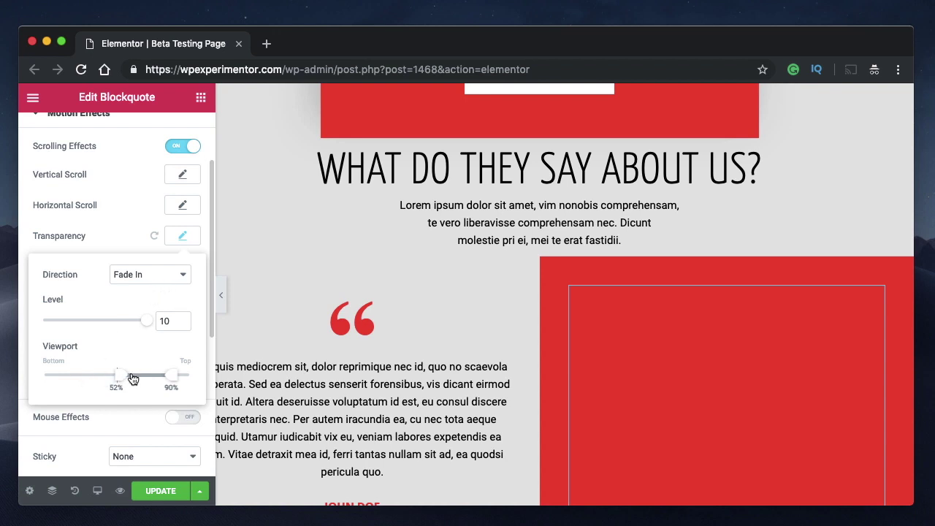
scroll(788, 312, "up", 5)
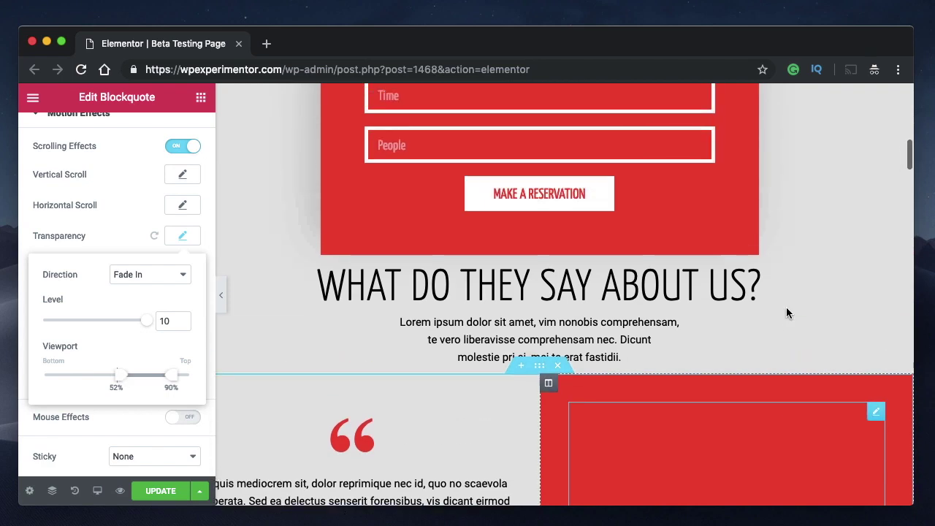
scroll(788, 313, "down", 5)
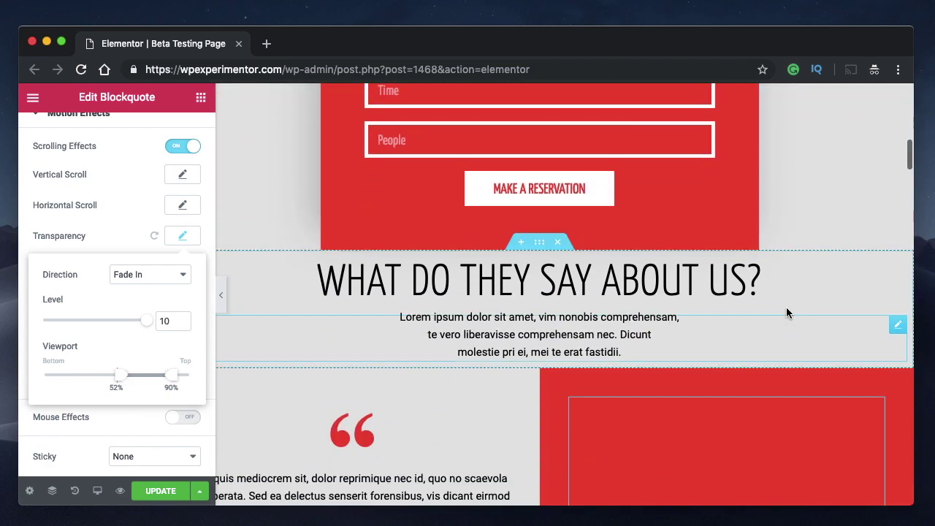
scroll(788, 313, "down", 1)
scroll(786, 313, "down", 2)
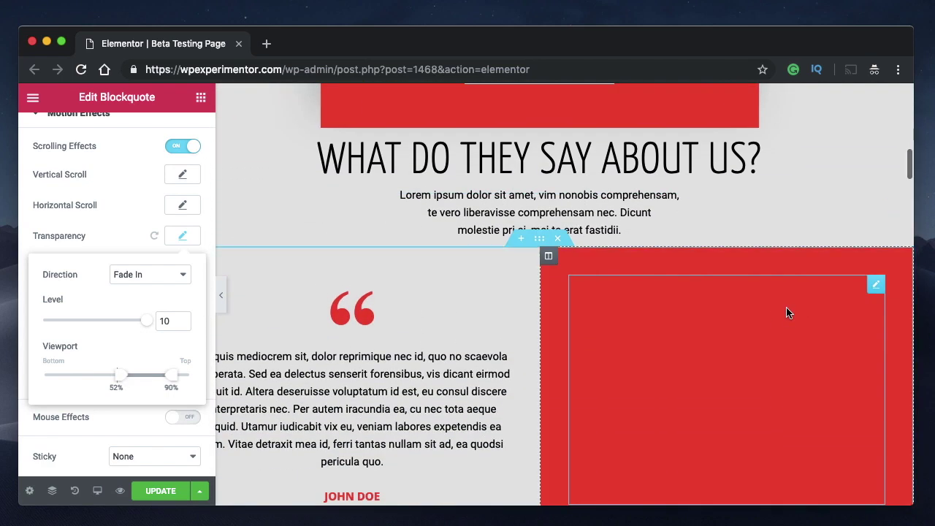
scroll(788, 312, "down", 4)
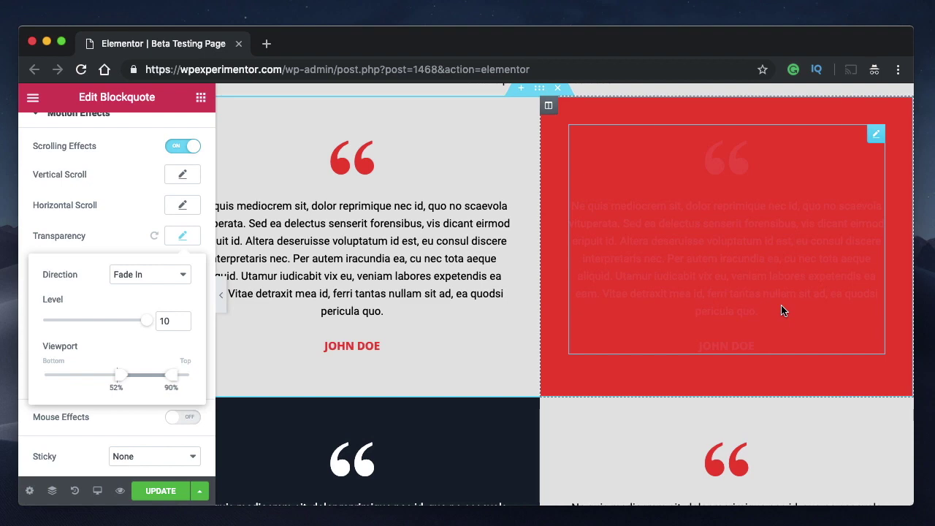
scroll(782, 295, "down", 1)
scroll(782, 296, "down", 1)
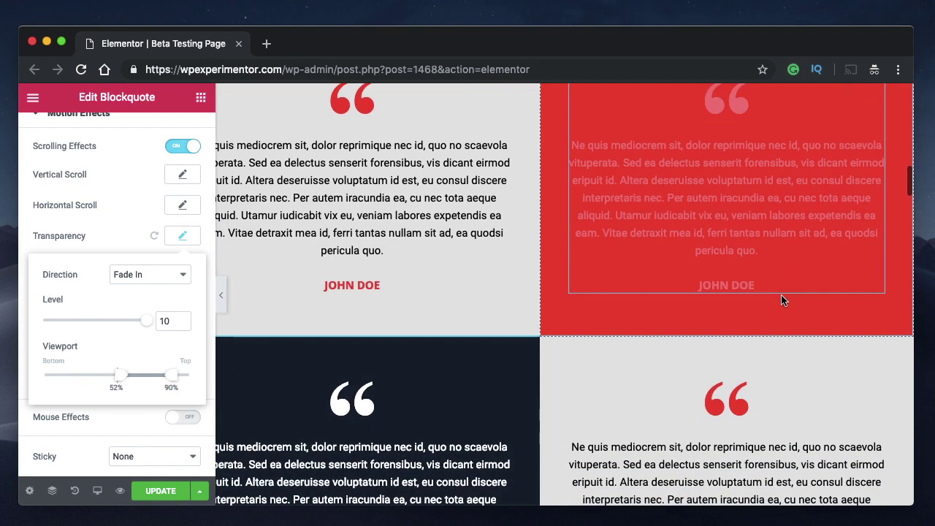
scroll(781, 294, "down", 2)
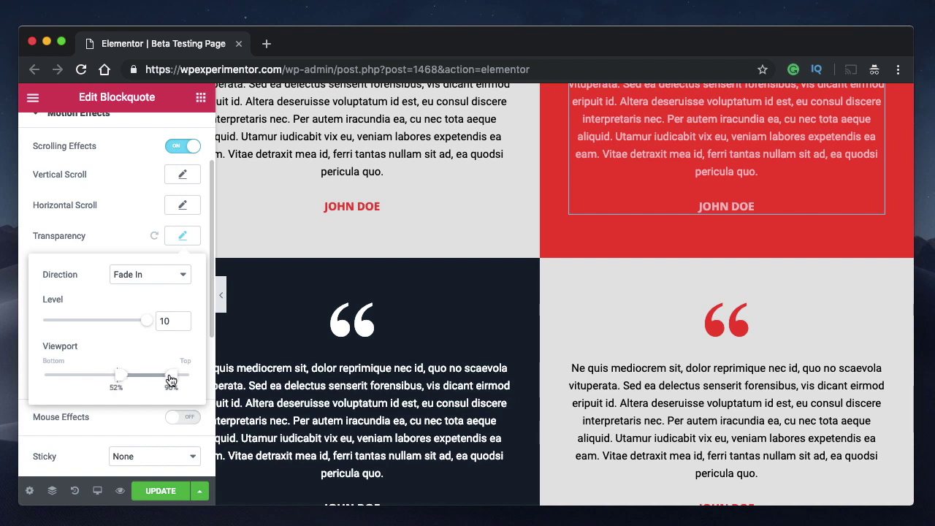
Widen the transparency viewport by moving its lower limit to 0%, and preview the more gradual fade from the reservation form downward
left_click_drag(119, 376, 51, 382)
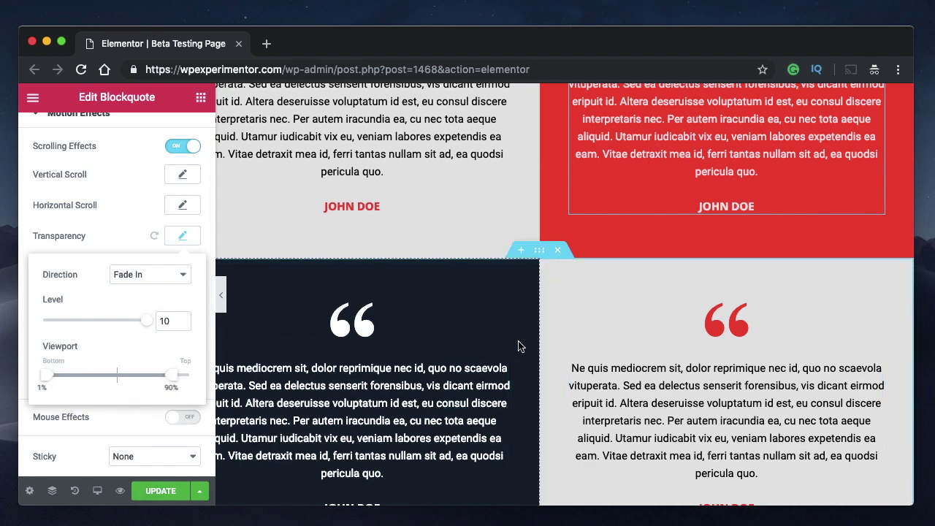
scroll(518, 292, "up", 6)
scroll(519, 346, "up", 2)
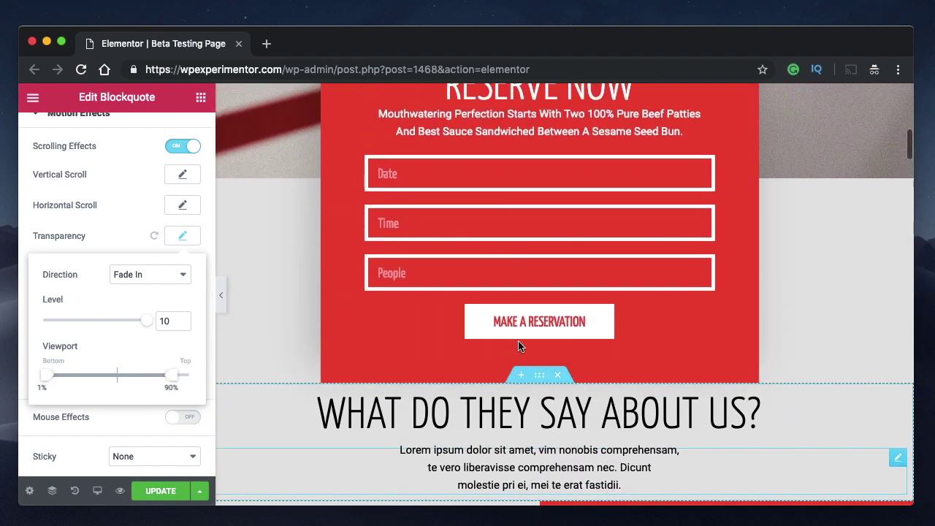
left_click_drag(45, 375, 32, 374)
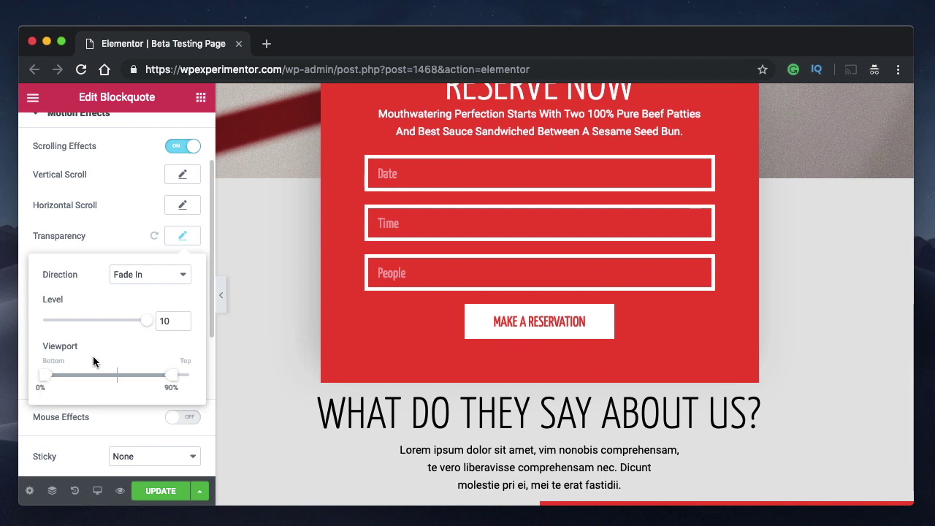
scroll(563, 402, "down", 1)
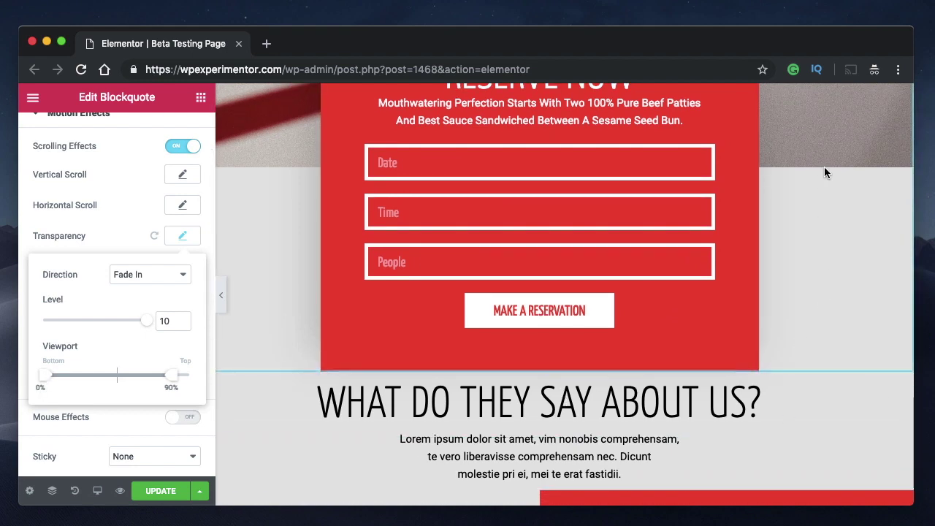
scroll(808, 340, "down", 1)
scroll(808, 341, "down", 3)
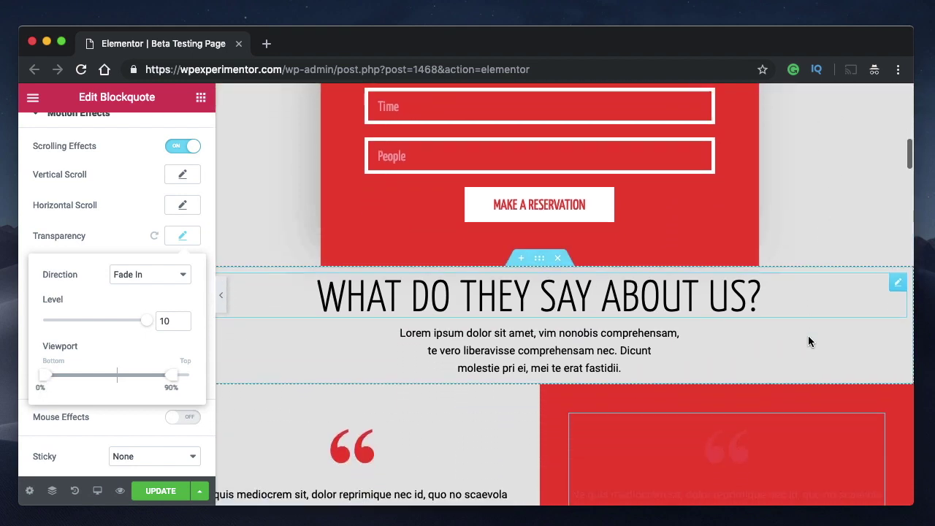
scroll(808, 341, "down", 5)
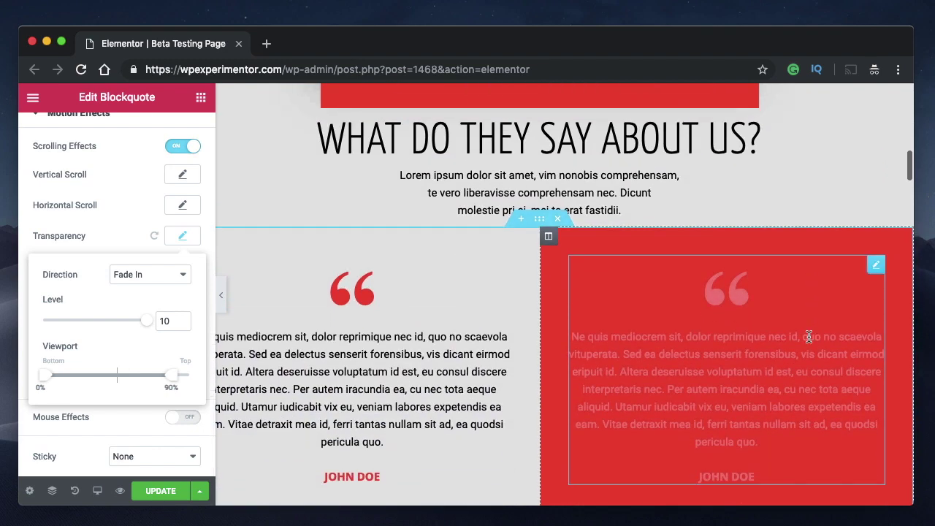
scroll(808, 339, "down", 3)
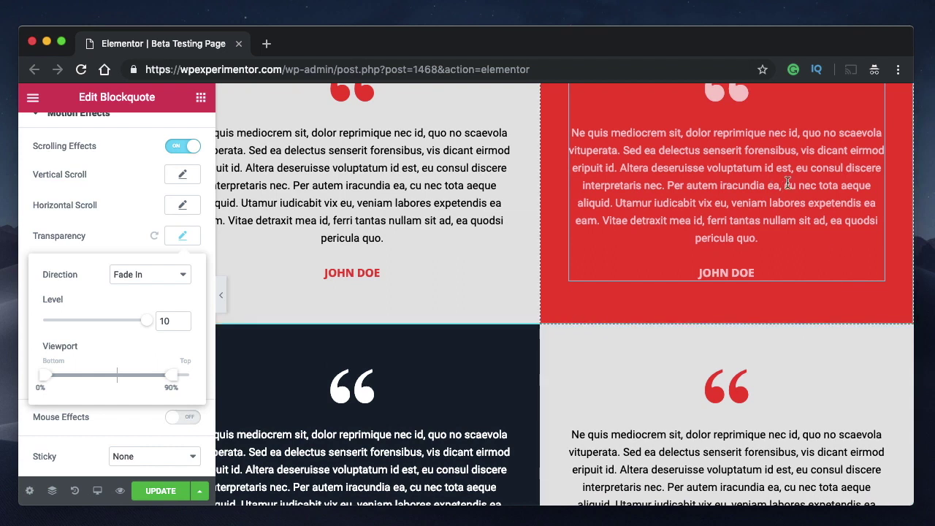
Set the upper limit of the transparency viewport to 51% and preview the fade from the reservation form down through the red blockquote
scroll(787, 181, "down", 1)
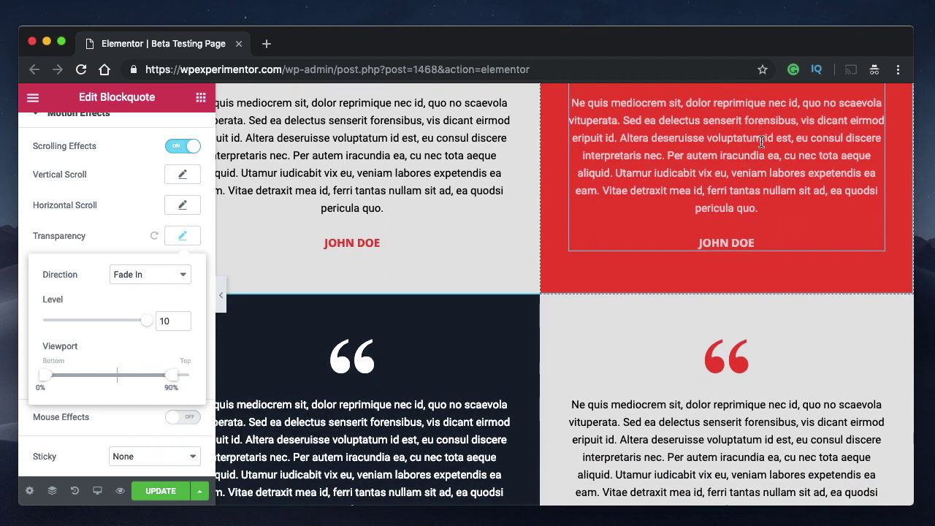
left_click(117, 374)
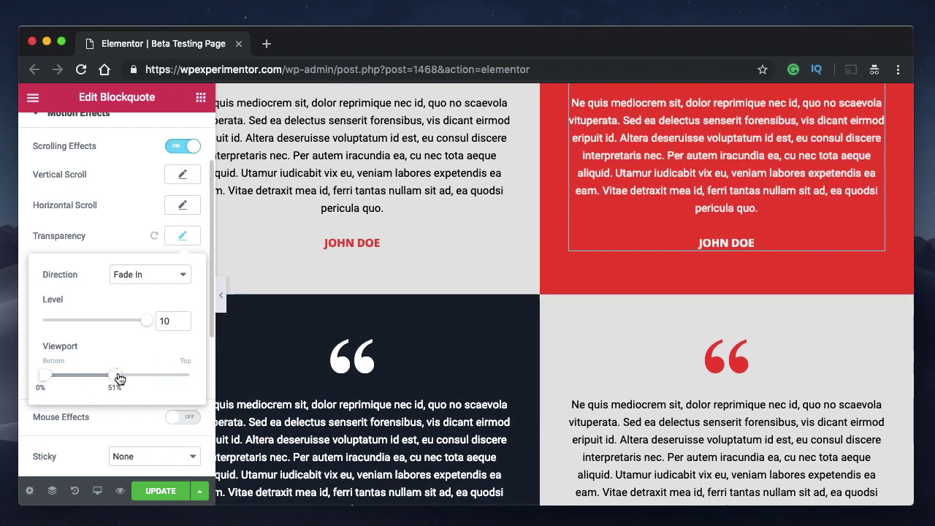
scroll(821, 267, "up", 8)
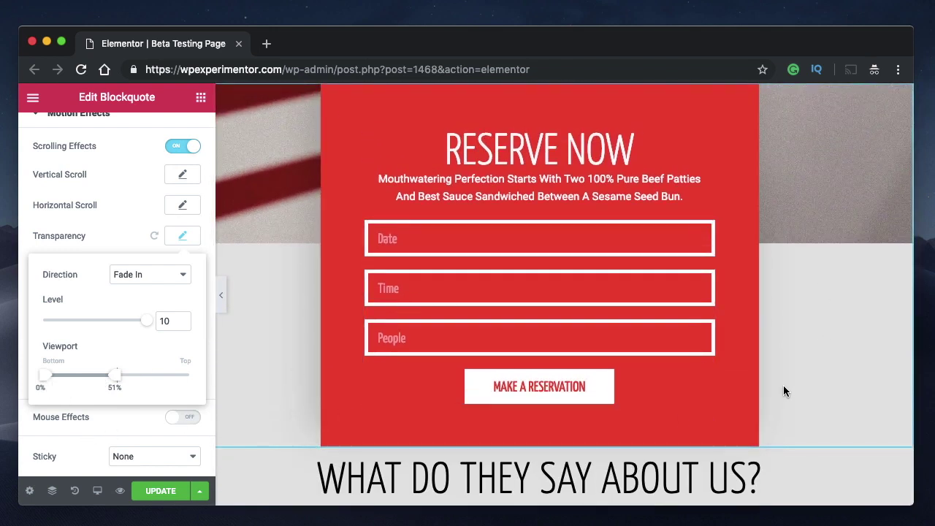
scroll(783, 386, "down", 1)
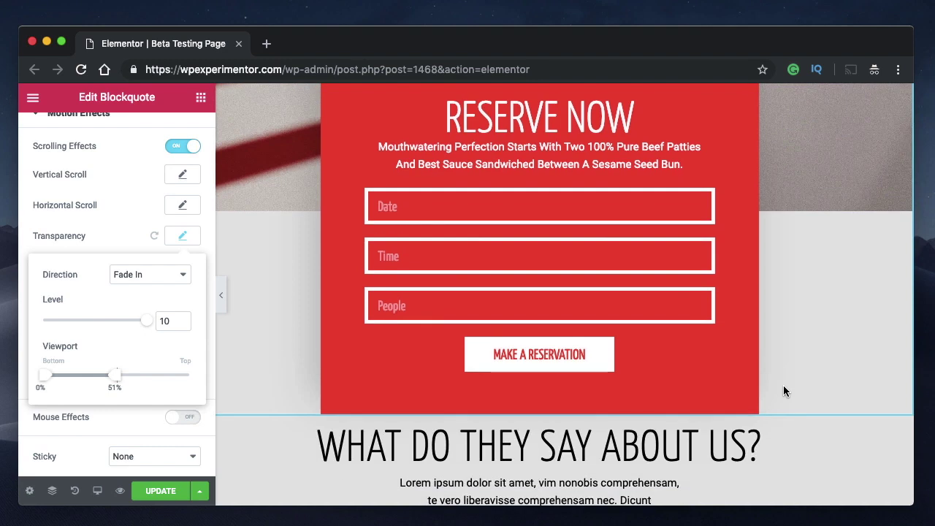
scroll(784, 391, "down", 2)
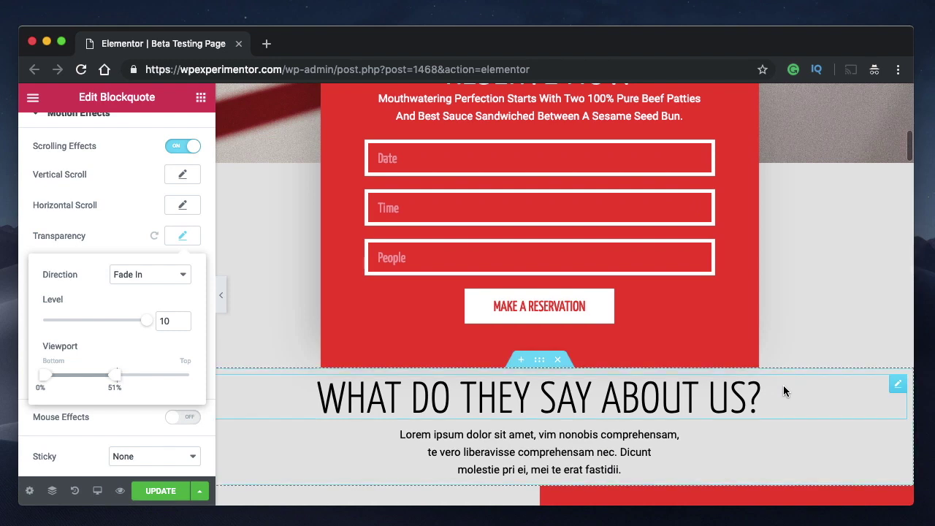
scroll(803, 379, "down", 1)
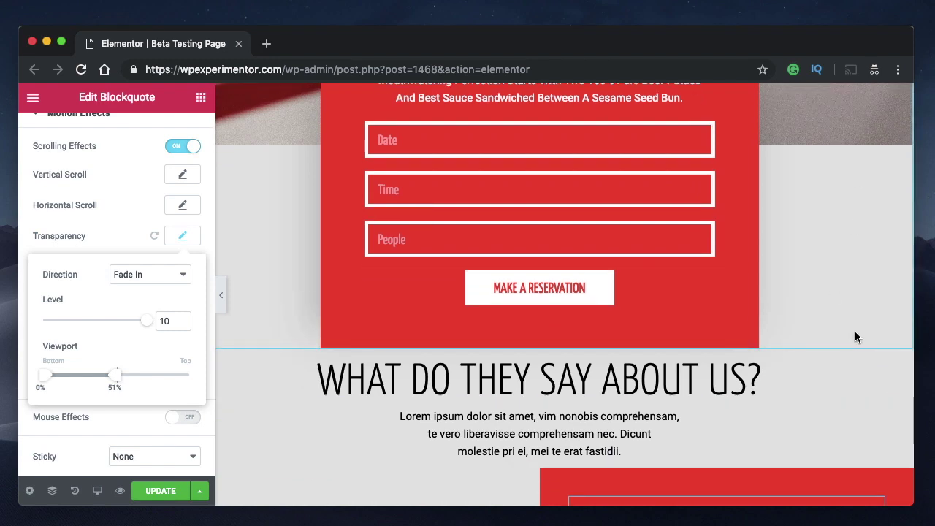
scroll(837, 419, "down", 3)
scroll(837, 420, "down", 1)
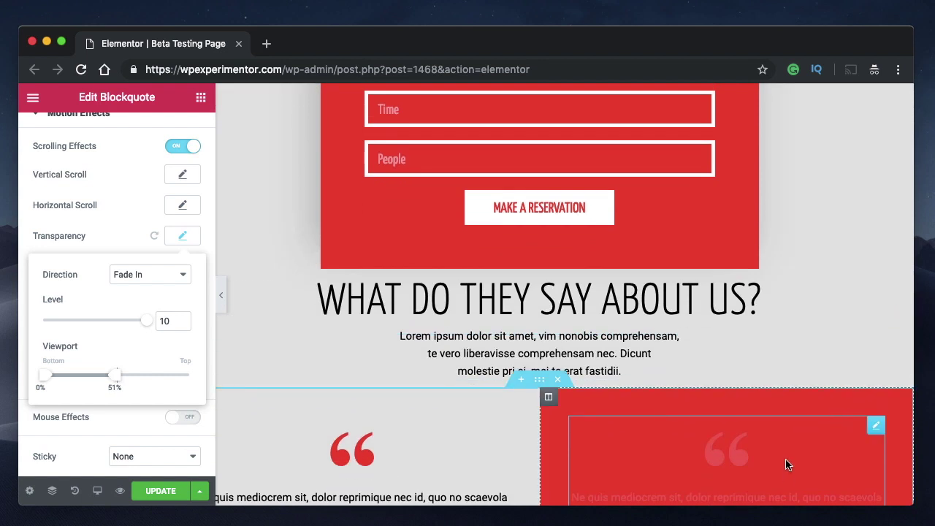
scroll(766, 467, "down", 6)
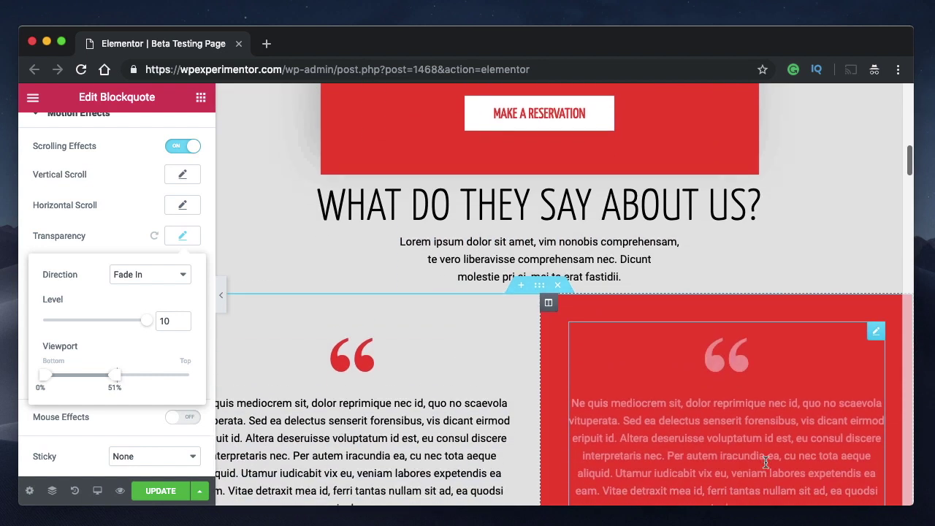
scroll(766, 463, "down", 5)
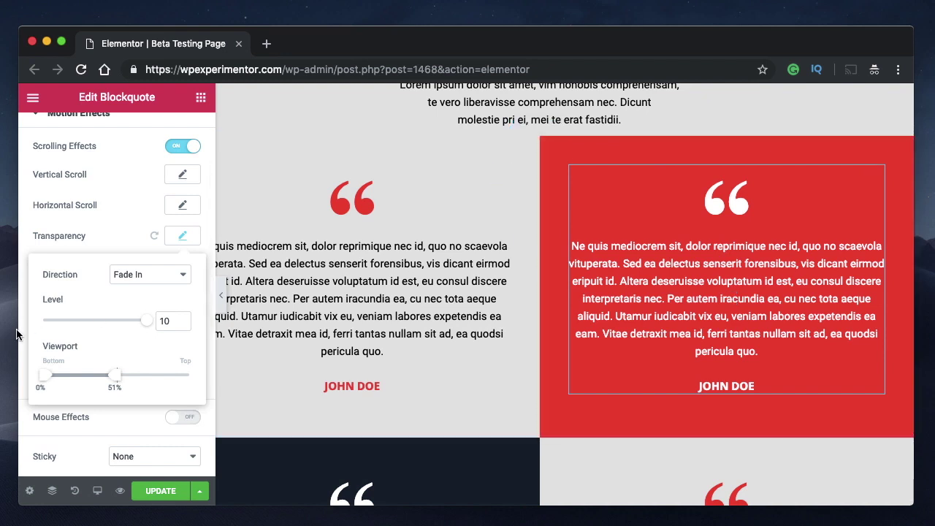
Try a transparency viewport of 51% to 100%, lower its start to 15%, and preview the red blockquote's fade
left_click(218, 377)
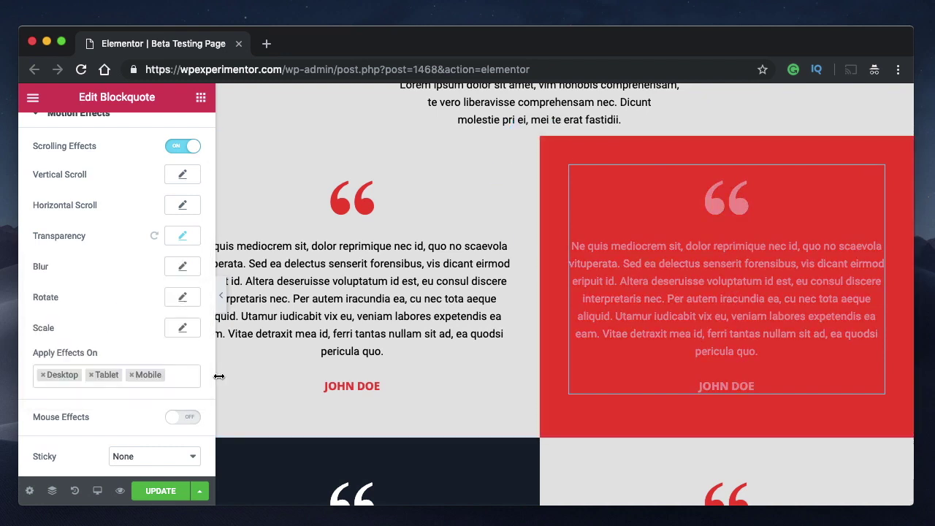
left_click(182, 236)
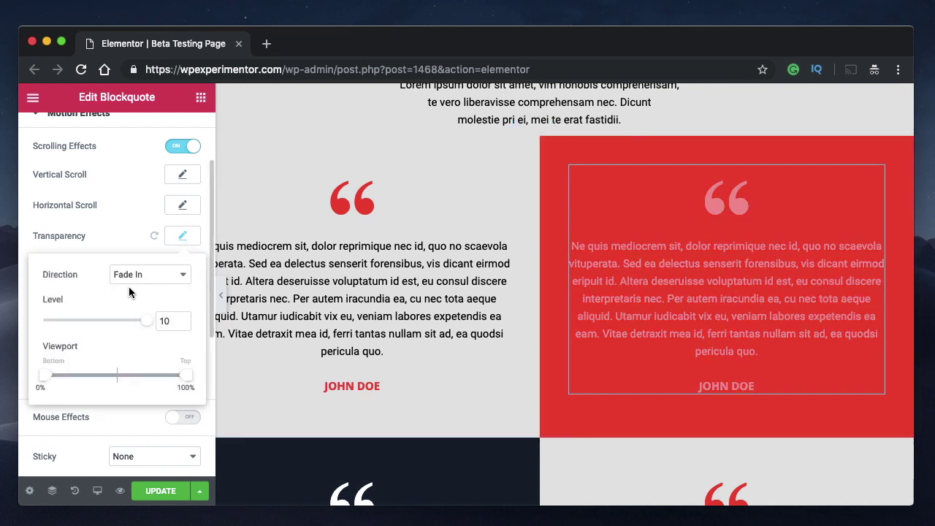
left_click_drag(45, 376, 120, 377)
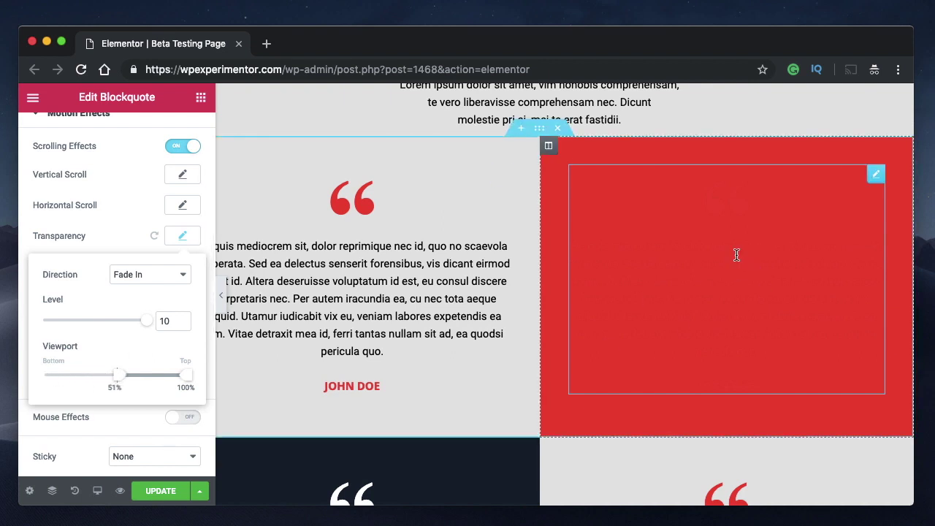
left_click_drag(121, 378, 68, 378)
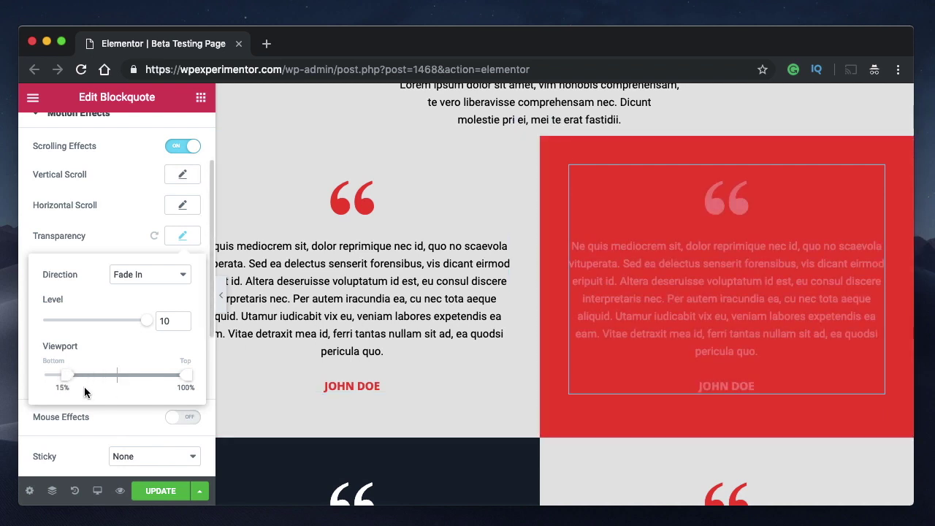
scroll(666, 243, "up", 5)
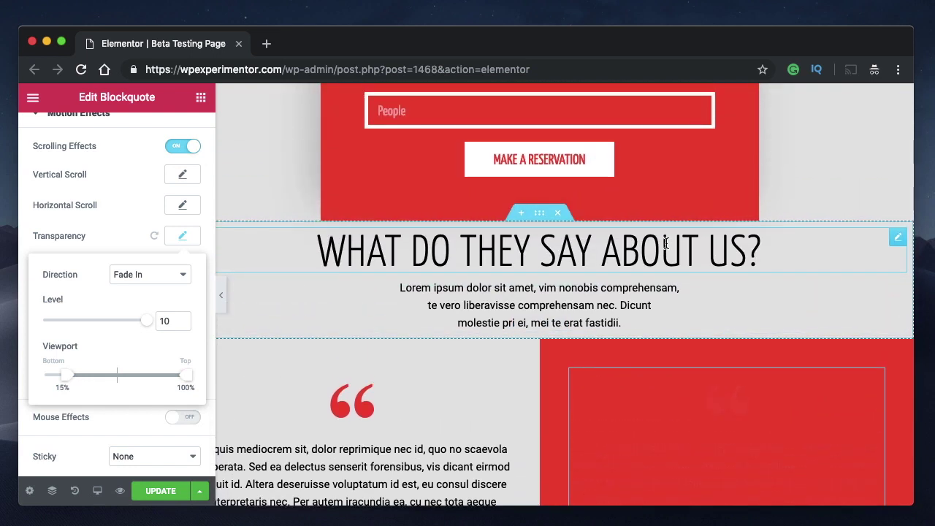
scroll(666, 244, "down", 2)
scroll(666, 244, "down", 2)
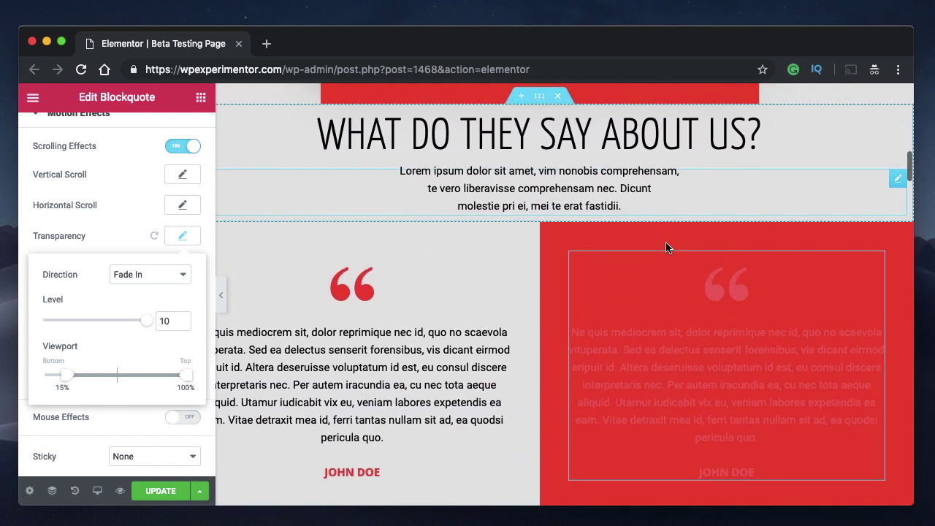
Reduce the upper limit of the transparency viewport to 44% and preview the fade-in down to the testimonials
left_click_drag(187, 375, 106, 377)
scroll(672, 296, "up", 4)
scroll(672, 296, "down", 1)
scroll(671, 290, "down", 2)
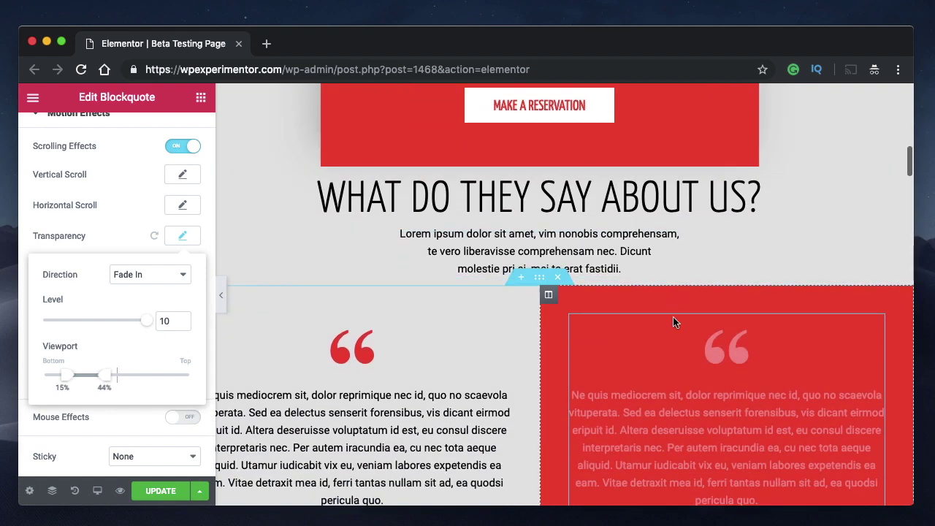
scroll(696, 389, "down", 1)
scroll(696, 388, "down", 3)
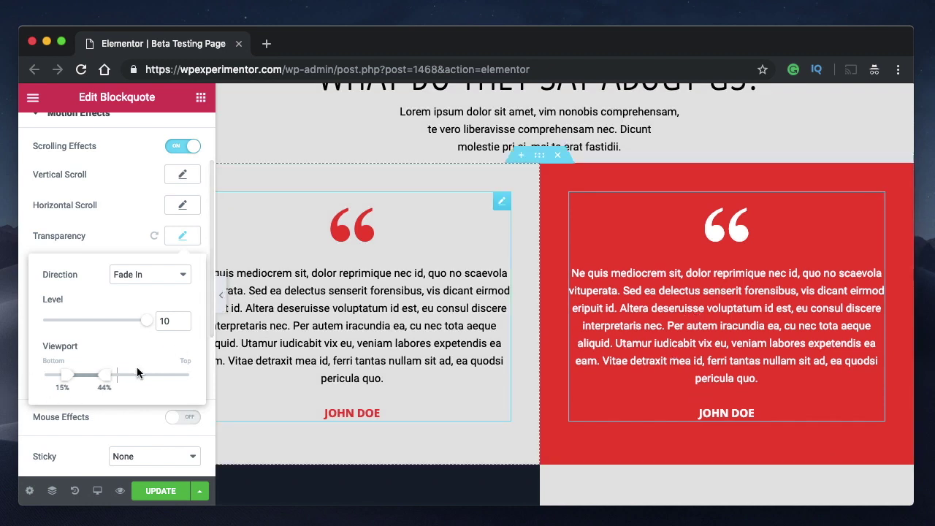
Change the red blockquote's transparency direction to Fade Out
mouse_move(148, 328)
left_mouse_down()
mouse_move(104, 329)
mouse_move(152, 325)
left_mouse_up()
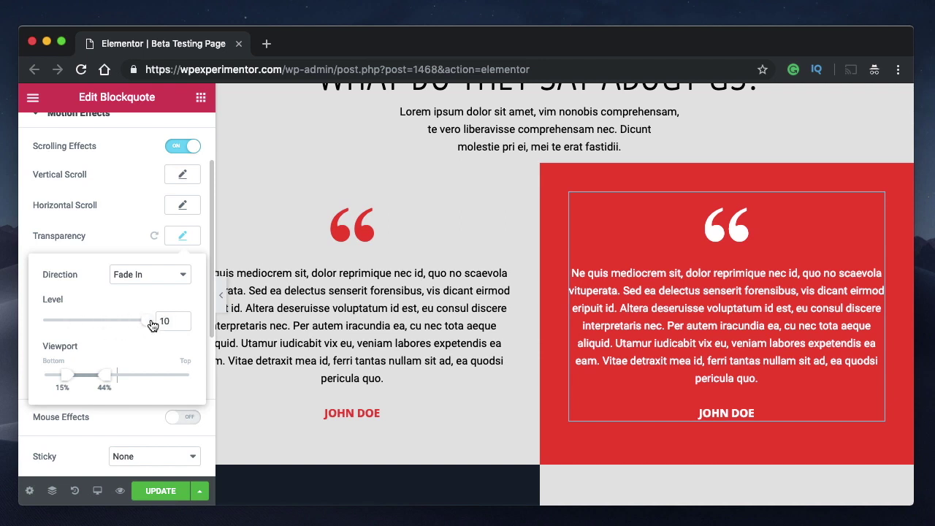
left_click(148, 283)
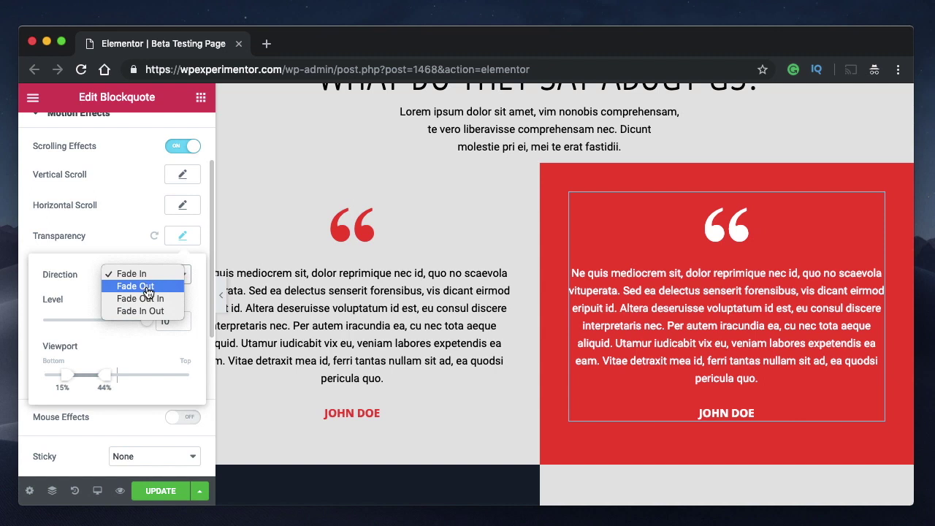
left_click(149, 286)
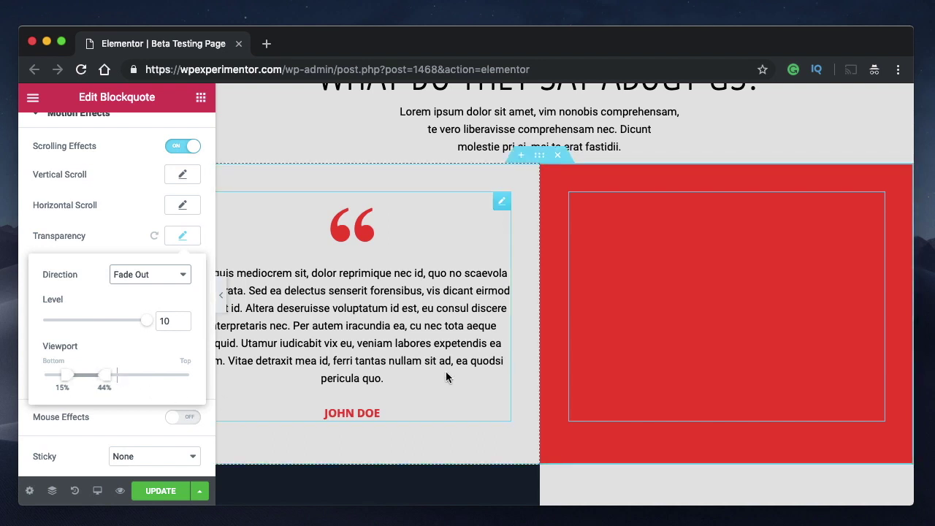
left_click(168, 322)
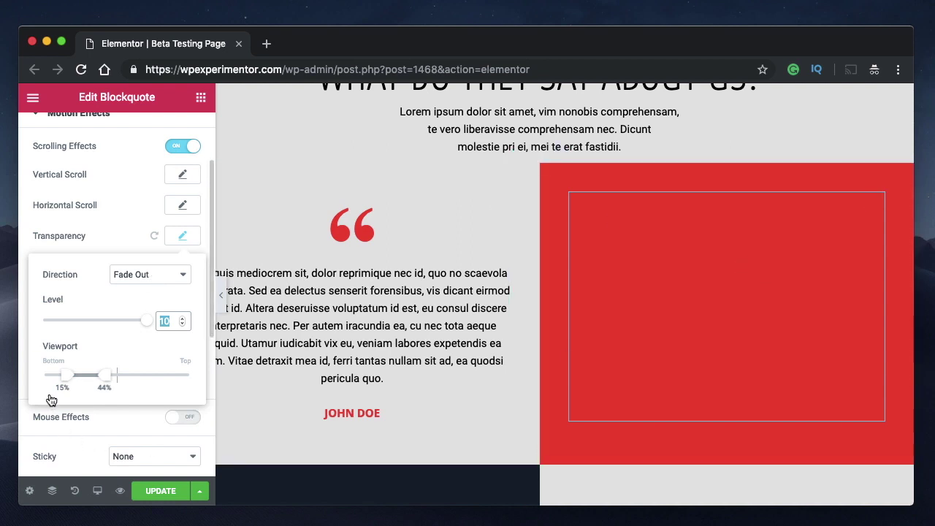
Move the lower limit of the transparency viewport to 0% and preview the fade-out between the reservation form and testimonials
left_click(68, 380)
left_click_drag(68, 380, 37, 378)
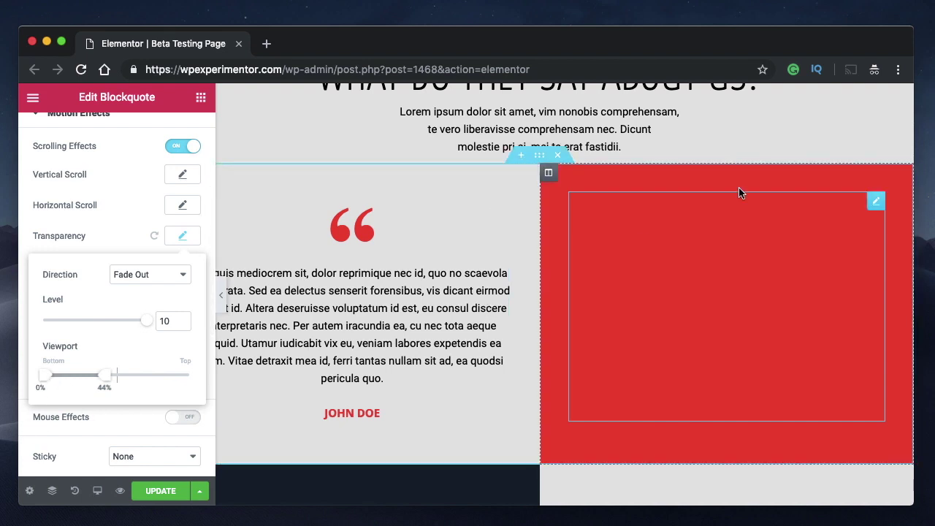
scroll(751, 189, "up", 5)
scroll(751, 192, "up", 2)
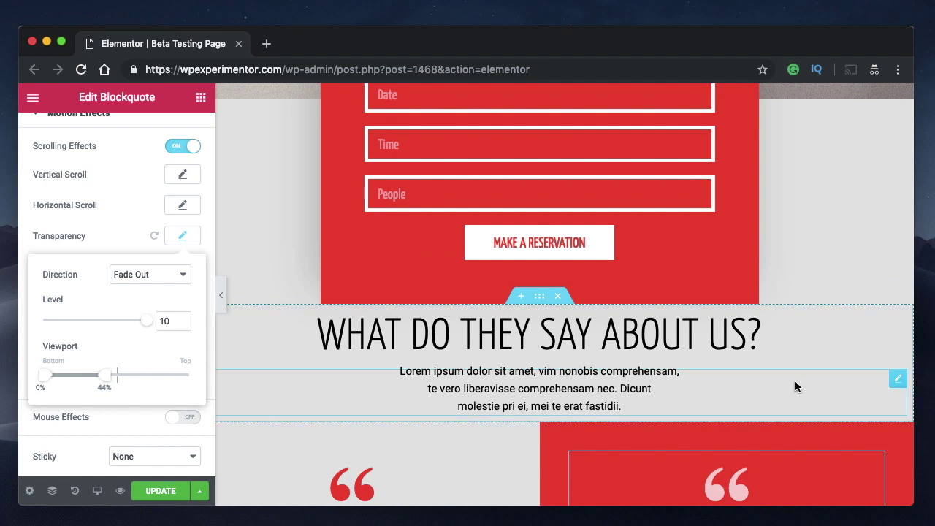
scroll(797, 386, "down", 3)
scroll(796, 387, "down", 4)
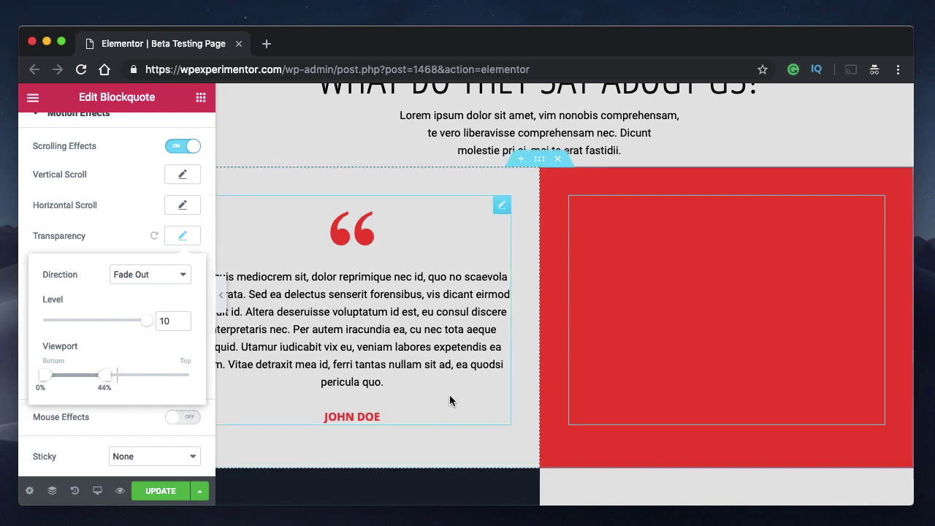
scroll(748, 326, "down", 3)
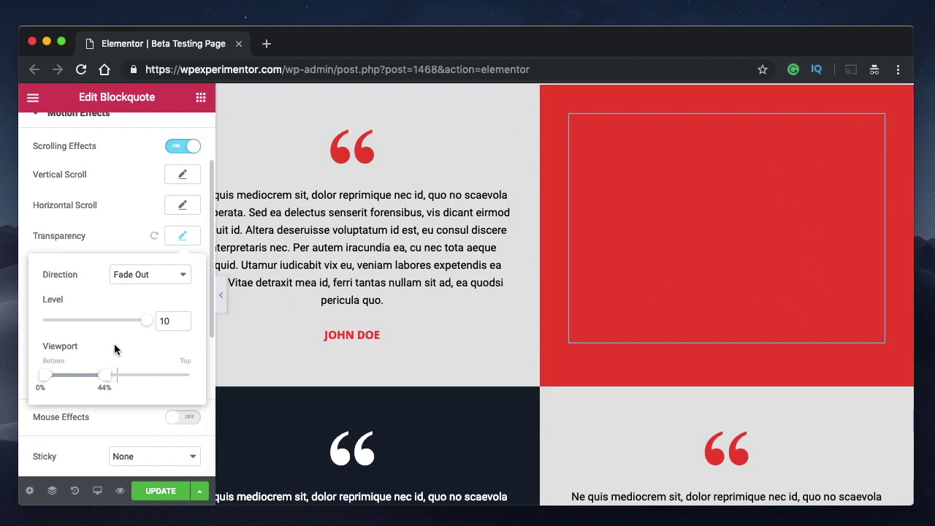
Change the transparency viewport to 53% to 100% and preview the fade-out from the reservation form down past the red blockquote
left_click_drag(108, 375, 196, 383)
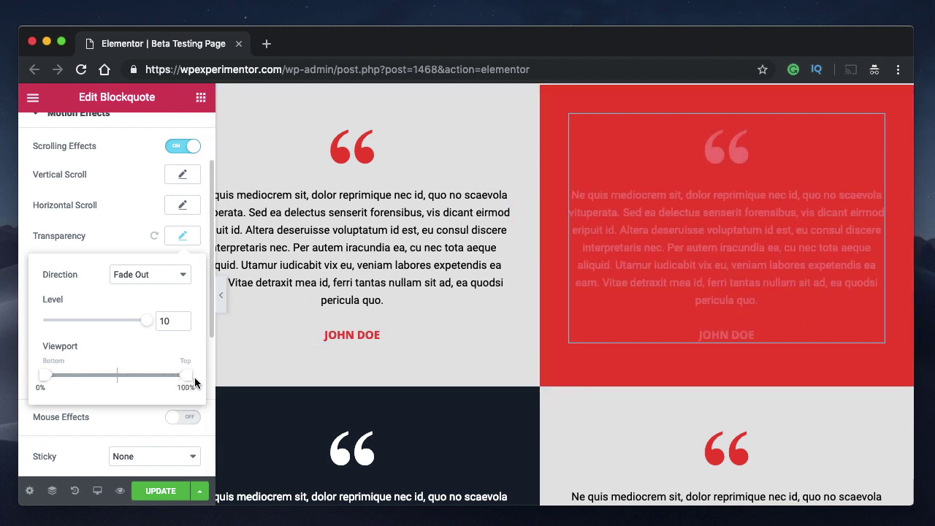
left_click_drag(44, 376, 121, 378)
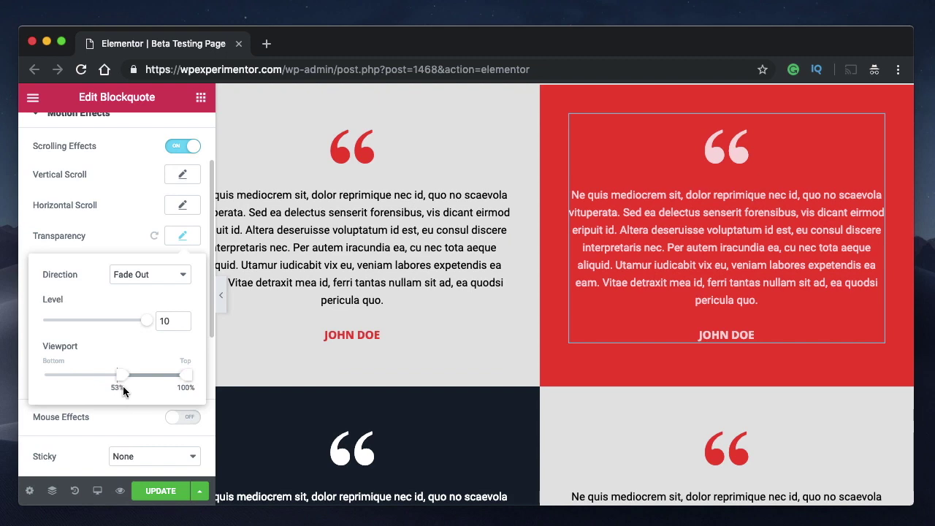
scroll(676, 248, "up", 6)
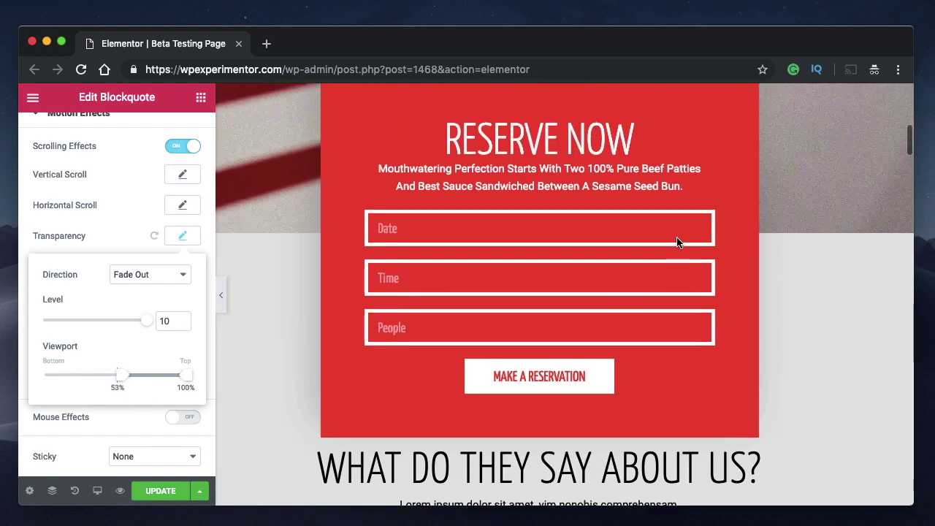
scroll(677, 243, "down", 6)
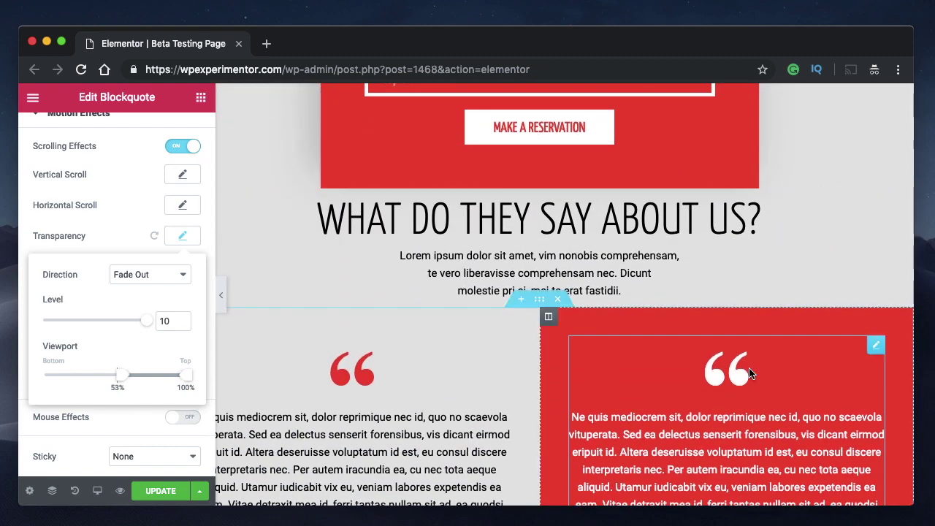
scroll(751, 373, "down", 5)
scroll(751, 369, "down", 3)
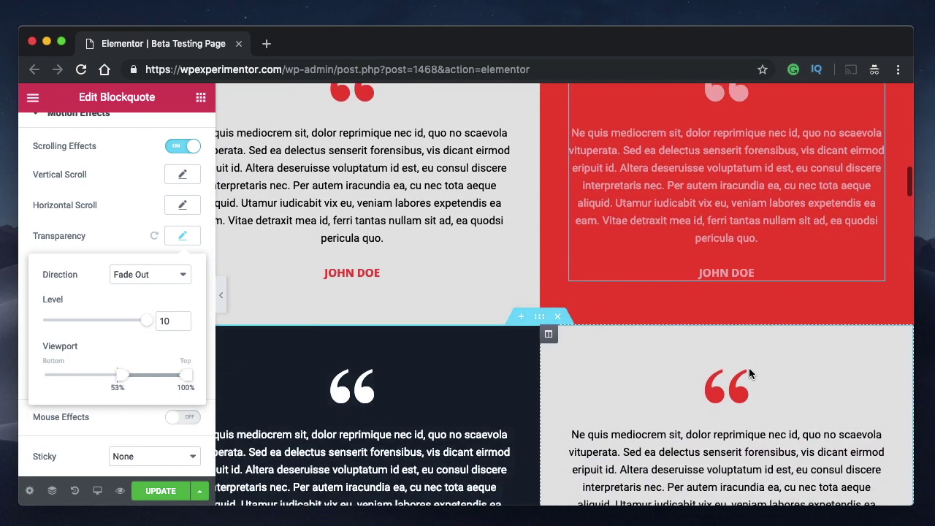
scroll(751, 373, "down", 2)
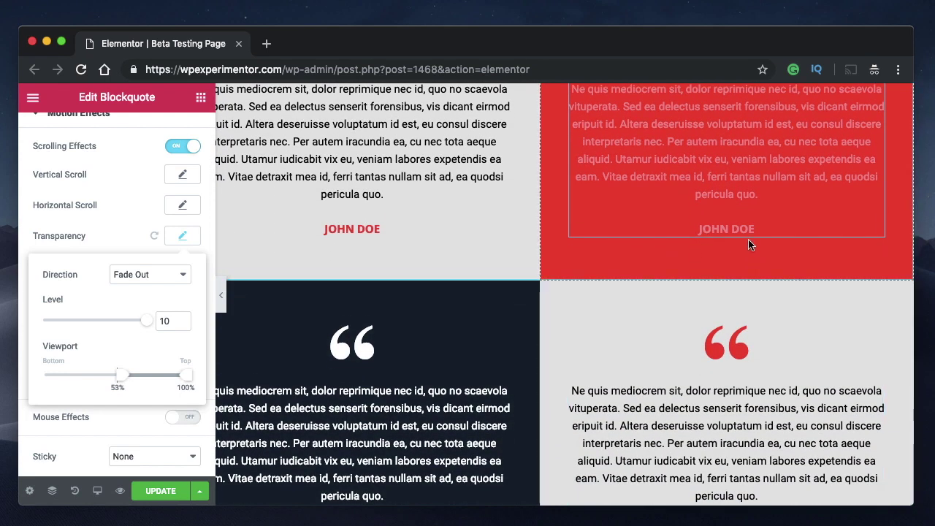
scroll(749, 245, "down", 2)
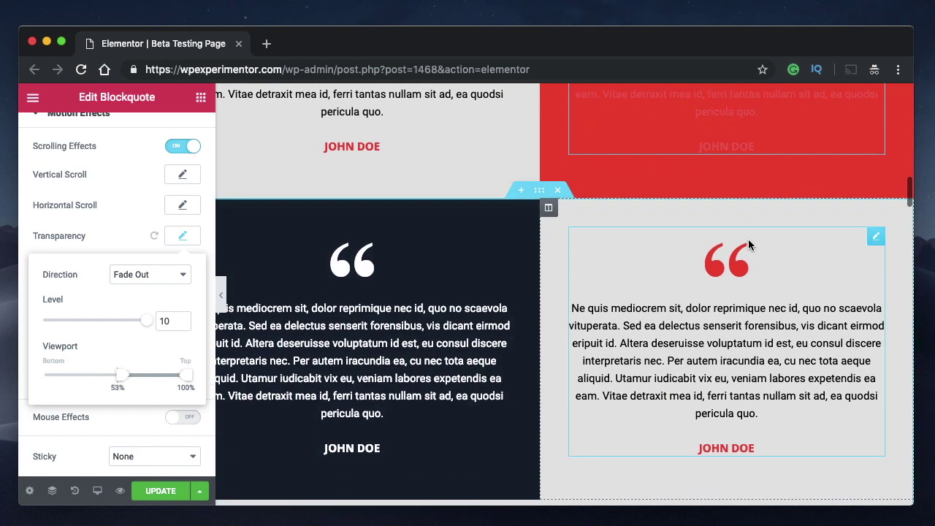
scroll(749, 245, "down", 1)
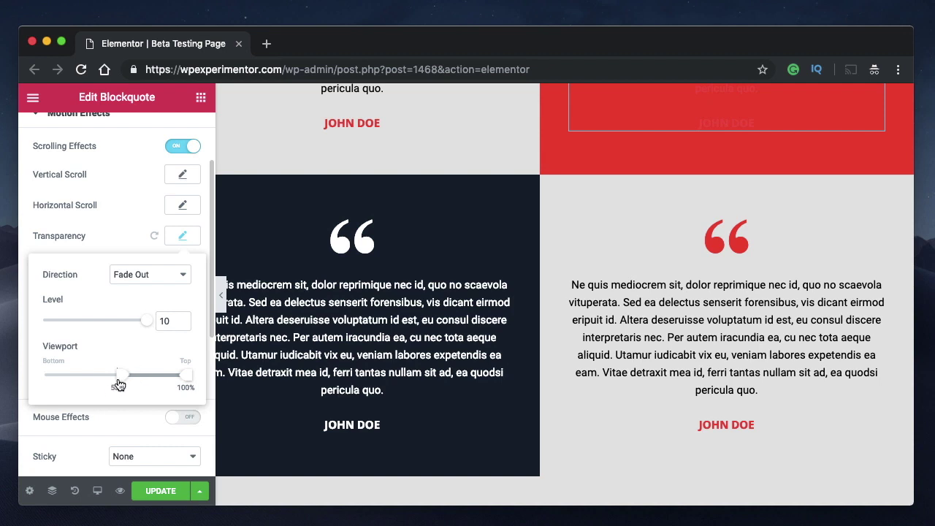
Set the transparency viewport to 0% to 56% and preview the fade-out from the reservation form down to the red blockquote
left_click_drag(121, 377, 43, 377)
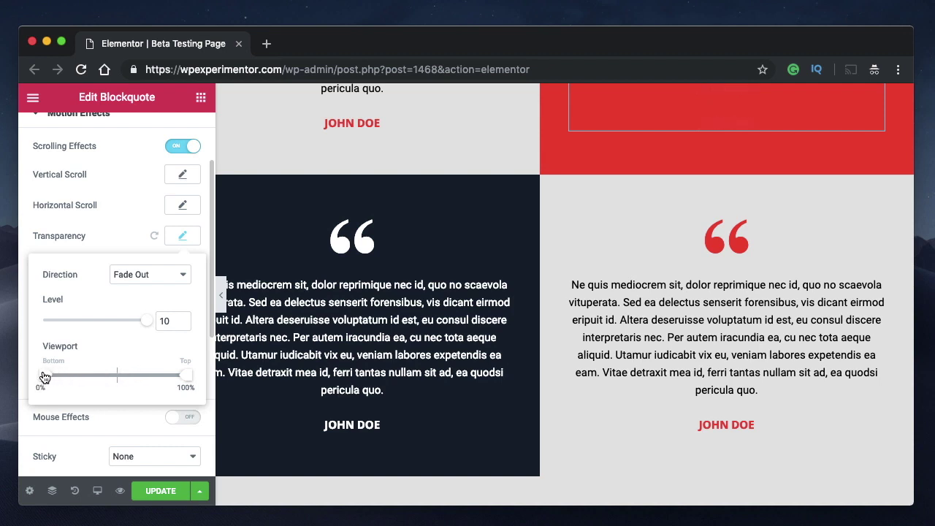
left_click_drag(185, 375, 126, 379)
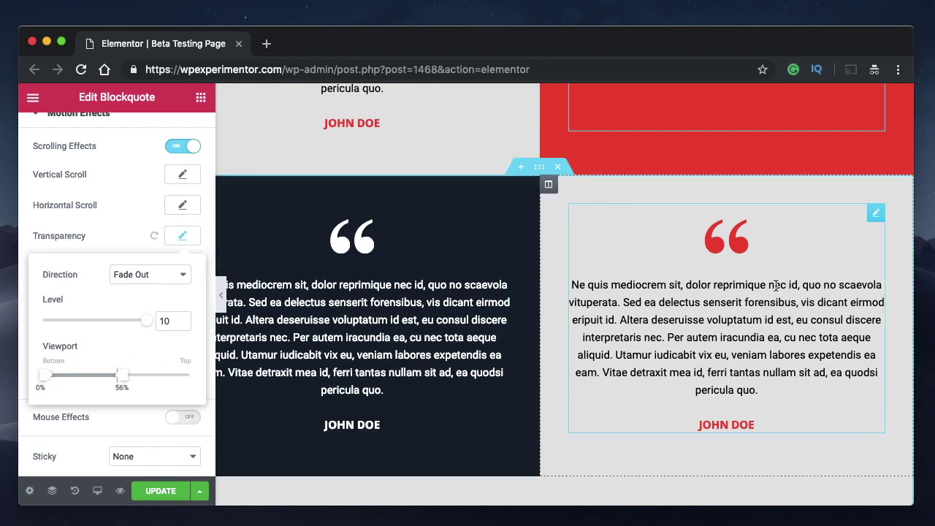
scroll(776, 285, "up", 3)
scroll(776, 285, "up", 5)
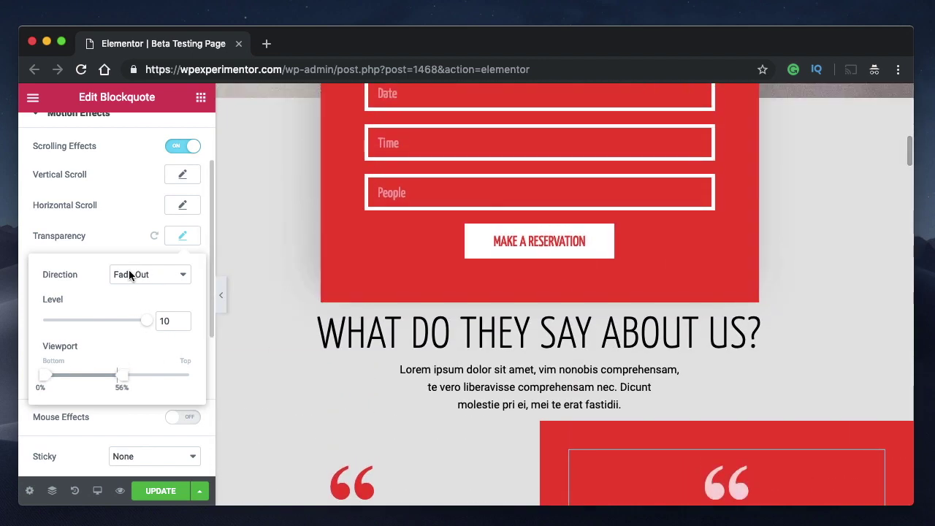
scroll(789, 378, "up", 3)
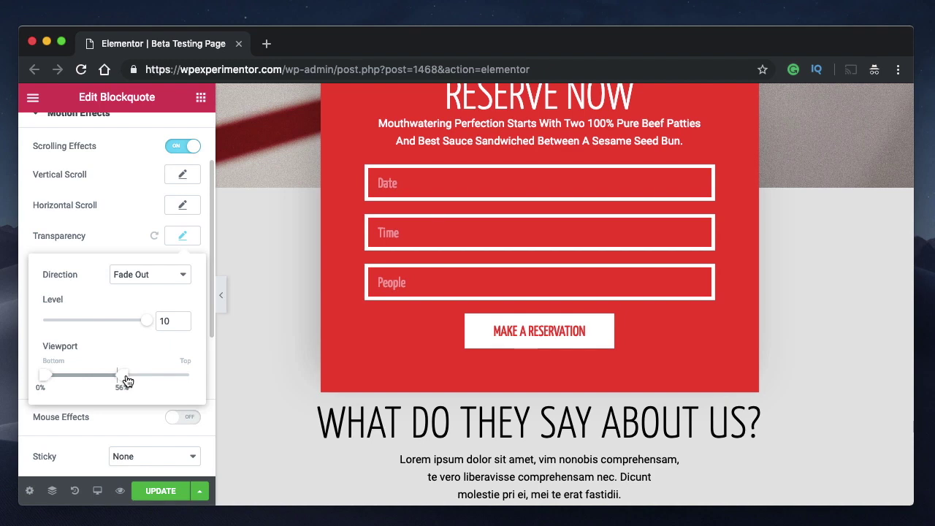
scroll(505, 418, "down", 5)
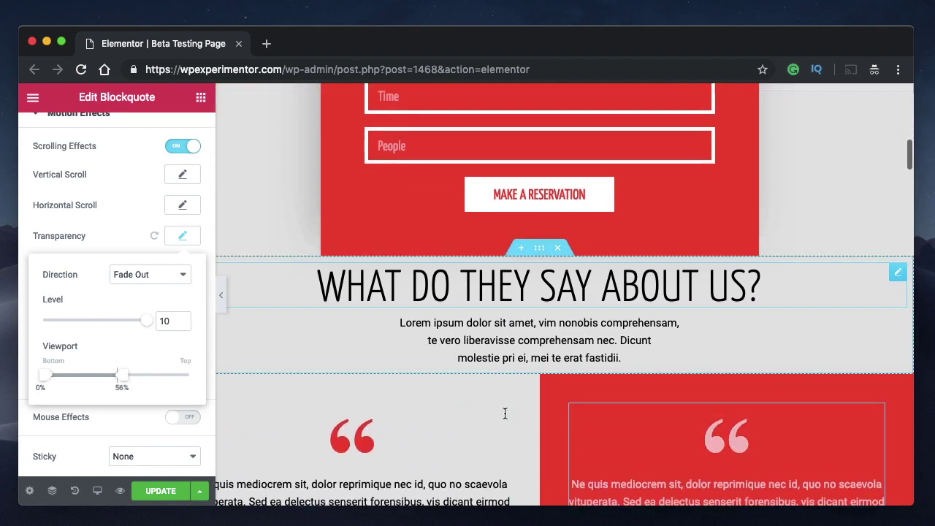
scroll(505, 418, "down", 3)
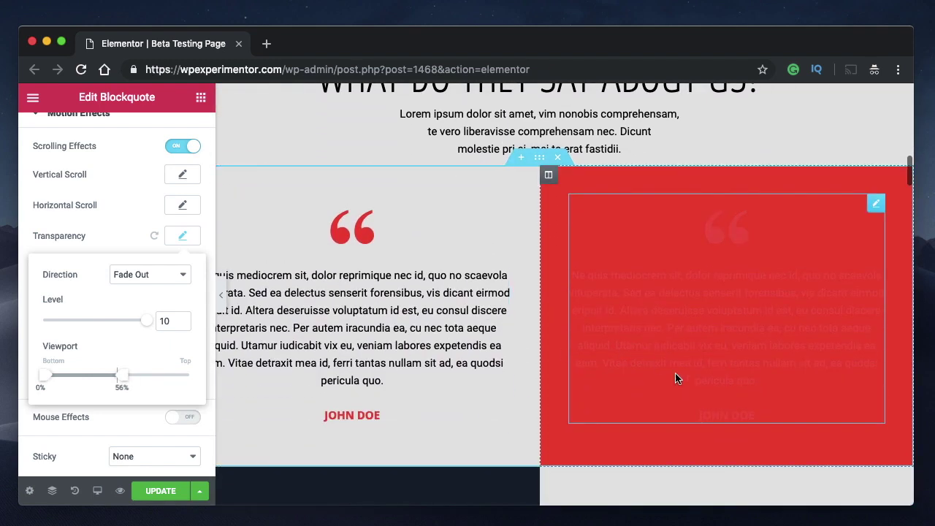
scroll(660, 361, "down", 2)
scroll(675, 376, "up", 1)
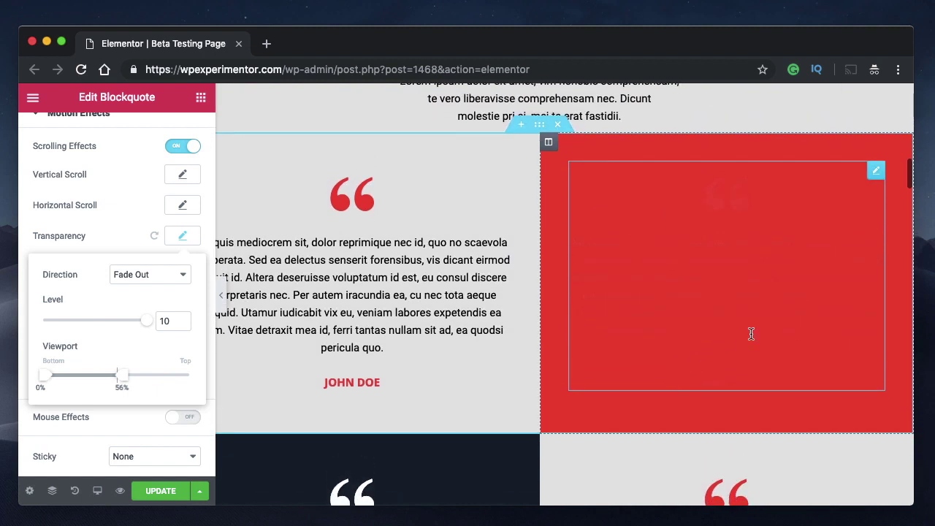
Change the transparency viewport to 52% to 100% and preview the fade-out down past the red blockquote and back up
left_click_drag(124, 378, 188, 376)
left_click_drag(46, 375, 121, 378)
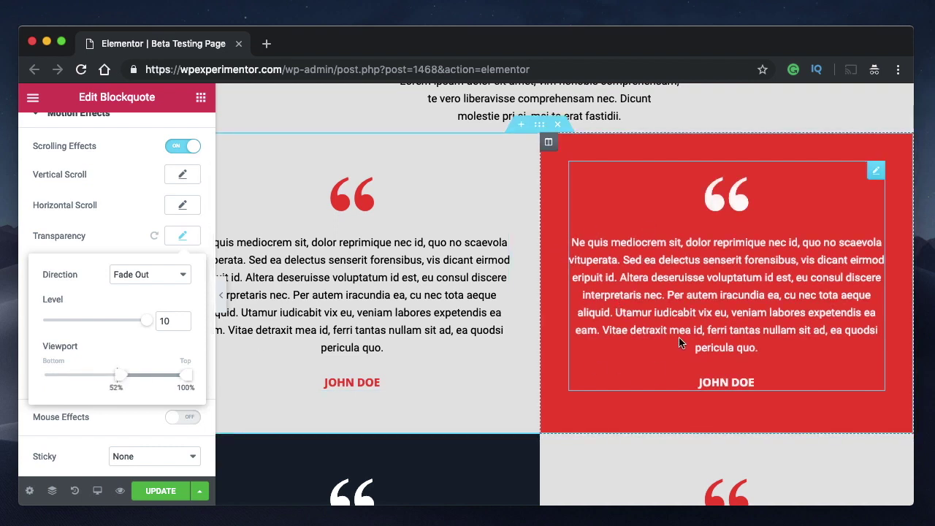
scroll(679, 341, "down", 2)
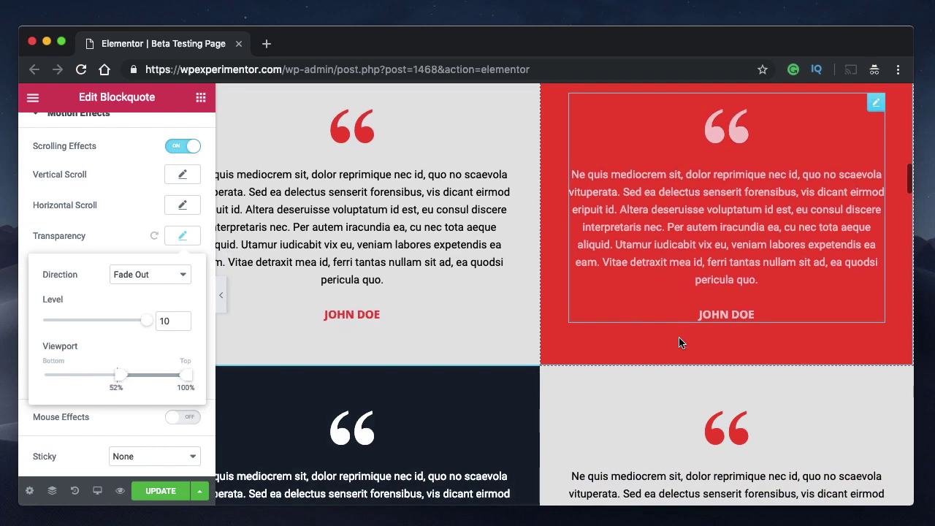
scroll(679, 343, "down", 3)
scroll(679, 343, "down", 2)
scroll(707, 202, "down", 3)
scroll(707, 201, "up", 8)
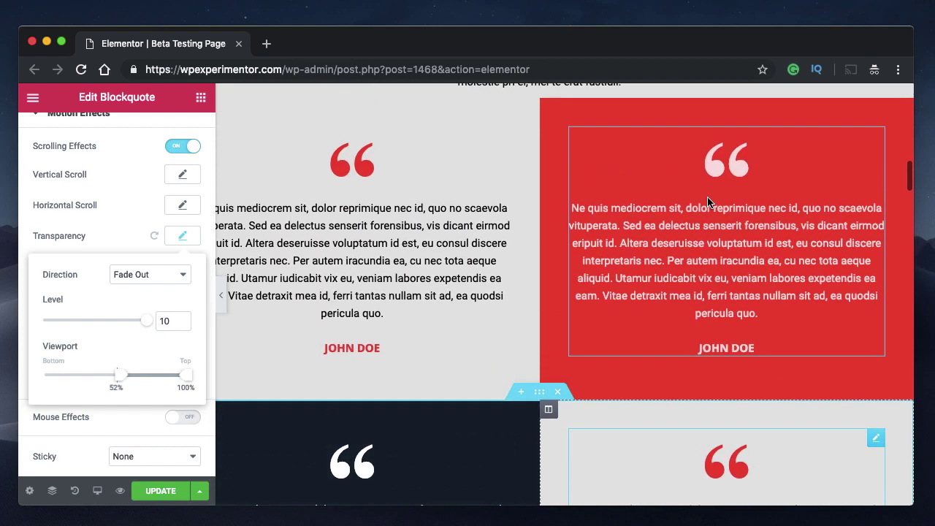
scroll(707, 202, "up", 3)
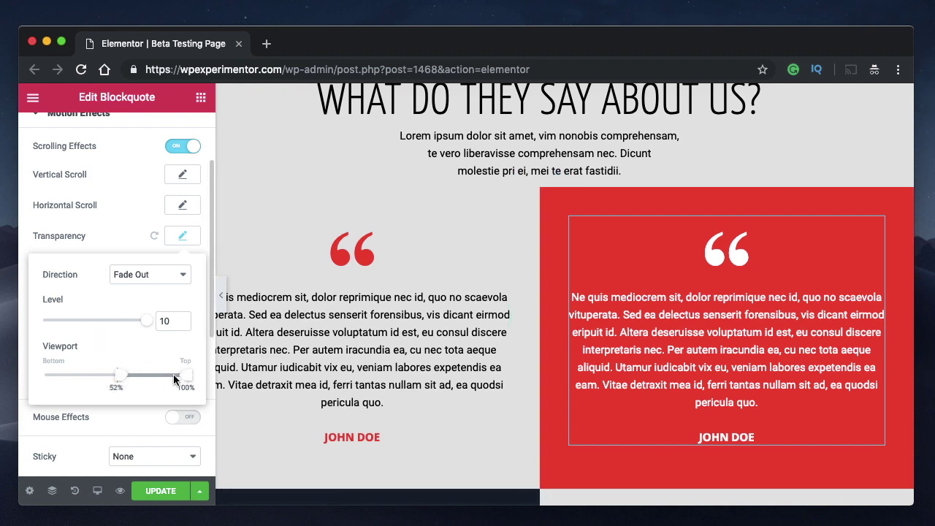
Set the transparency viewport to 0% to 53%, keep the direction on Fade Out, and preview the fade over the red blockquote
left_click(155, 276)
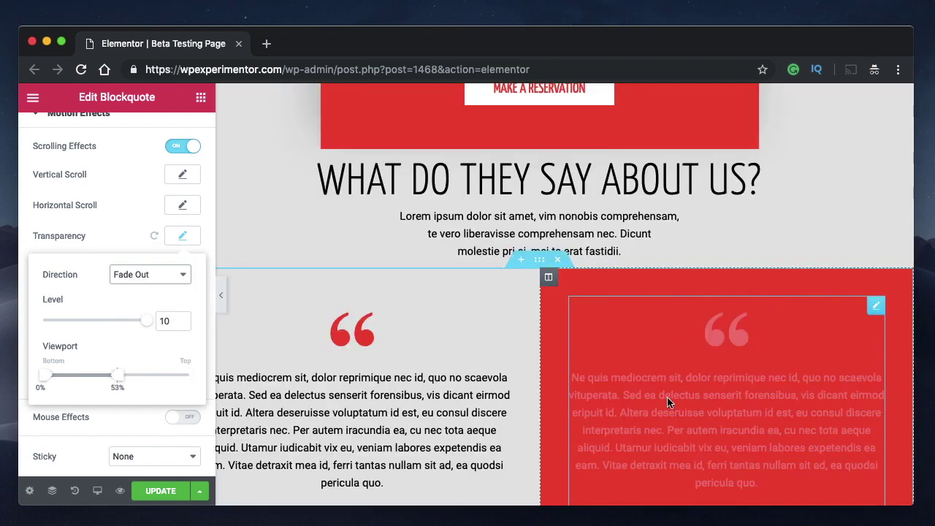
left_click(135, 273)
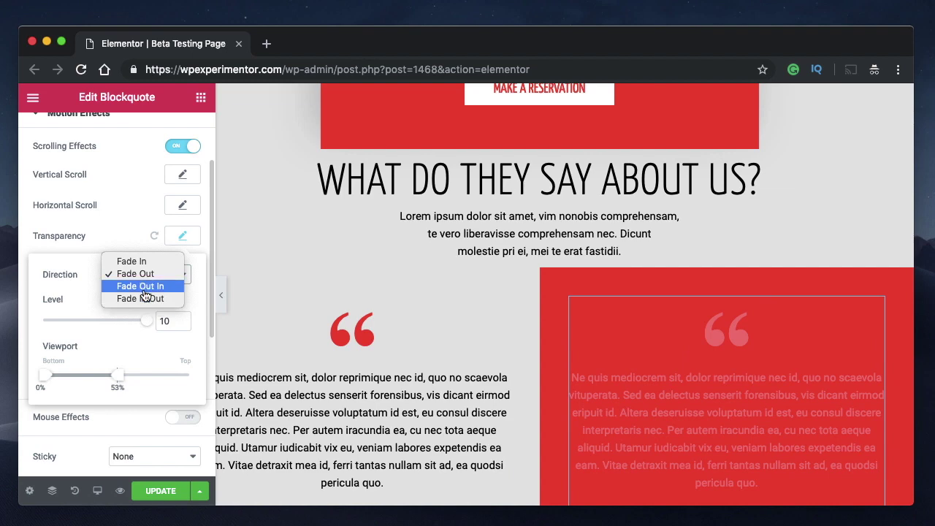
left_click(137, 280)
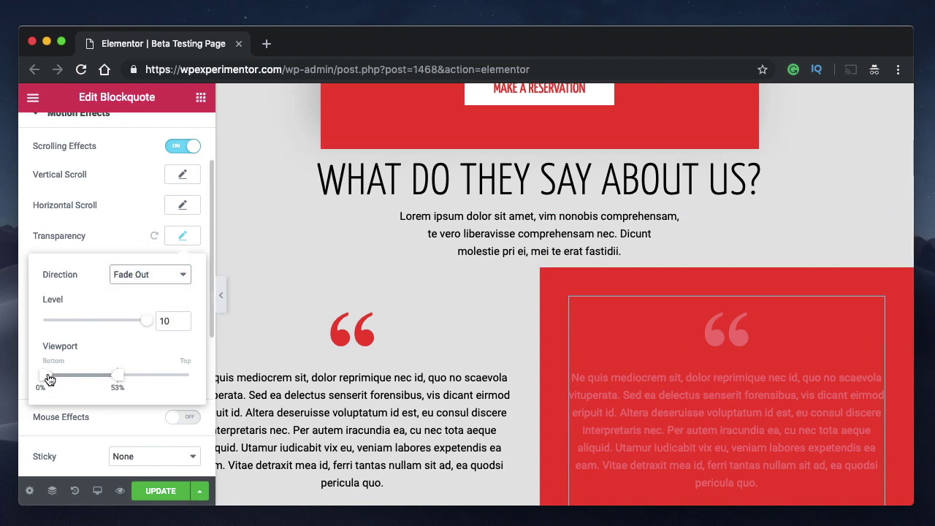
scroll(589, 376, "down", 2)
scroll(589, 376, "down", 3)
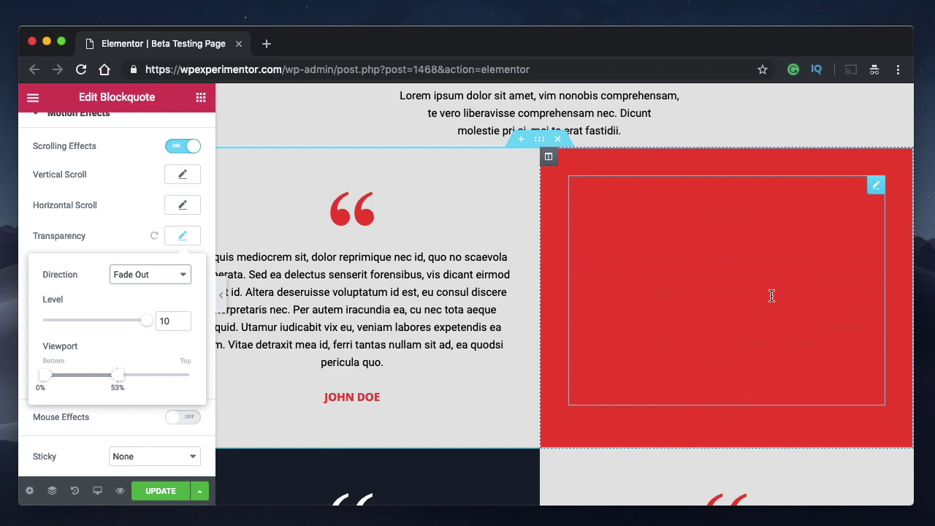
scroll(771, 295, "down", 2)
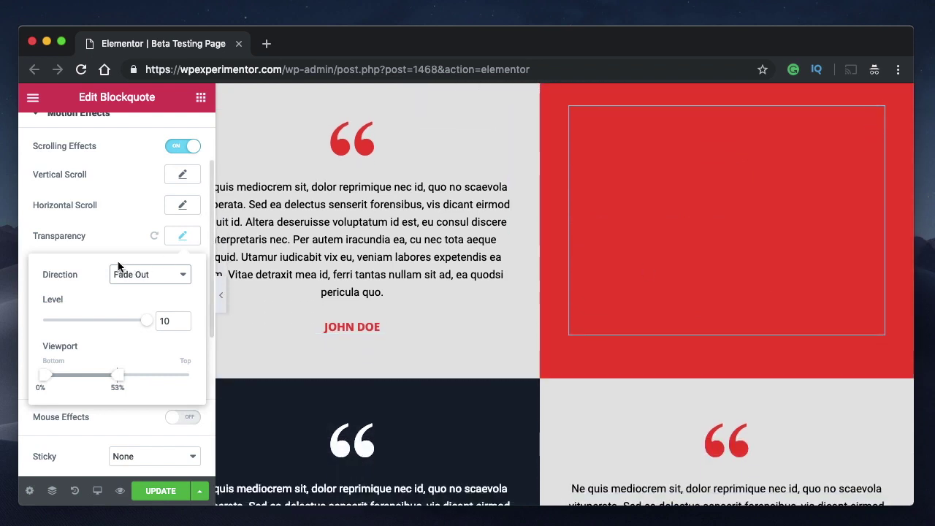
Change the red blockquote's transparency direction to Fade Out In
left_click(142, 275)
left_click(141, 278)
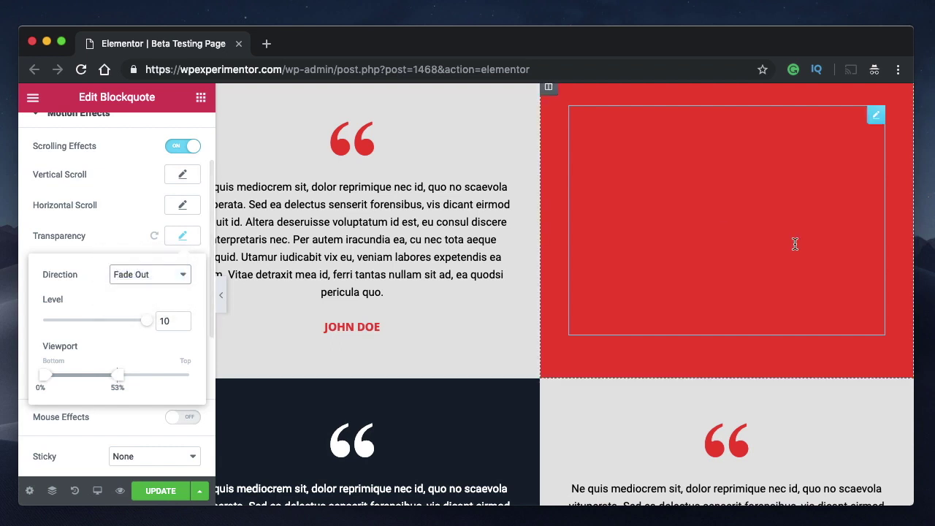
scroll(795, 246, "up", 2)
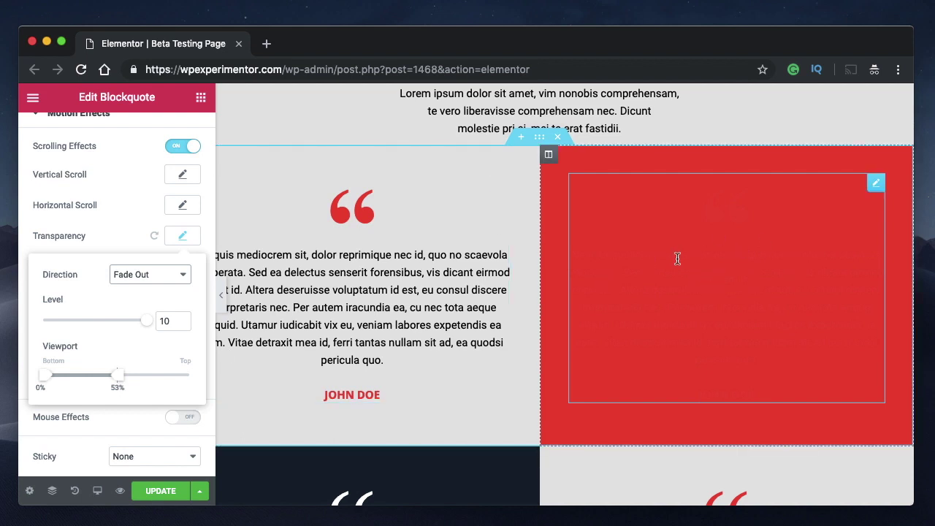
left_click(171, 275)
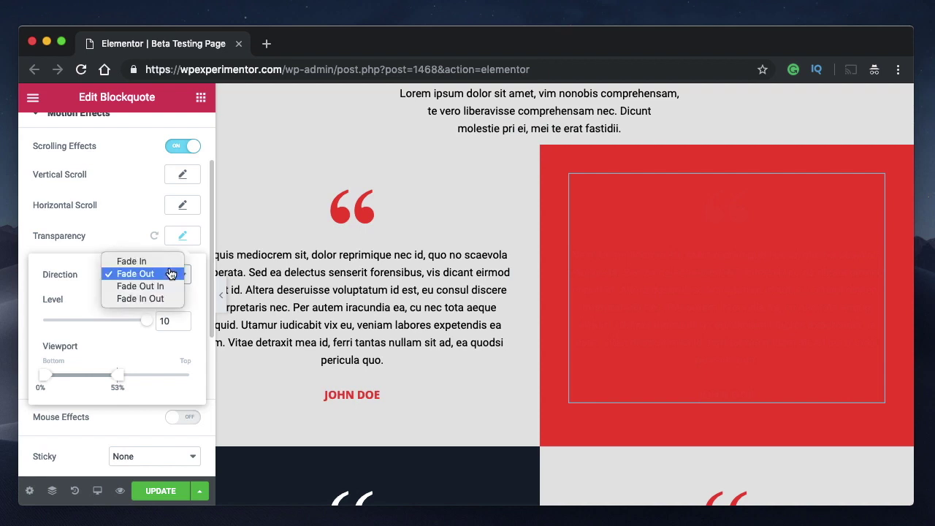
left_click(170, 274)
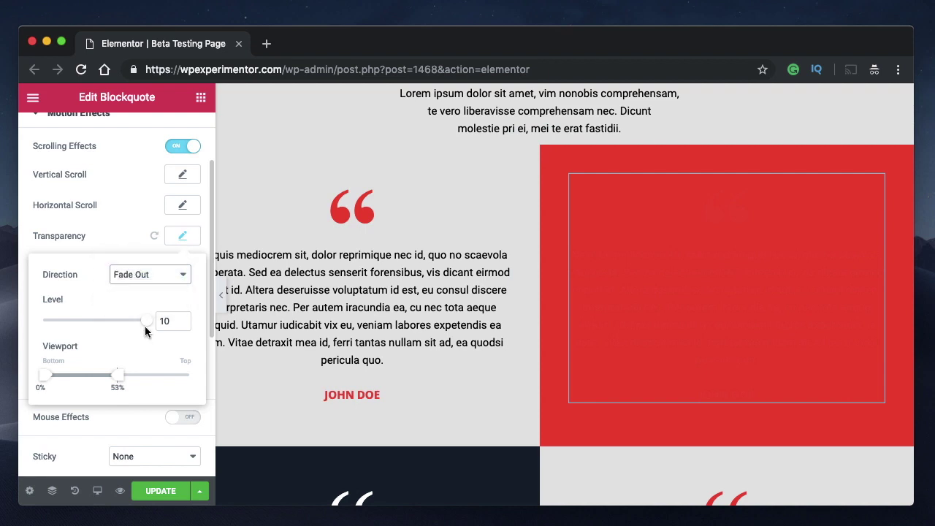
left_click(147, 278)
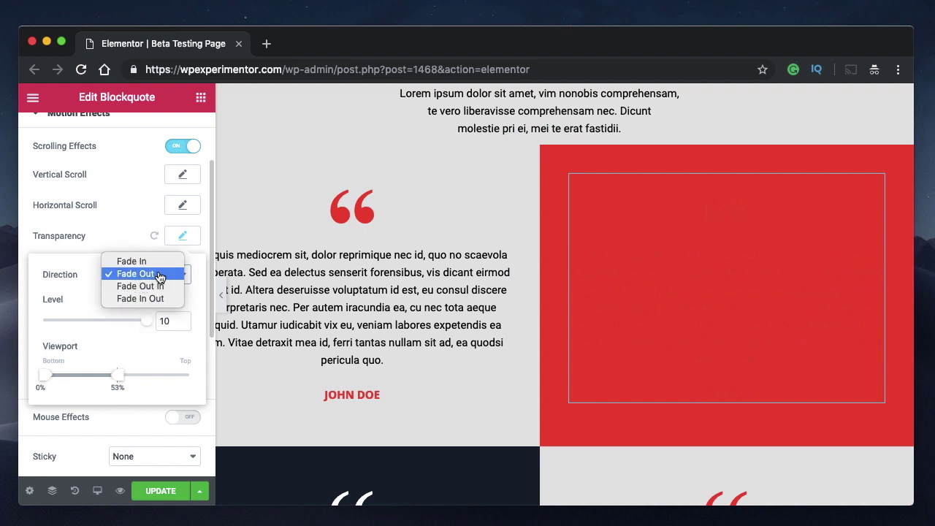
left_click(160, 276)
left_click(156, 281)
left_click(153, 280)
Try transparency viewports of 13% to 28% and 13% to 50%, and settle on 0% to 15%
left_click_drag(116, 377, 86, 377)
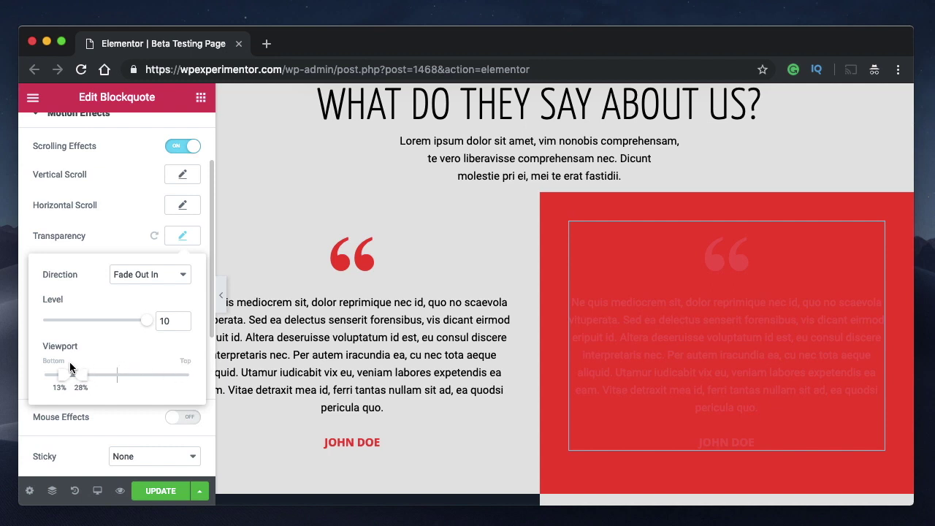
left_click_drag(87, 378, 118, 378)
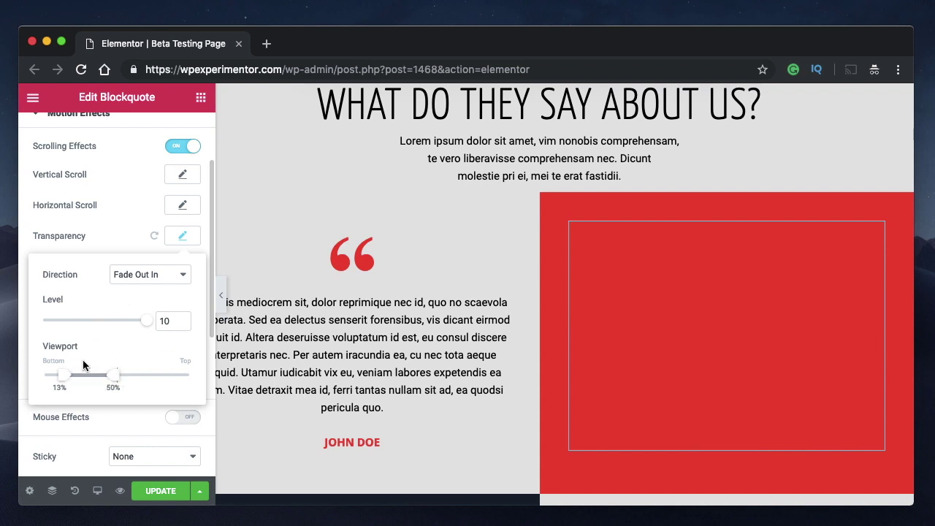
left_click_drag(68, 380, 42, 377)
left_click_drag(110, 377, 64, 380)
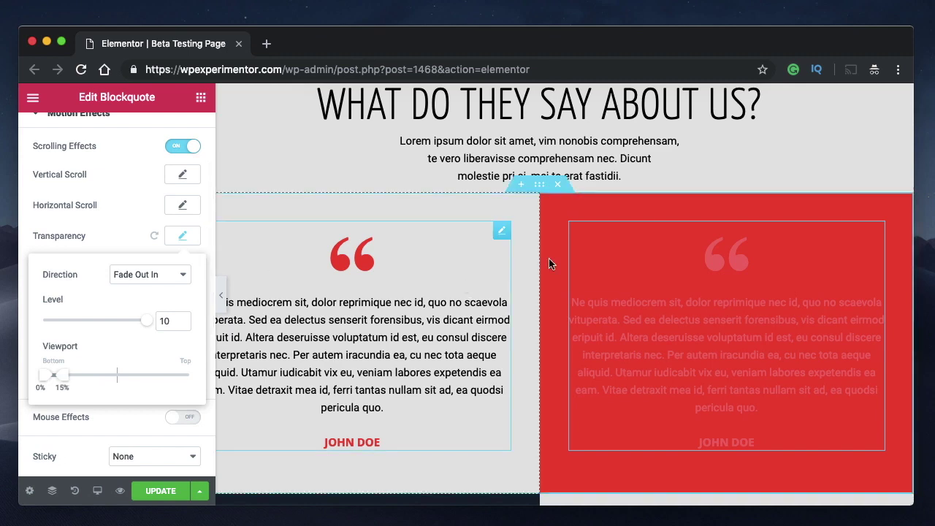
Preview the Fade Out In effect by moving slowly from the reservation form down to the red blockquote
scroll(678, 285, "up", 3)
scroll(677, 285, "up", 2)
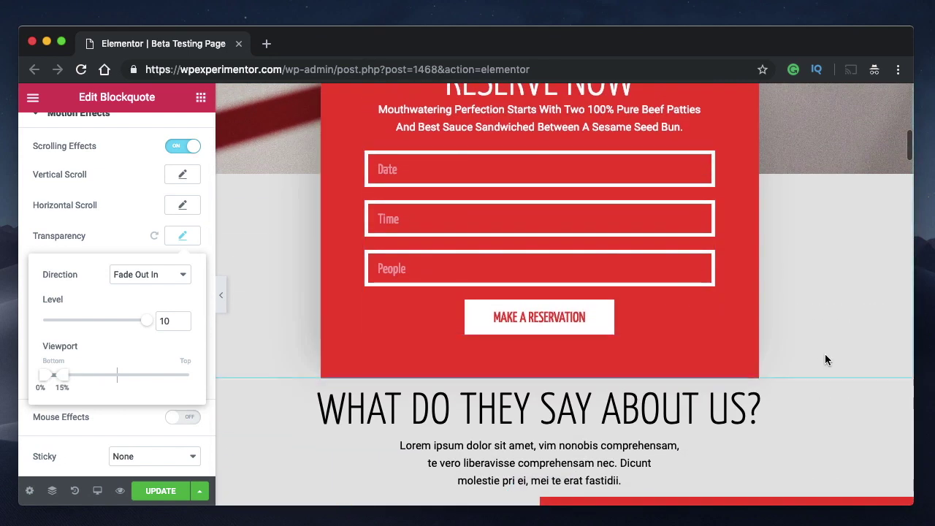
scroll(825, 354, "down", 1)
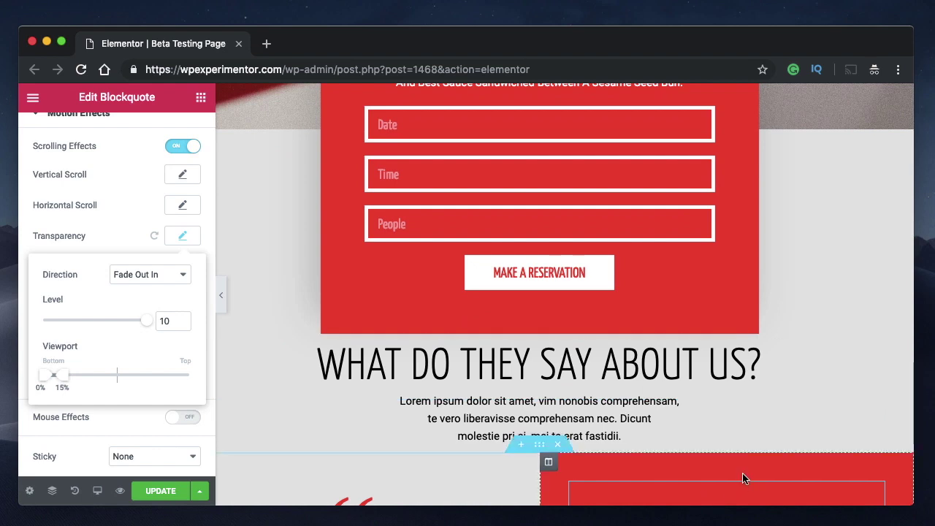
scroll(756, 435, "down", 1)
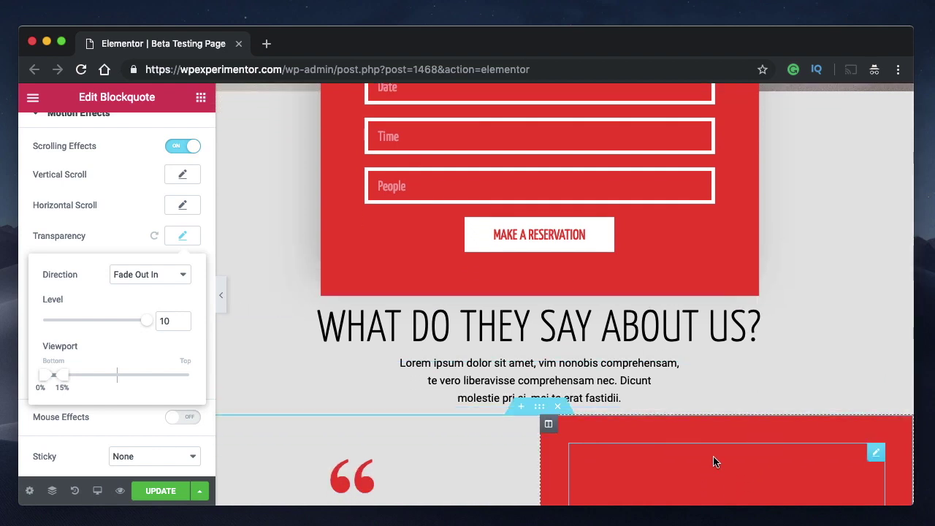
scroll(715, 462, "down", 1)
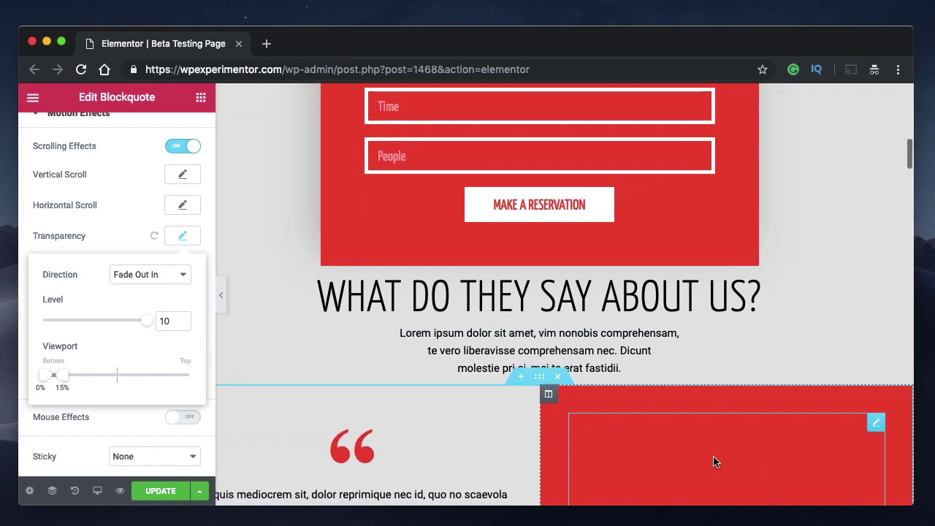
scroll(715, 461, "down", 2)
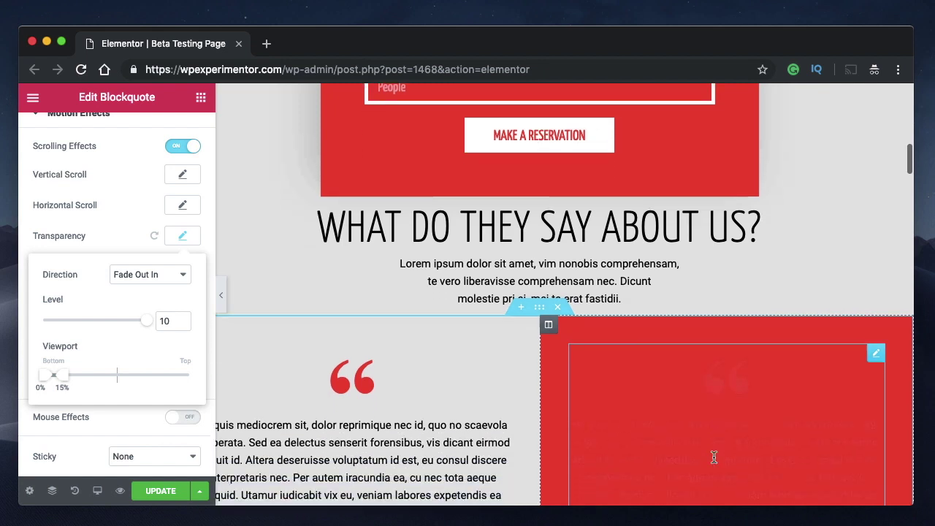
scroll(716, 458, "down", 1)
scroll(715, 458, "down", 1)
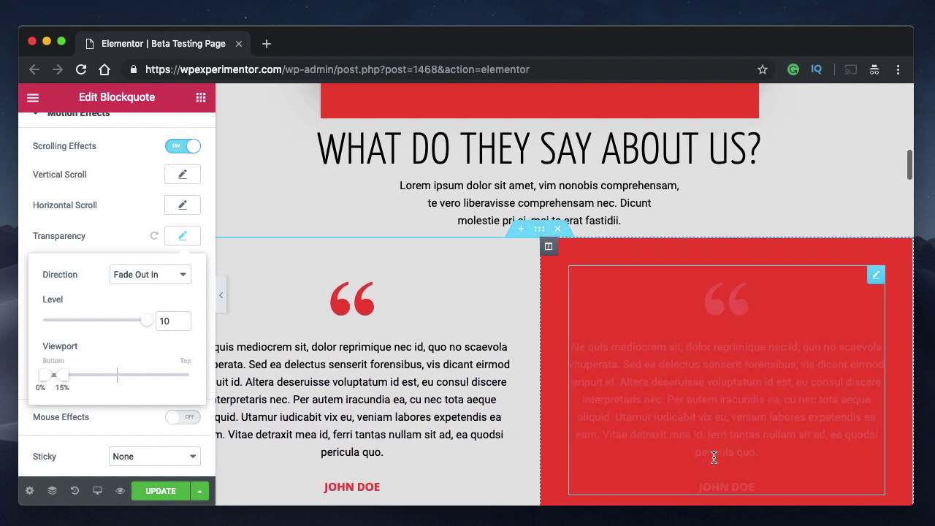
scroll(715, 457, "down", 1)
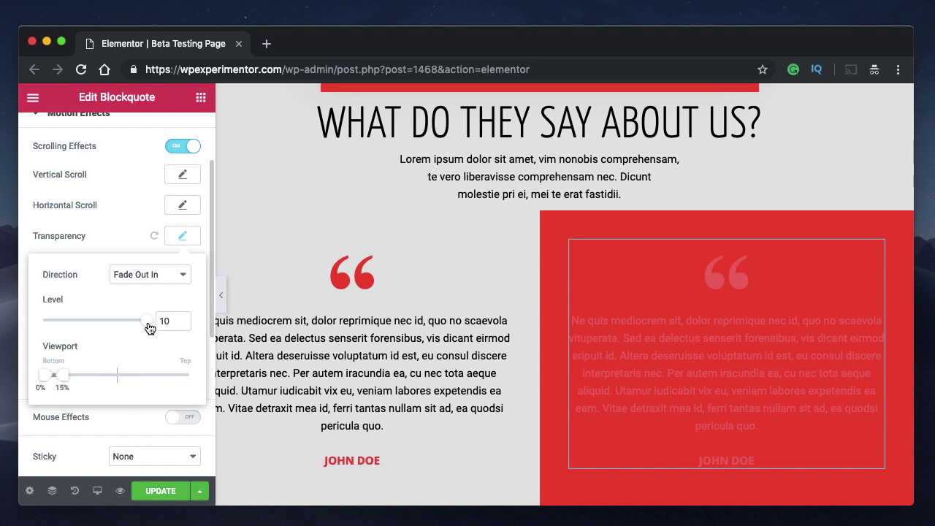
Keep the transparency level at 10 and preview the Fade Out In effect down to the lower row of testimonials
mouse_move(149, 327)
left_mouse_down()
mouse_move(86, 329)
mouse_move(153, 325)
left_mouse_up()
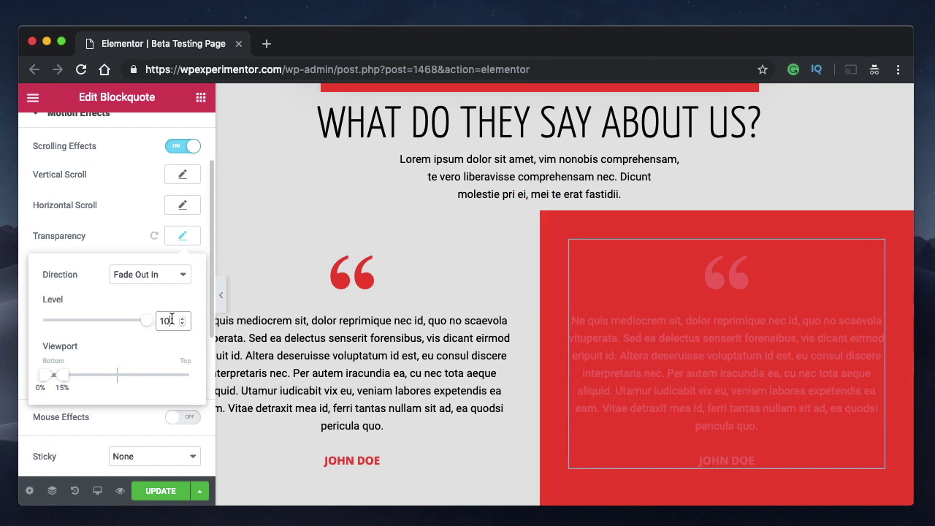
scroll(616, 369, "down", 5)
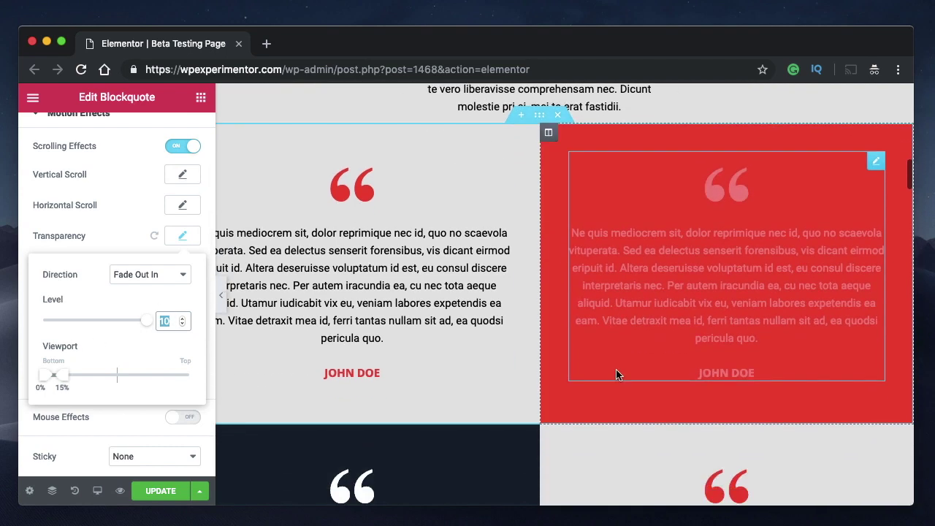
scroll(692, 337, "down", 3)
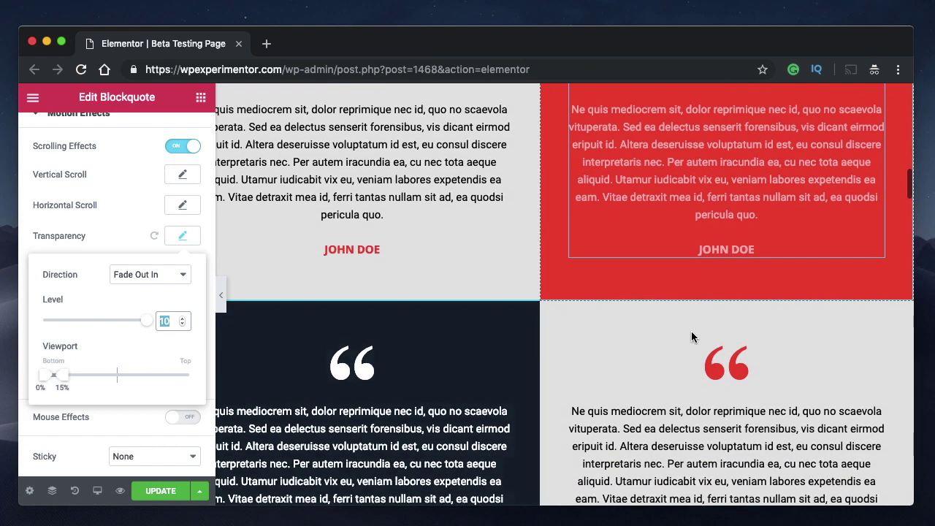
scroll(692, 336, "down", 2)
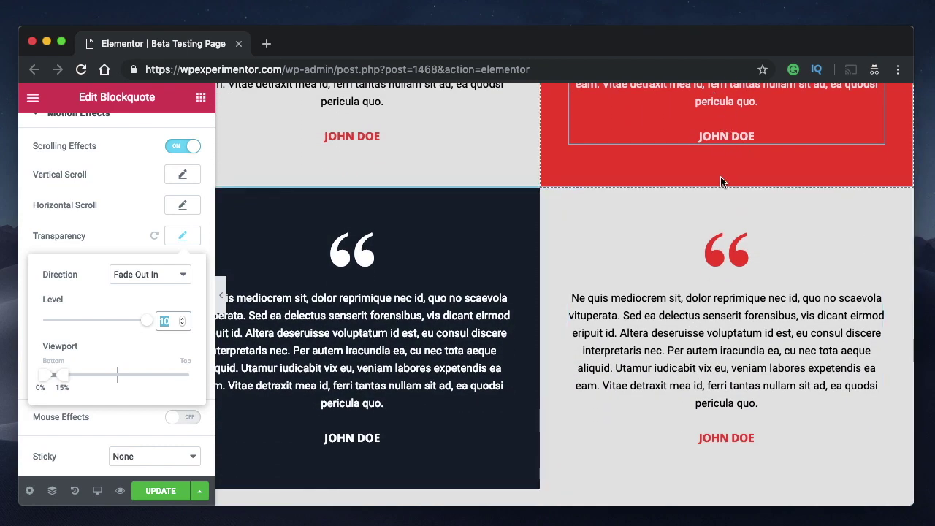
Try a transparency level of 2.2 on the red blockquote and preview Fade Out In from the reservation form to the lower testimonials
scroll(721, 181, "up", 5)
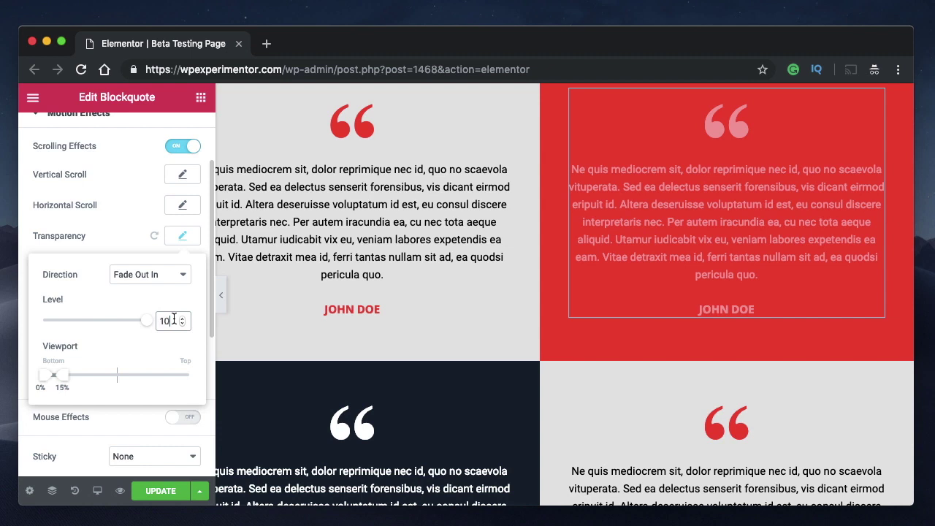
left_click_drag(148, 324, 60, 325)
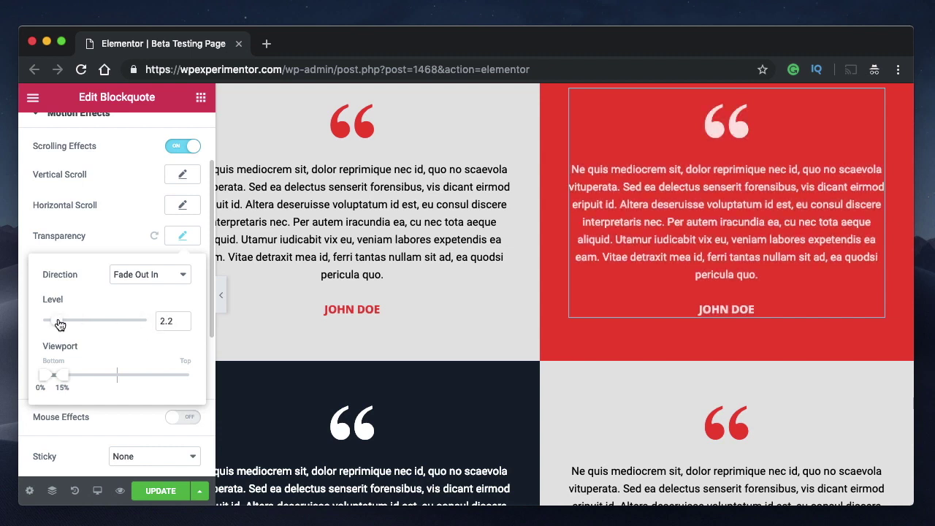
scroll(680, 269, "up", 5)
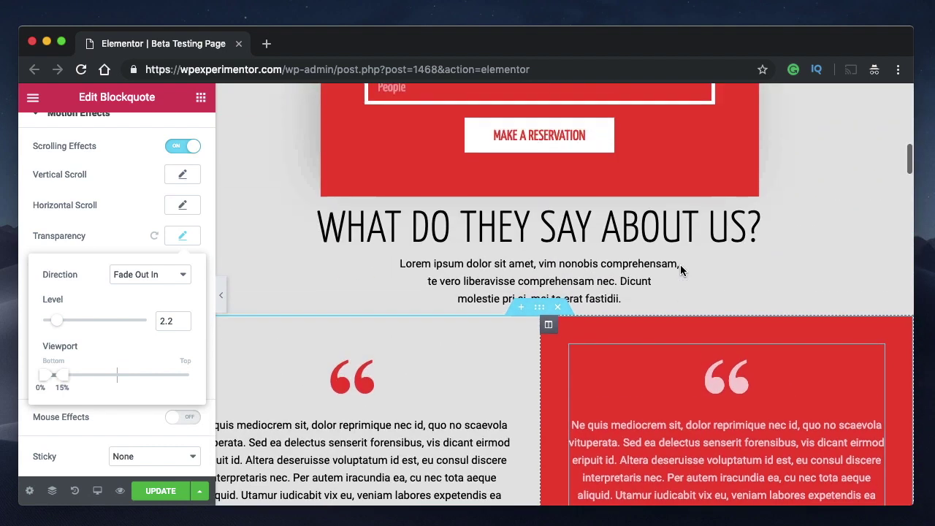
scroll(681, 266, "up", 2)
scroll(681, 266, "down", 2)
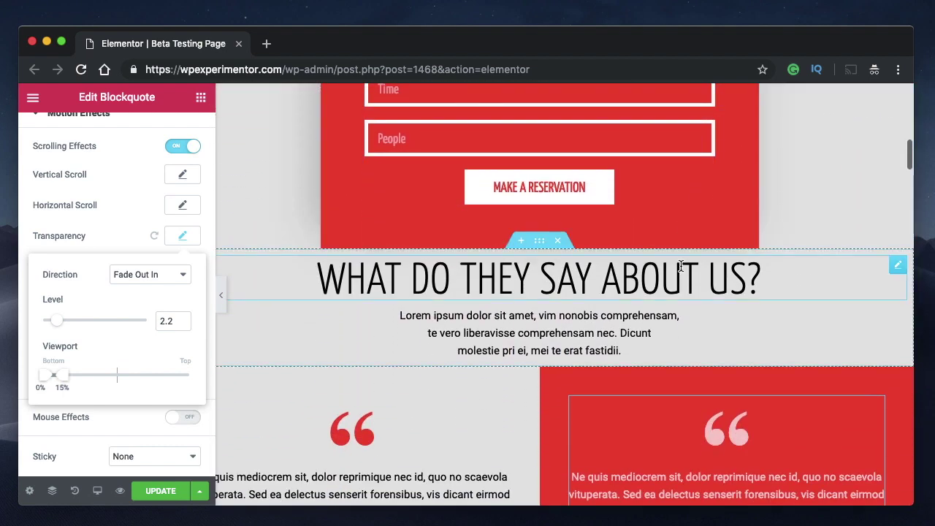
scroll(692, 457, "down", 1)
scroll(693, 457, "down", 3)
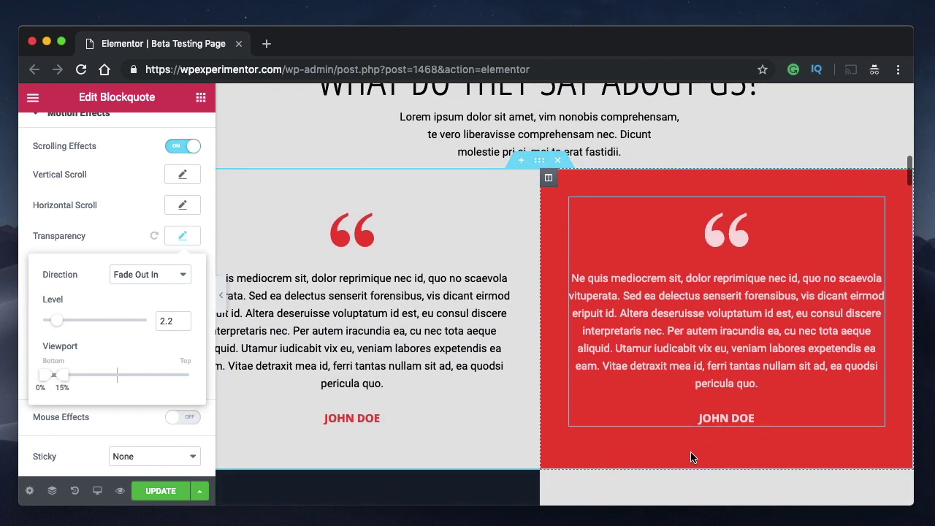
scroll(693, 457, "down", 3)
scroll(692, 457, "down", 3)
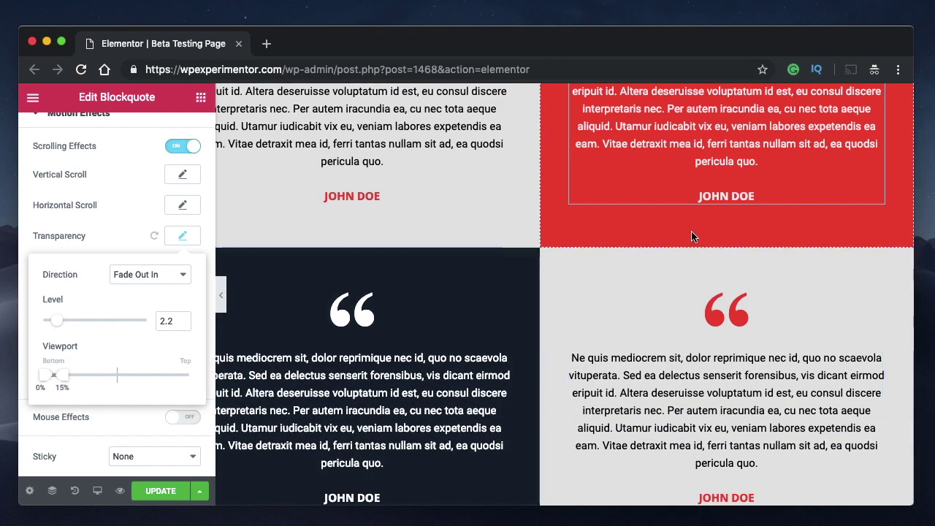
scroll(649, 245, "up", 3)
scroll(649, 245, "up", 2)
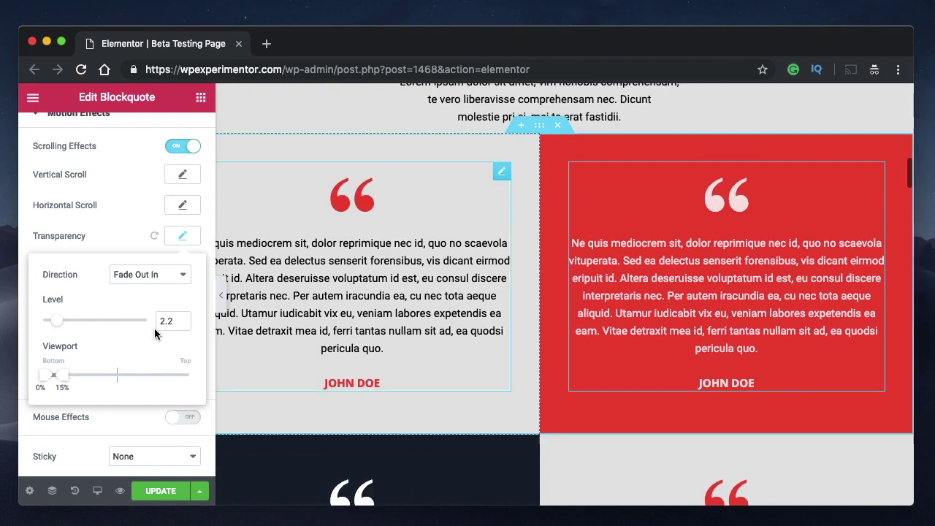
Try a transparency viewport of 0% to 37% with level 5.2 and preview the fade around the red blockquote
left_click_drag(65, 380, 97, 377)
left_click_drag(58, 325, 92, 325)
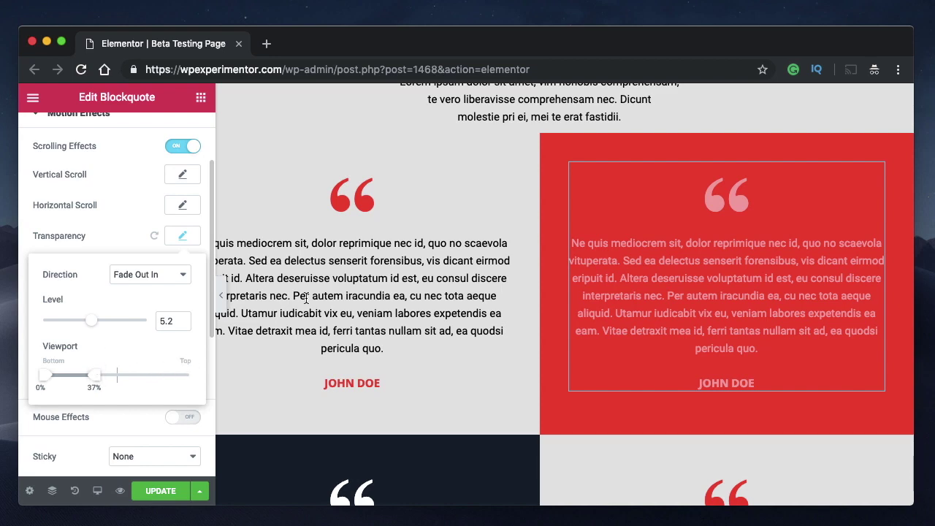
scroll(233, 261, "up", 5)
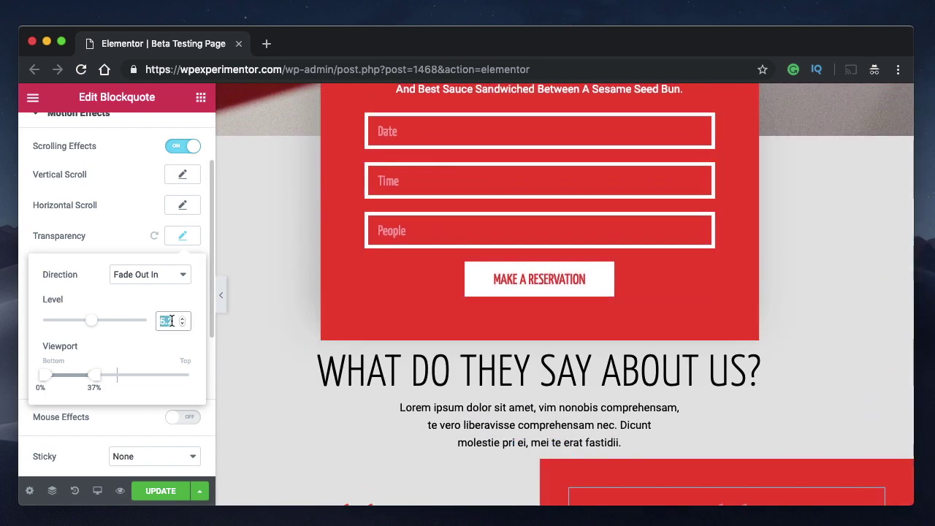
scroll(621, 343, "down", 1)
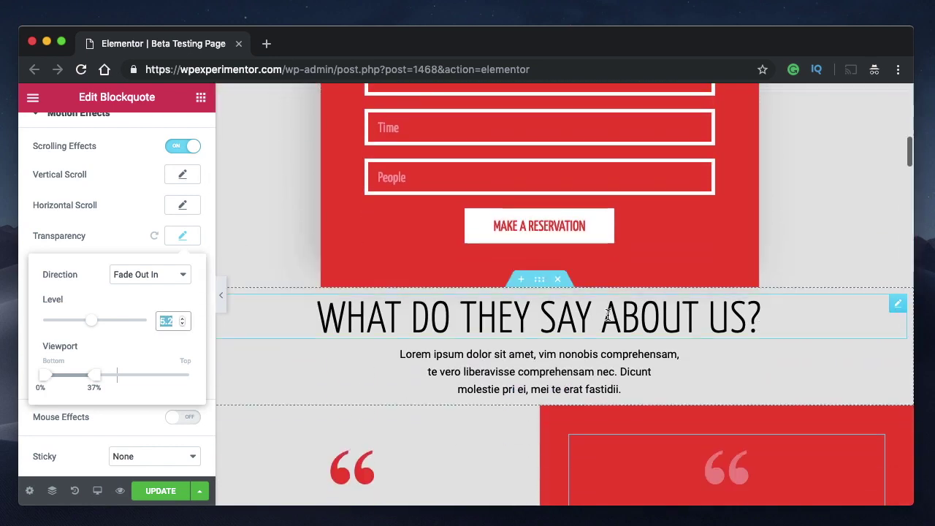
scroll(660, 388, "down", 1)
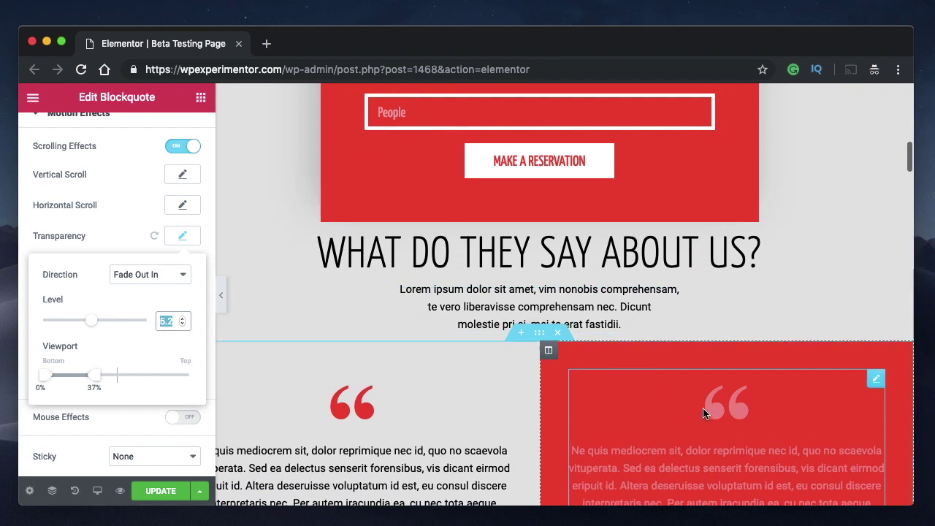
scroll(689, 443, "down", 2)
scroll(690, 444, "down", 2)
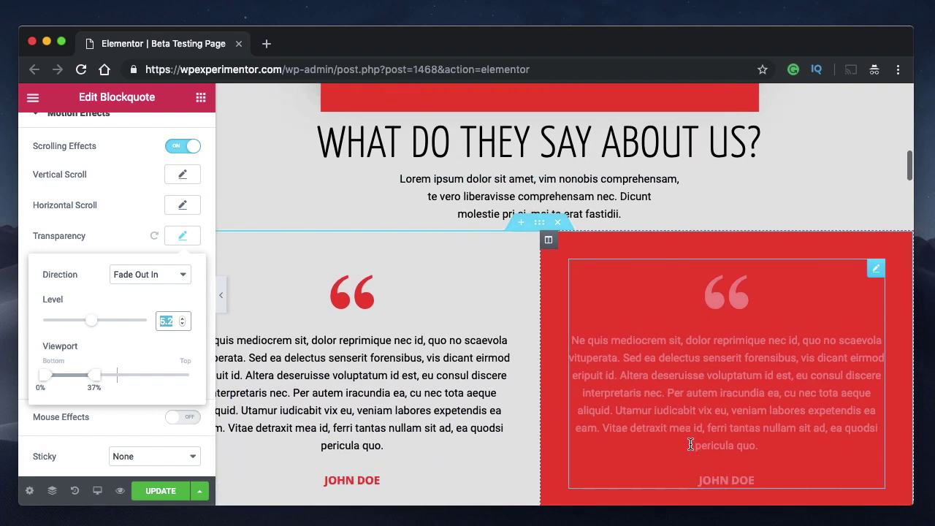
scroll(689, 445, "down", 2)
scroll(690, 443, "up", 4)
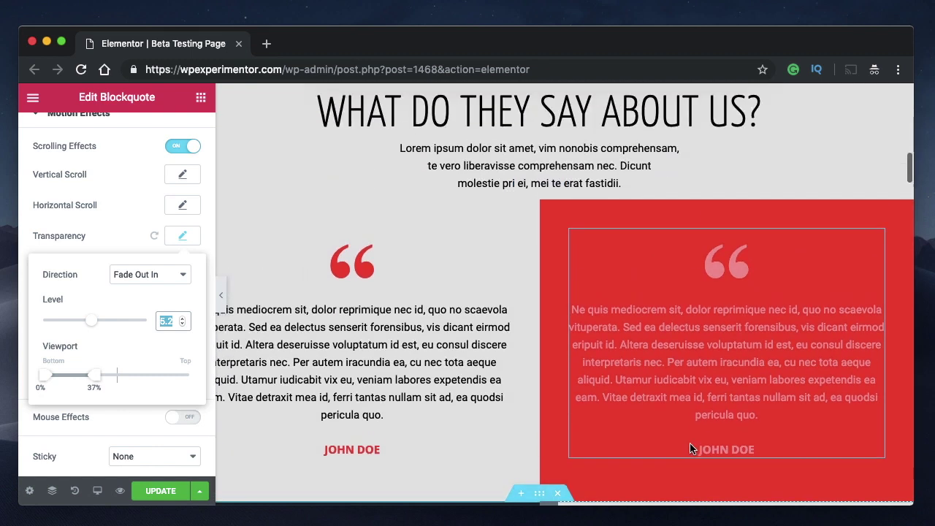
scroll(690, 443, "up", 2)
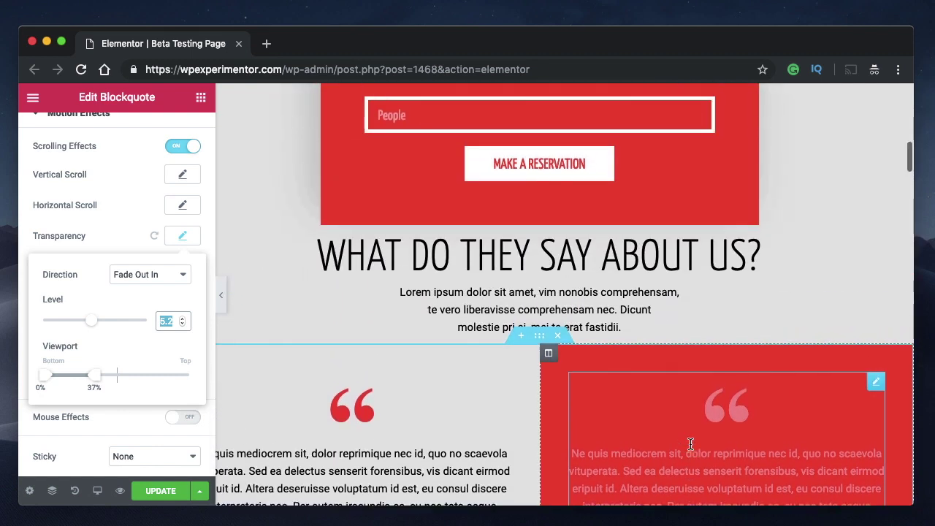
Examine the red blockquote's fade gradually from the section heading down to the lower row of testimonials
scroll(691, 444, "down", 1)
scroll(720, 463, "down", 1)
scroll(721, 460, "down", 1)
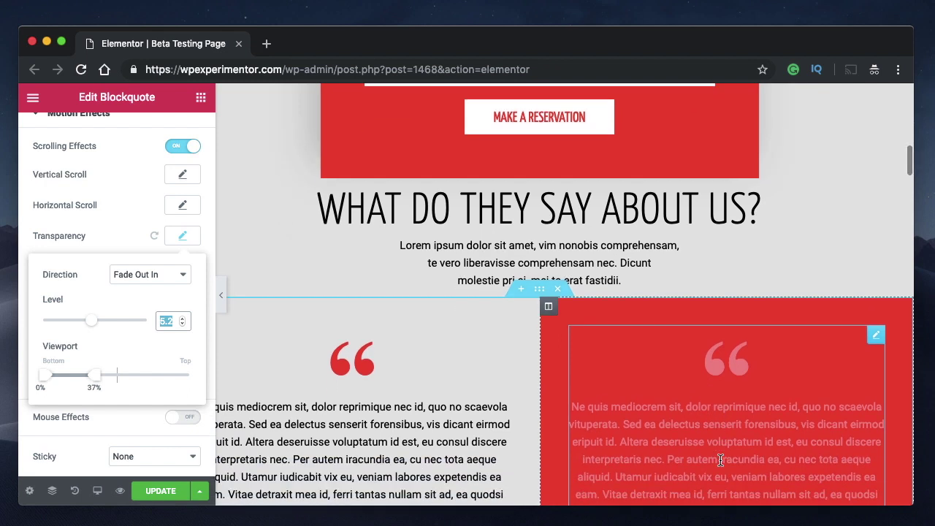
scroll(720, 460, "down", 1)
scroll(720, 462, "down", 1)
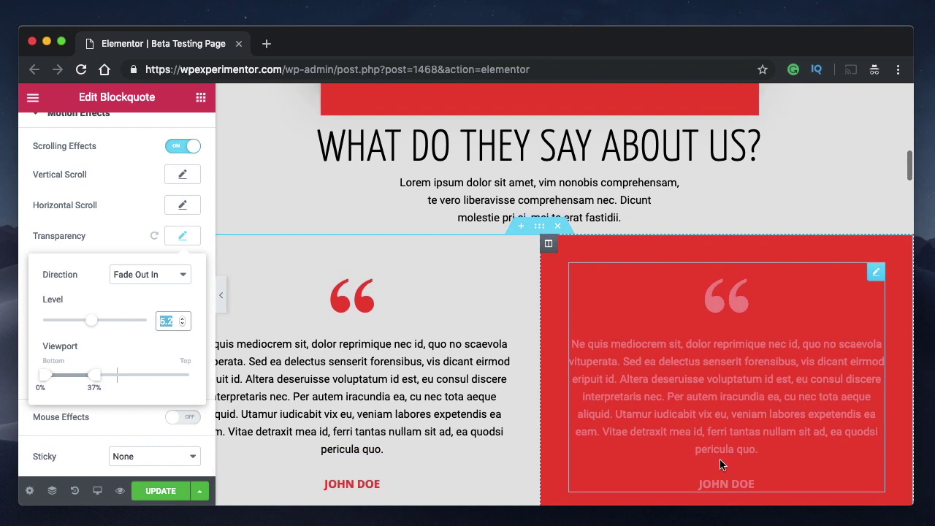
scroll(720, 464, "down", 2)
scroll(720, 465, "down", 1)
scroll(720, 459, "down", 2)
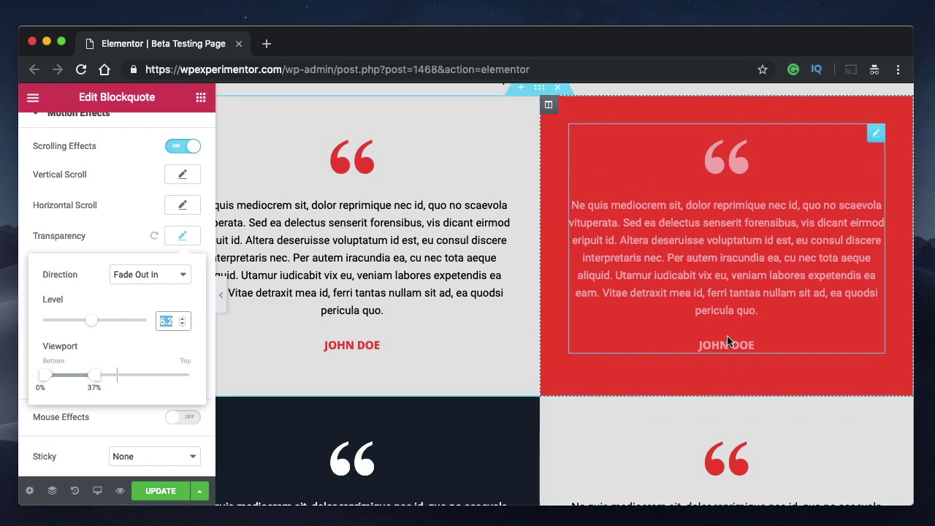
scroll(742, 268, "down", 3)
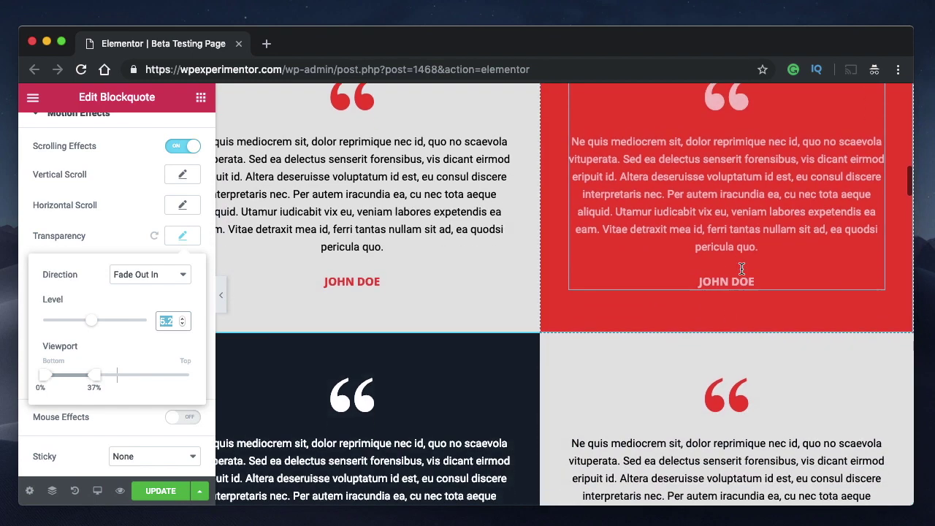
scroll(741, 269, "down", 2)
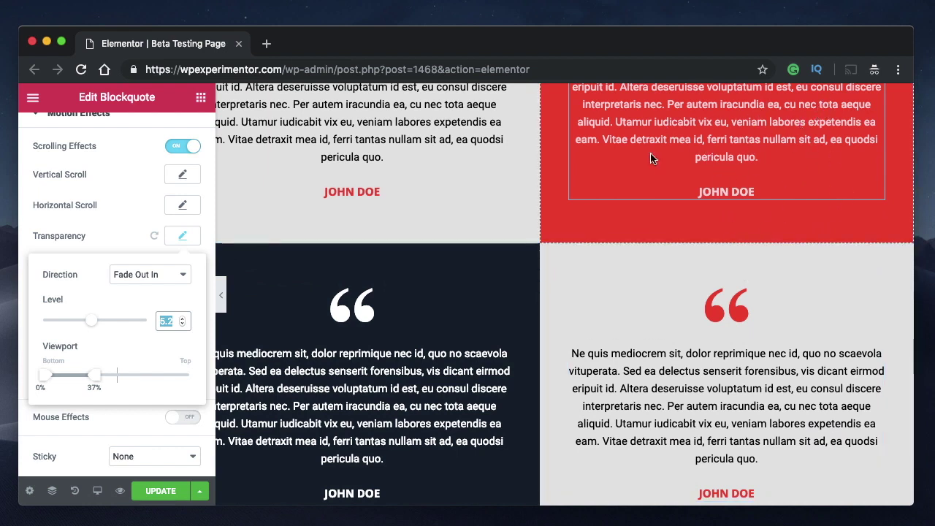
Set the red blockquote's transparency viewport to 13% to 33% and level to 10, keeping the Fade Out In direction
left_click_drag(50, 378, 88, 380)
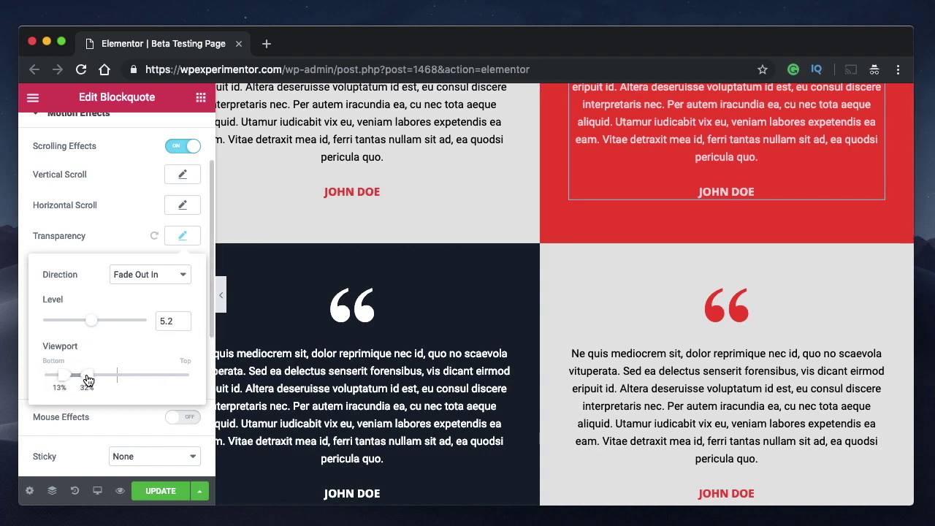
left_click(169, 276)
left_click(168, 276)
left_click(168, 276)
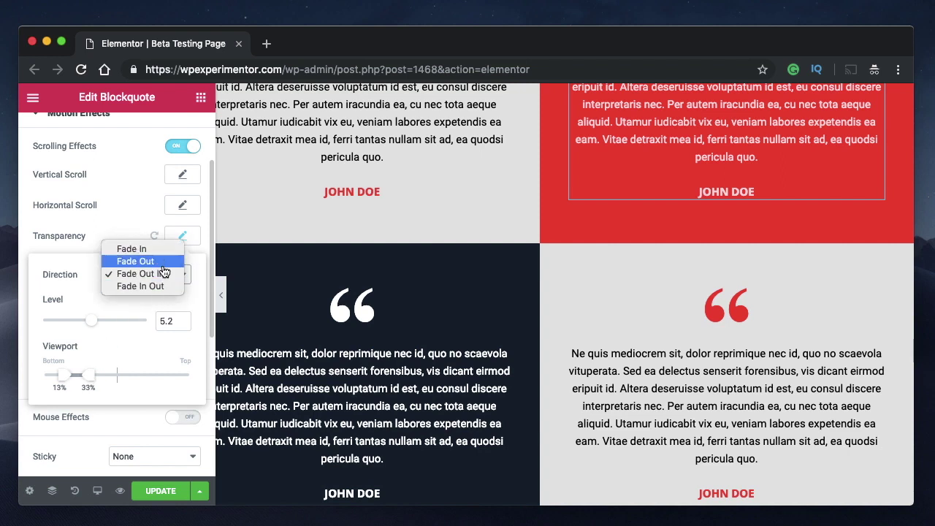
left_click(168, 276)
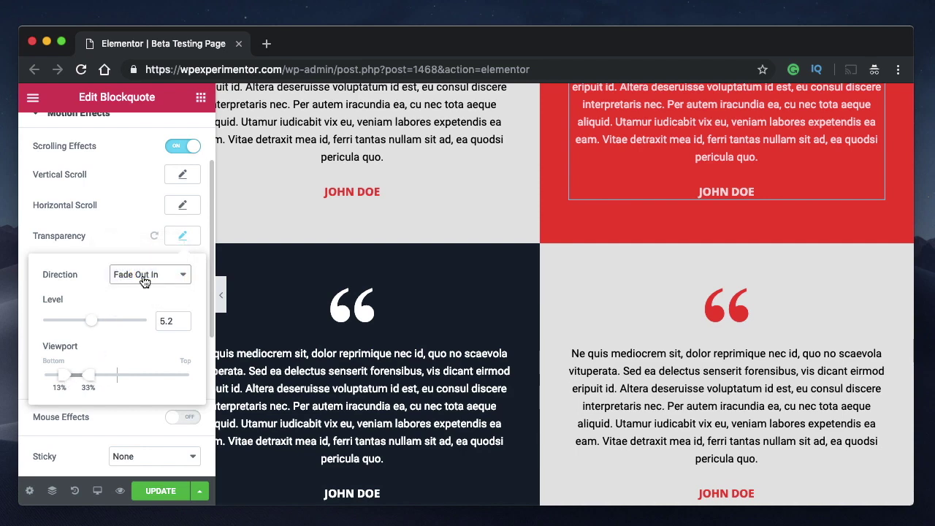
scroll(700, 318, "up", 5)
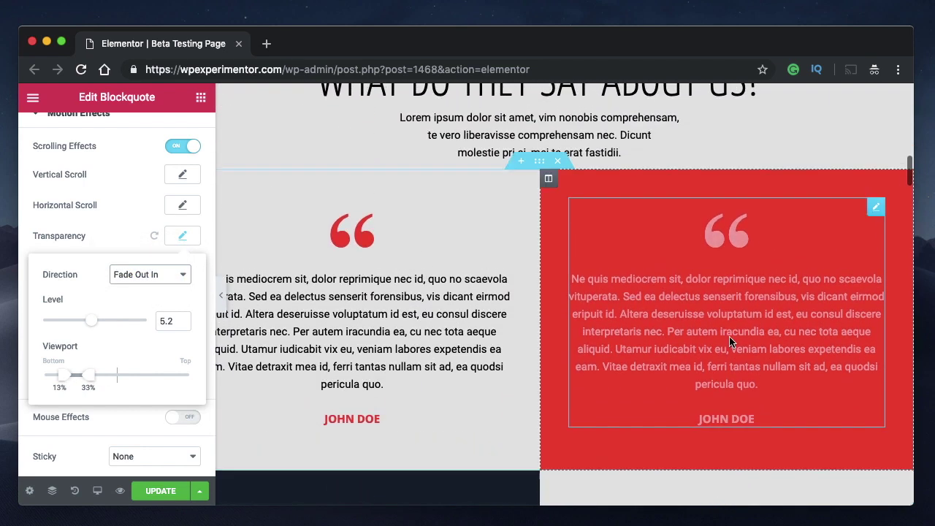
scroll(730, 329, "up", 1)
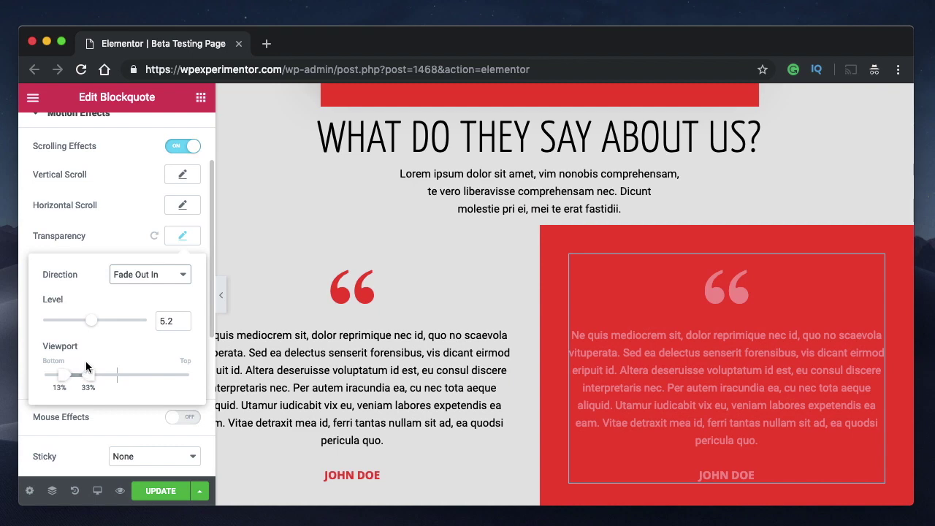
left_click_drag(94, 323, 166, 321)
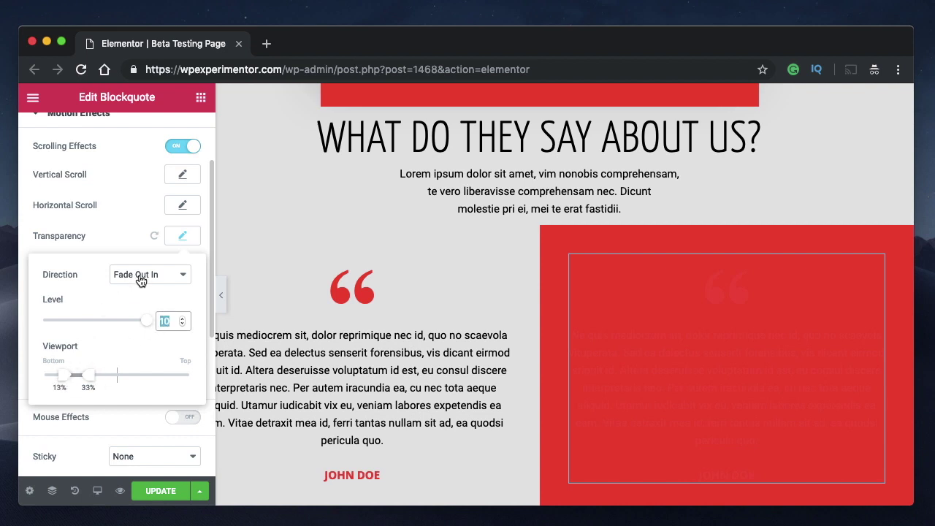
Preview the level 10 Fade Out In effect slowly from the reservation form down past the red blockquote
scroll(573, 383, "up", 4)
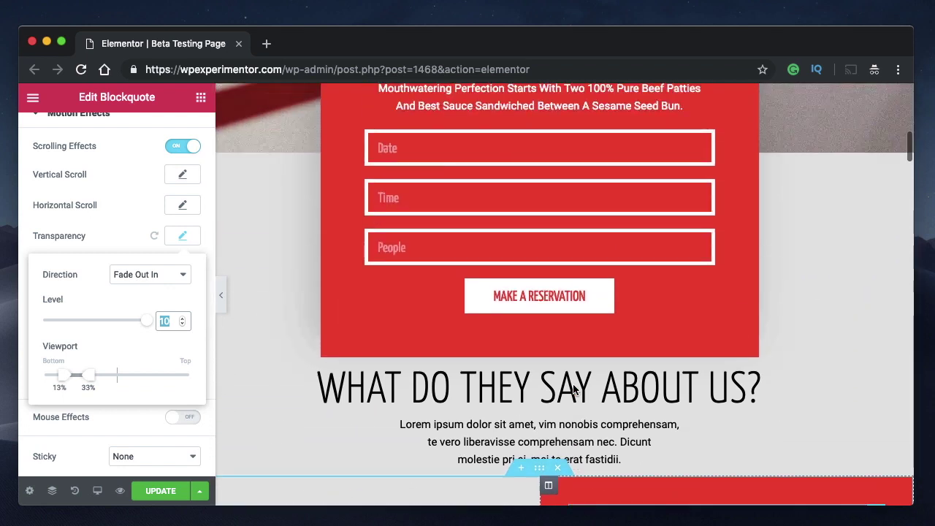
scroll(823, 408, "down", 1)
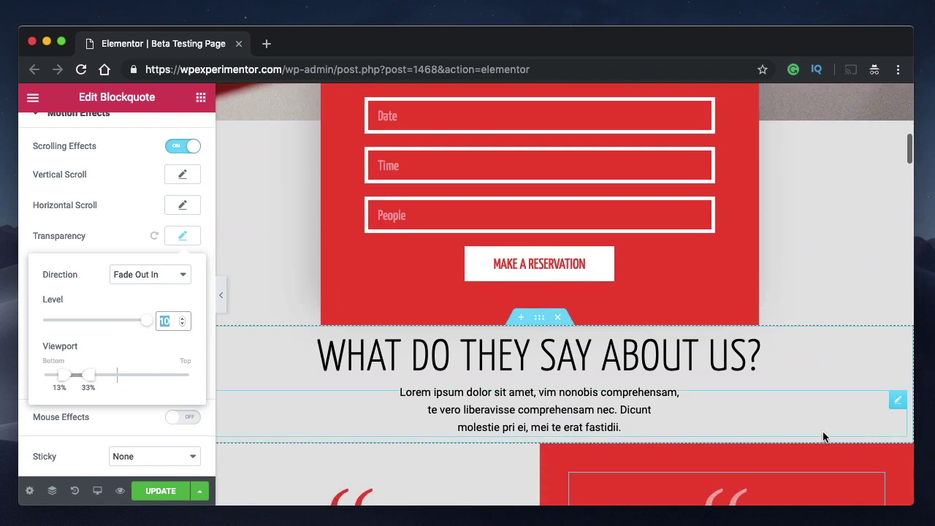
scroll(818, 485, "down", 1)
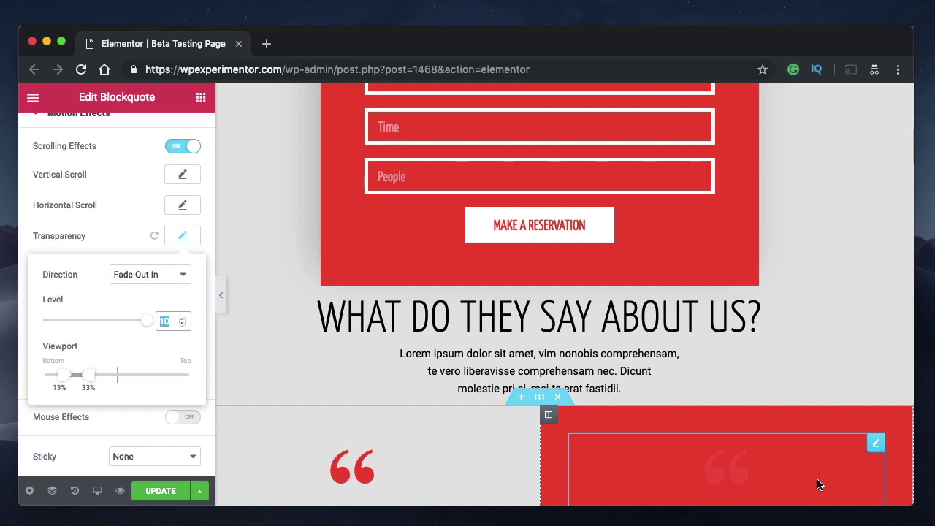
scroll(819, 484, "down", 1)
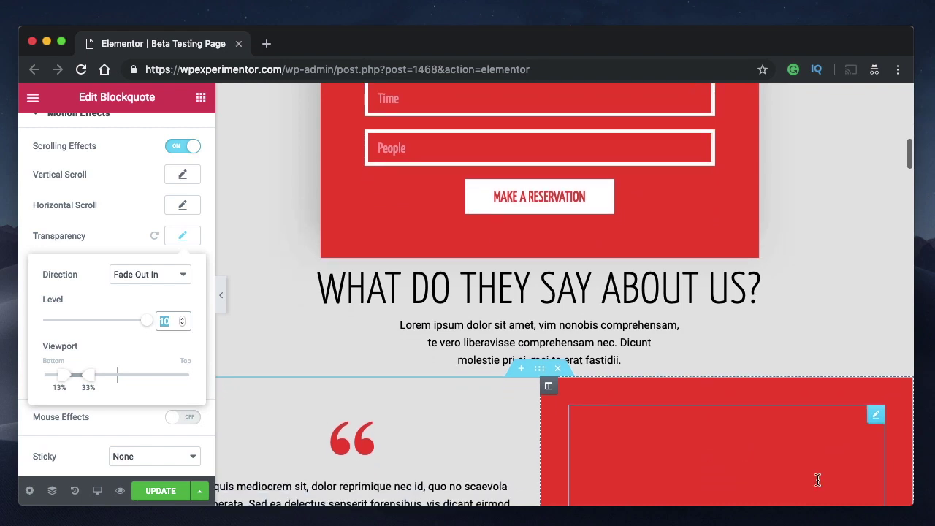
scroll(818, 482, "down", 2)
scroll(818, 480, "down", 3)
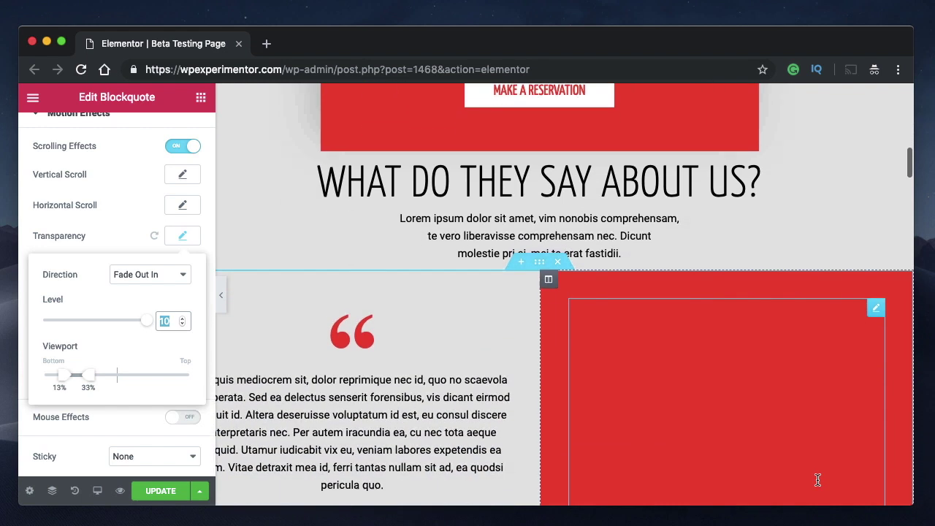
scroll(818, 485, "down", 2)
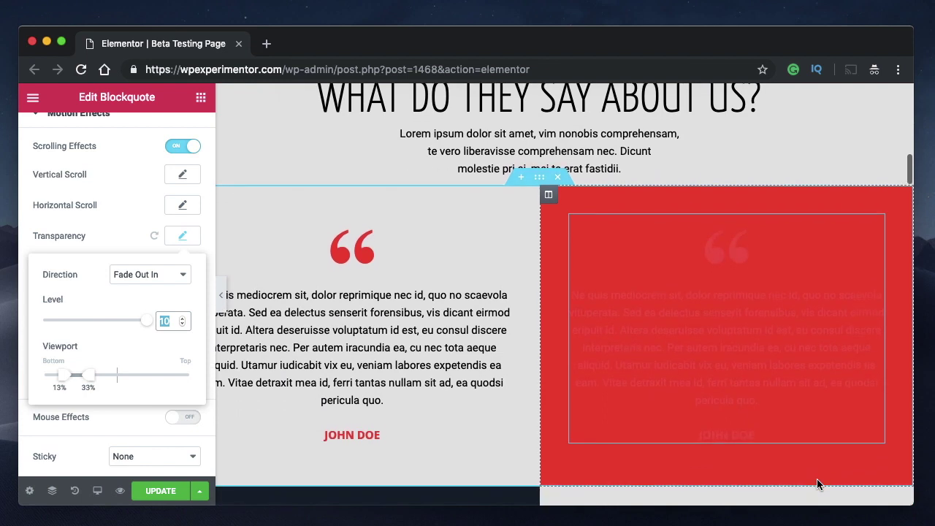
scroll(816, 431, "down", 3)
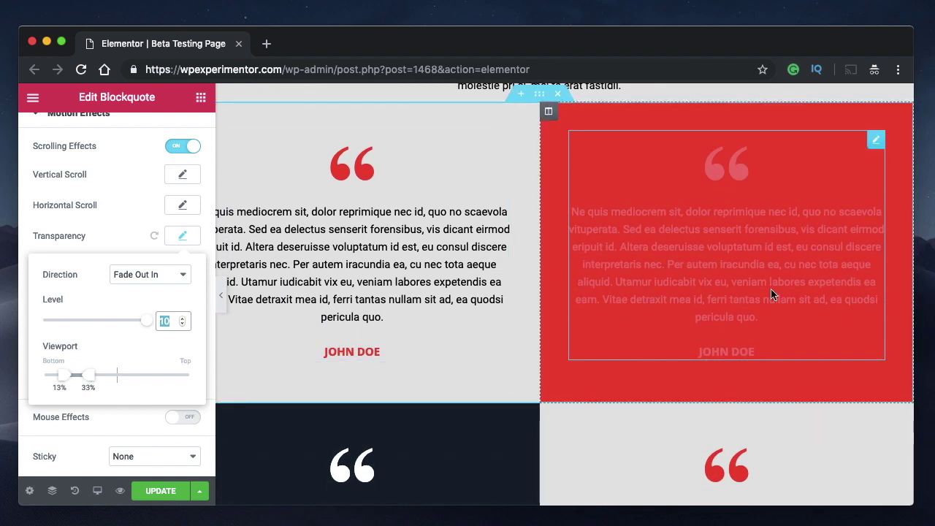
scroll(771, 288, "down", 2)
scroll(771, 290, "down", 3)
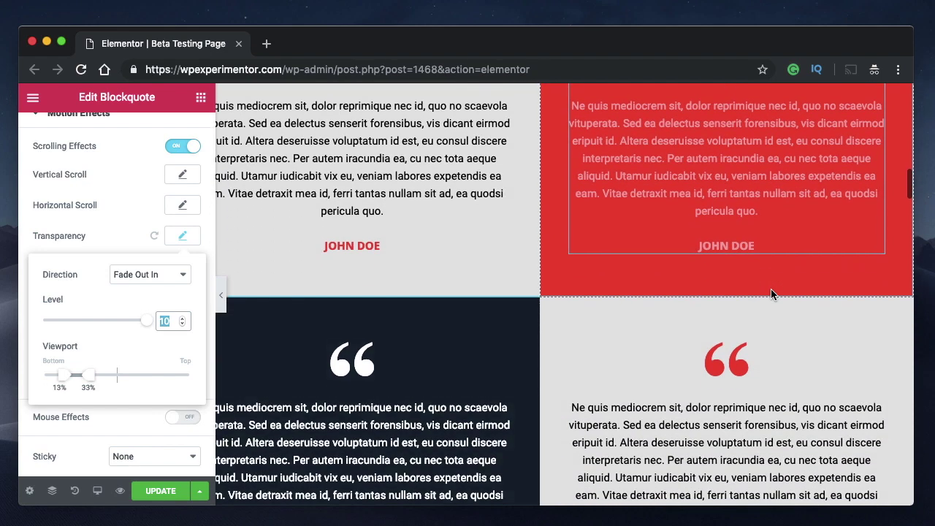
scroll(770, 295, "down", 1)
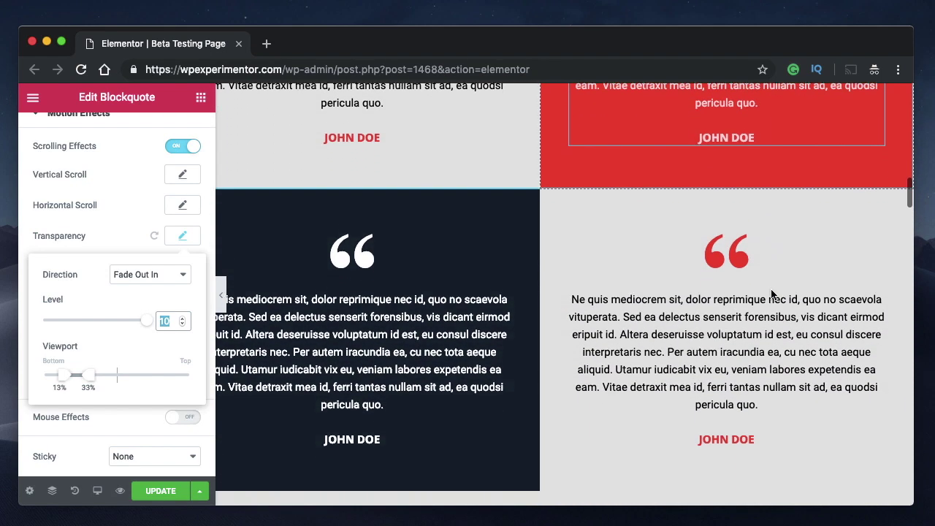
scroll(772, 294, "up", 3)
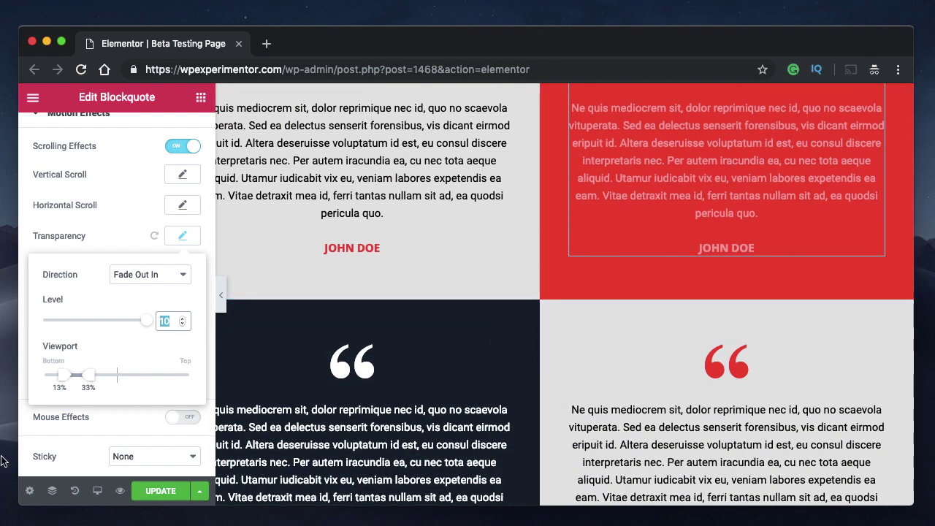
Extend the transparency viewport's upper limit to 100% and raise its lower limit to just past the middle
left_click_drag(88, 375, 211, 376)
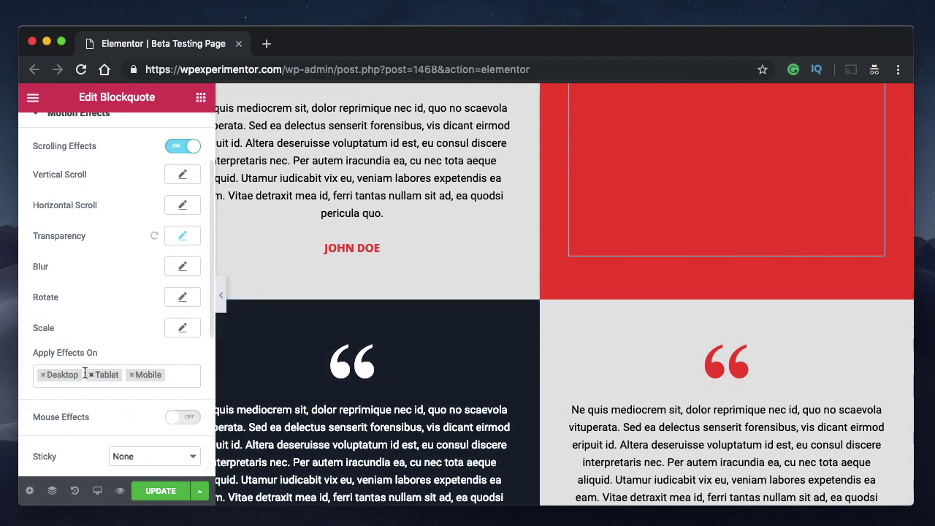
left_click(182, 237)
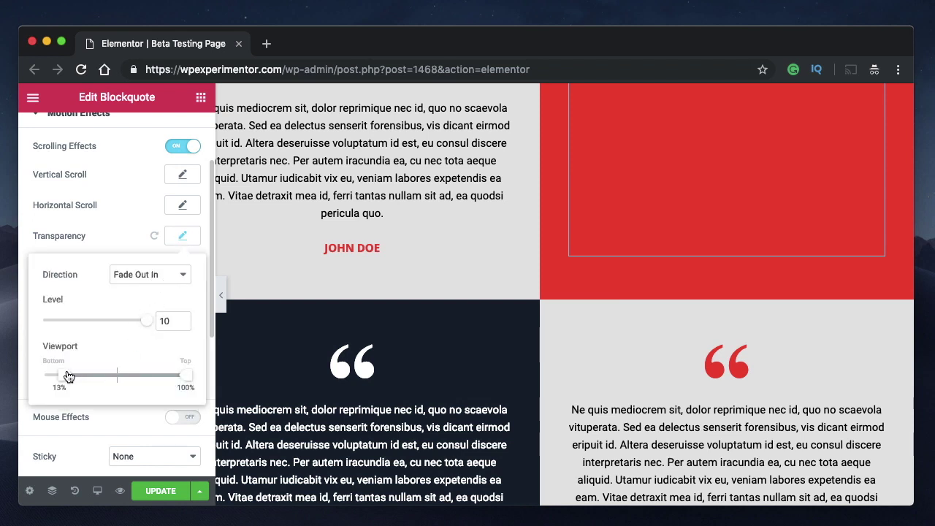
left_click_drag(64, 378, 121, 377)
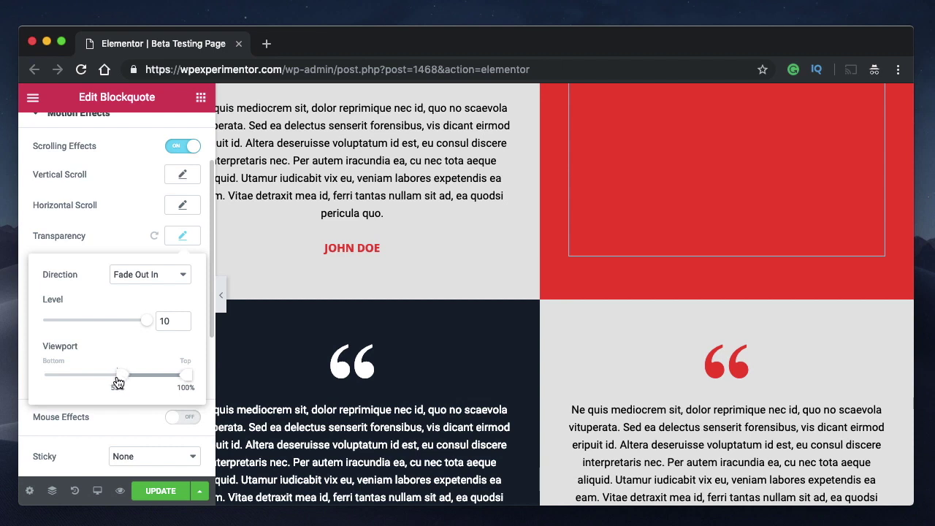
Set the upper limit of the transparency viewport to 86% and preview the red-background blockquote's fade across the page
left_click_drag(187, 379, 168, 381)
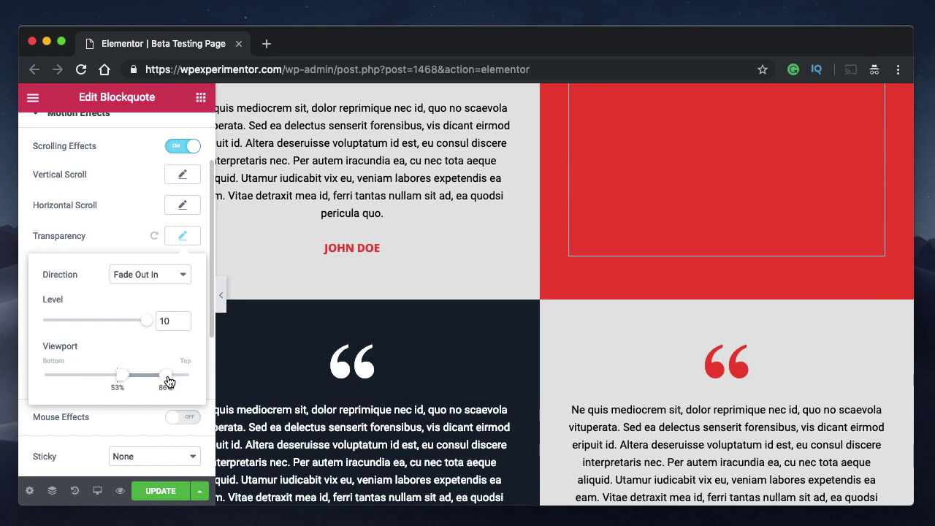
scroll(575, 288, "down", 10)
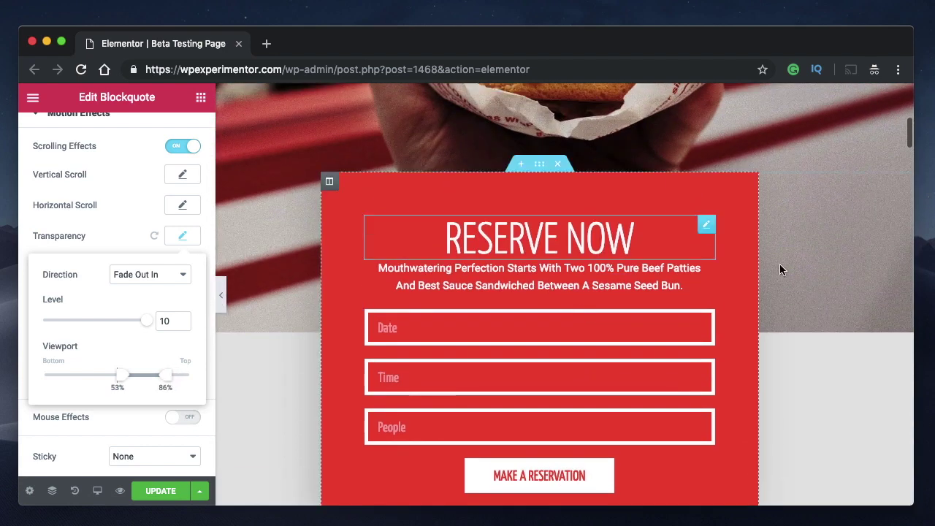
scroll(808, 361, "down", 5)
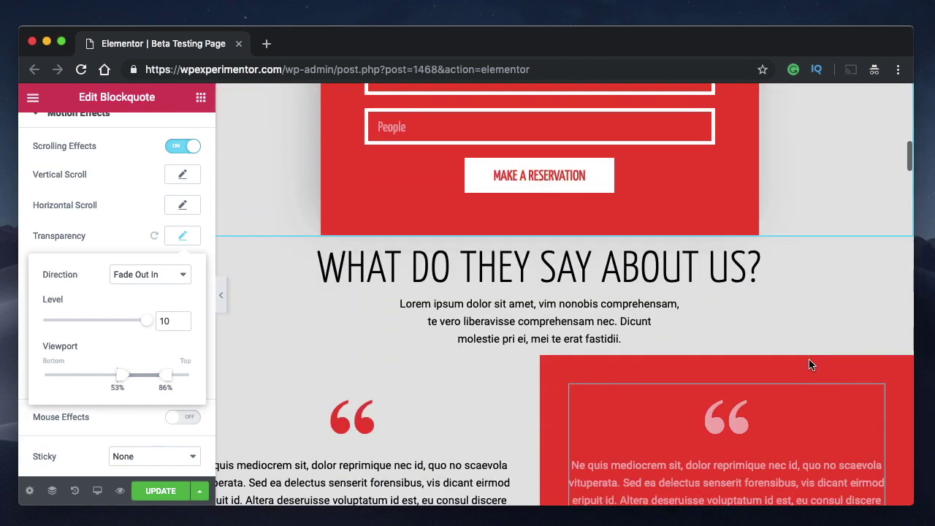
scroll(809, 364, "down", 2)
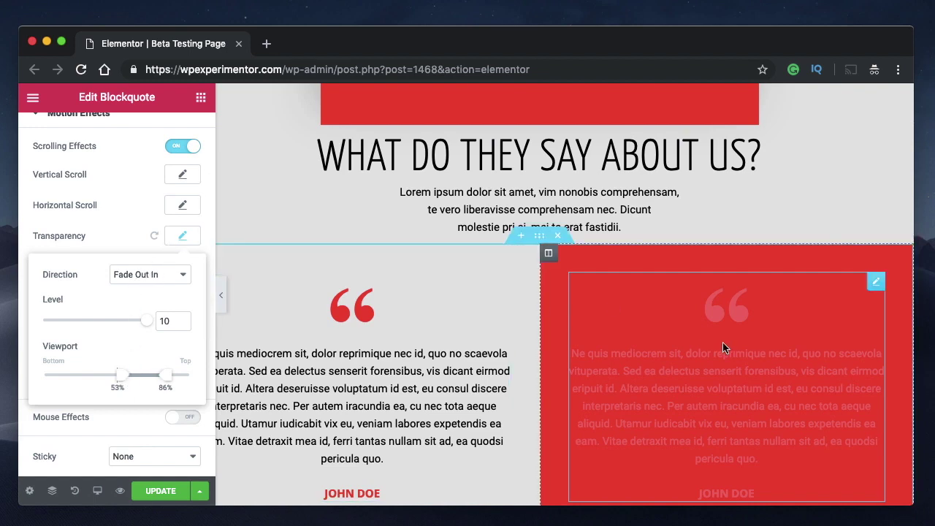
scroll(723, 347, "down", 2)
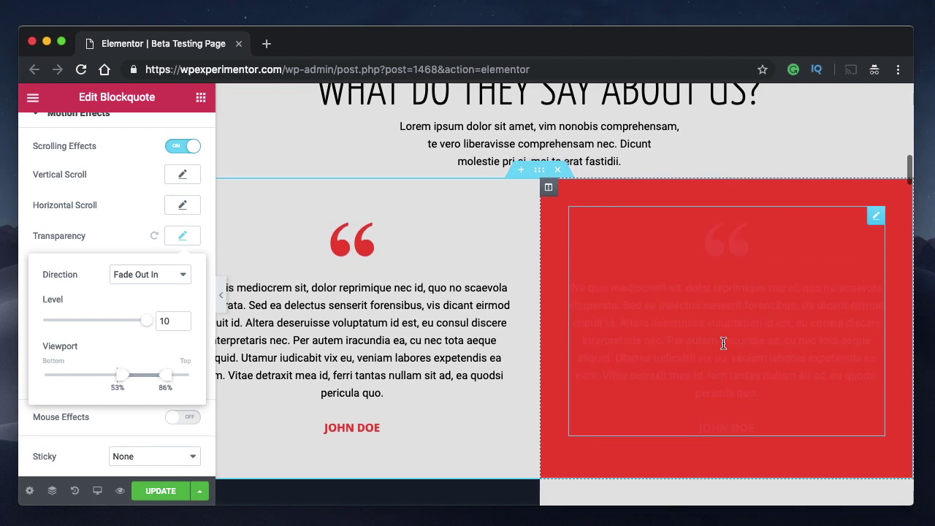
scroll(723, 343, "down", 2)
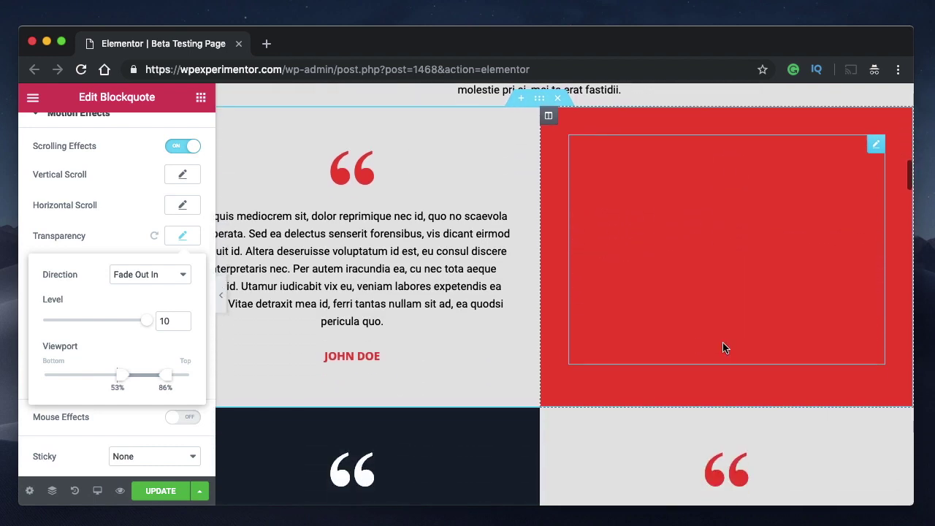
scroll(723, 348, "down", 1)
scroll(723, 348, "down", 3)
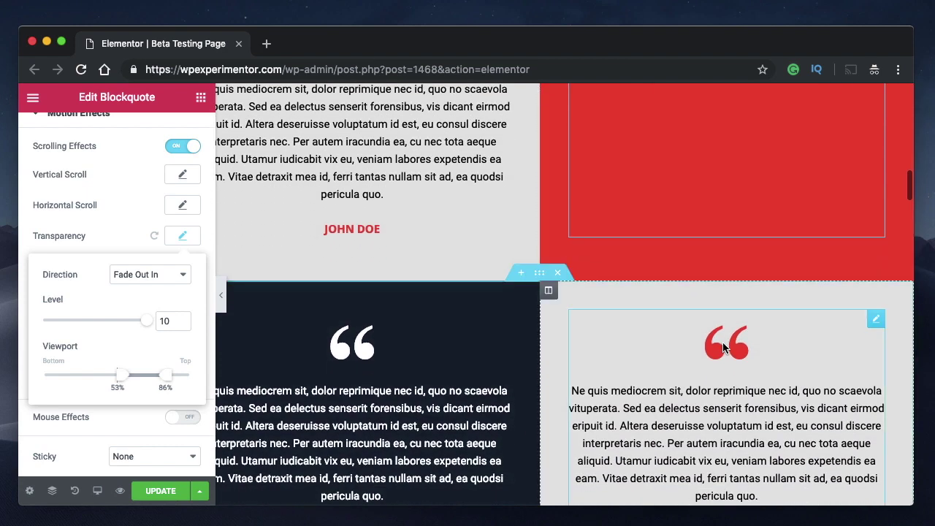
scroll(723, 348, "down", 3)
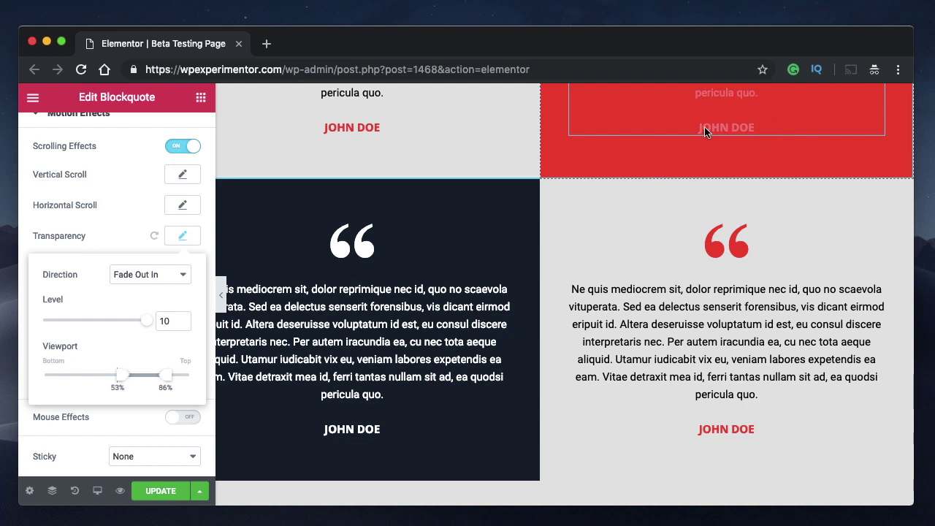
Set the transparency viewport range to 36%–68% and preview how the red-background blockquote fades out and in
left_click_drag(162, 378, 103, 379)
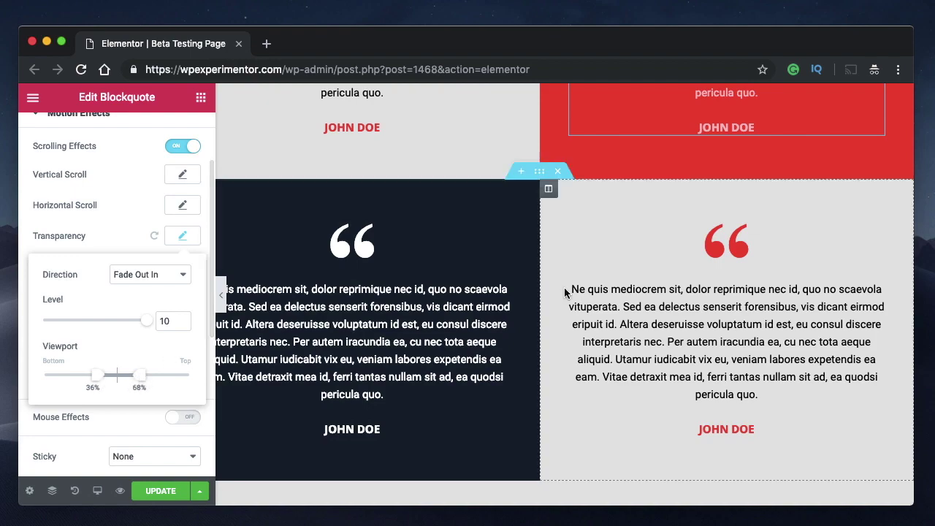
scroll(548, 279, "up", 15)
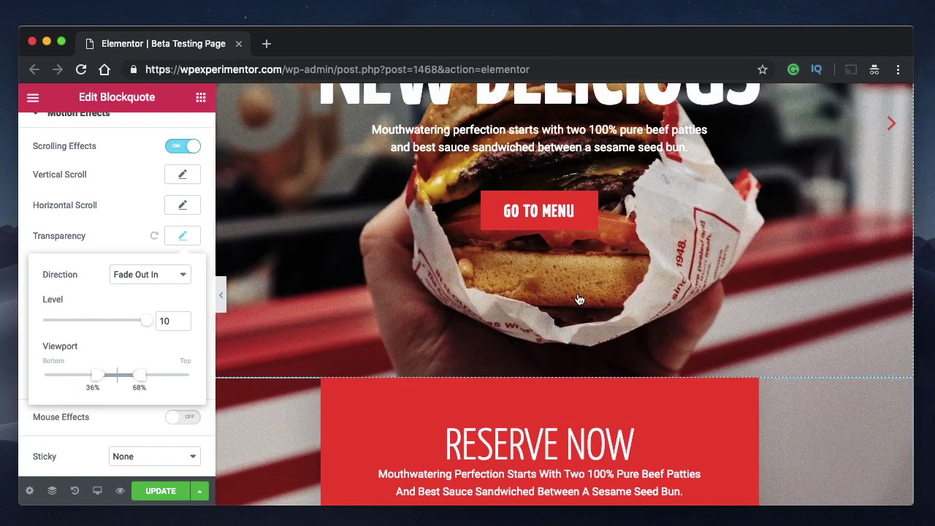
scroll(578, 296, "down", 8)
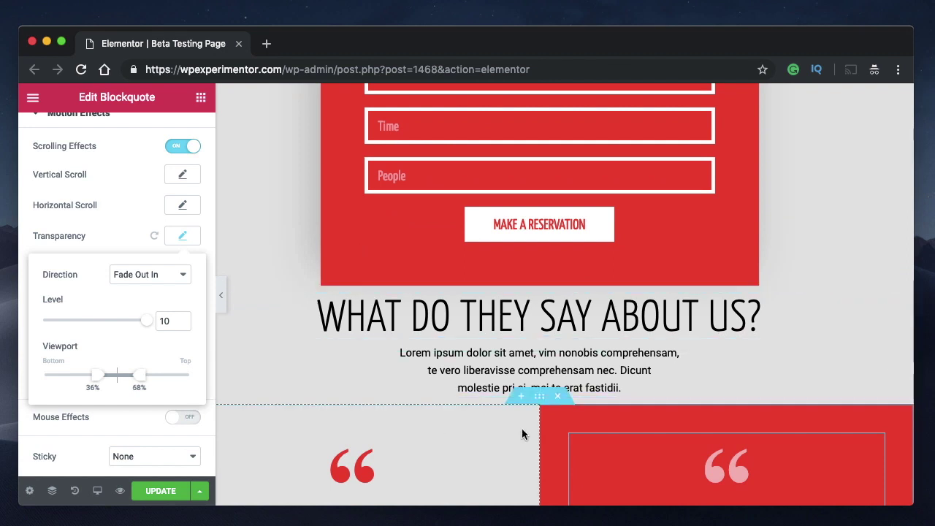
scroll(521, 431, "down", 1)
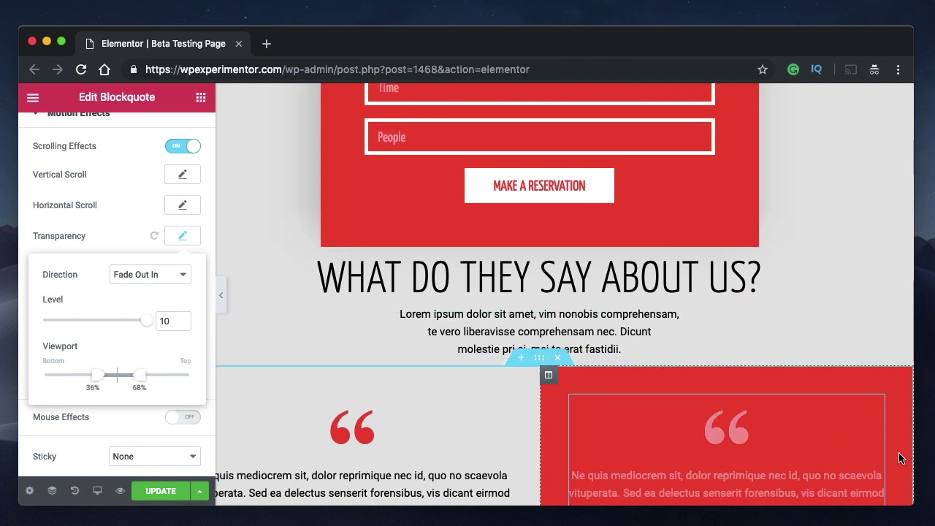
scroll(901, 458, "down", 2)
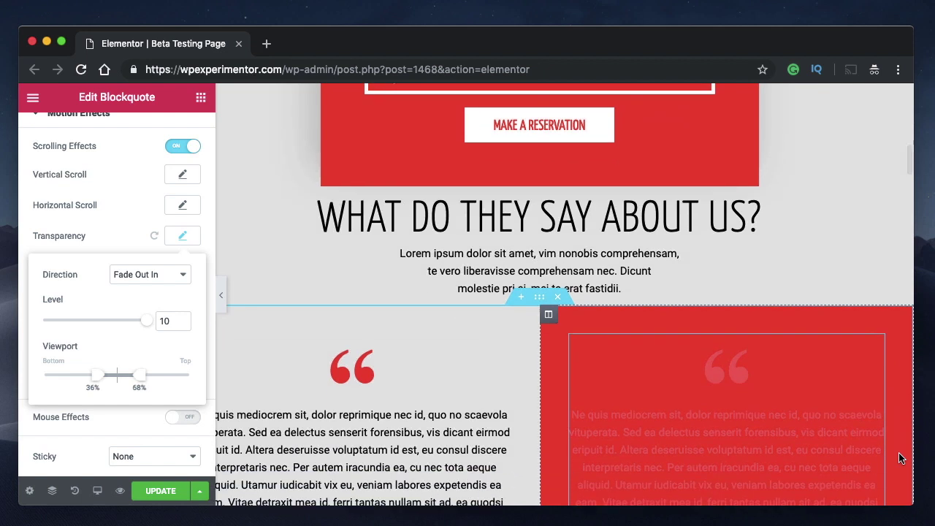
scroll(902, 458, "down", 3)
scroll(901, 459, "down", 4)
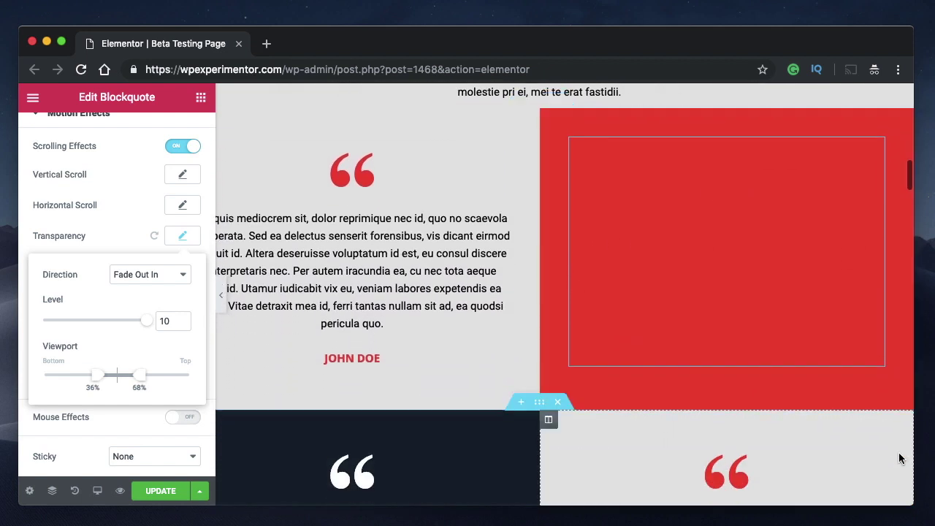
scroll(900, 458, "down", 5)
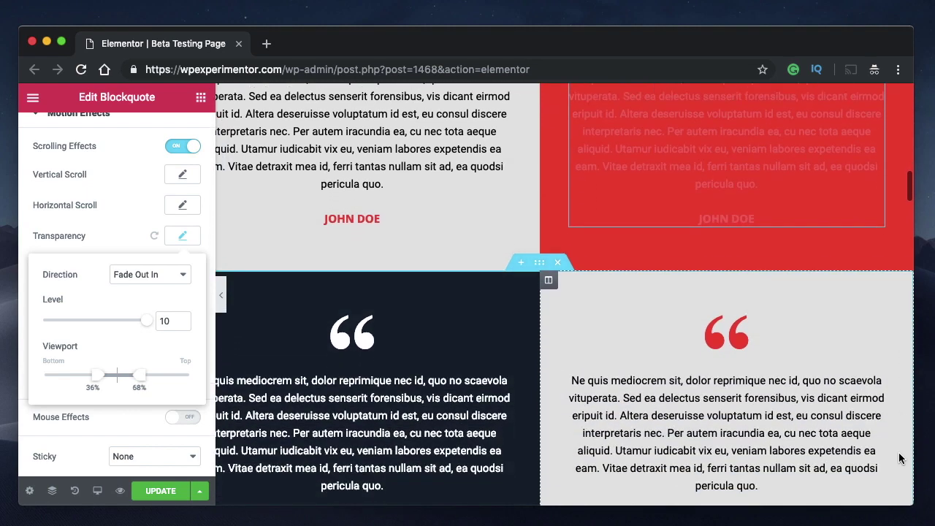
scroll(795, 153, "down", 2)
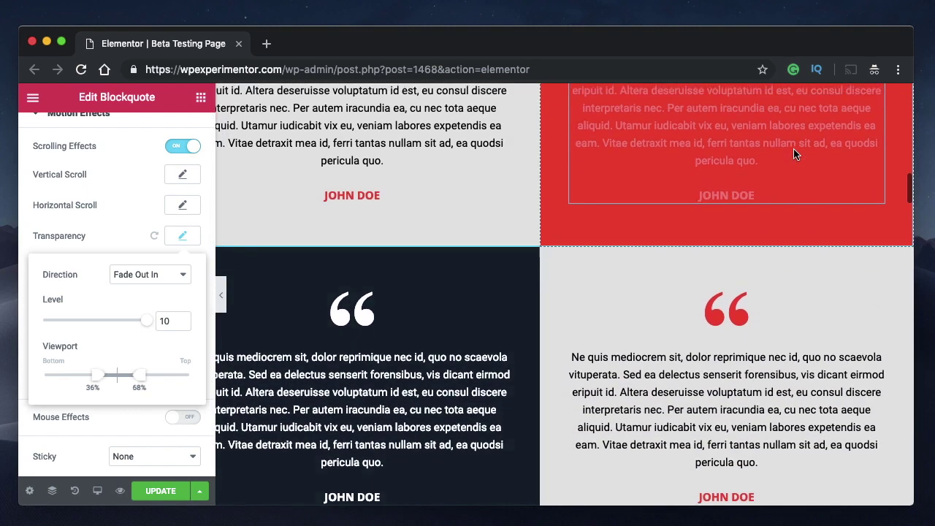
Set the transparency viewport range to 14%–42% and preview the fade on the red-background blockquote
scroll(795, 150, "up", 10)
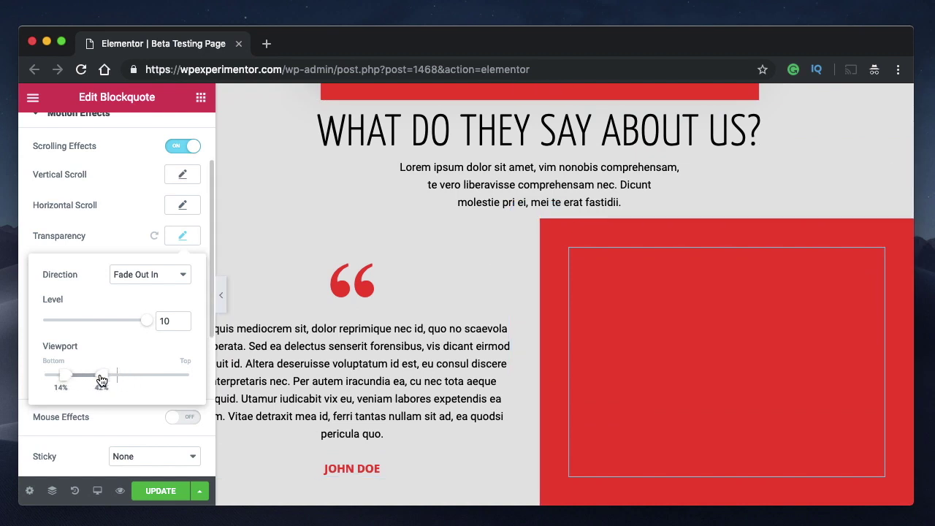
scroll(802, 396, "up", 10)
scroll(760, 388, "down", 7)
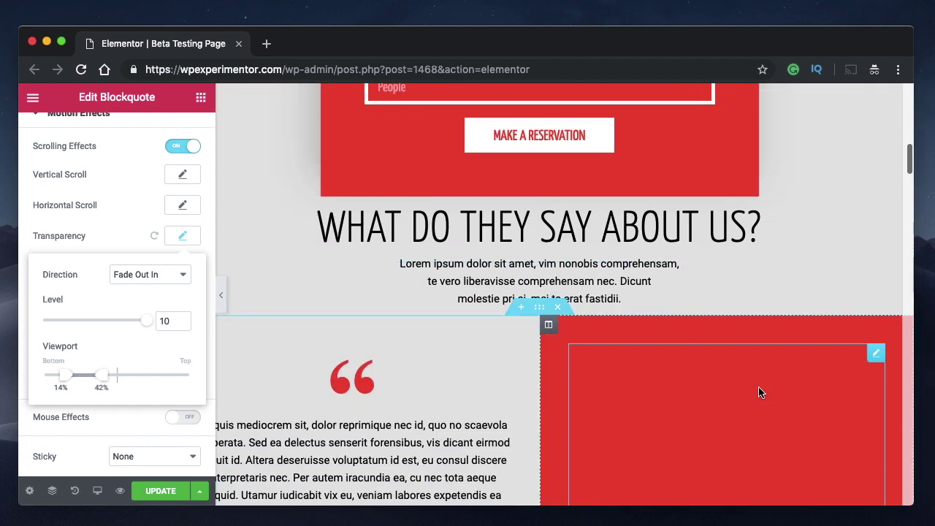
scroll(687, 413, "down", 2)
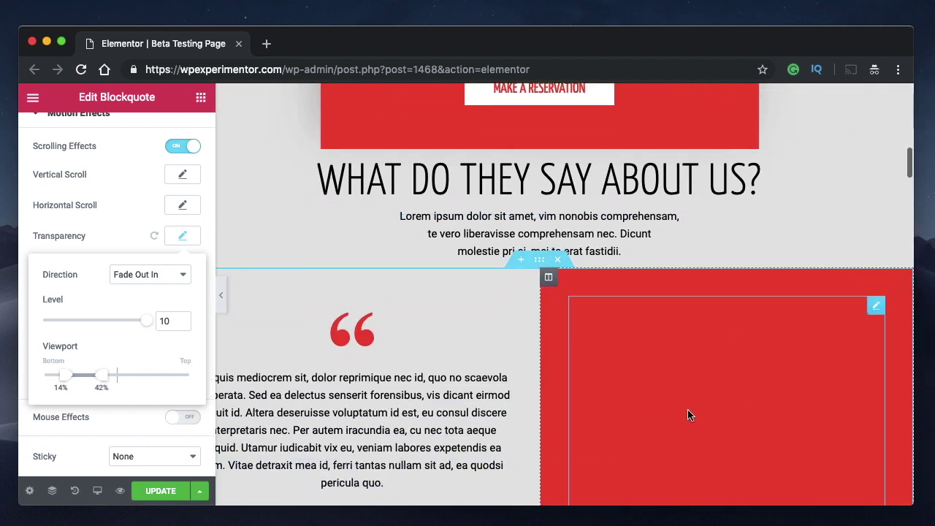
scroll(688, 414, "down", 1)
scroll(688, 415, "down", 6)
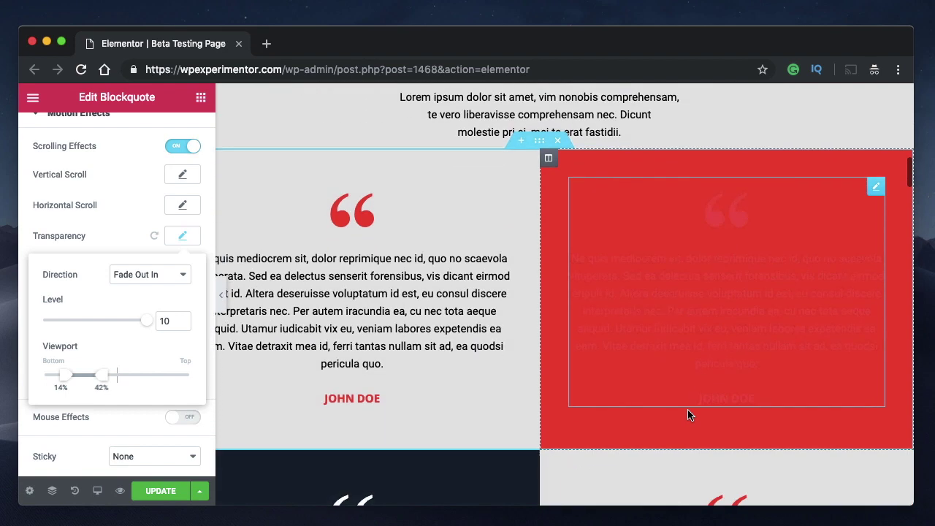
scroll(687, 410, "up", 3)
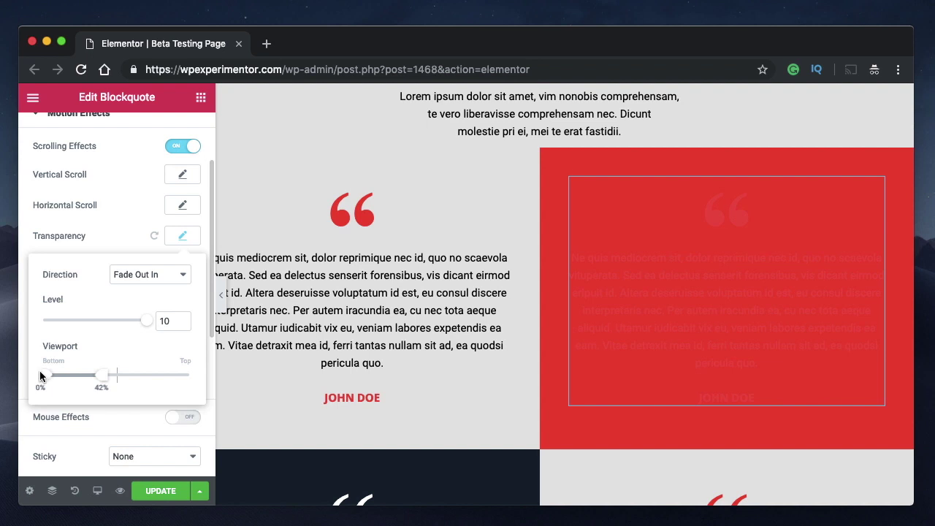
Set the transparency viewport range to 0%–19% and check the blockquote as it enters the visible page area
mouse_move(103, 381)
left_mouse_down()
mouse_move(79, 379)
mouse_move(89, 380)
left_mouse_up()
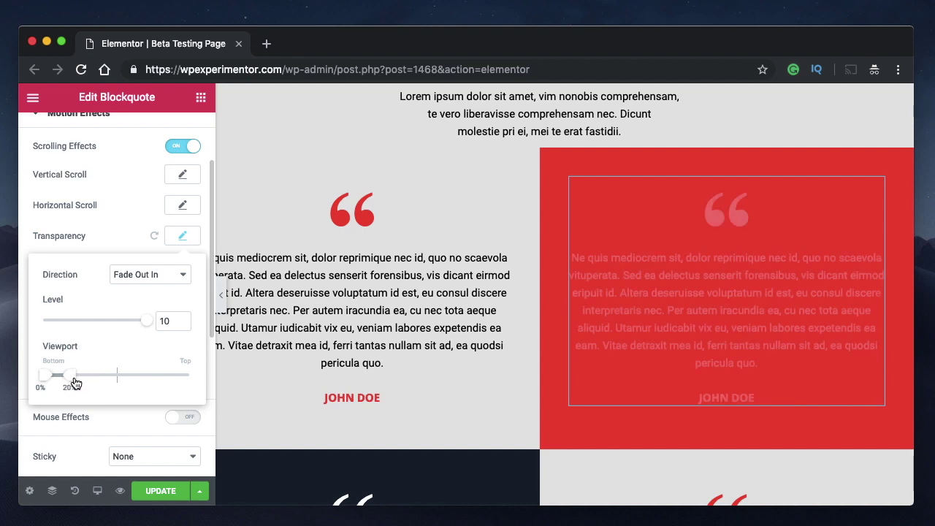
scroll(716, 289, "up", 5)
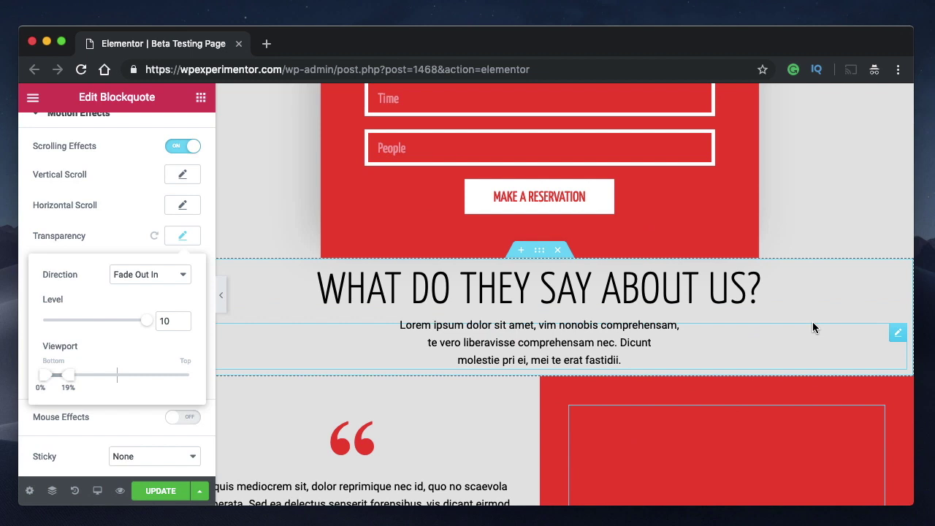
scroll(813, 328, "down", 1)
scroll(813, 327, "down", 2)
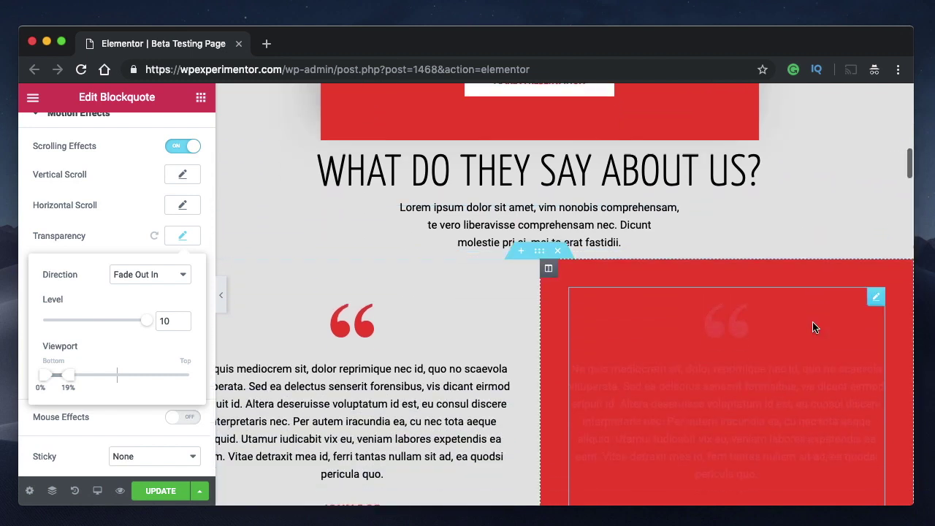
Examine the red-background blockquote's transparency from the reservation form section down to the second row of testimonials
scroll(814, 327, "up", 3)
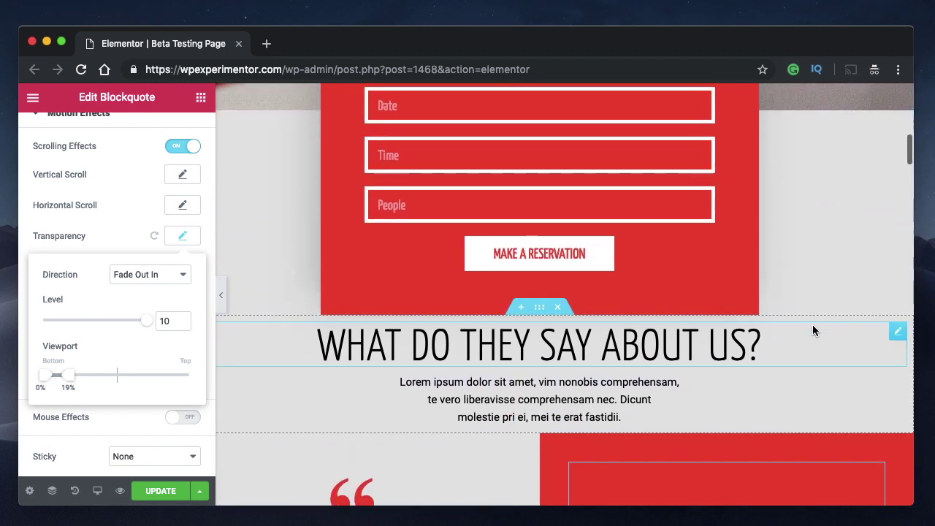
scroll(782, 470, "down", 1)
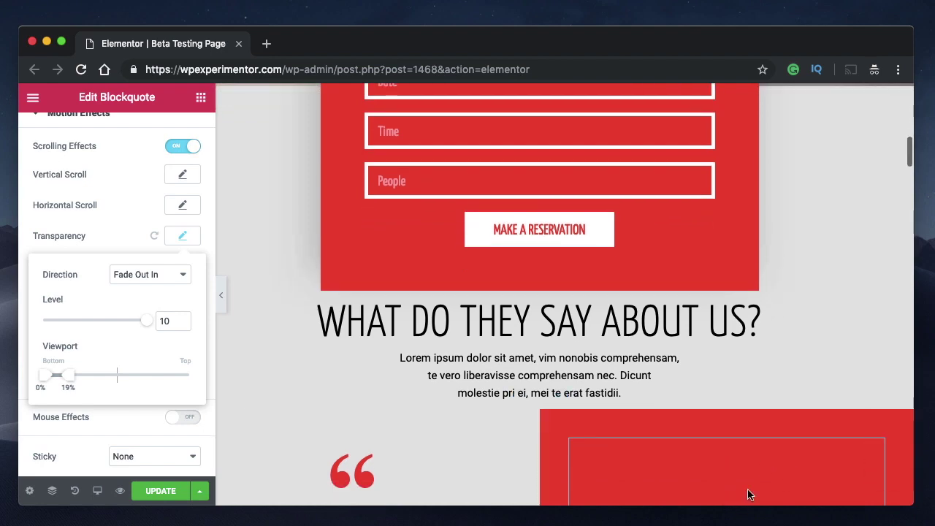
scroll(744, 490, "down", 2)
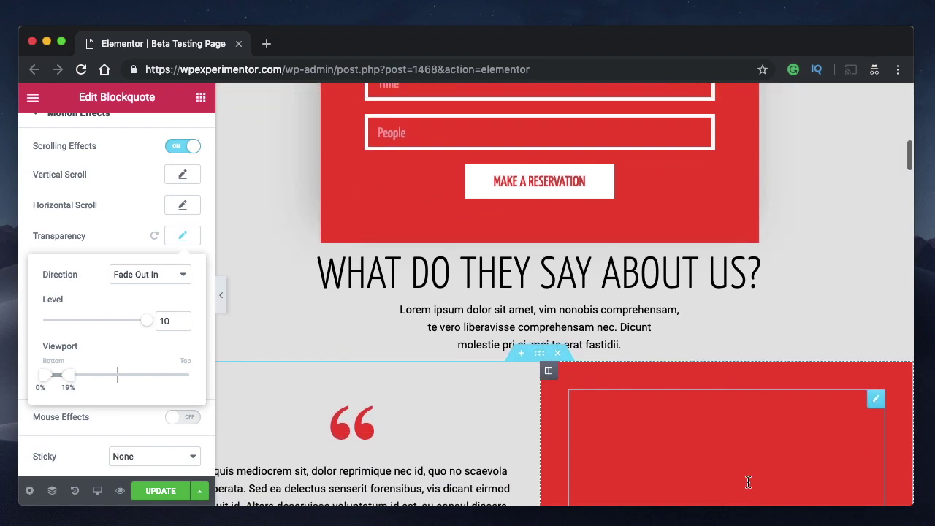
scroll(748, 482, "down", 1)
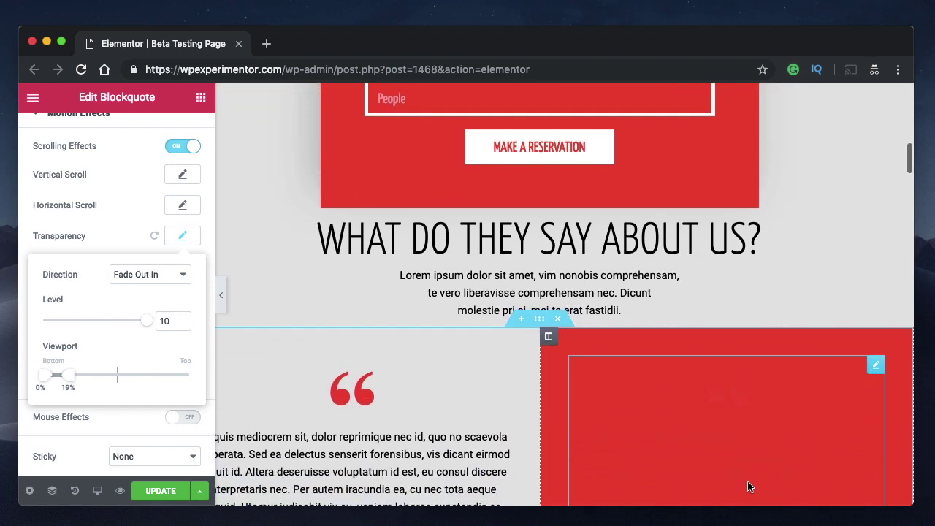
scroll(748, 486, "down", 2)
scroll(748, 486, "down", 1)
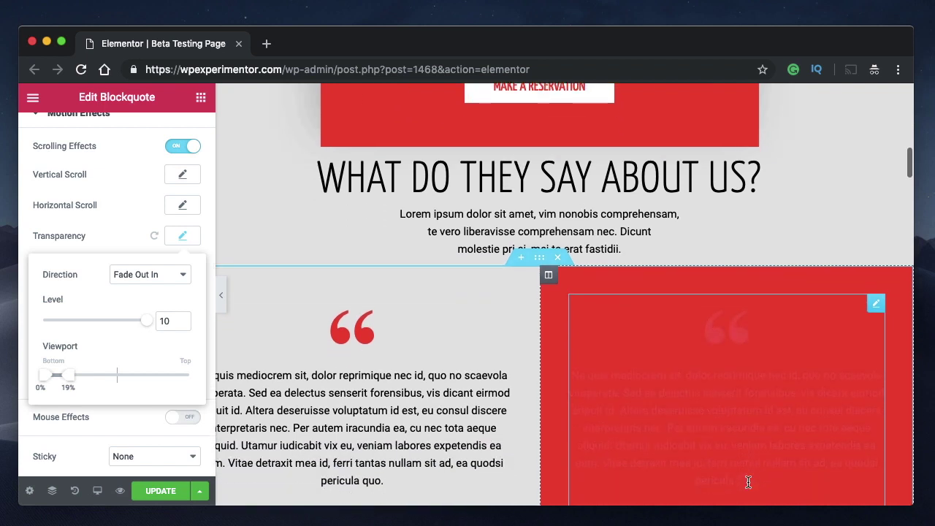
scroll(749, 485, "down", 3)
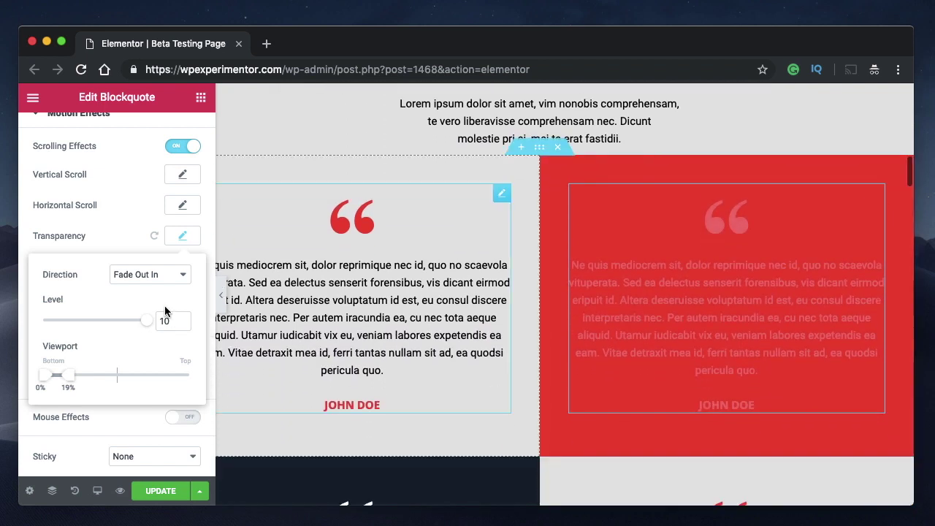
scroll(643, 402, "down", 5)
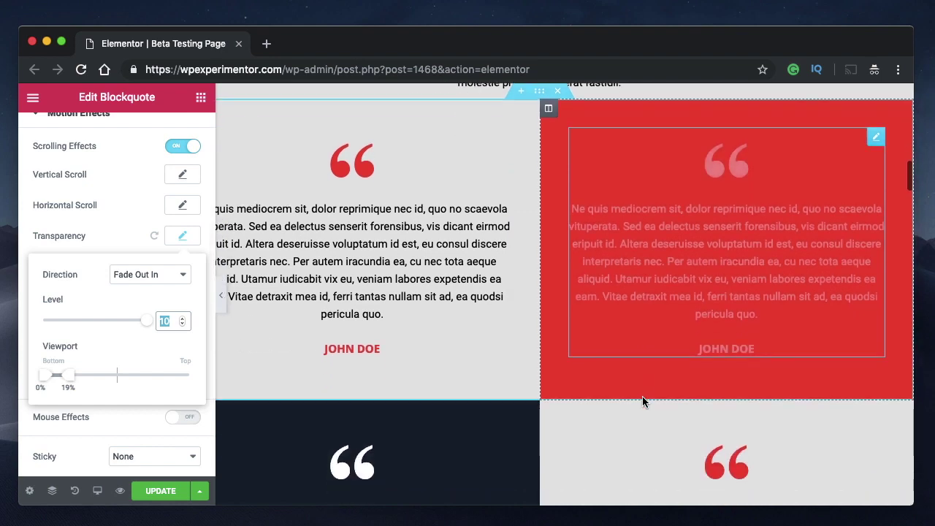
scroll(643, 402, "down", 2)
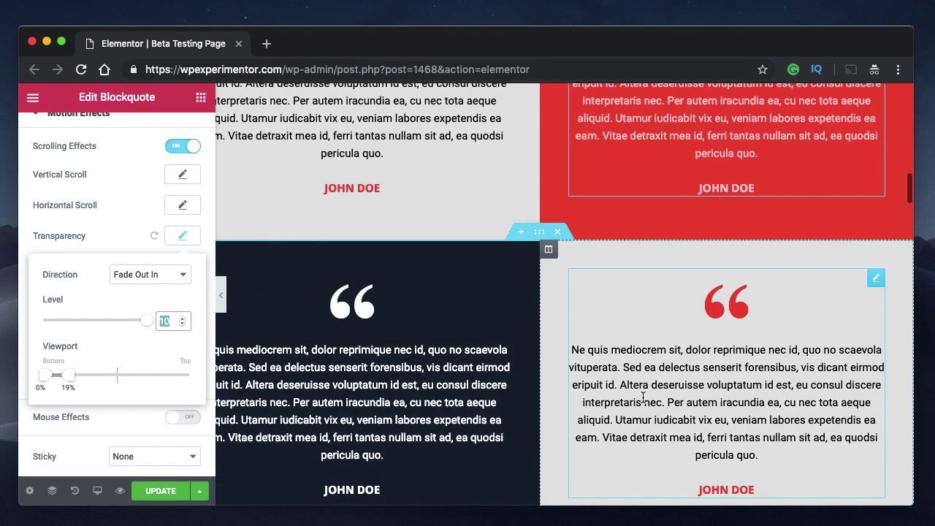
Change the blockquote's transparency direction to Fade In Out
scroll(706, 172, "up", 2)
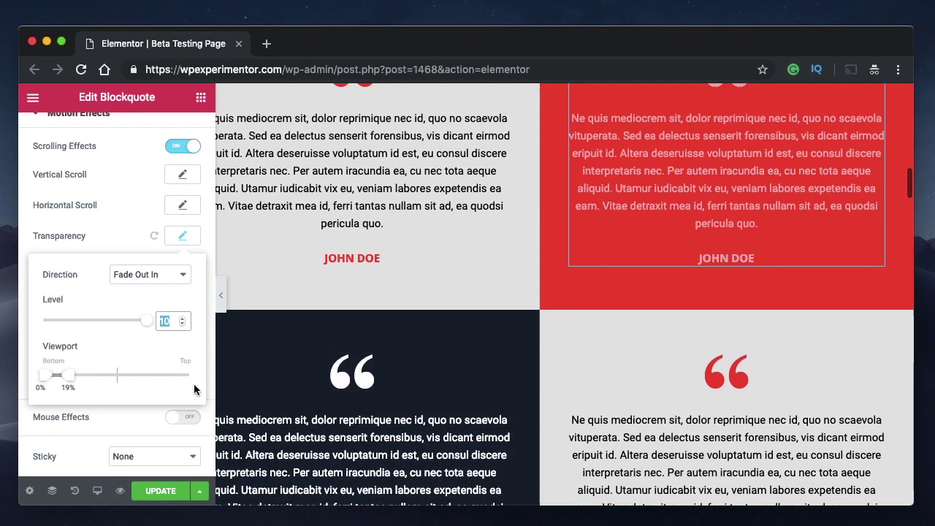
left_click(148, 283)
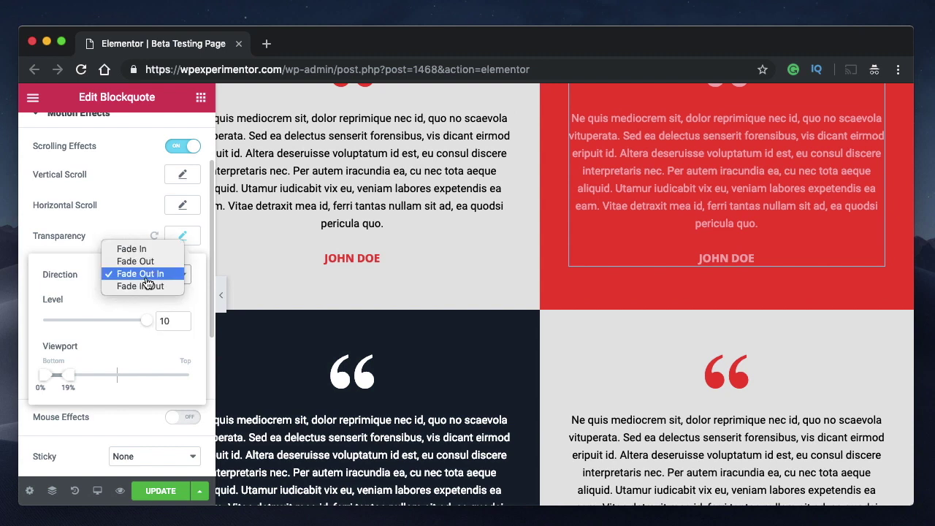
left_click(159, 286)
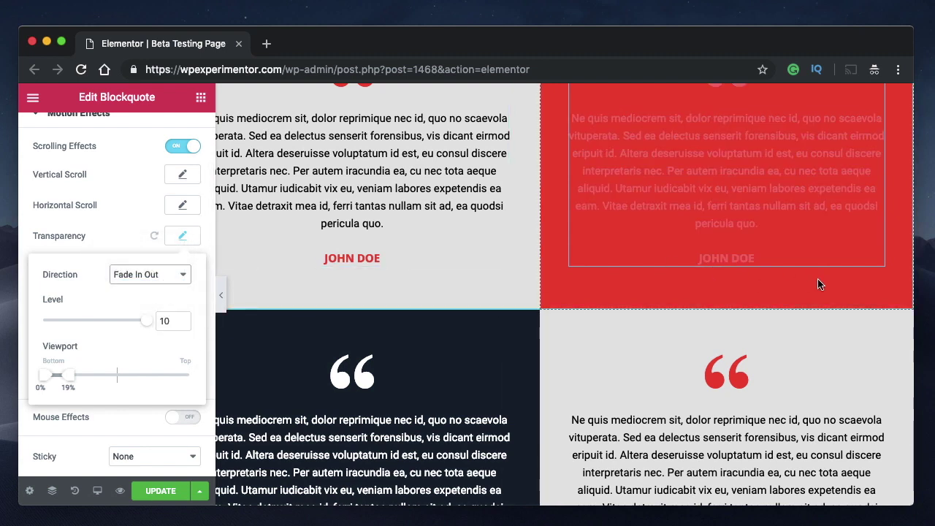
Set the transparency viewport range to 0%–51% and preview the fade between the reservation form and the first testimonial row
scroll(818, 283, "up", 5)
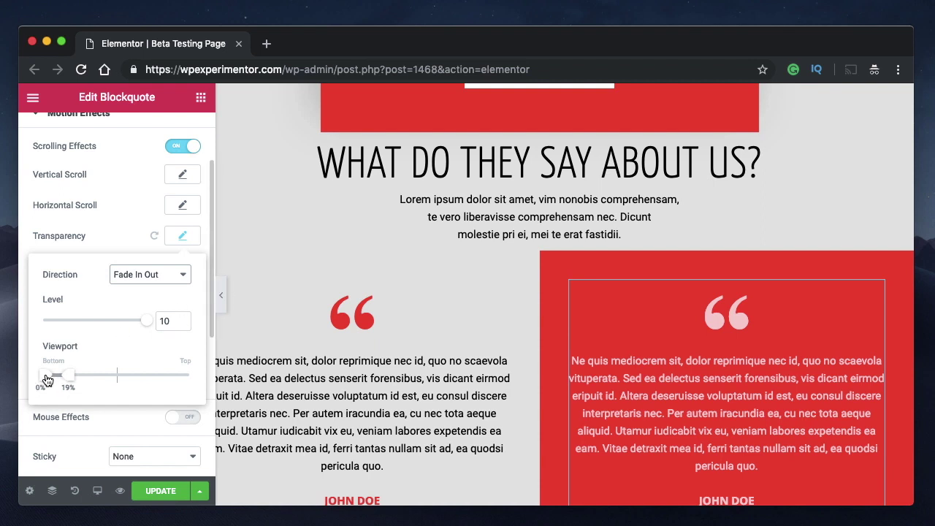
left_click_drag(79, 380, 113, 381)
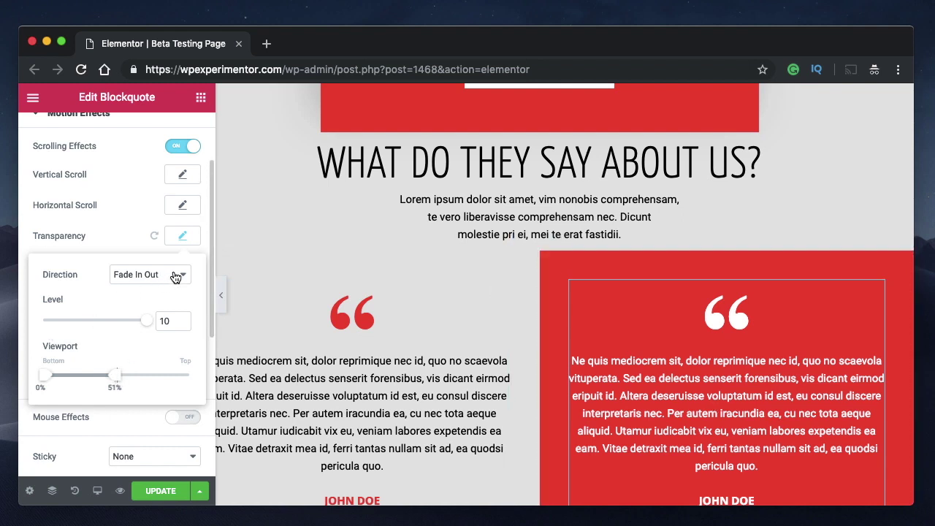
scroll(689, 388, "up", 5)
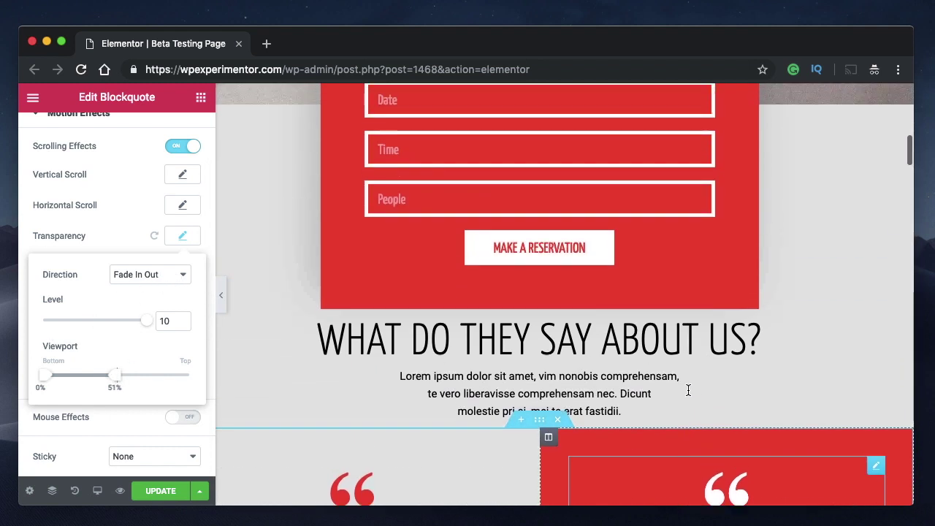
scroll(856, 393, "up", 2)
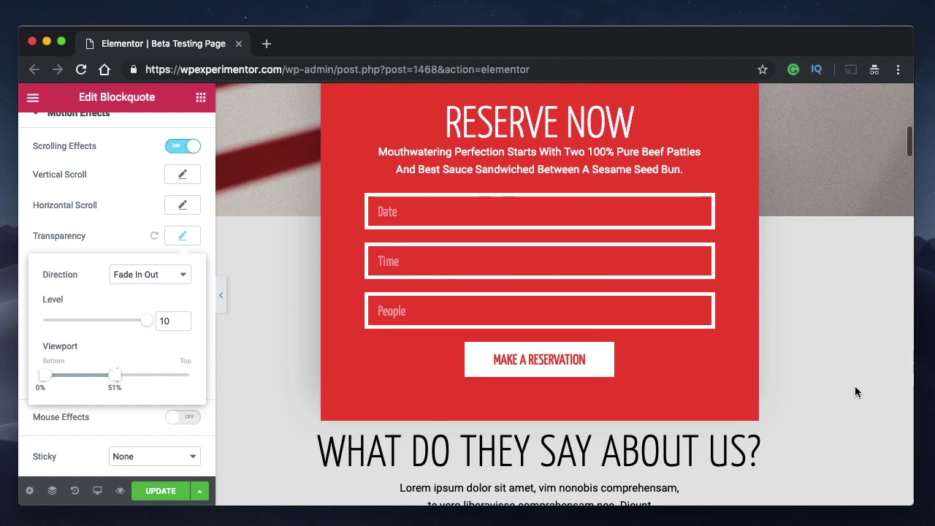
scroll(856, 392, "down", 2)
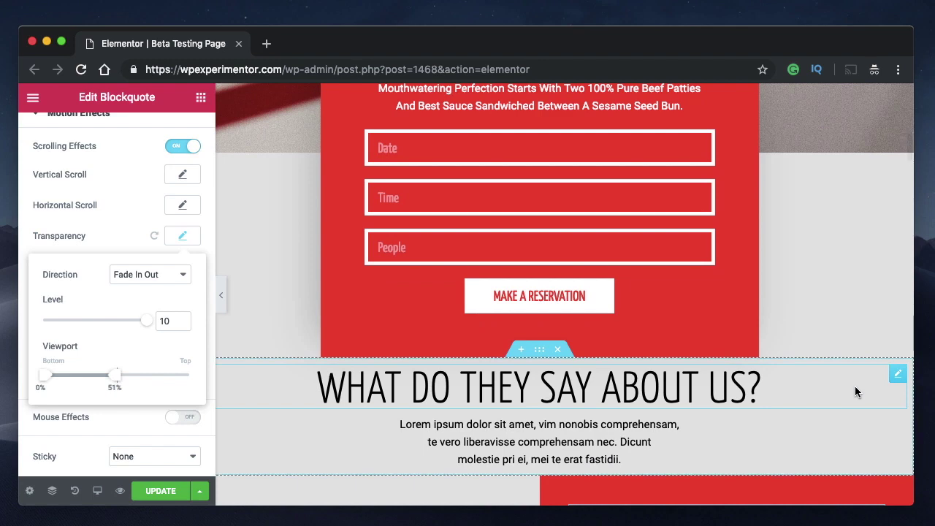
scroll(856, 392, "down", 4)
scroll(857, 392, "down", 5)
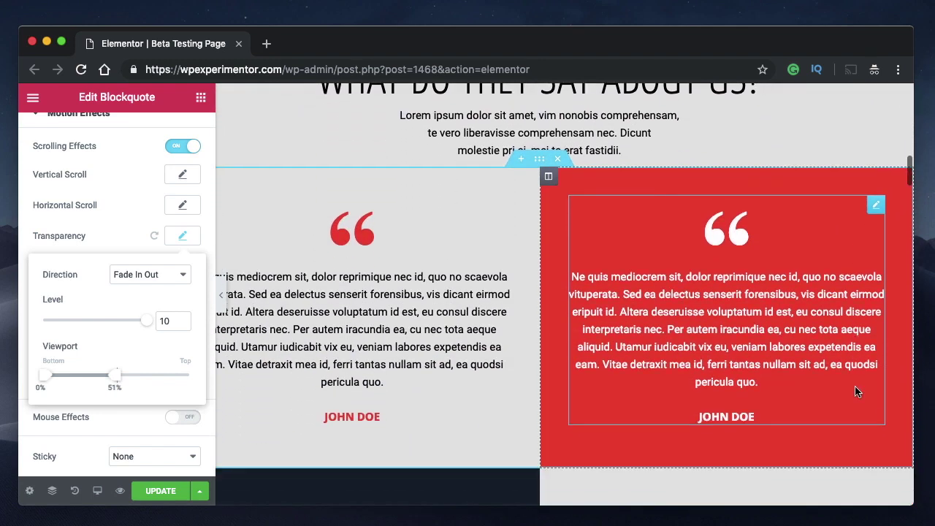
scroll(856, 392, "up", 9)
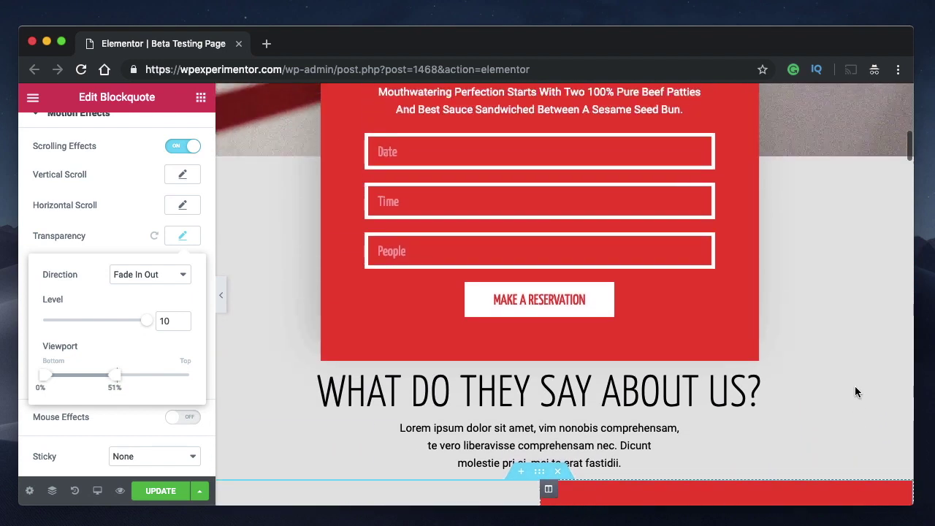
scroll(856, 392, "down", 4)
scroll(857, 393, "down", 3)
scroll(856, 393, "up", 3)
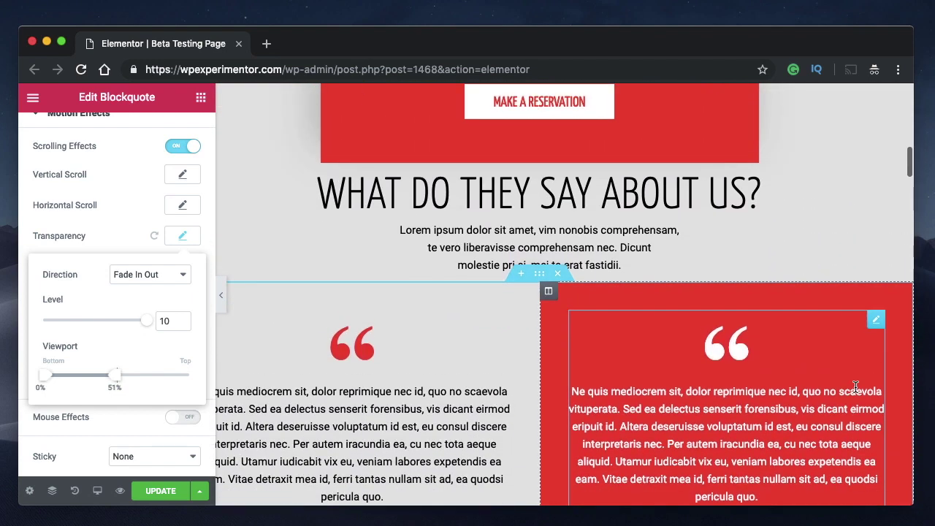
scroll(857, 392, "up", 3)
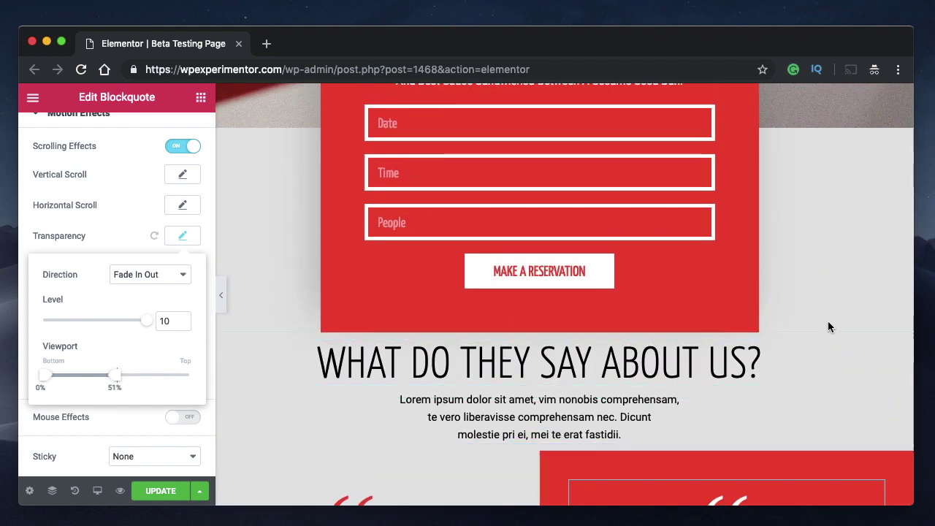
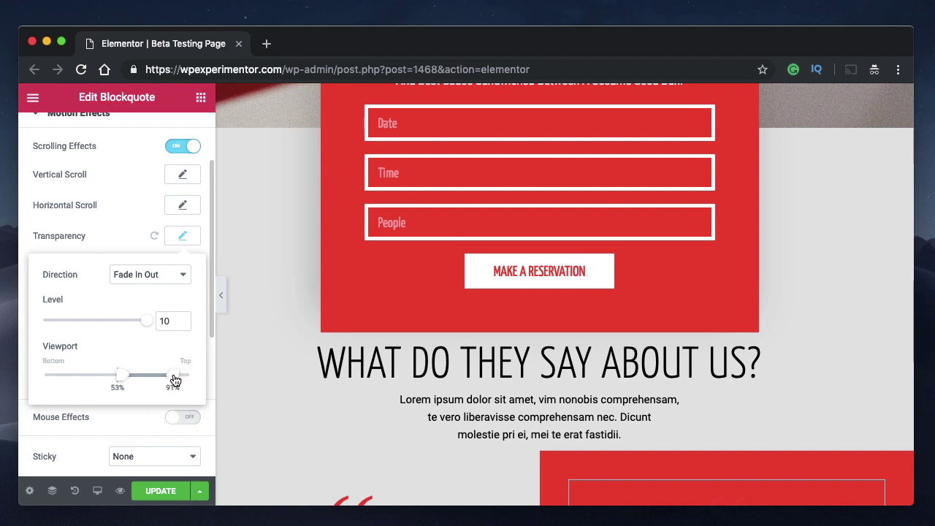
Examine the red-background blockquote's Fade In Out transparency over the 53%–91% viewport range, down to the second testimonial row
scroll(626, 328, "down", 2)
scroll(626, 328, "up", 2)
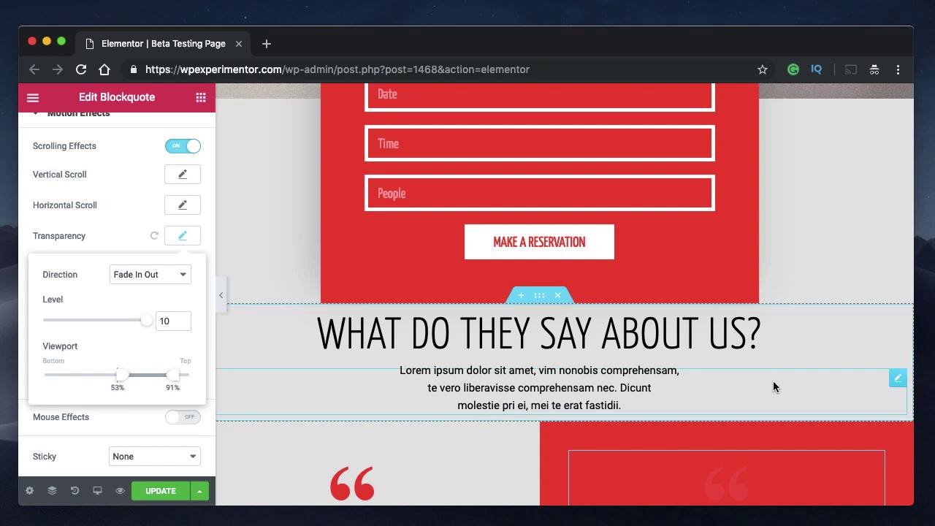
scroll(774, 385, "down", 1)
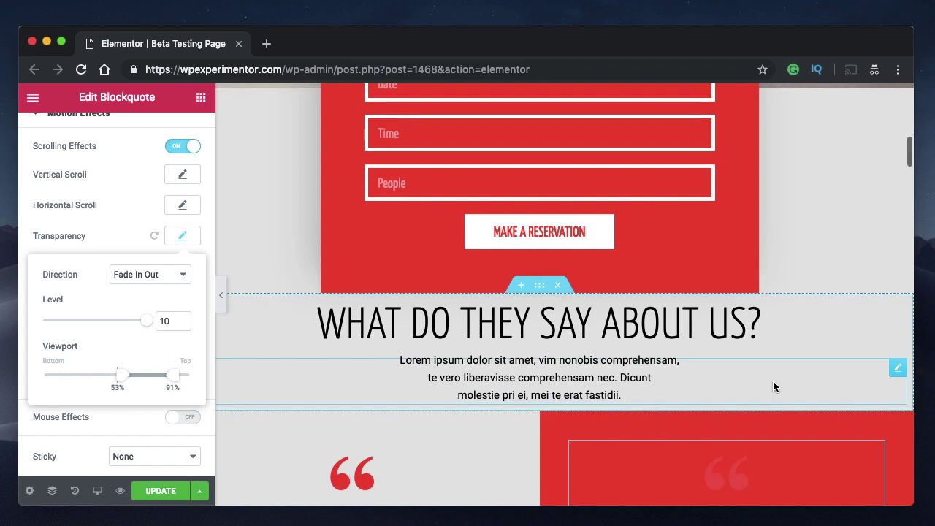
scroll(766, 413, "down", 3)
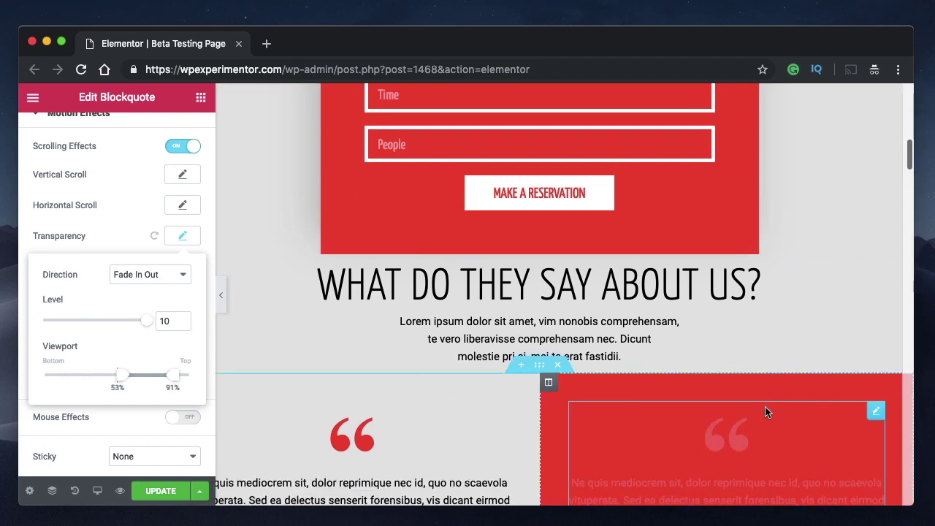
scroll(766, 413, "down", 5)
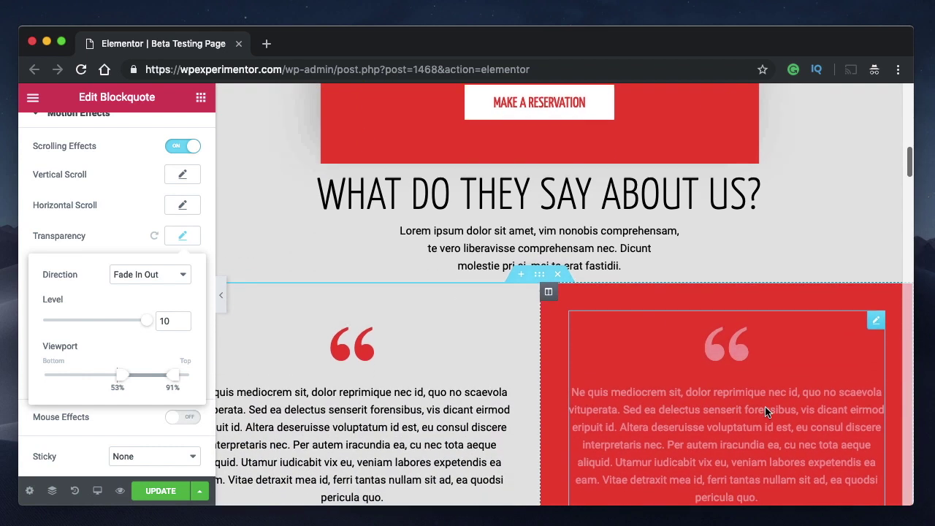
scroll(766, 413, "down", 3)
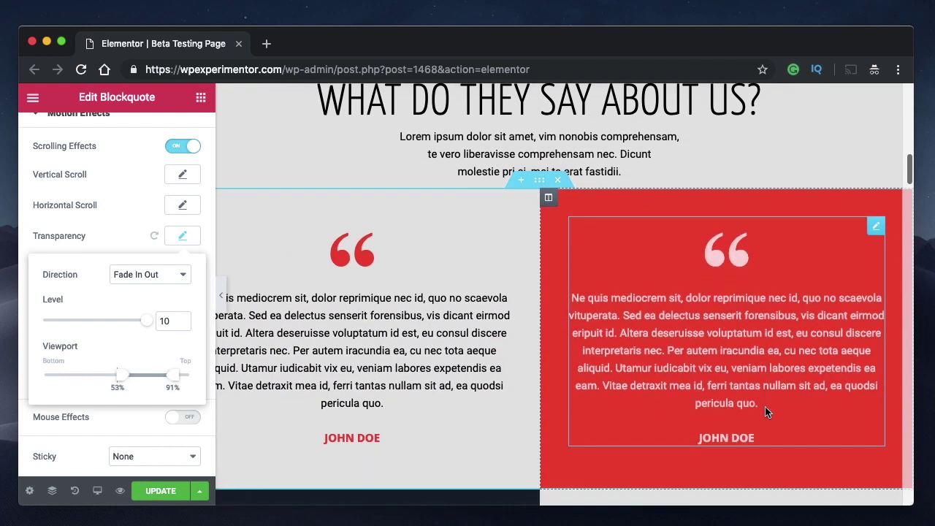
scroll(765, 411, "down", 3)
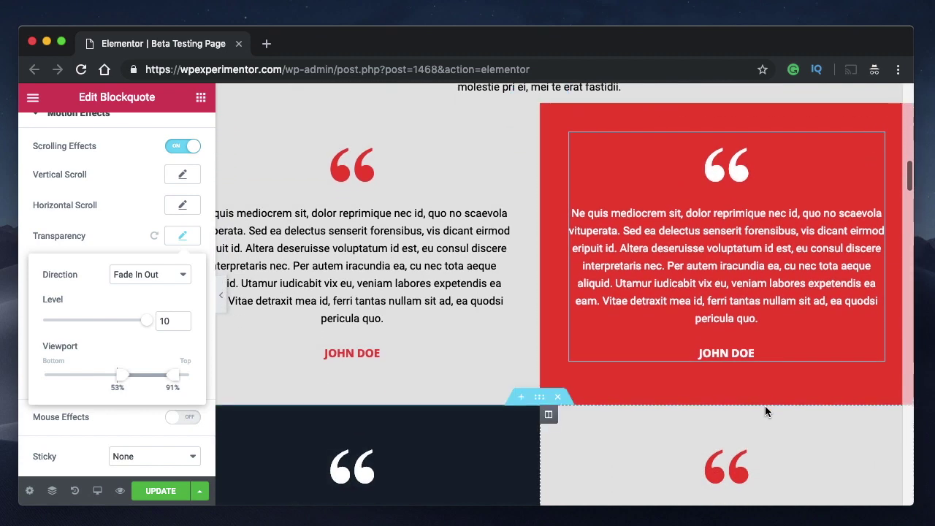
scroll(766, 411, "down", 2)
scroll(765, 406, "down", 3)
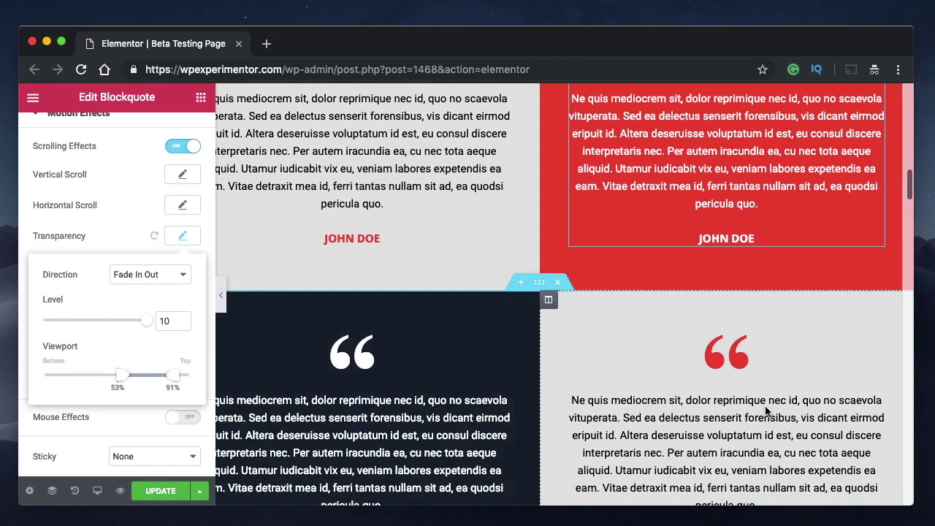
scroll(765, 406, "down", 3)
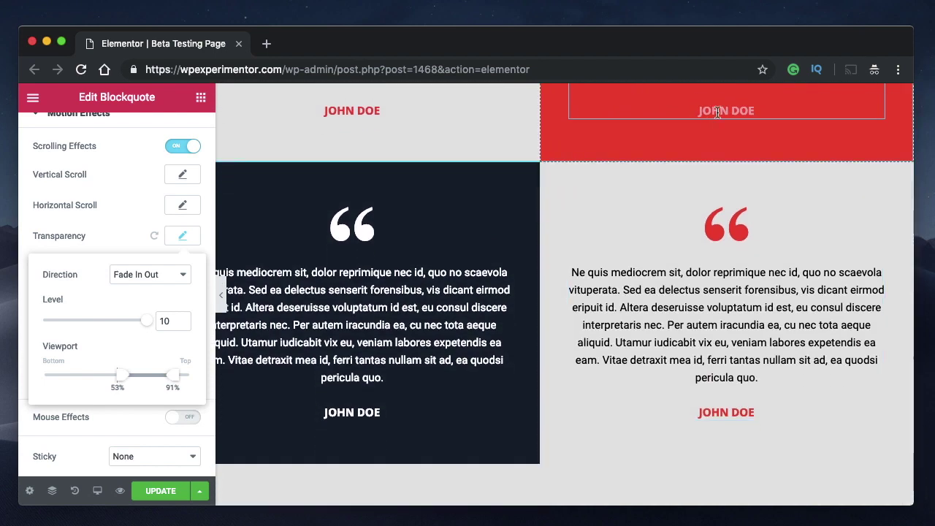
Narrow the transparency viewport range to 53%–72% and preview the blockquote as it enters below the reservation form
scroll(718, 111, "up", 1)
scroll(718, 112, "up", 6)
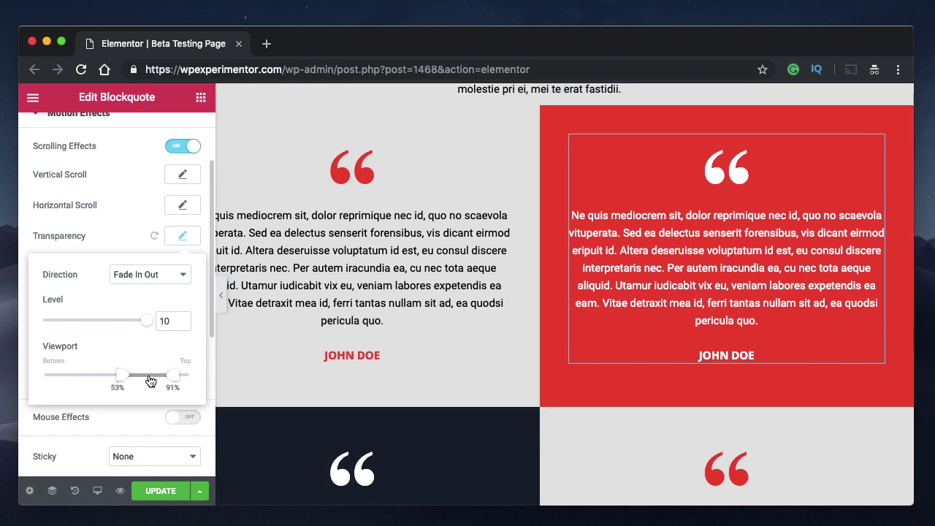
scroll(493, 359, "up", 10)
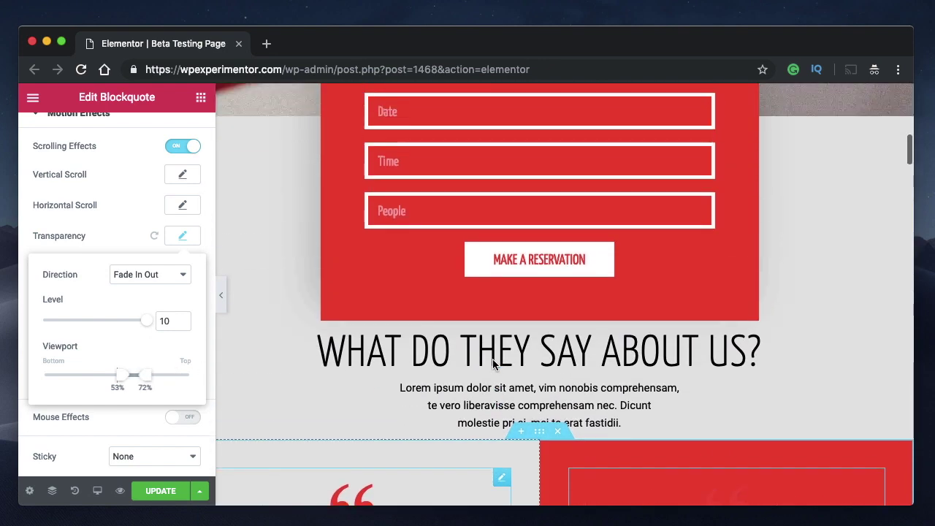
scroll(698, 411, "down", 1)
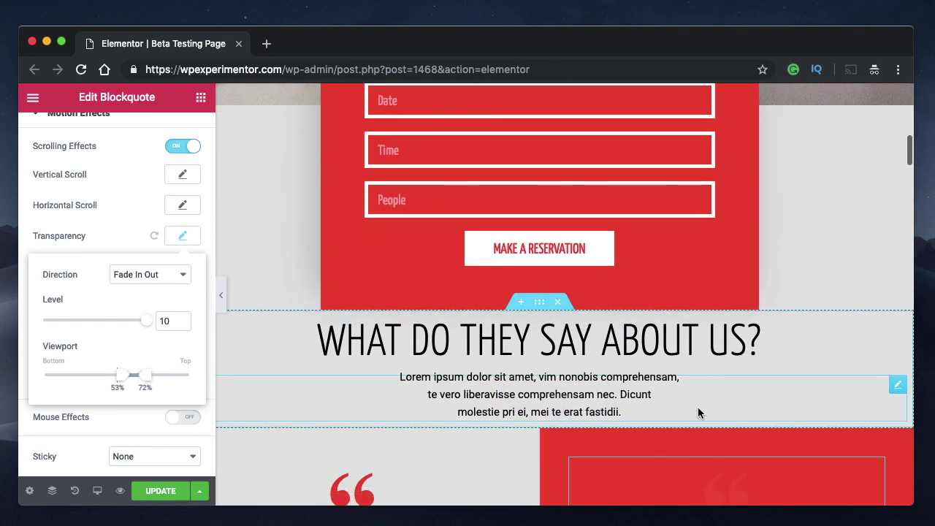
scroll(698, 413, "down", 3)
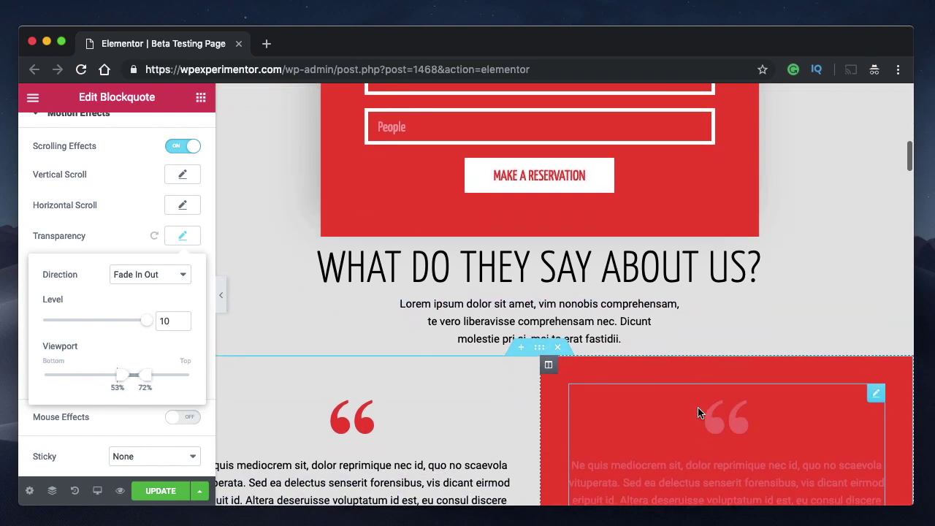
scroll(698, 413, "down", 2)
scroll(698, 409, "down", 1)
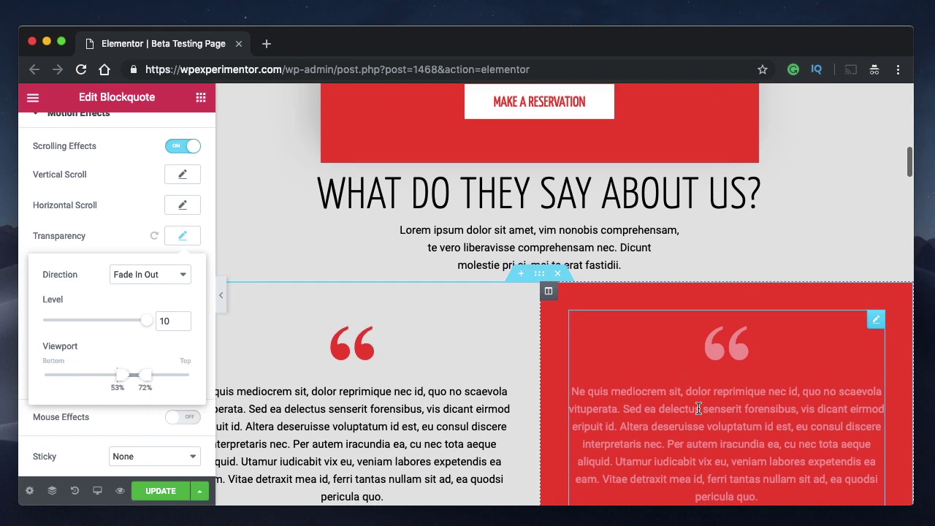
scroll(699, 409, "down", 1)
Examine the blockquote's fade again from the reservation form's lower part down to the second testimonial row
scroll(698, 410, "up", 3)
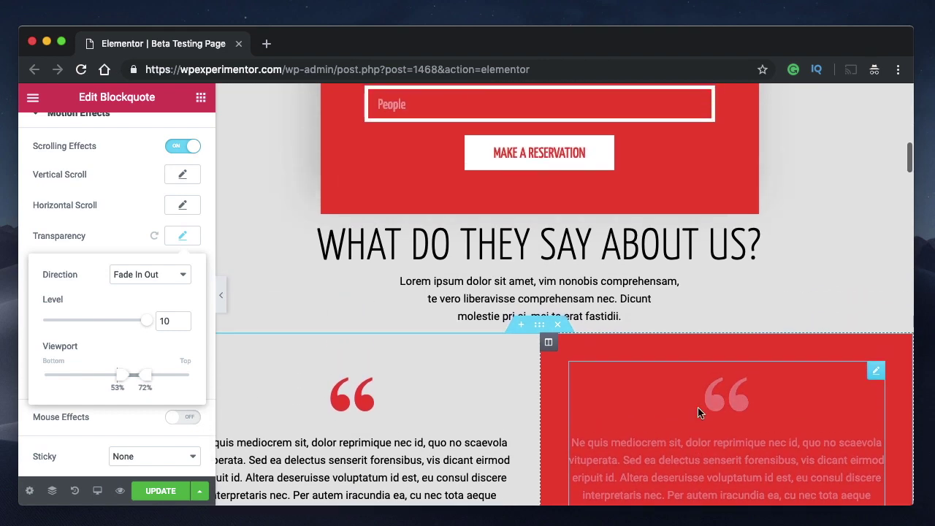
scroll(698, 413, "up", 4)
scroll(698, 412, "down", 2)
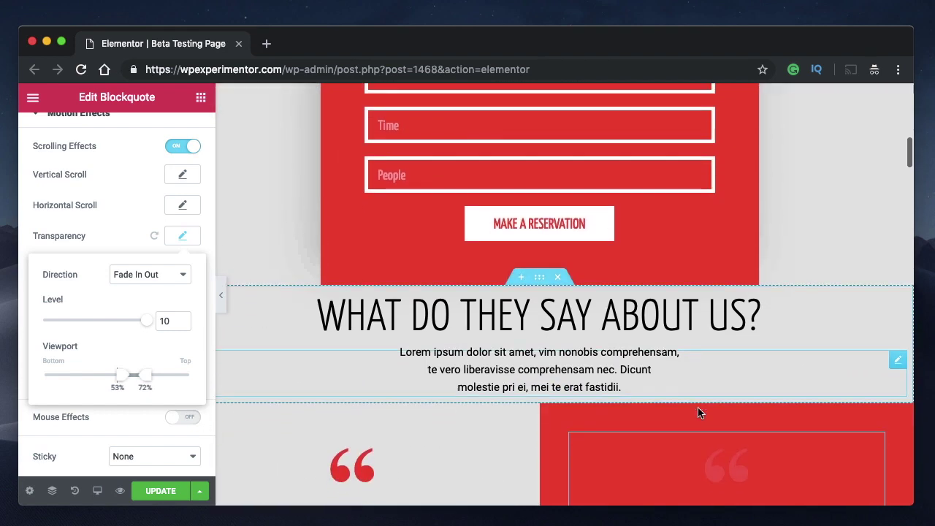
scroll(698, 413, "down", 2)
scroll(698, 413, "down", 4)
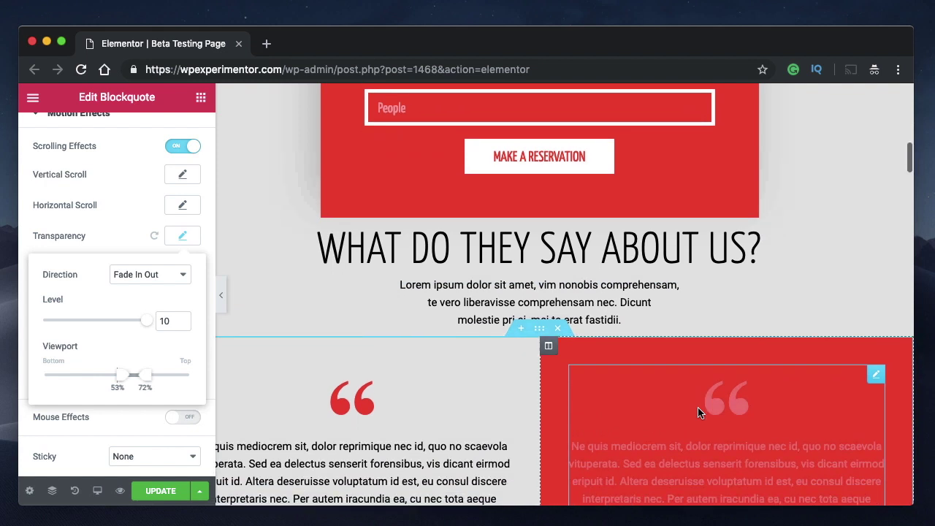
scroll(698, 413, "down", 4)
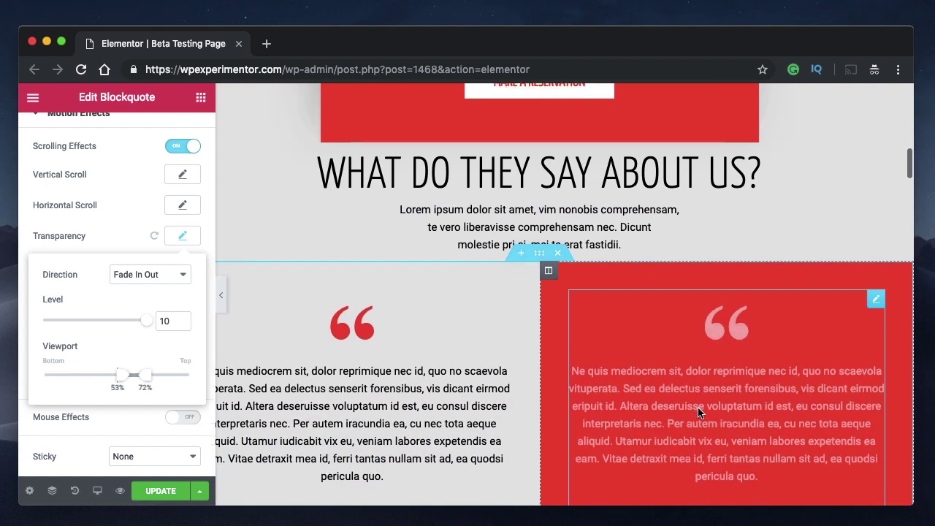
scroll(697, 413, "down", 5)
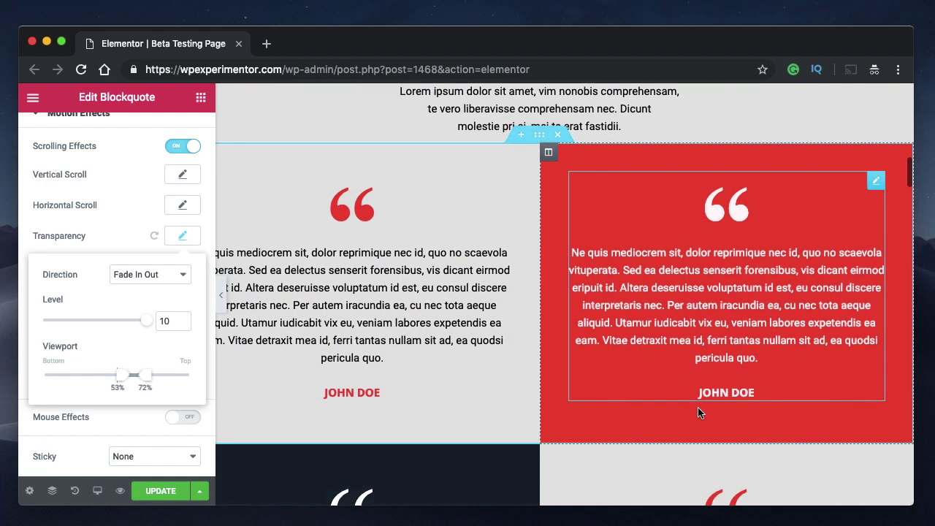
scroll(698, 412, "down", 5)
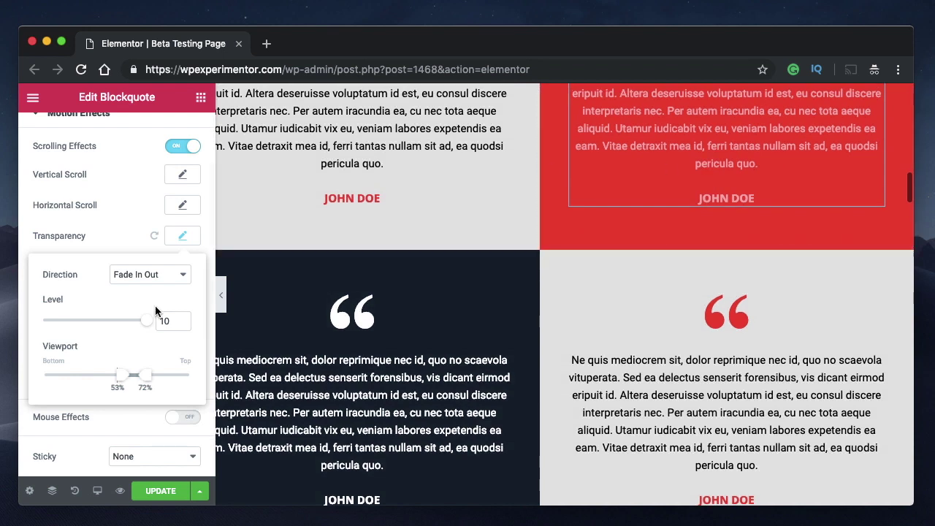
Reset the transparency scrolling effect of the red-background blockquote to its default
left_click(142, 282)
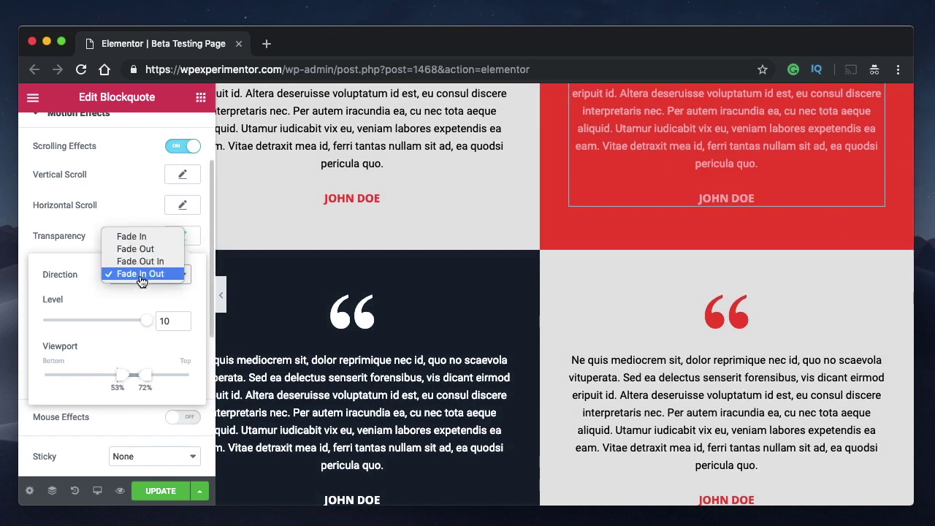
left_click(148, 276)
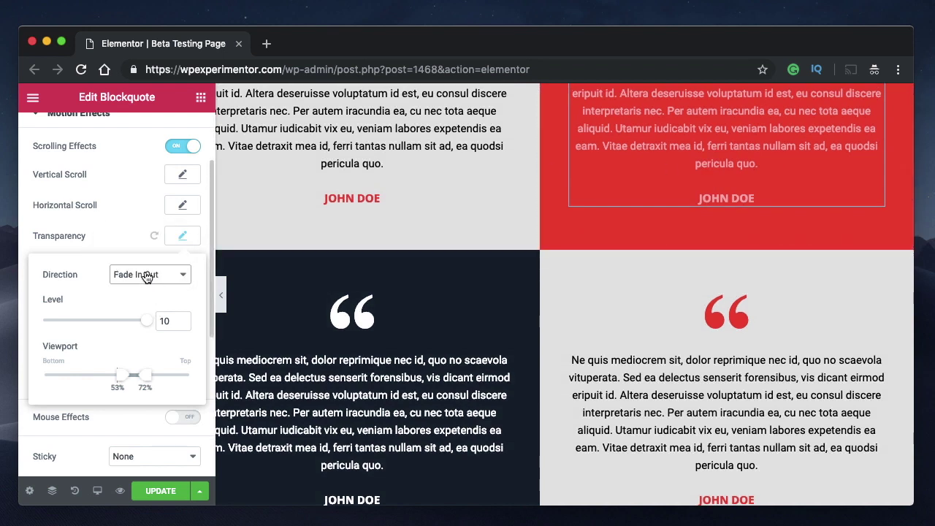
left_click(156, 235)
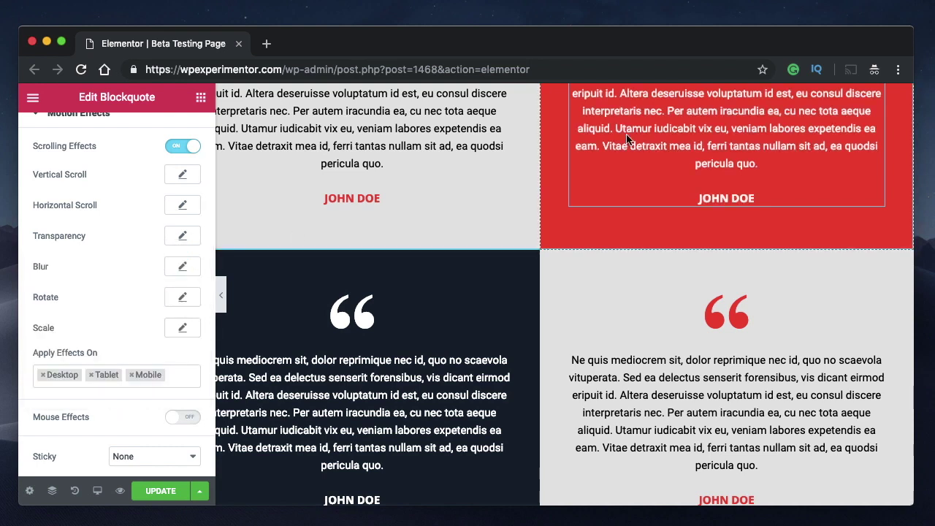
Enable the blur scrolling effect on the red-background blockquote and set its direction to Fade In
left_click(184, 268)
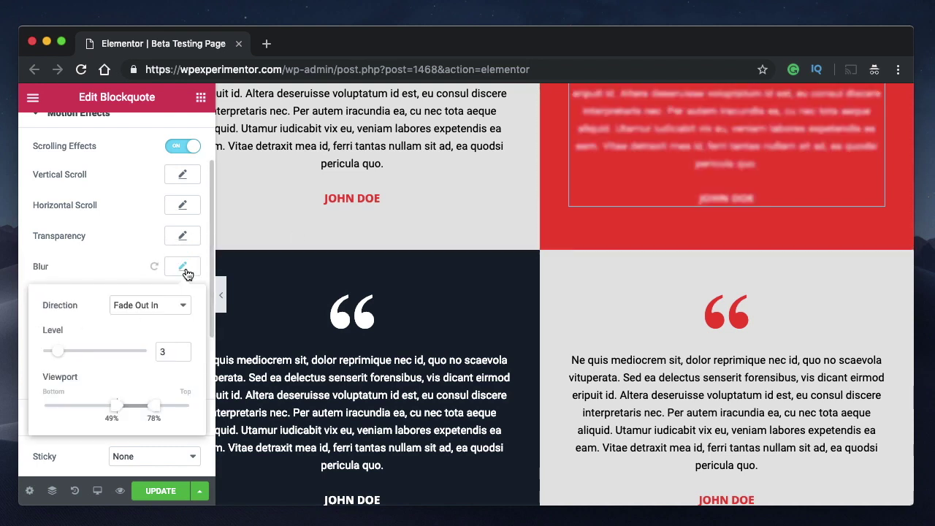
left_click(151, 307)
left_click(124, 278)
scroll(637, 168, "up", 7)
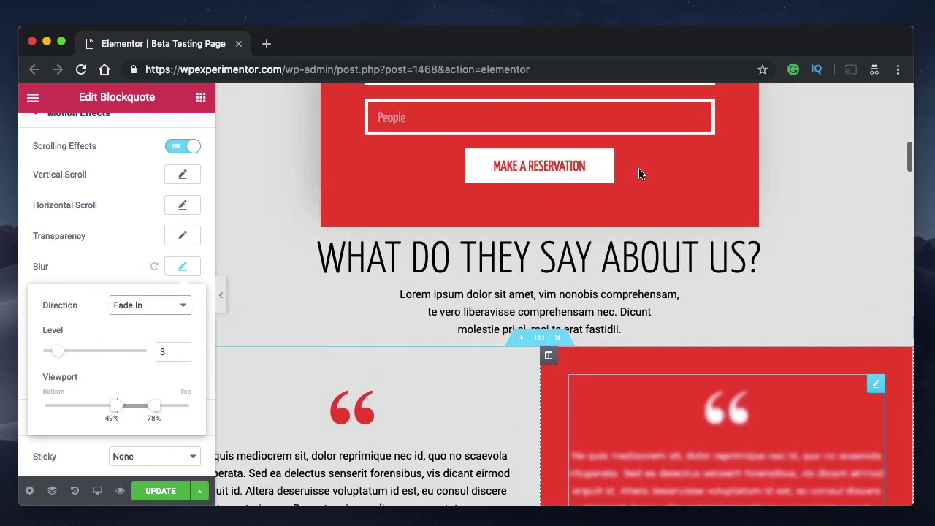
scroll(639, 174, "up", 2)
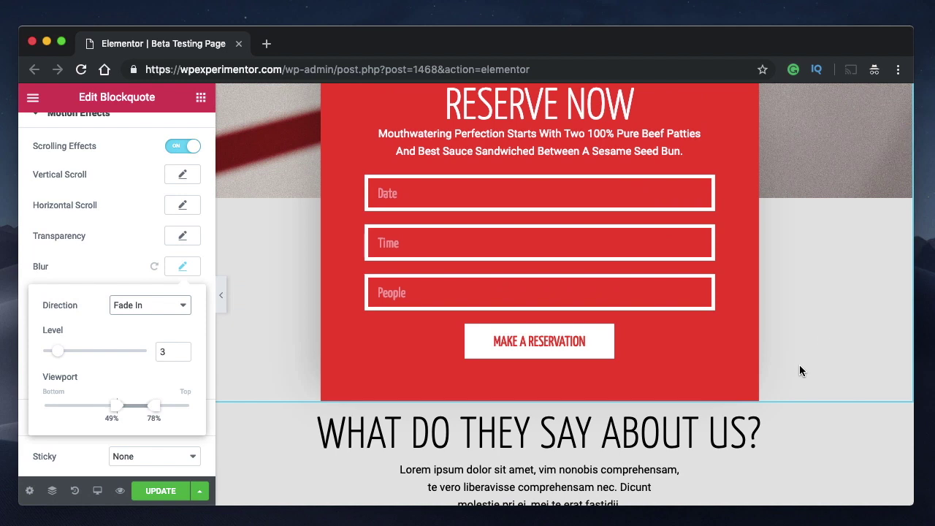
Set the red-background blockquote's blur level to 15 and its viewport range to 0%–43%
scroll(800, 370, "down", 1)
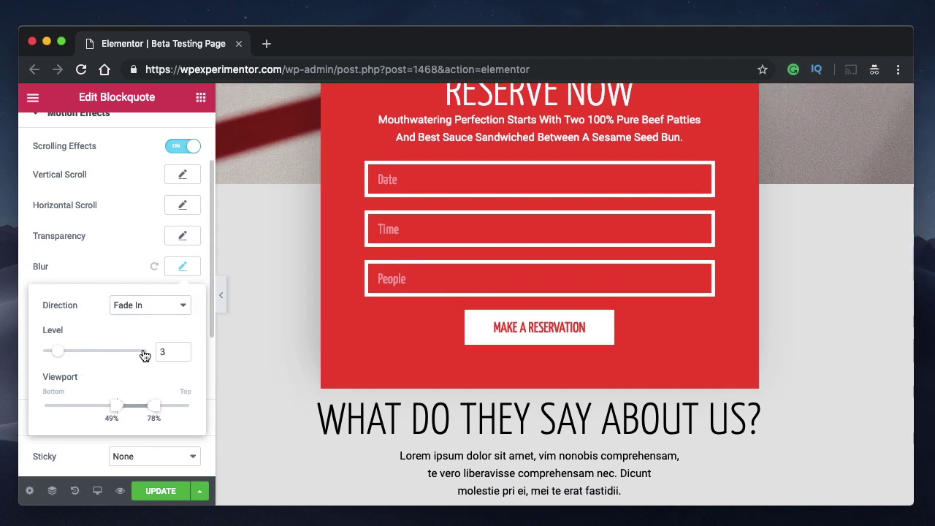
left_click(144, 352)
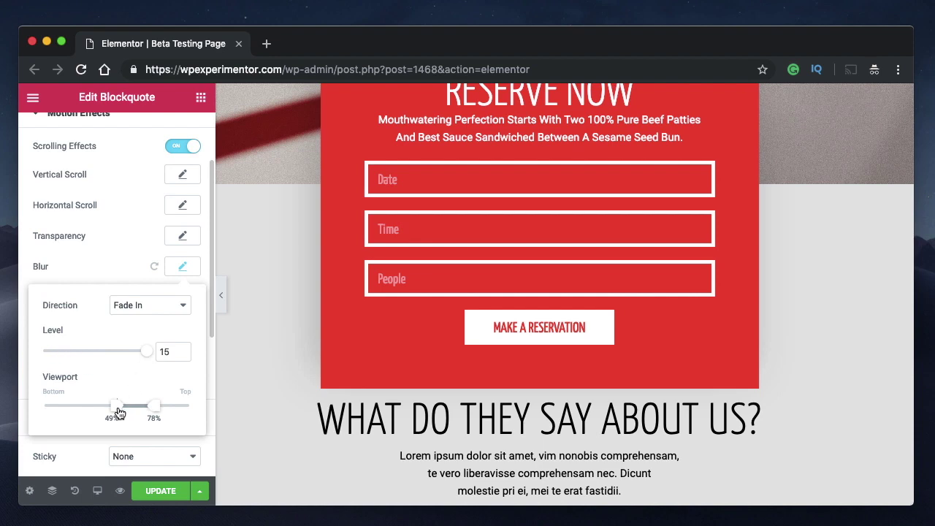
left_click_drag(116, 410, 45, 410)
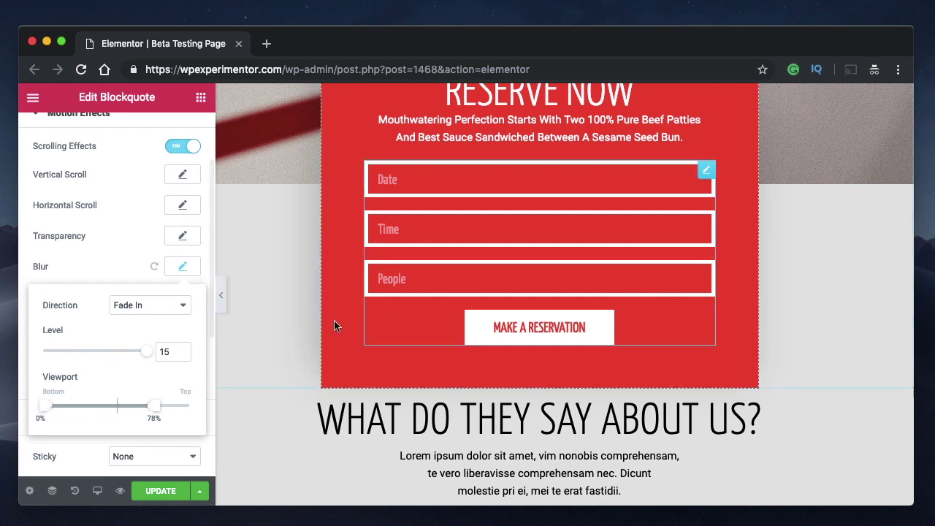
left_click_drag(153, 411, 110, 410)
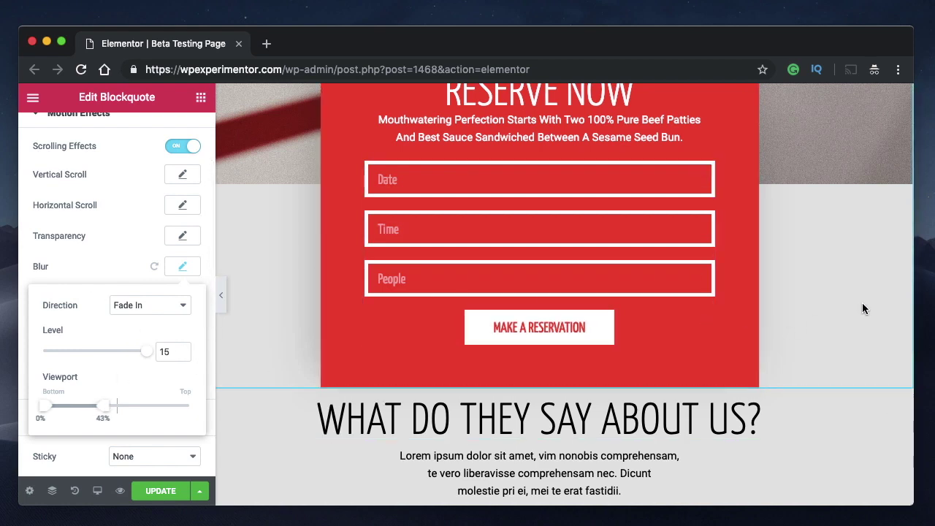
Preview the blur as the red-background blockquote moves up the page, and briefly highlight its quote text
scroll(862, 305, "down", 3)
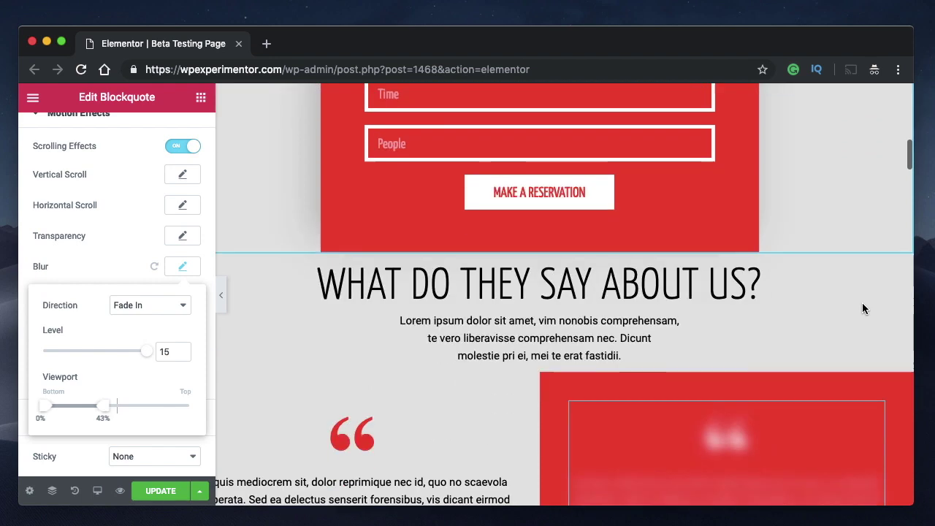
scroll(747, 464, "down", 4)
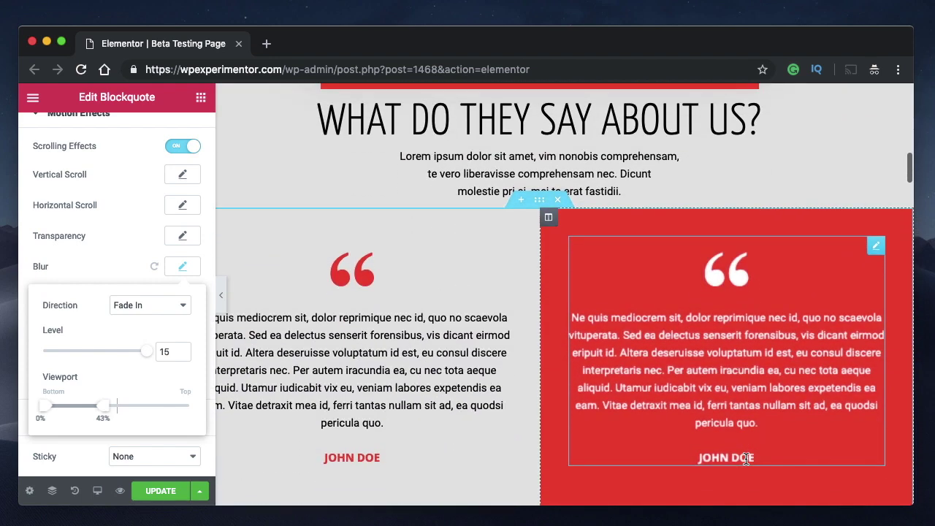
scroll(745, 461, "down", 1)
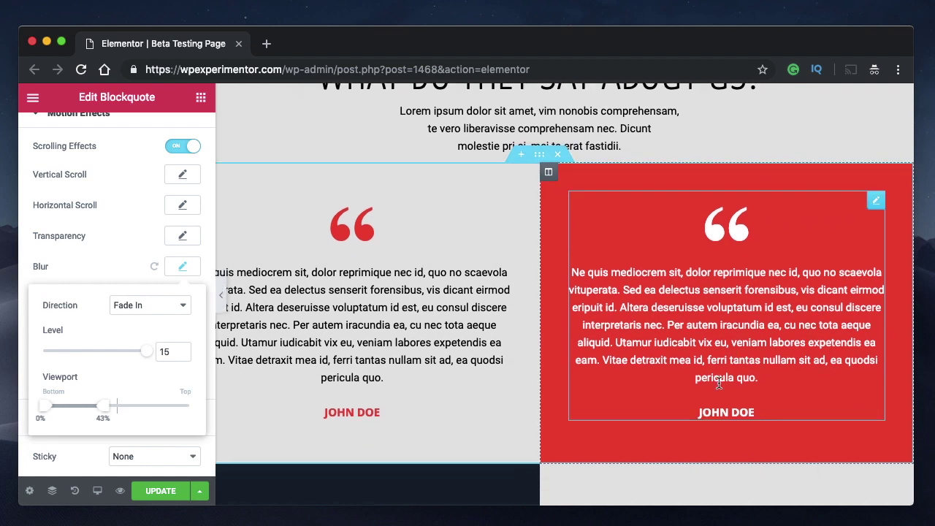
left_click(754, 286)
triple_click(754, 286)
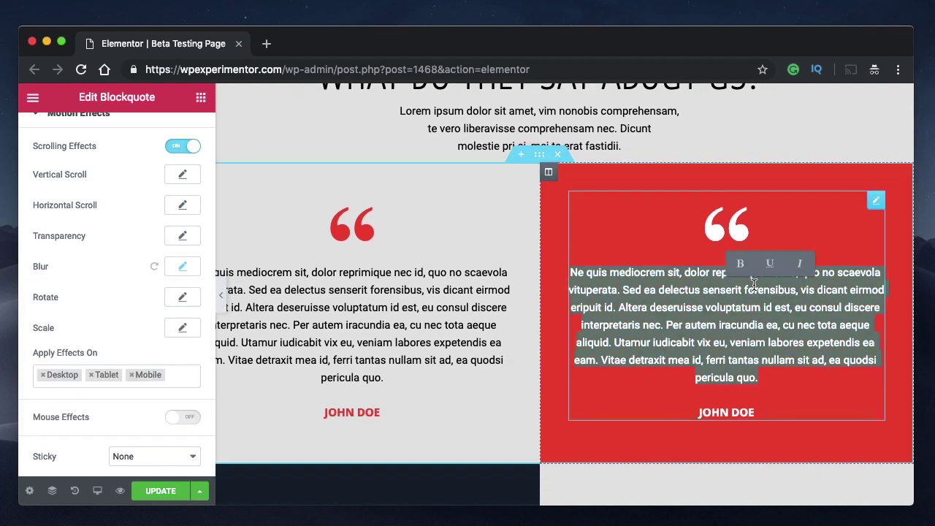
left_click(754, 288)
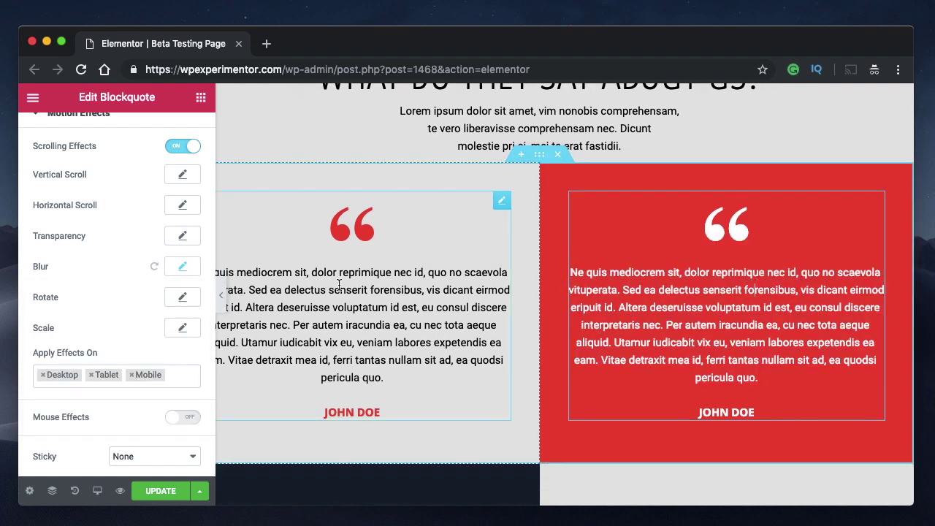
Reopen the blockquote's blur settings and set the viewport range to 53%–100%
left_click(183, 267)
left_click_drag(103, 411, 193, 407)
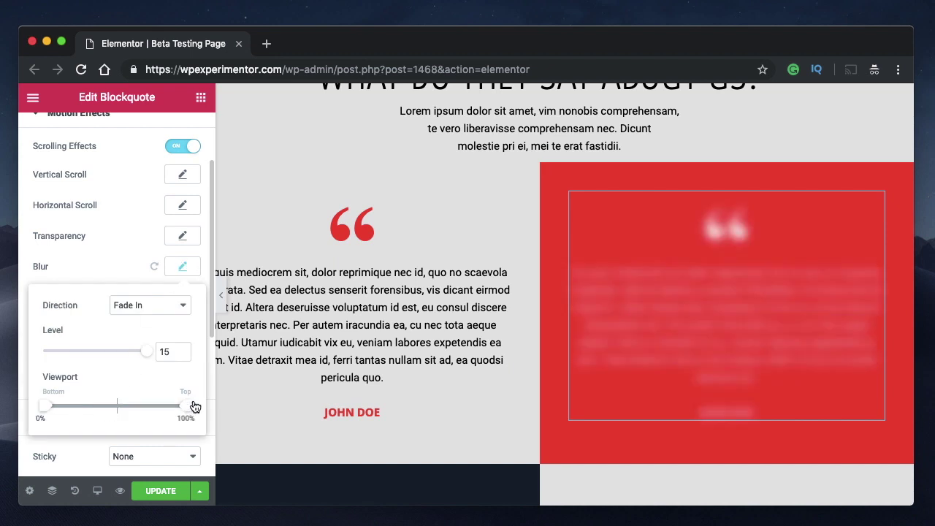
left_click_drag(48, 412, 118, 406)
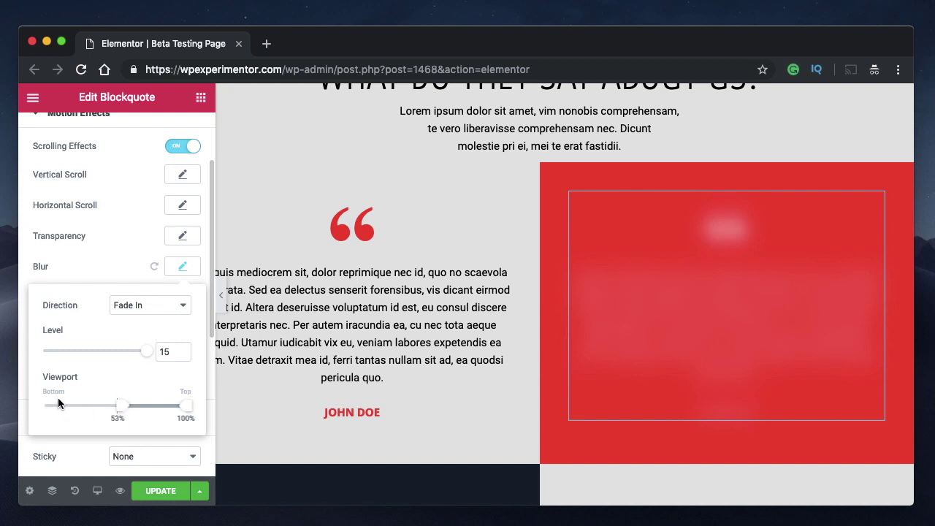
Examine the blockquote's blur from the reservation form down past the second testimonial row
scroll(654, 357, "up", 10)
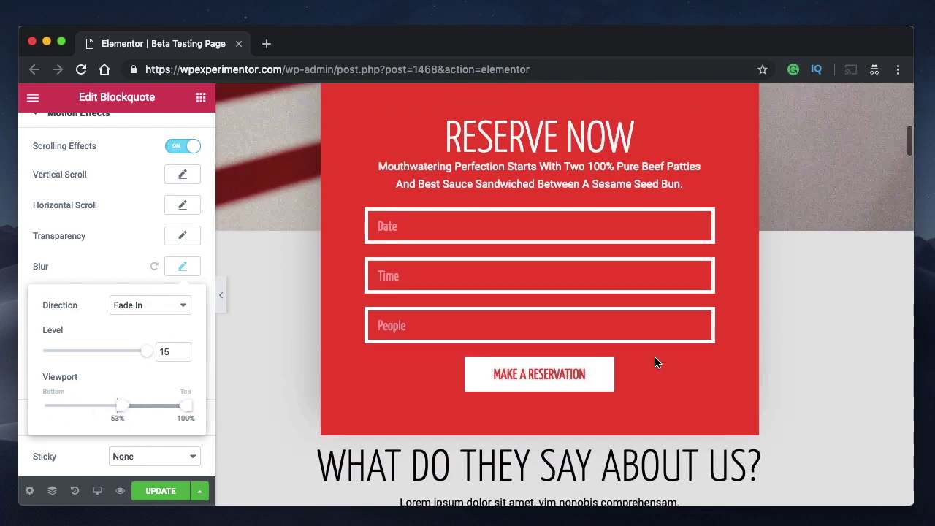
scroll(758, 434, "down", 5)
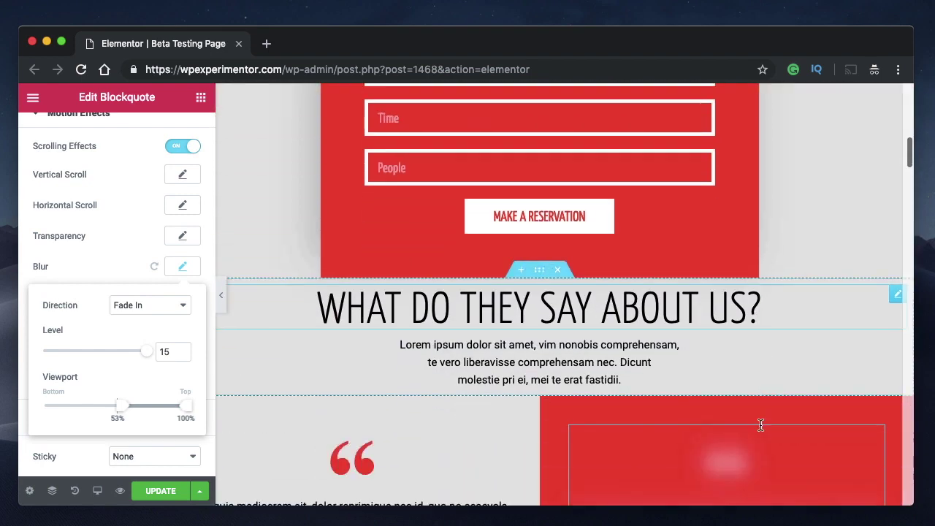
scroll(743, 439, "down", 2)
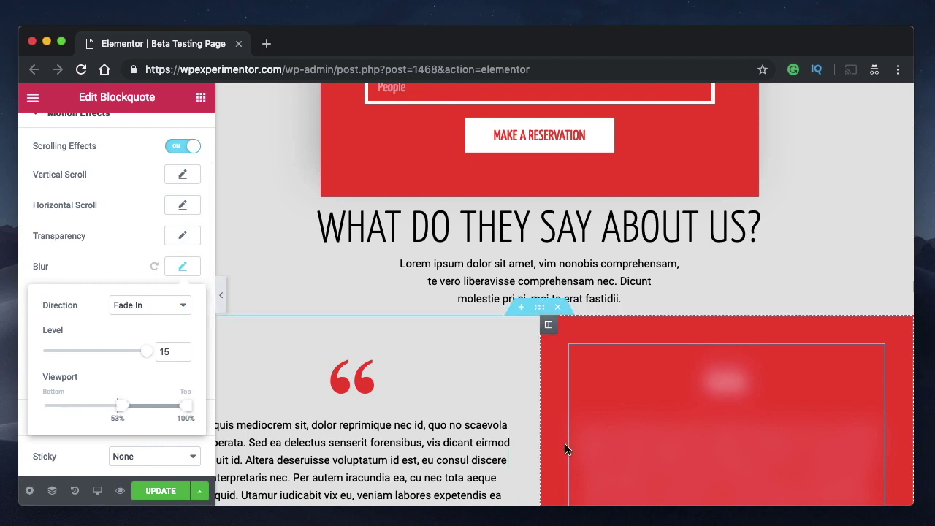
scroll(729, 398, "down", 2)
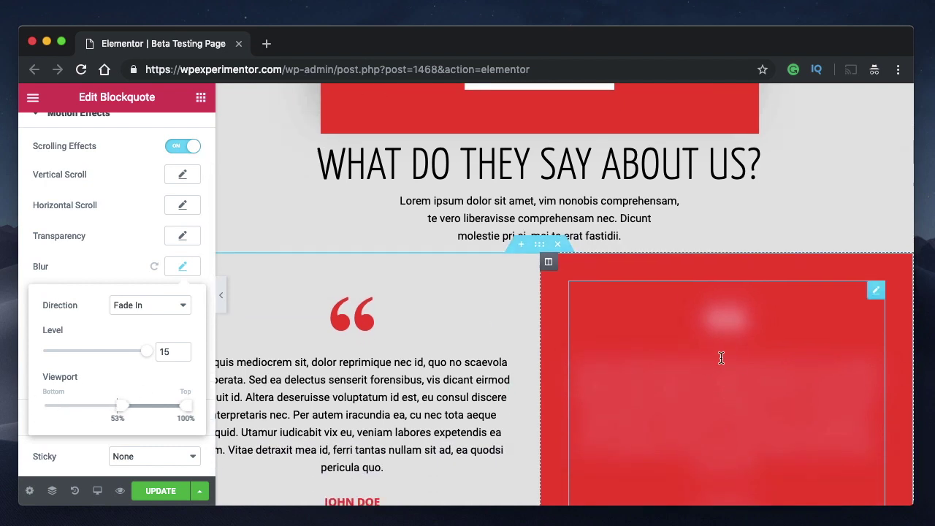
scroll(721, 358, "down", 1)
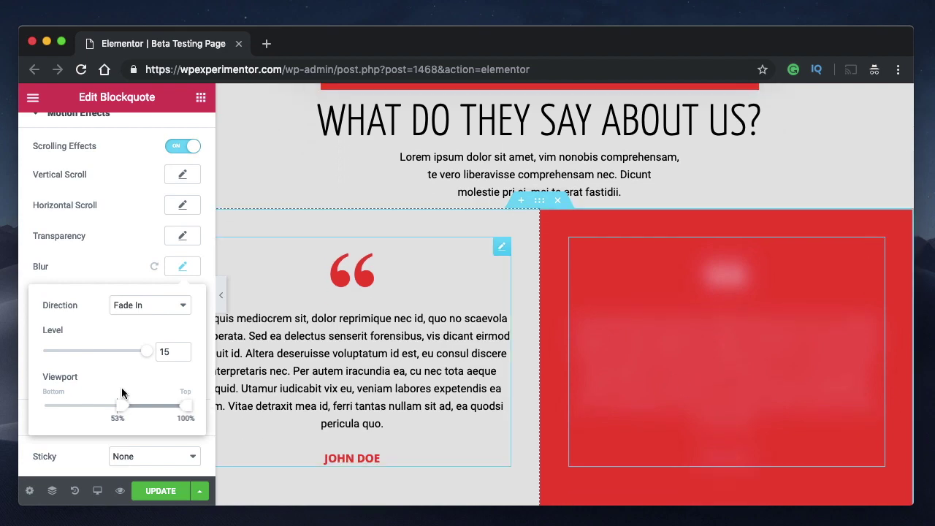
scroll(714, 401, "down", 2)
scroll(714, 400, "down", 4)
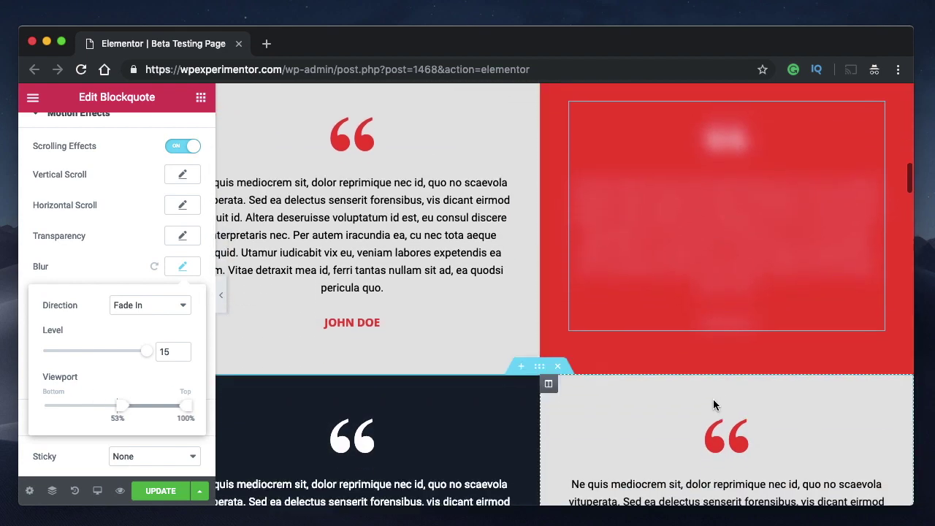
scroll(729, 274, "down", 2)
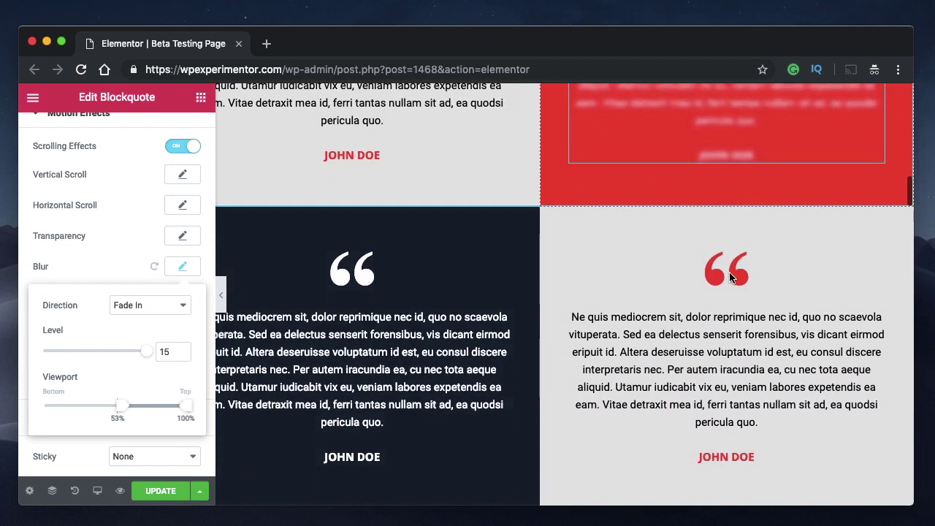
scroll(716, 205, "down", 2)
scroll(716, 205, "up", 6)
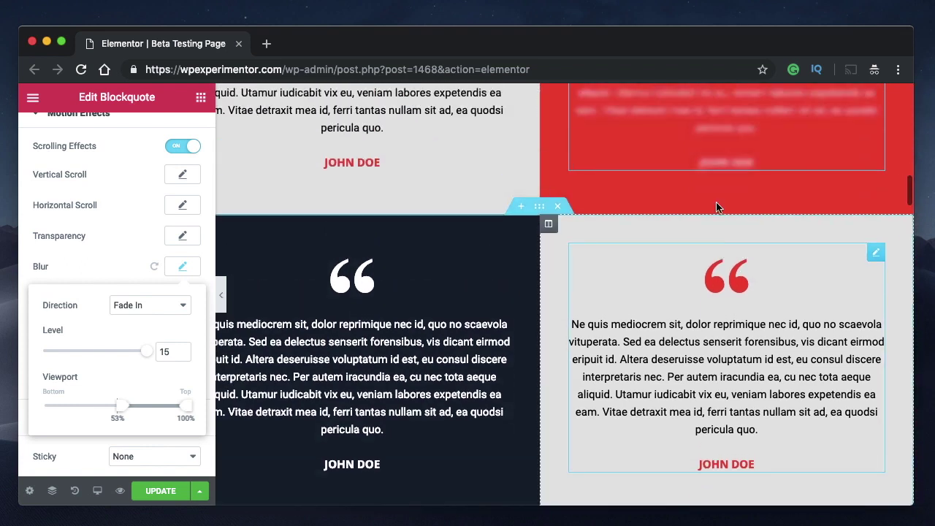
Lower the blur viewport's upper limit to 77% and preview the blockquote from the reservation form downward
left_click_drag(188, 408, 155, 408)
scroll(702, 309, "up", 1)
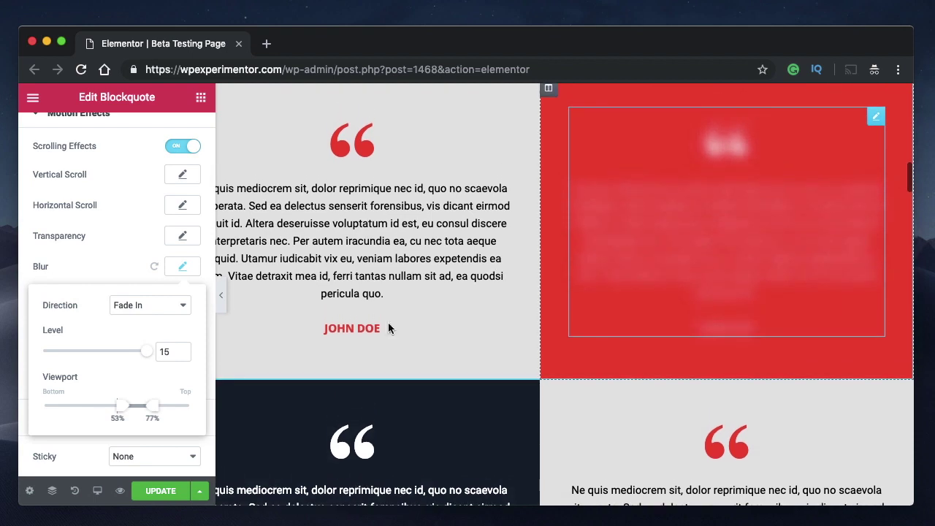
scroll(521, 356, "up", 10)
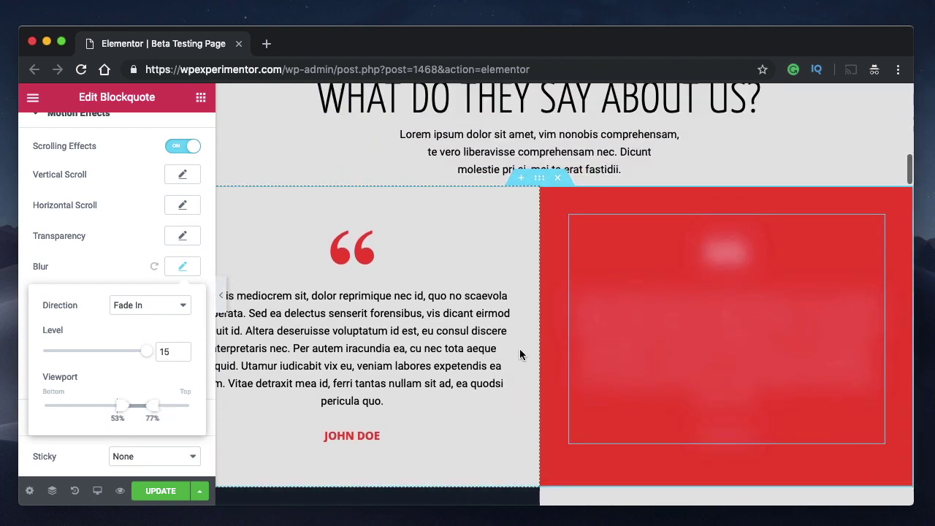
scroll(520, 355, "down", 8)
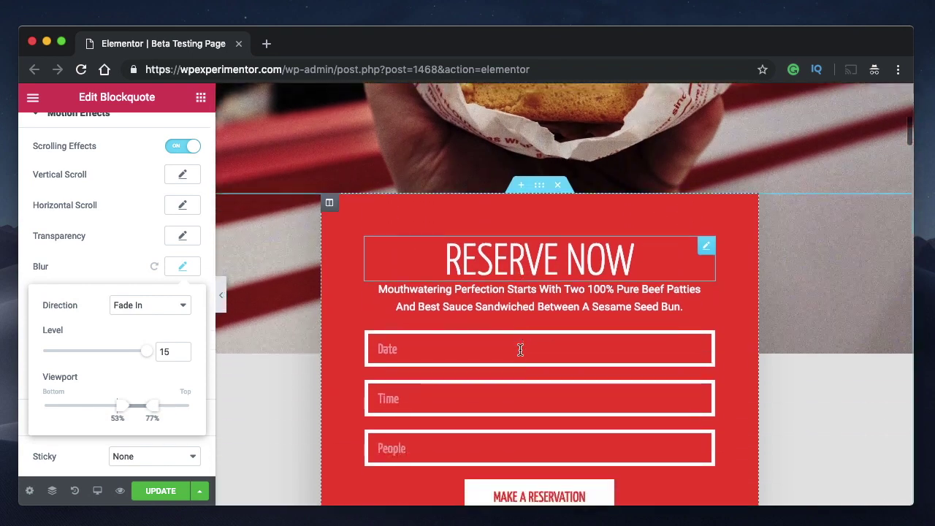
scroll(519, 349, "down", 2)
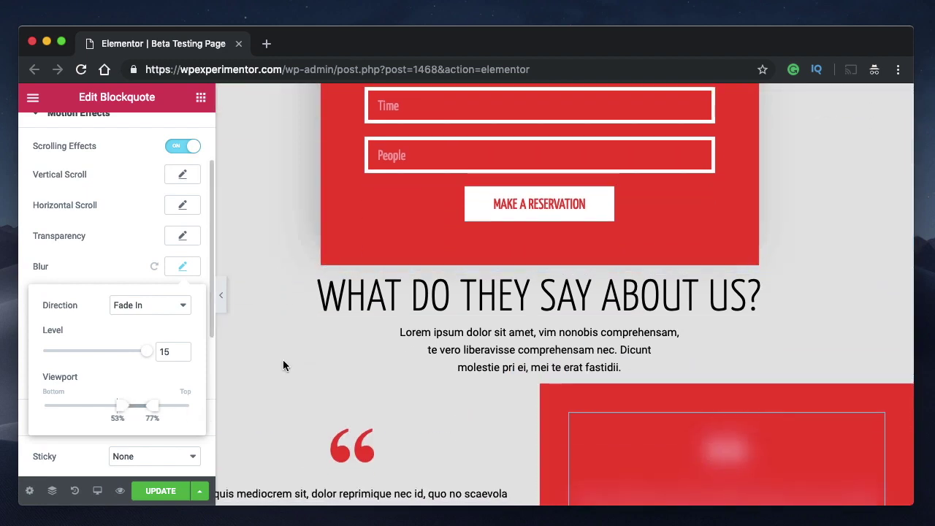
scroll(571, 418, "down", 1)
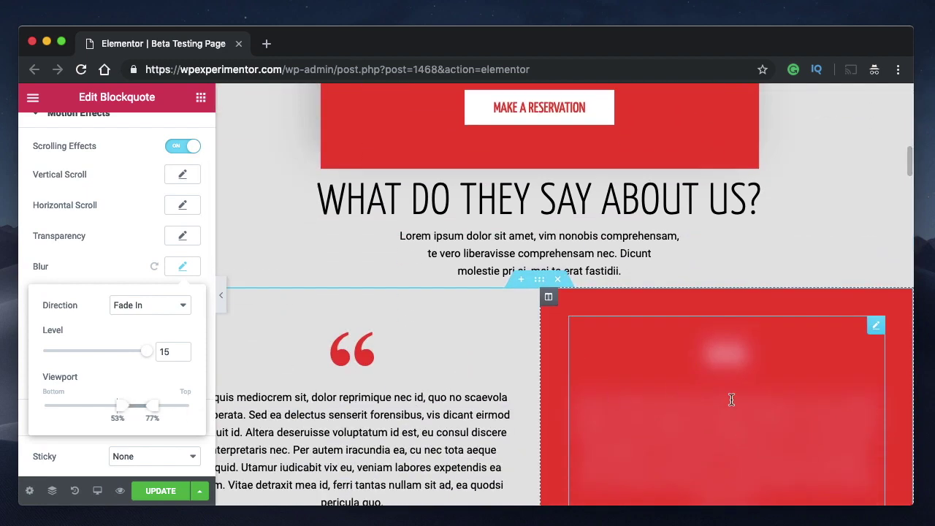
scroll(731, 399, "down", 2)
scroll(731, 398, "down", 2)
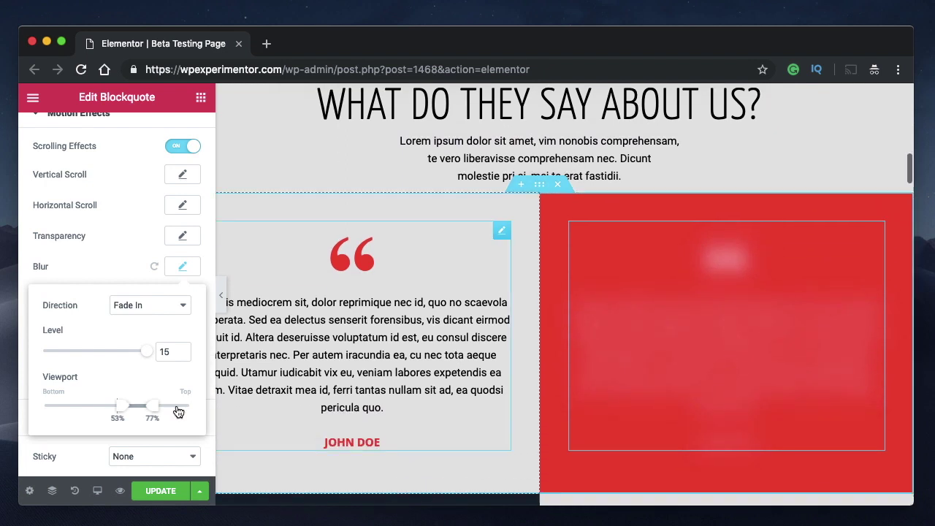
Set the blur viewport's lower limit to 14% and preview the blockquote down to the second testimonial row
left_click_drag(121, 410, 67, 408)
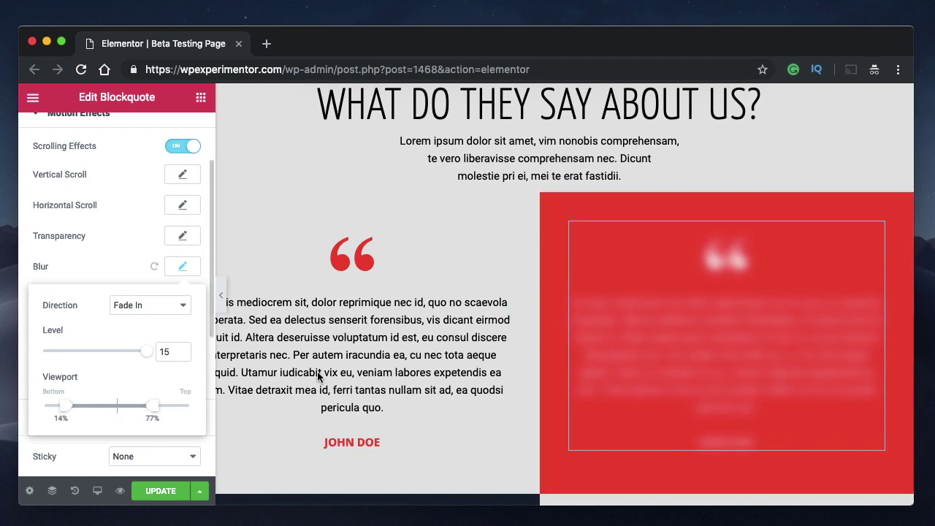
scroll(566, 344, "up", 1)
scroll(566, 343, "up", 5)
scroll(566, 343, "down", 3)
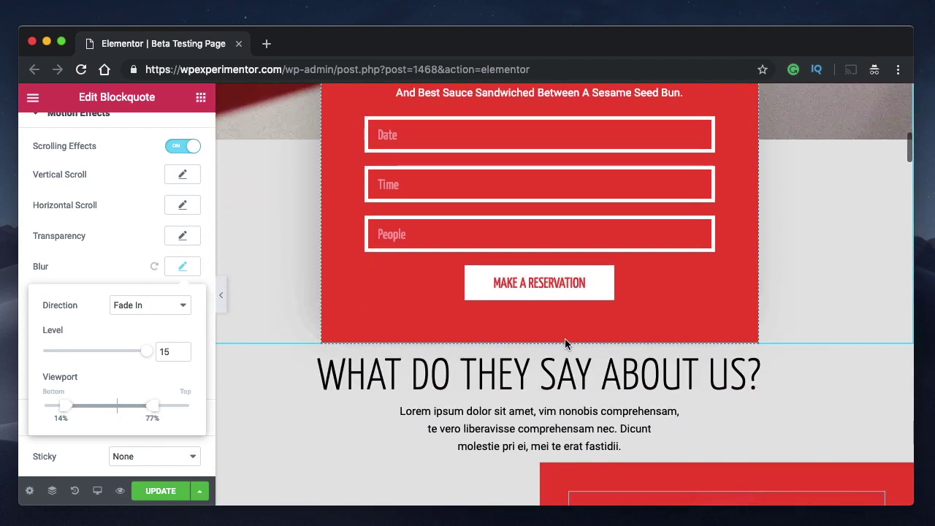
scroll(566, 343, "down", 4)
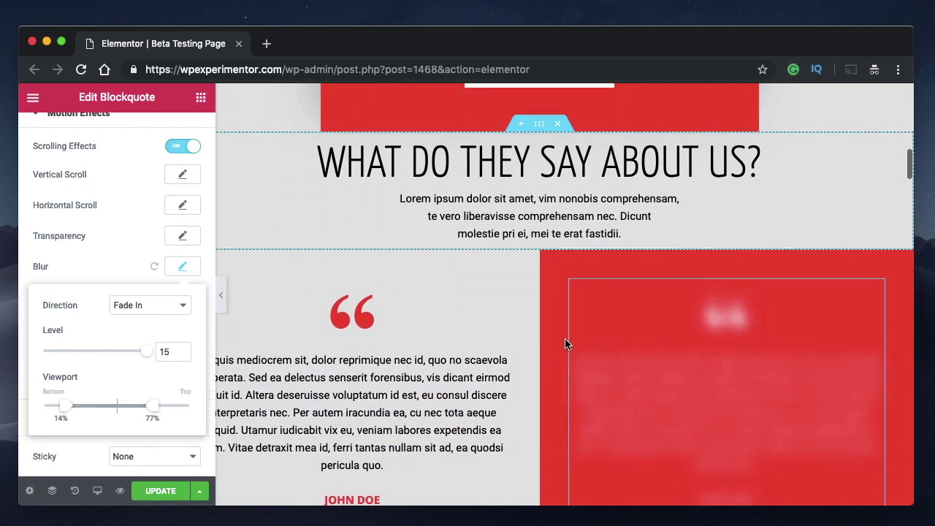
scroll(566, 343, "down", 2)
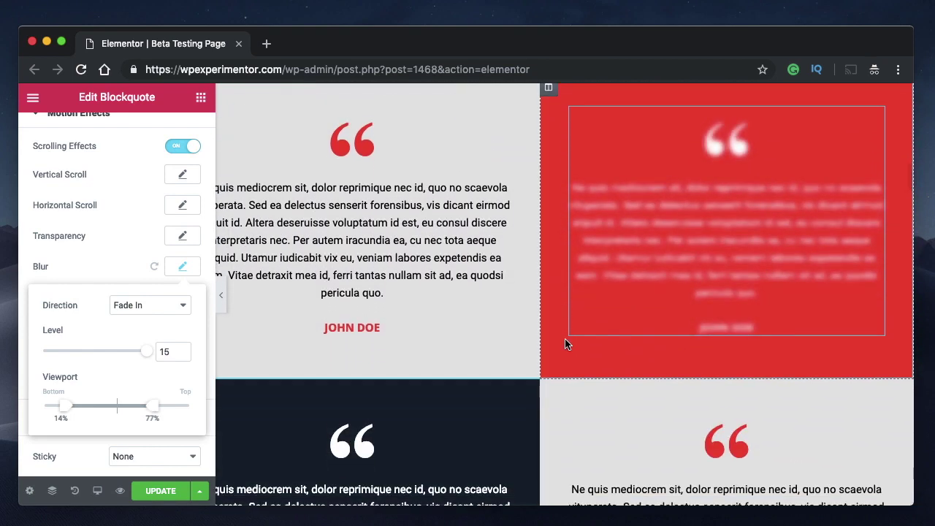
scroll(567, 343, "down", 2)
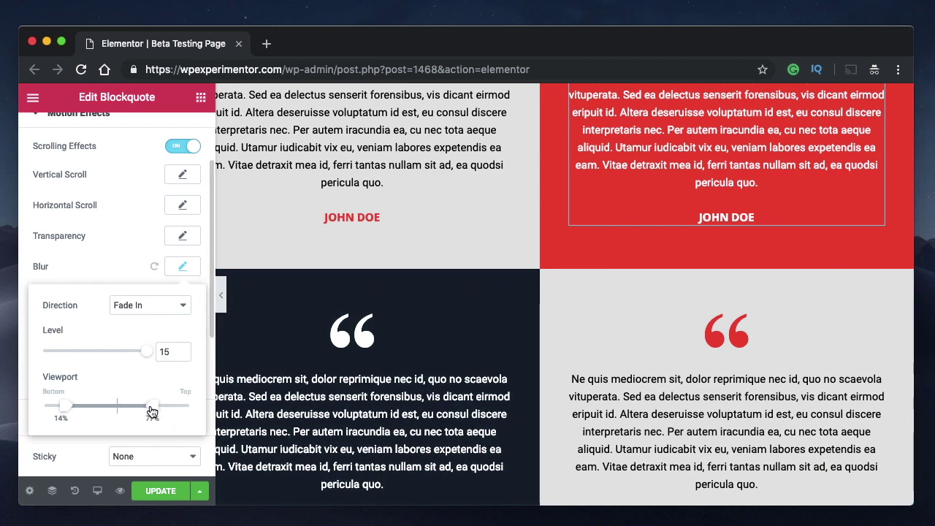
Set the blur viewport's upper limit to 49% and preview the blockquote as it enters below the reservation form
left_click(116, 406)
scroll(551, 389, "up", 10)
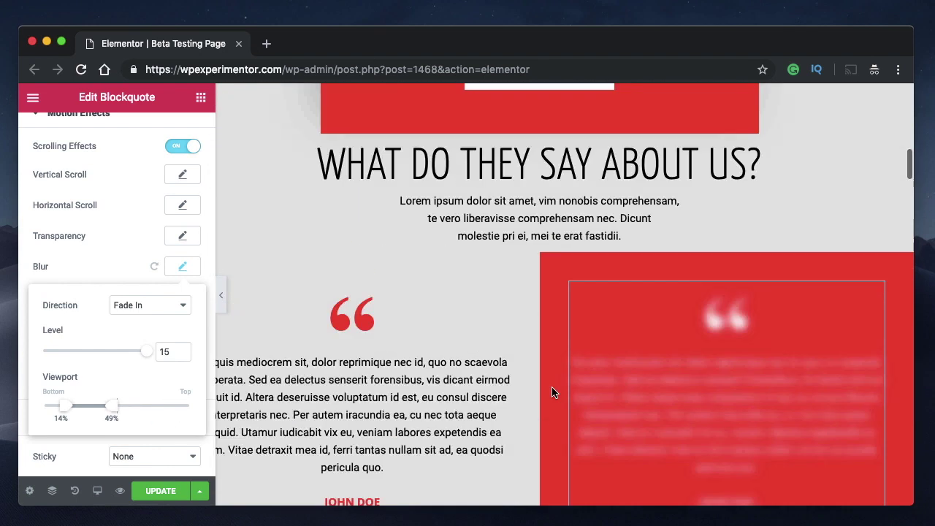
scroll(552, 393, "down", 5)
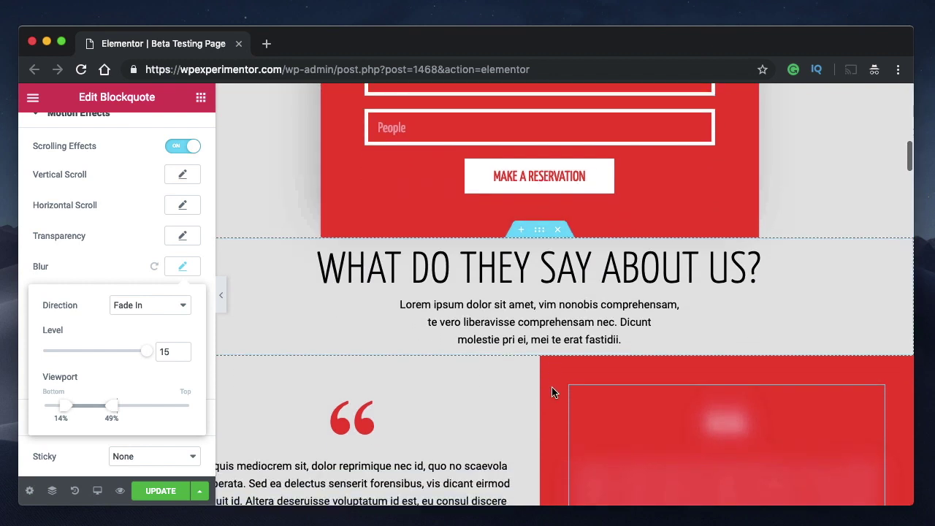
scroll(649, 382, "down", 3)
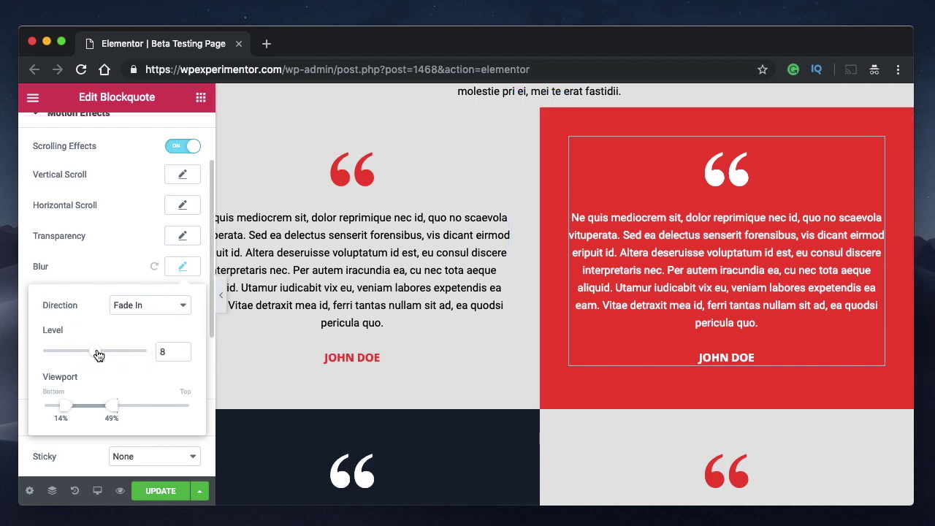
Set the blockquote's blur level to 14 and change the blur direction to Fade Out
left_click_drag(145, 355, 139, 355)
left_click(144, 308)
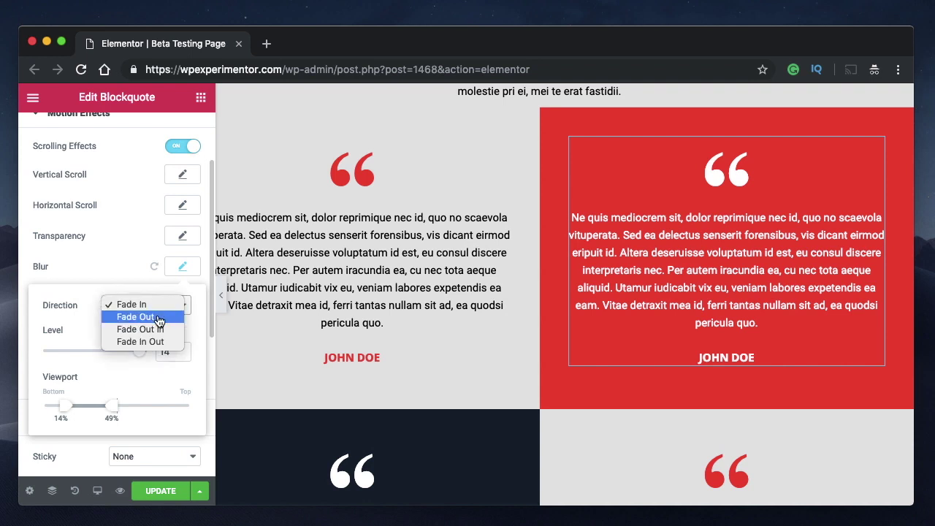
left_click(158, 318)
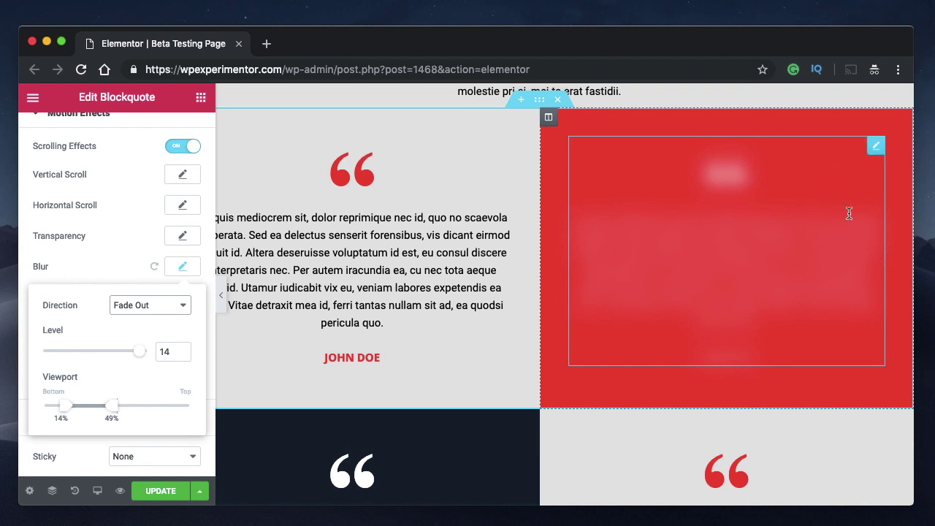
Set the blur viewport range to 53%–100% and preview the Fade Out blur down to the second testimonial row
scroll(872, 339, "down", 1)
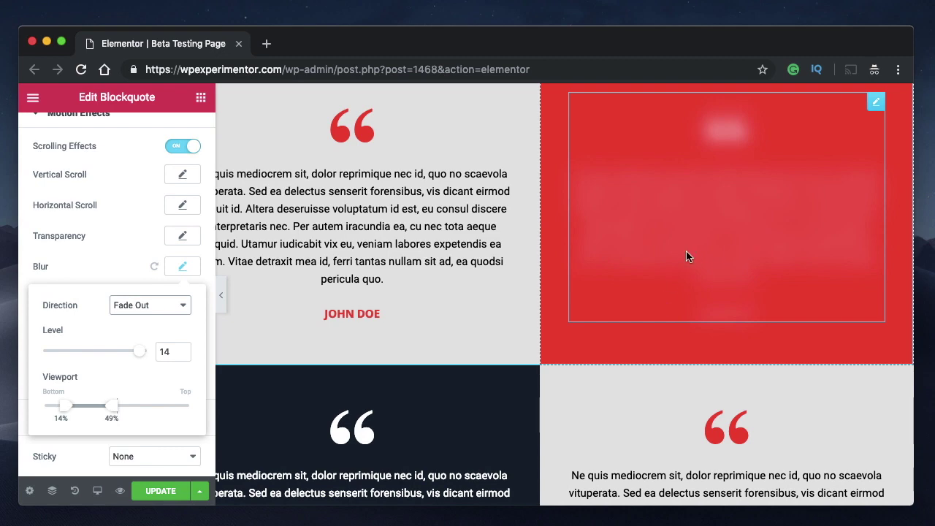
scroll(717, 290, "down", 10)
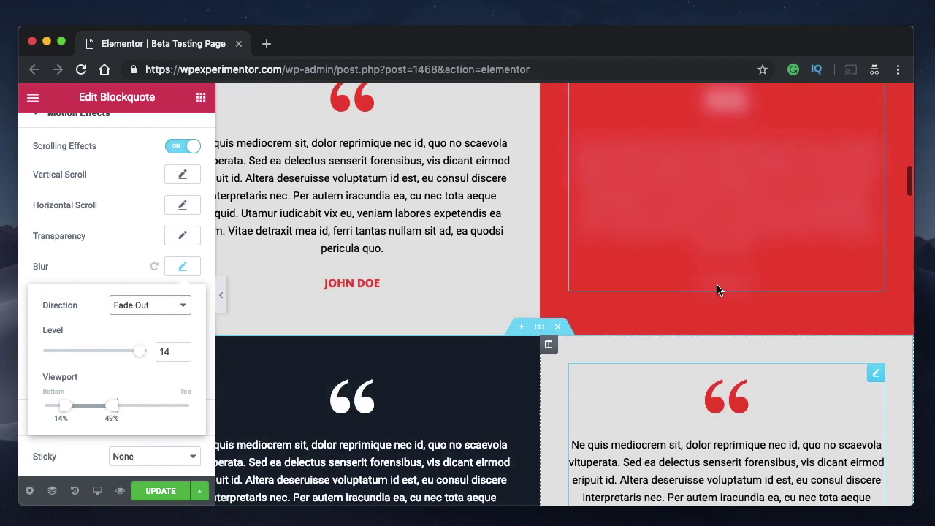
scroll(717, 288, "down", 3)
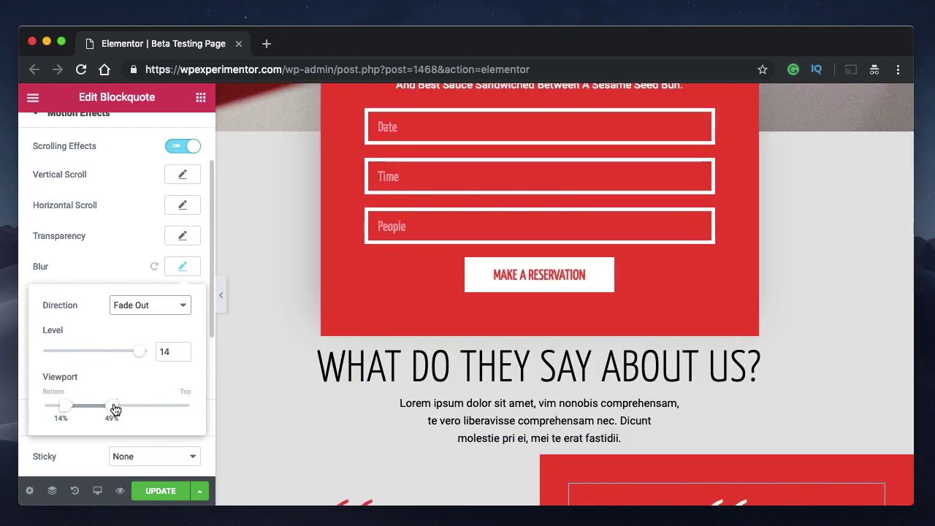
left_click_drag(114, 409, 205, 409)
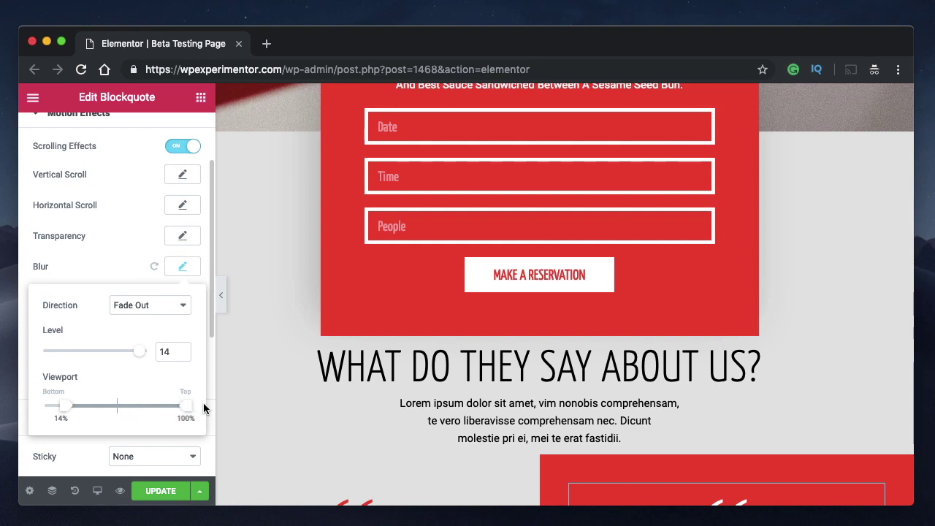
left_click(122, 407)
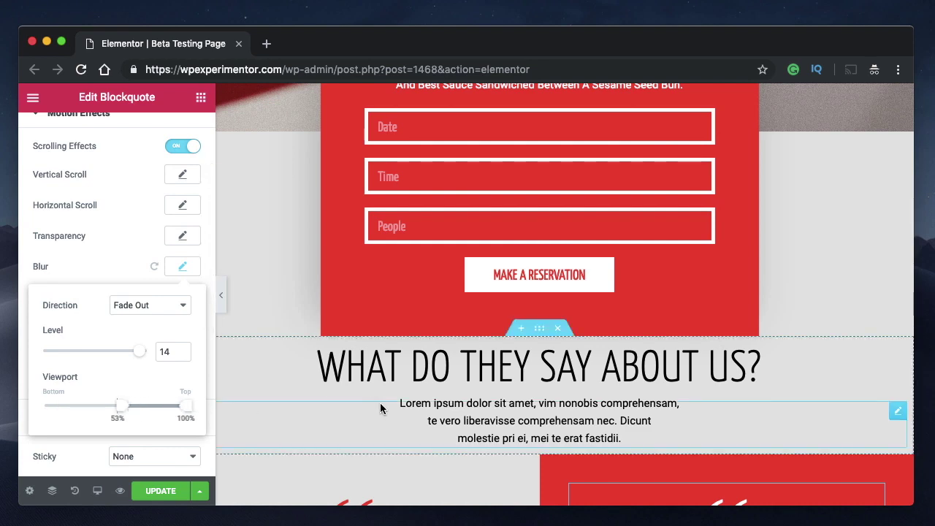
scroll(699, 330, "down", 4)
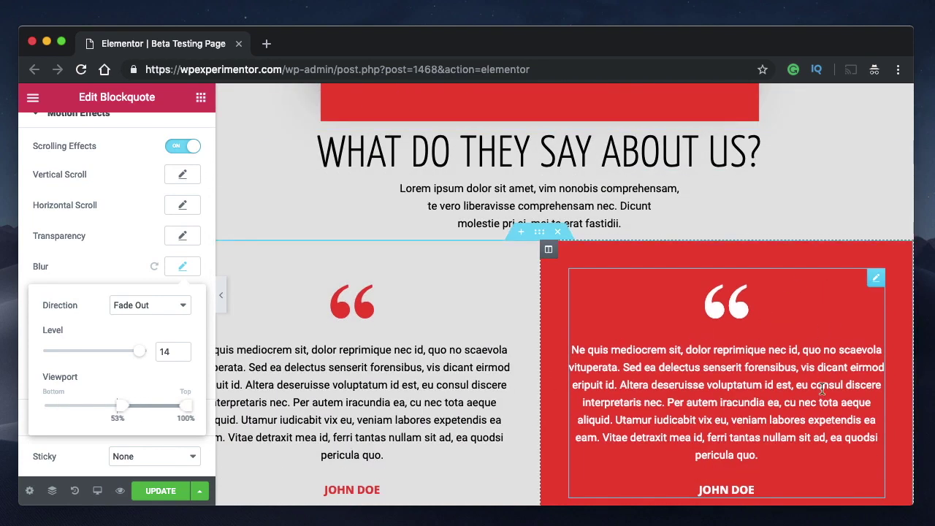
scroll(827, 394, "down", 3)
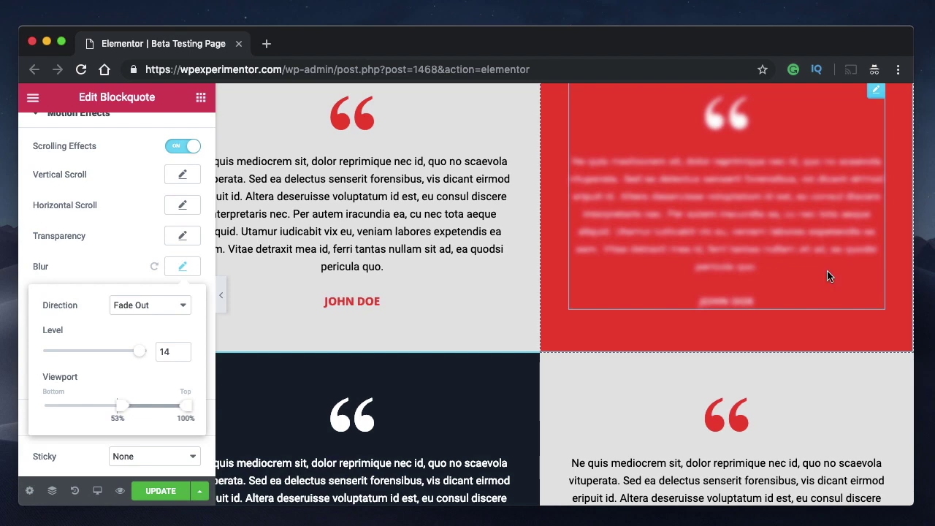
scroll(793, 280, "down", 2)
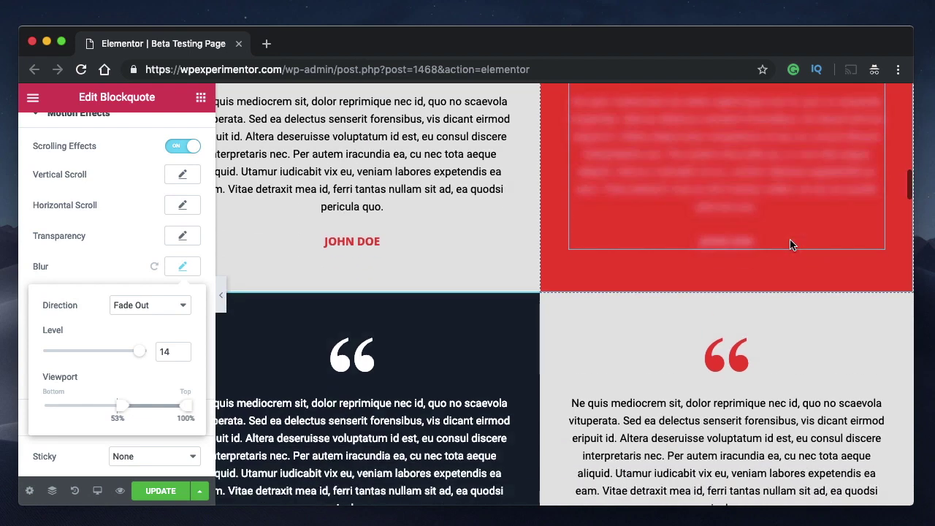
scroll(789, 241, "up", 3)
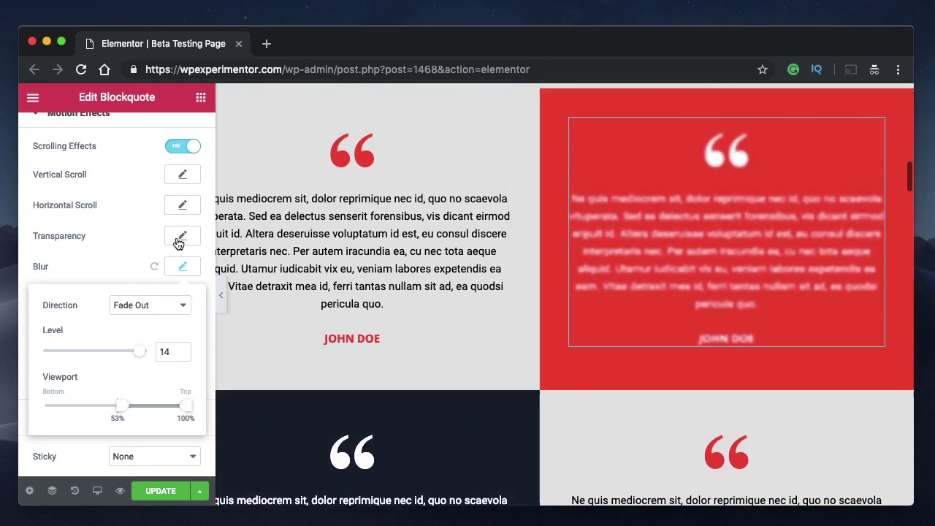
Check the blur direction options and reset the blockquote's blur effect to its default
left_click(150, 306)
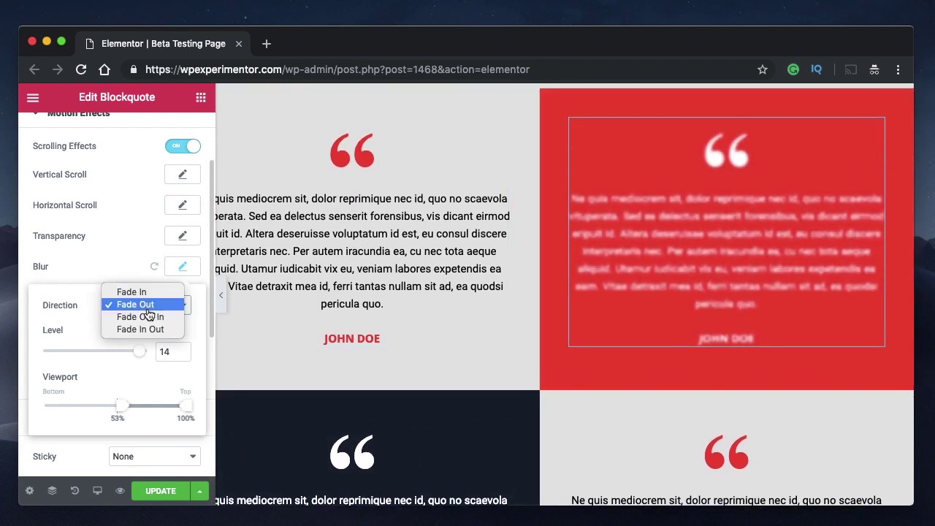
left_click(167, 357)
left_click(147, 316)
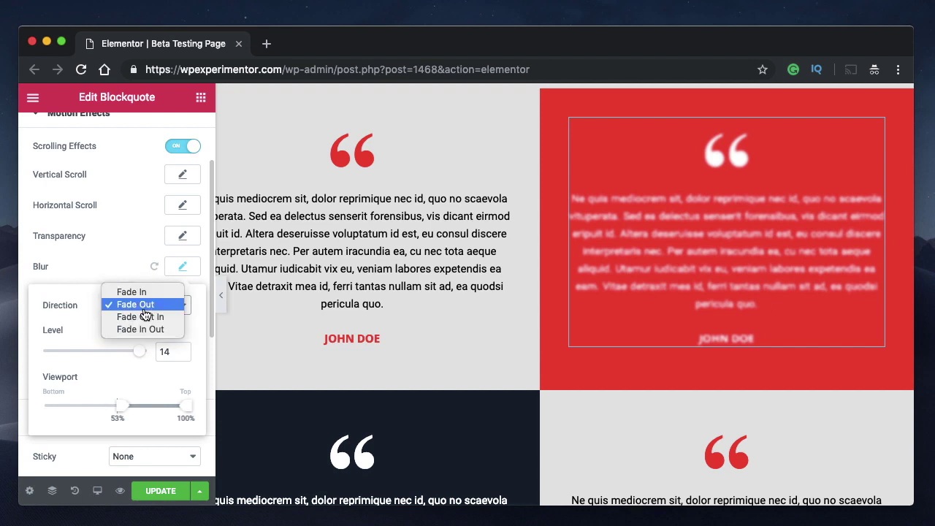
left_click(154, 266)
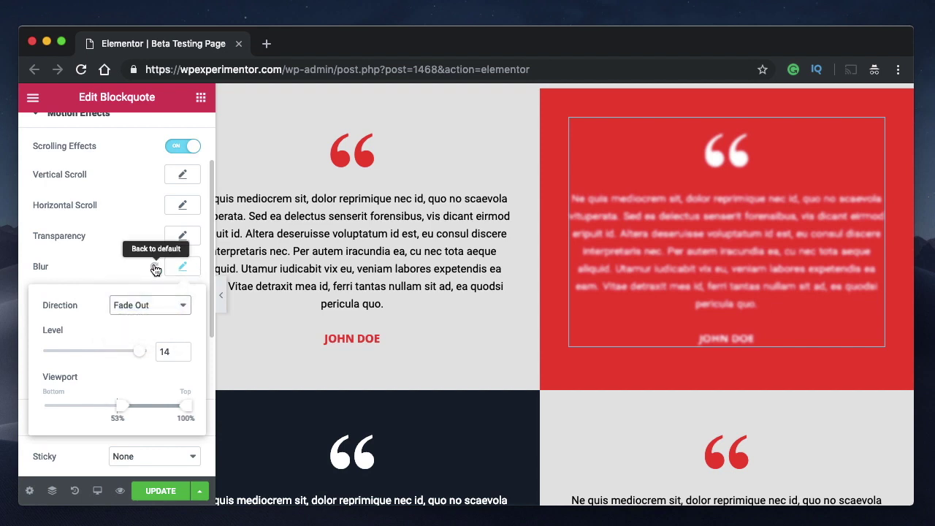
left_click(154, 266)
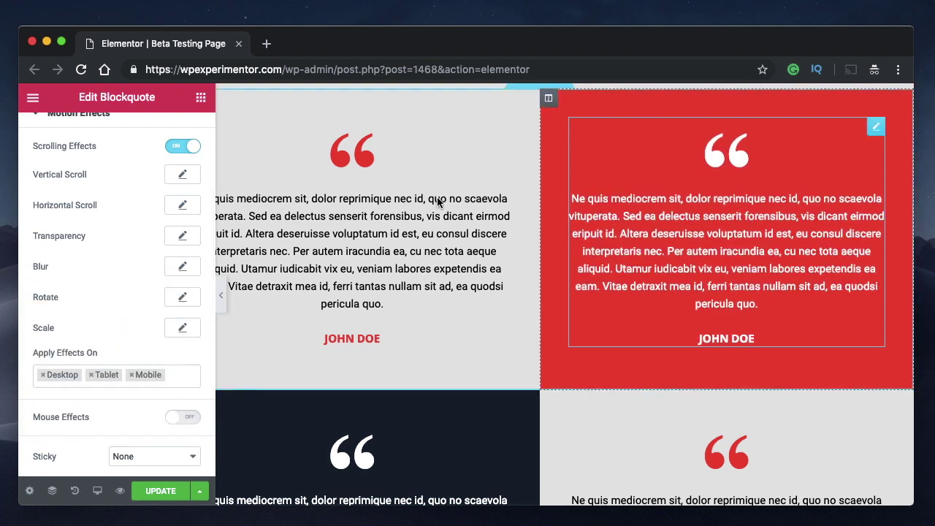
Enable the Rotate effect on the blockquote with direction To Right and speed 2.6
left_click(182, 300)
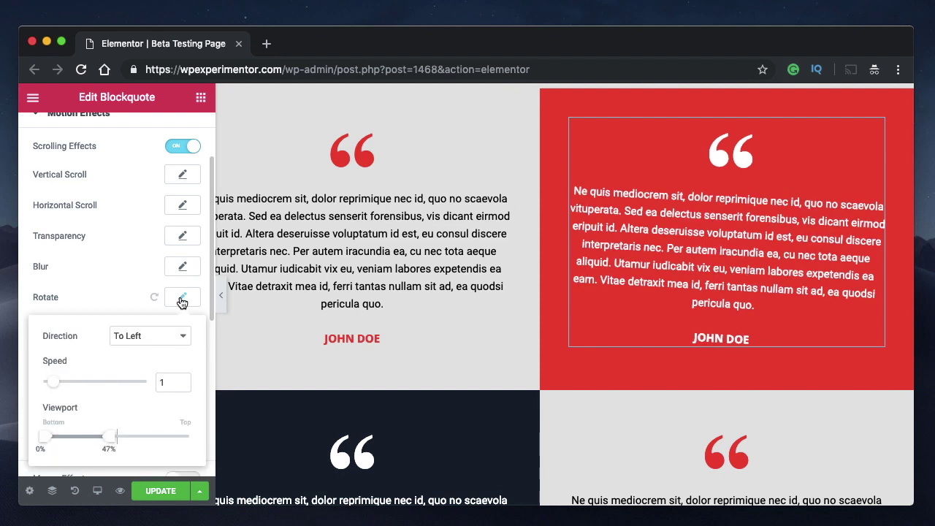
left_click(161, 336)
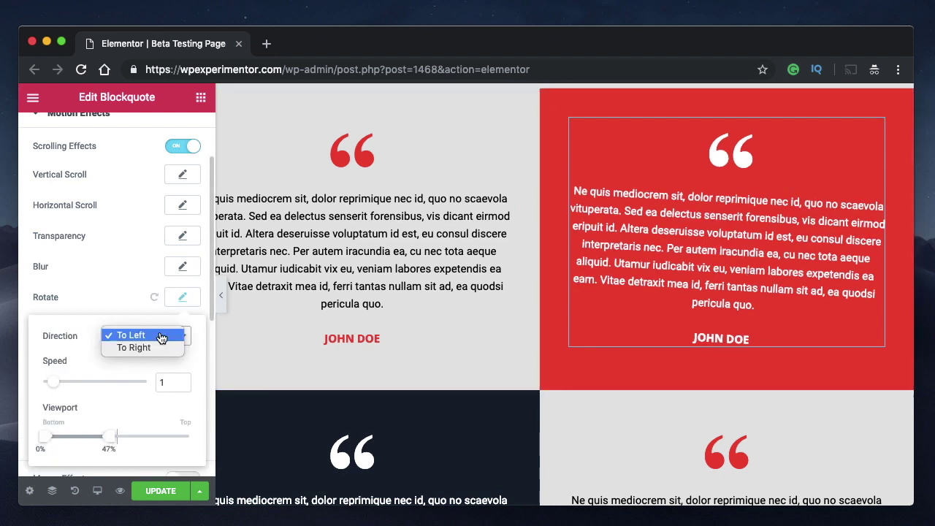
left_click(134, 348)
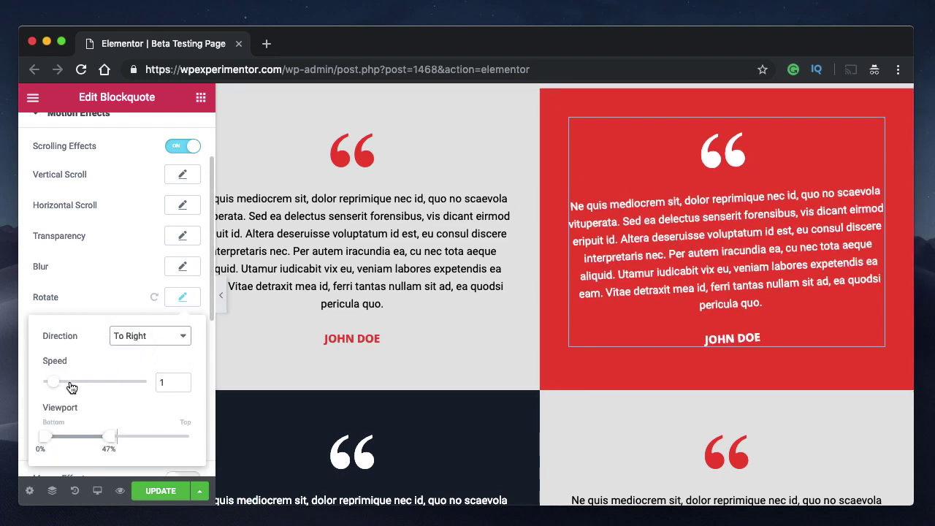
left_click(71, 384)
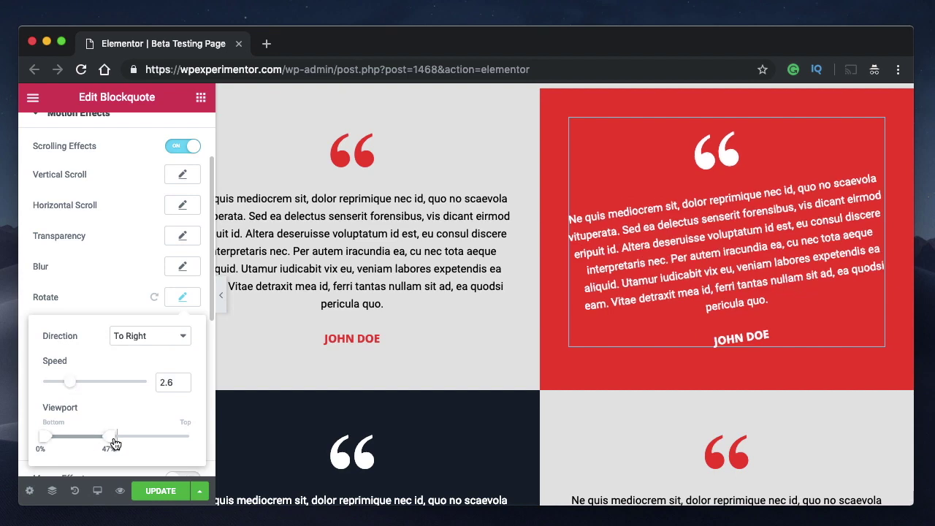
Try upper rotate viewport limits of 90% and 49%, set the range to 53%–100%, and preview the rotation
left_click_drag(112, 442, 175, 440)
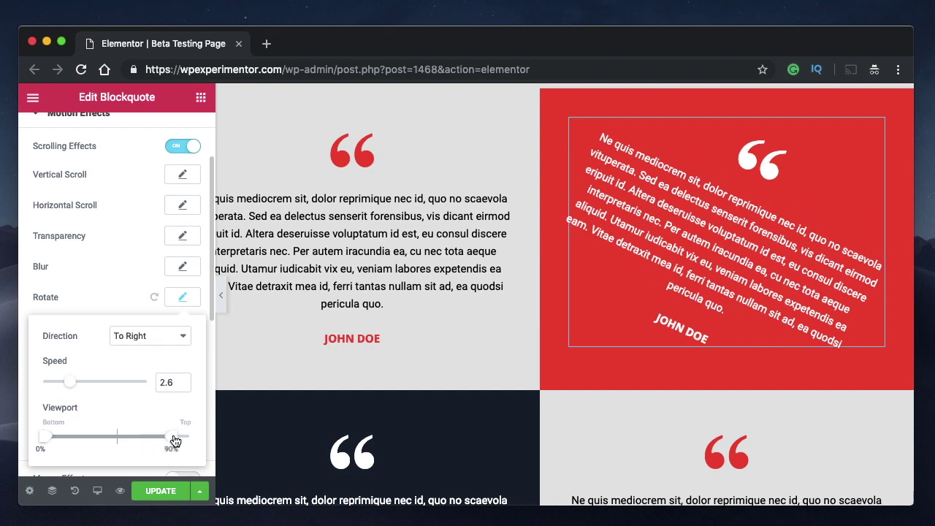
left_click(116, 438)
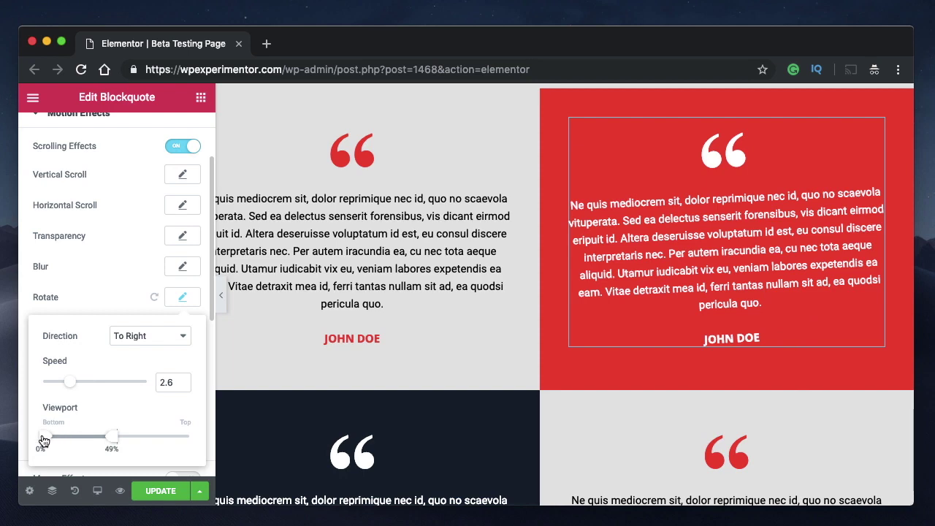
left_click_drag(42, 440, 188, 439)
left_click_drag(71, 443, 123, 442)
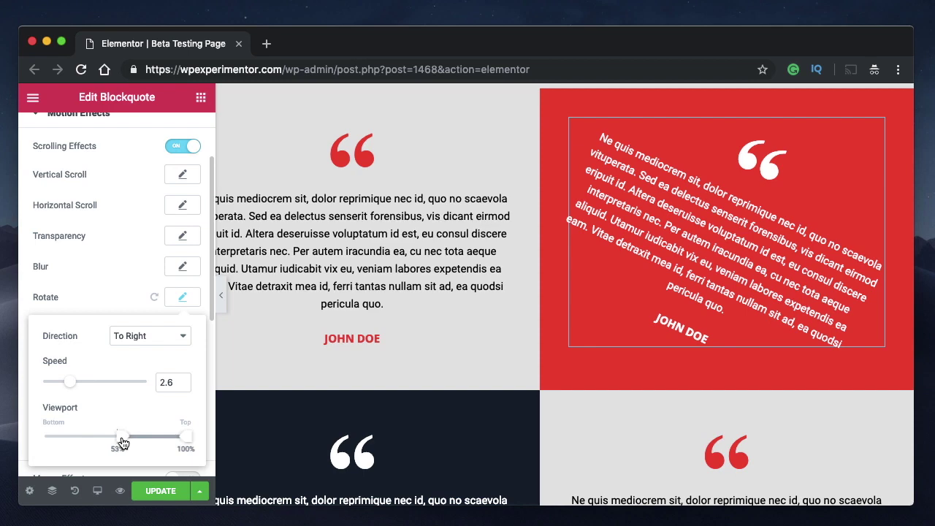
scroll(403, 363, "down", 3)
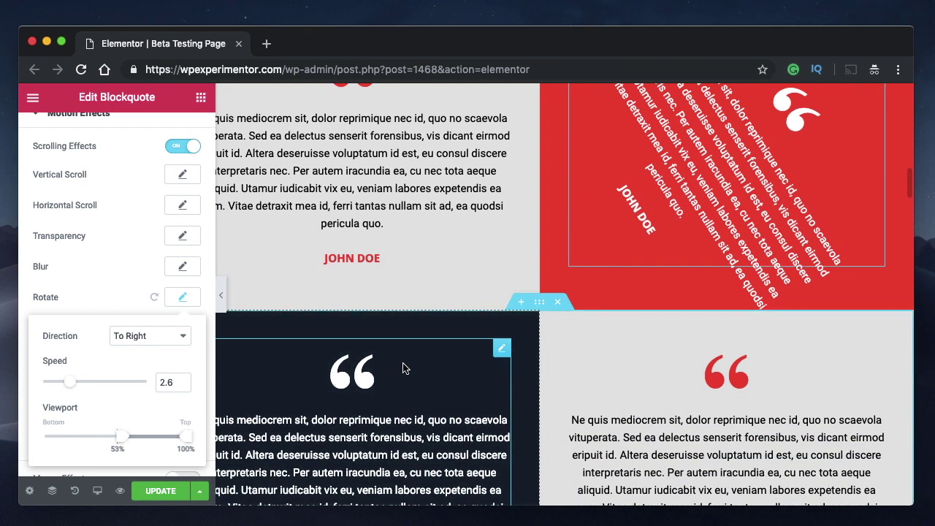
scroll(403, 369, "up", 5)
Set the rotate viewport's lower limit to 8% and preview the blockquote from the reservation form to the second testimonial row
left_click_drag(119, 434, 58, 432)
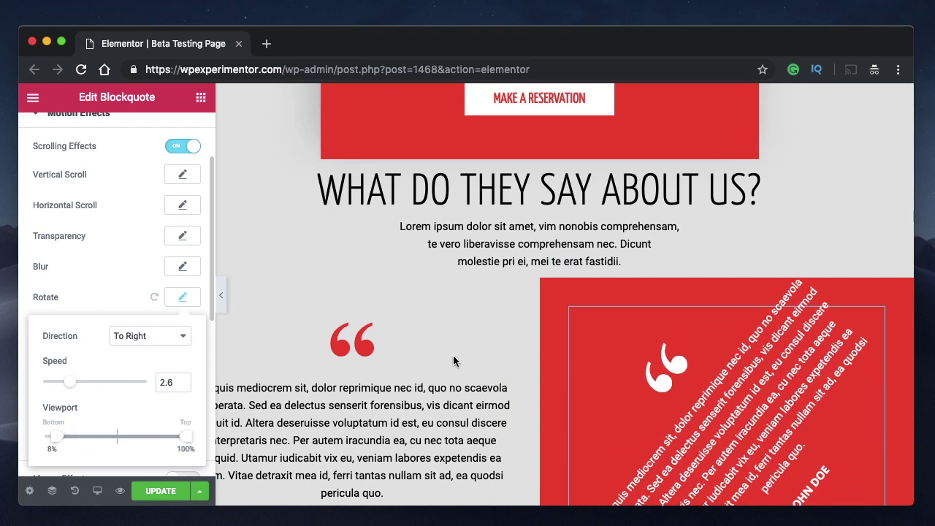
scroll(611, 371, "down", 2)
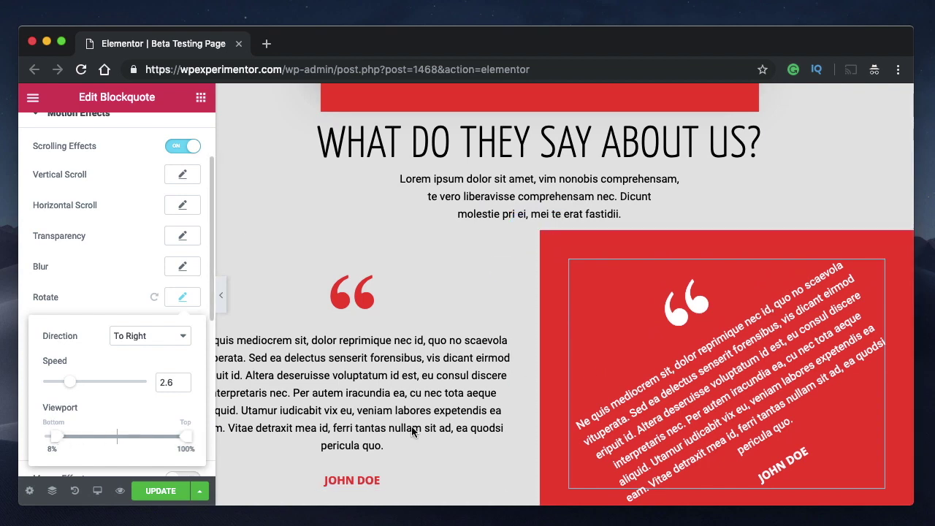
scroll(334, 408, "up", 8)
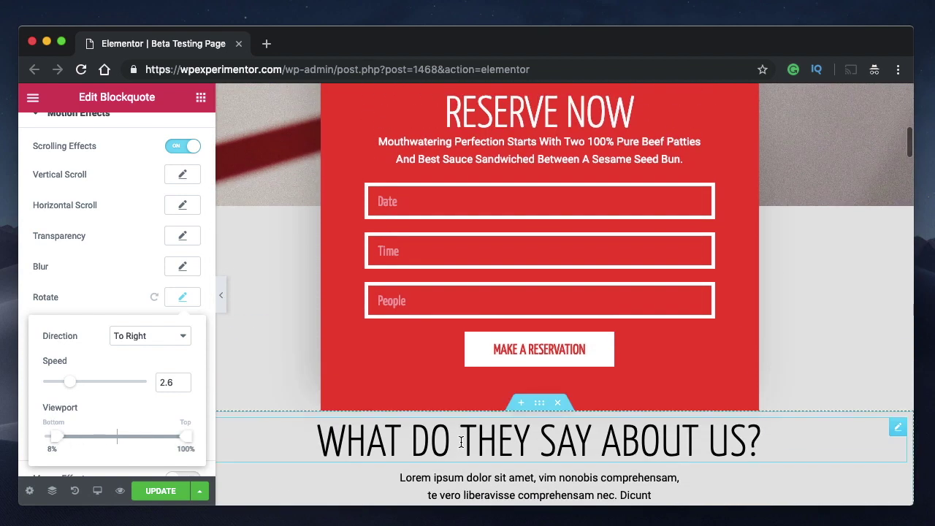
scroll(461, 442, "down", 4)
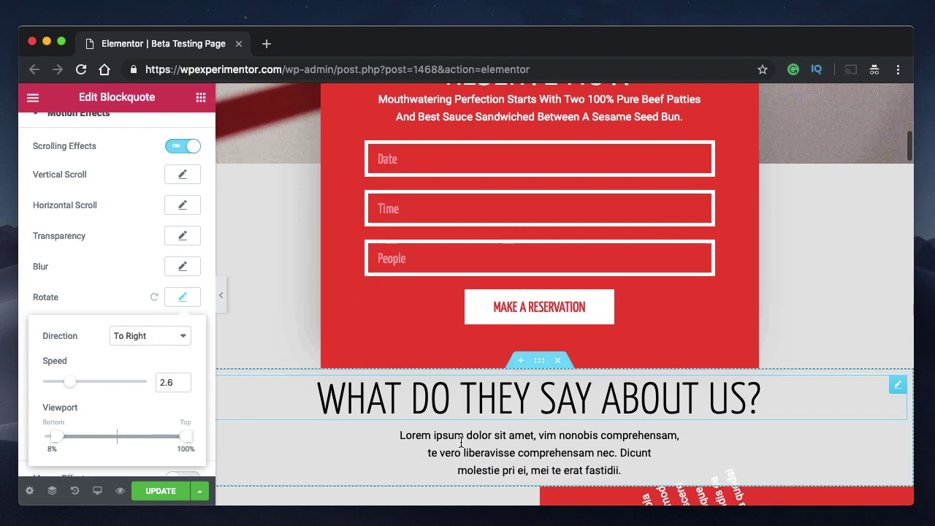
scroll(461, 447, "down", 1)
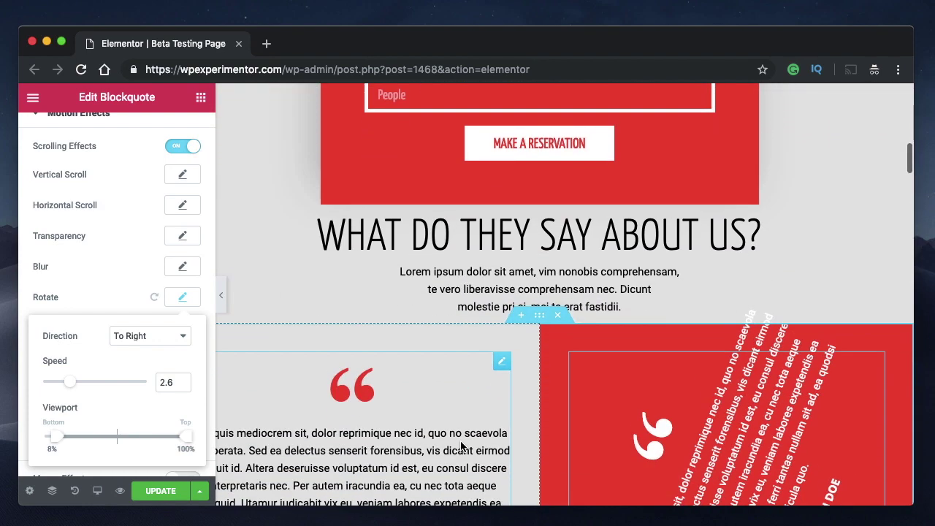
scroll(461, 447, "down", 5)
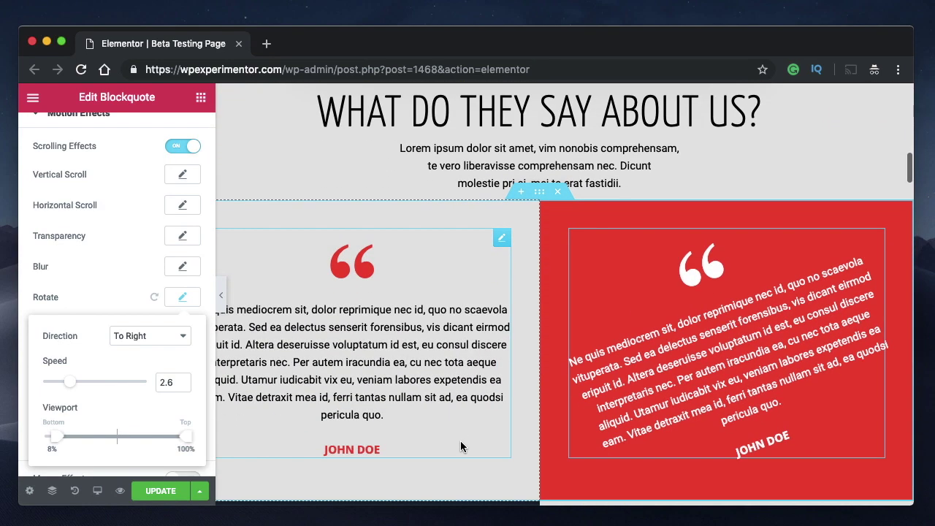
scroll(461, 448, "down", 2)
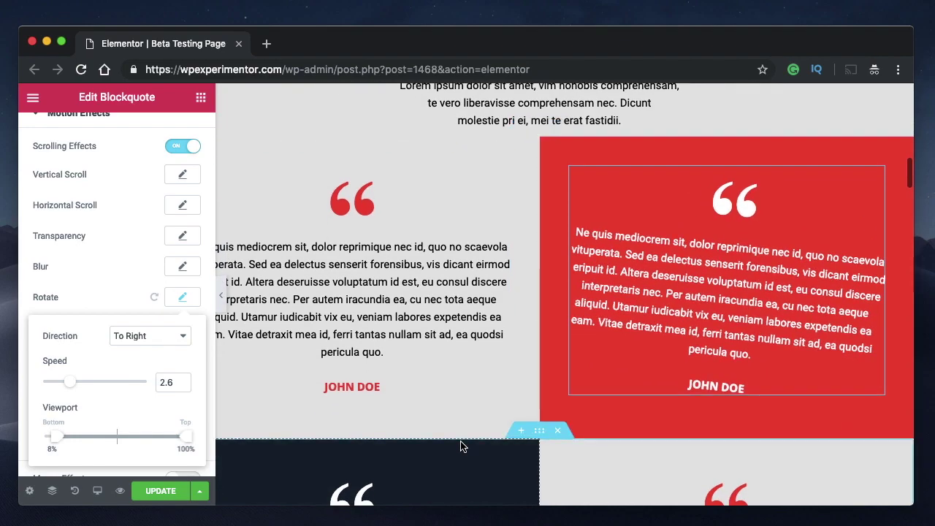
scroll(461, 447, "down", 3)
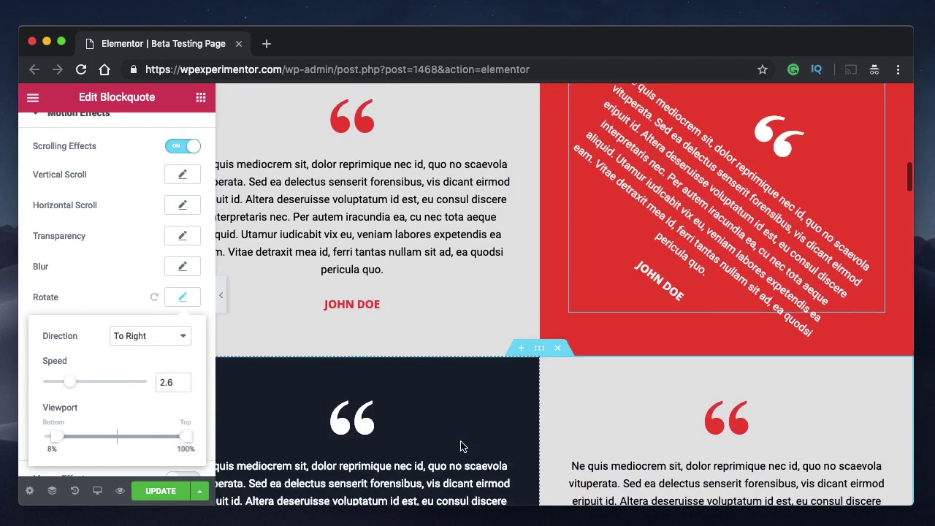
scroll(461, 447, "down", 4)
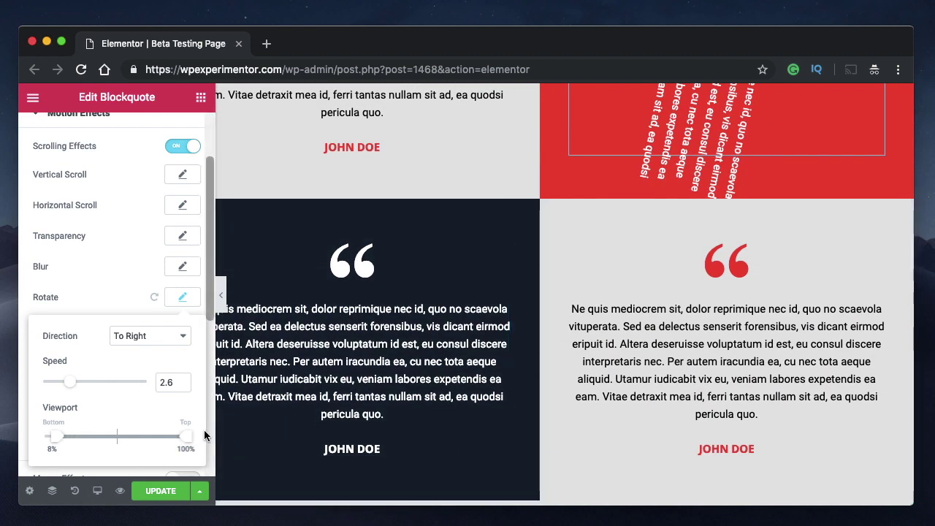
Set the rotate viewport's upper limit to 56% and preview the blockquote's rotation around the first testimonial row
left_click_drag(190, 441, 126, 440)
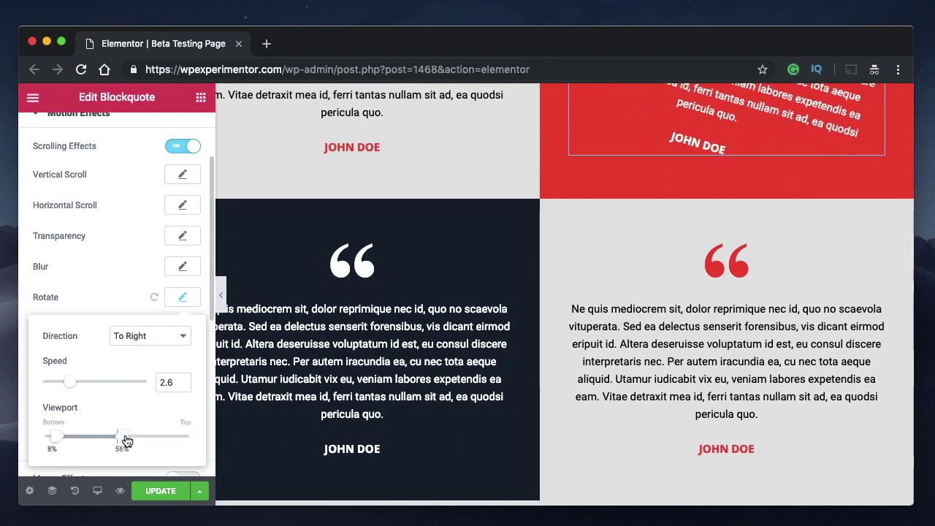
scroll(685, 374, "up", 8)
scroll(683, 373, "down", 4)
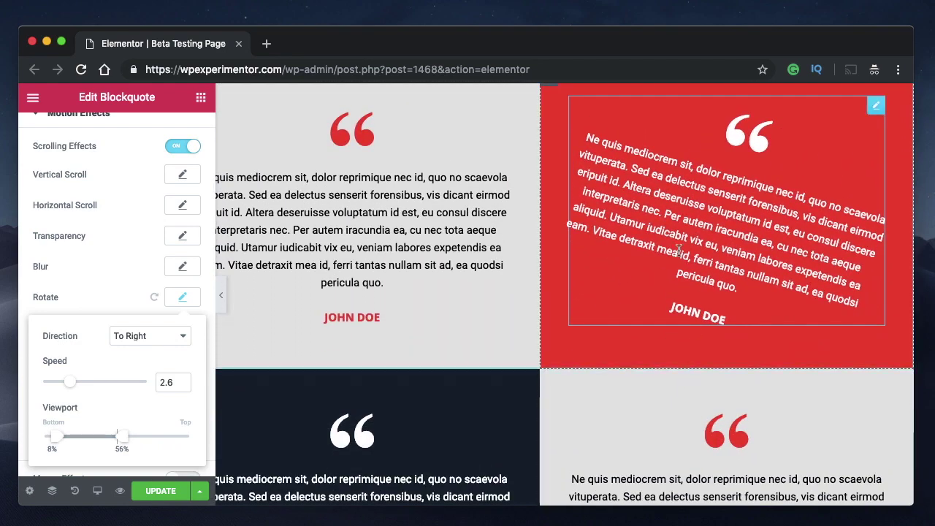
scroll(687, 266, "down", 2)
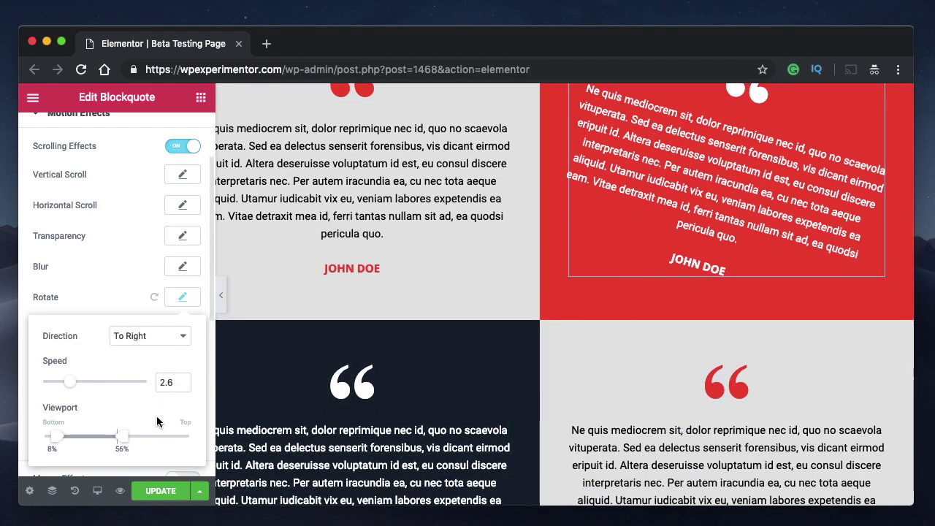
Set the rotate viewport's upper limit to 76% and preview the blockquote back up the page
left_click_drag(123, 440, 151, 439)
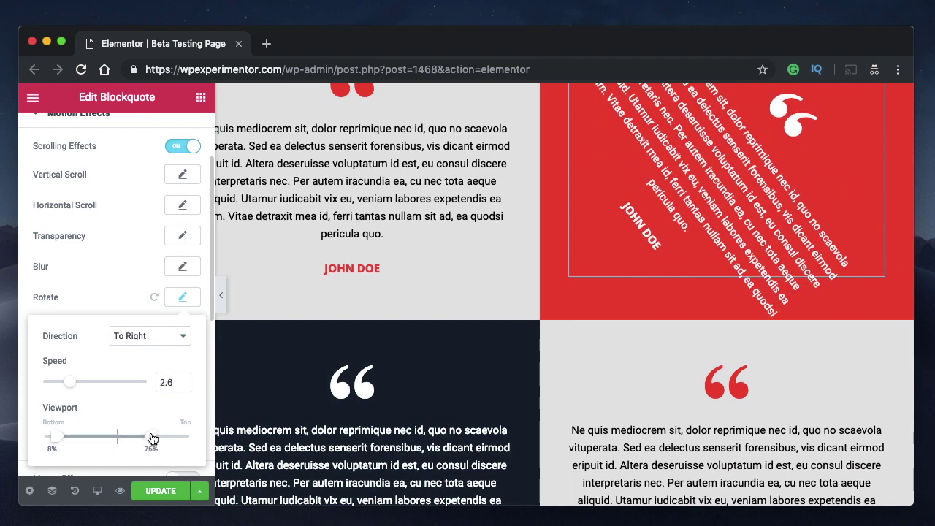
scroll(540, 388, "up", 4)
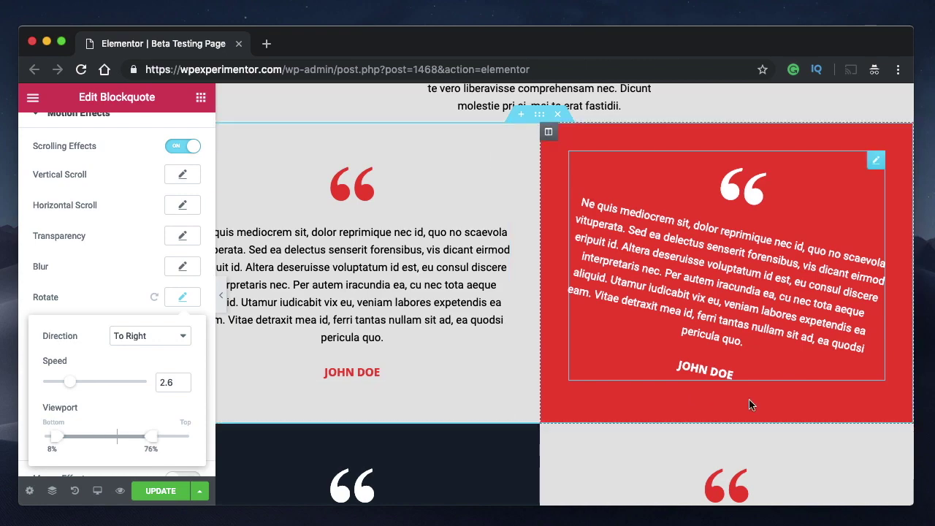
Set the blockquote's rotate speed to 10 and preview the rotation around the first testimonial row
scroll(655, 406, "down", 1)
scroll(654, 405, "down", 6)
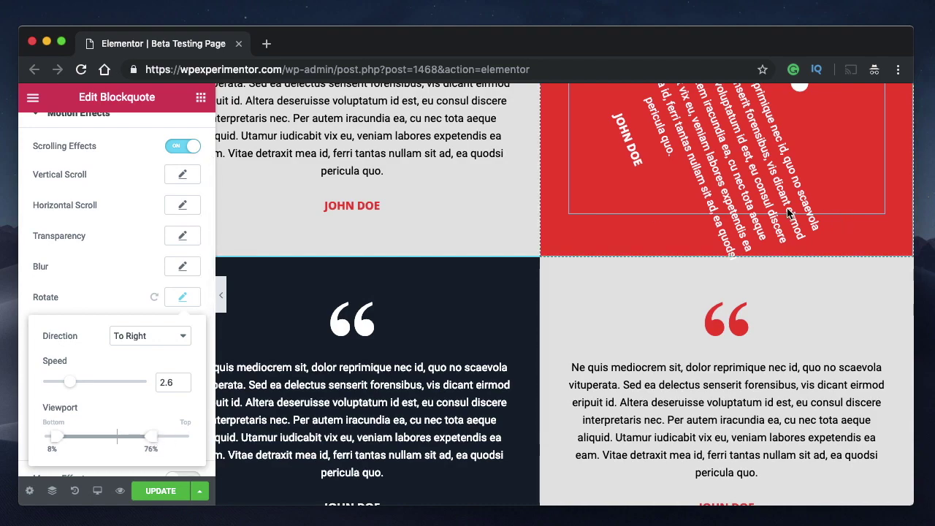
left_click_drag(66, 386, 152, 385)
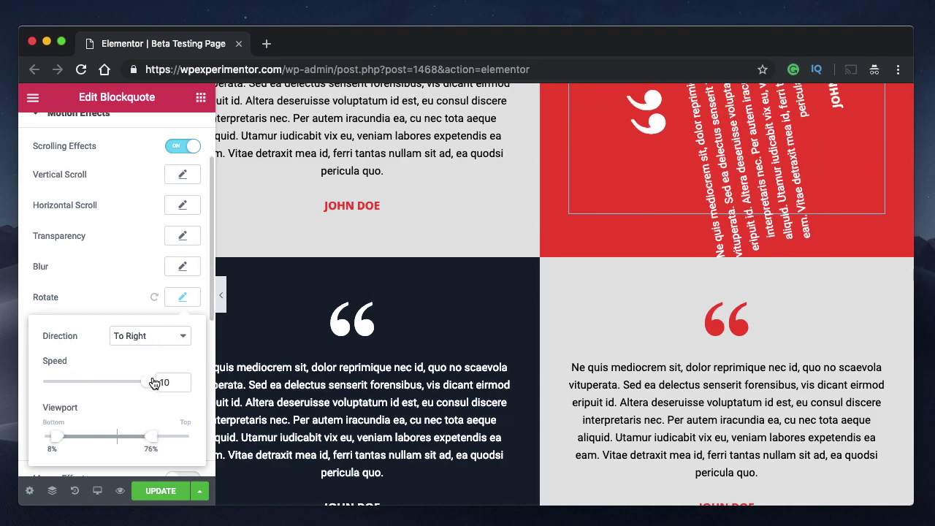
scroll(771, 306, "up", 3)
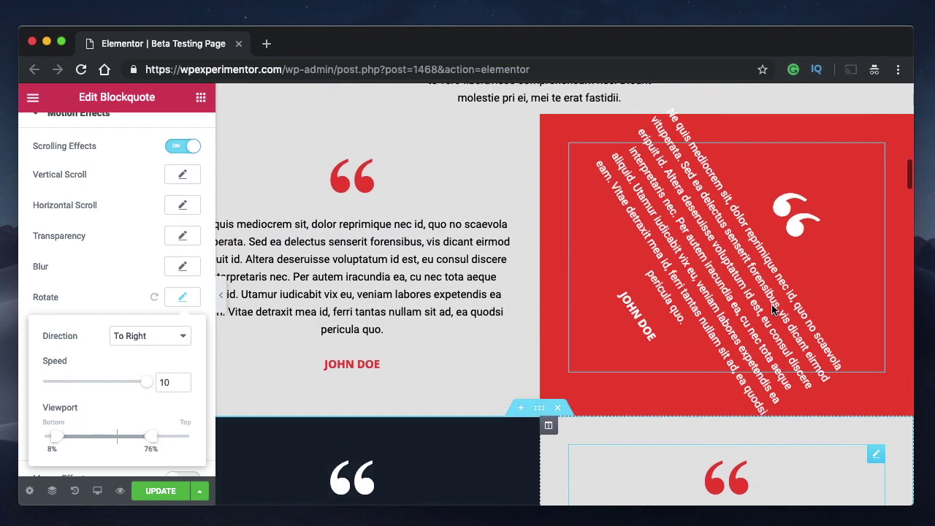
scroll(771, 305, "up", 4)
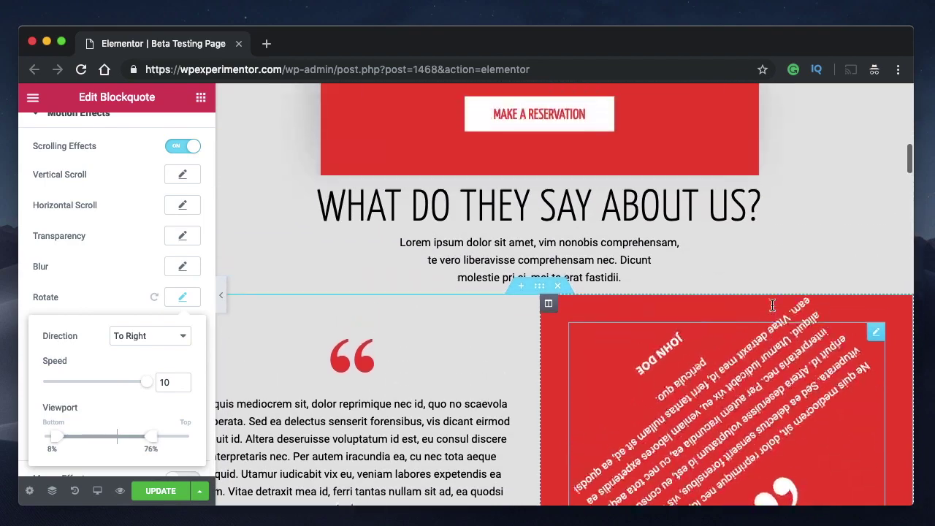
scroll(772, 306, "down", 4)
scroll(772, 306, "up", 1)
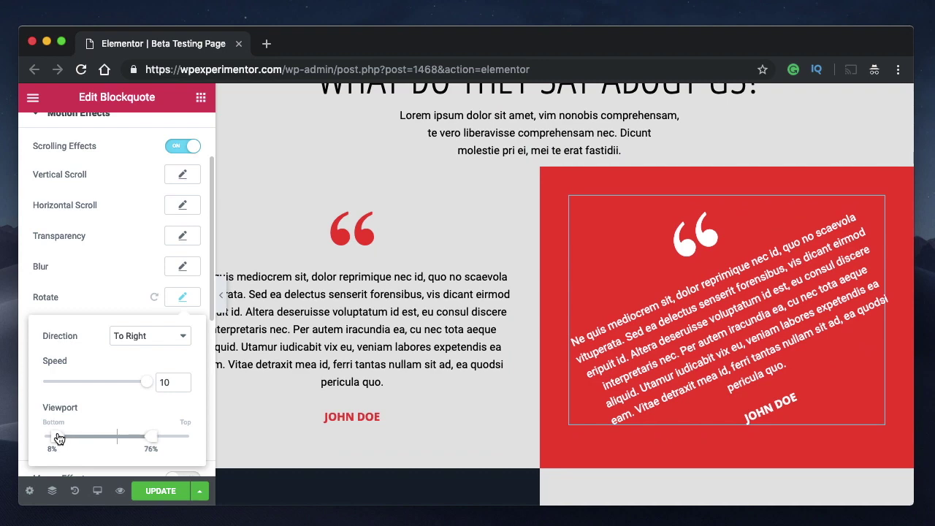
Set the rotate viewport range to 0%–45% and preview the blockquote between the reservation form and the testimonial rows
left_click_drag(110, 439, 44, 441)
left_click_drag(151, 442, 105, 440)
scroll(589, 417, "down", 3)
scroll(655, 301, "up", 3)
scroll(655, 301, "up", 3)
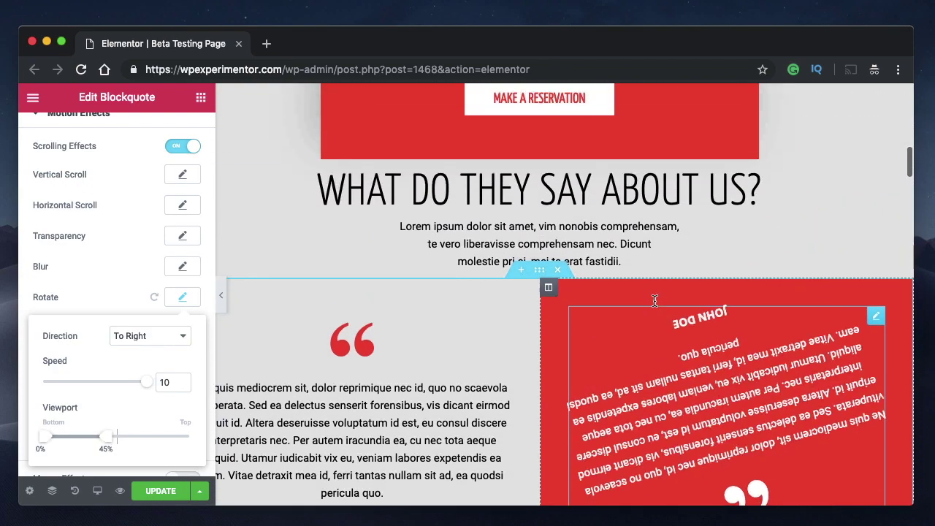
scroll(655, 301, "down", 2)
scroll(655, 301, "down", 1)
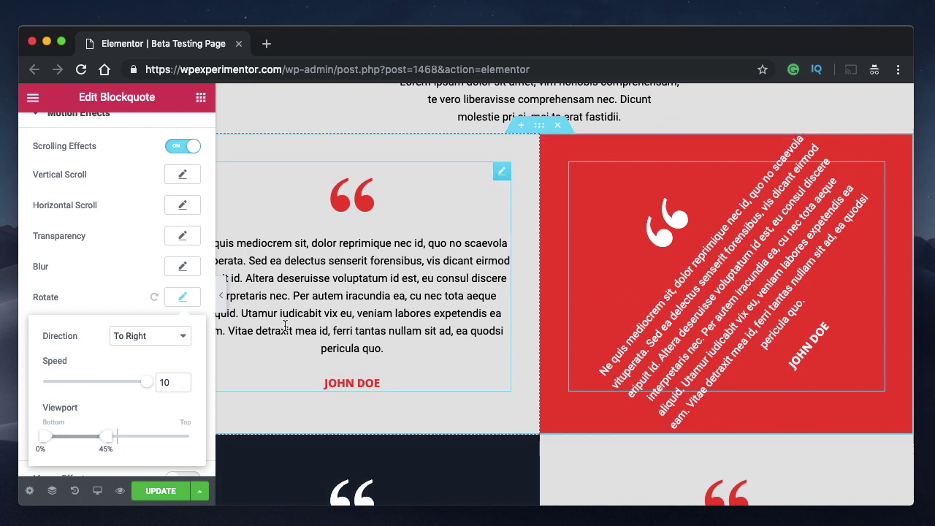
Try the To Left direction for the blockquote's rotate effect and close its settings
left_click(148, 340)
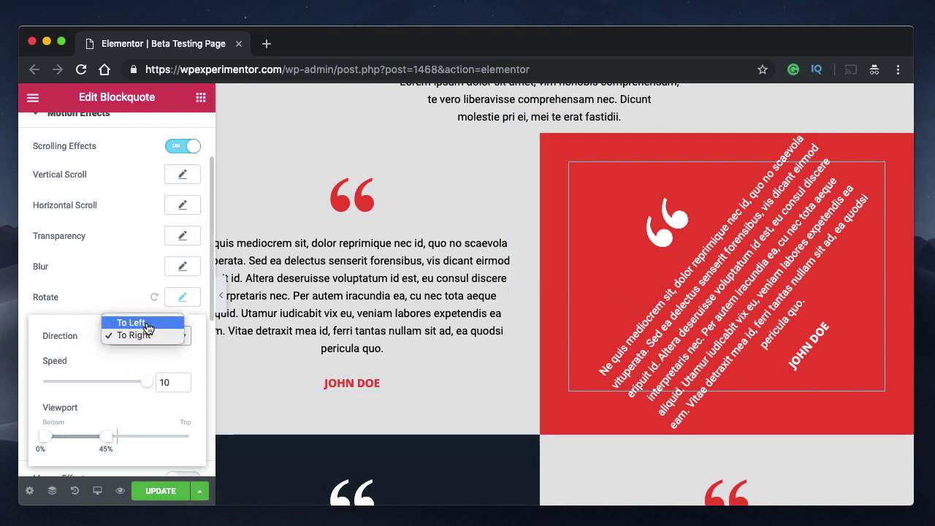
left_click(118, 323)
left_click(192, 300)
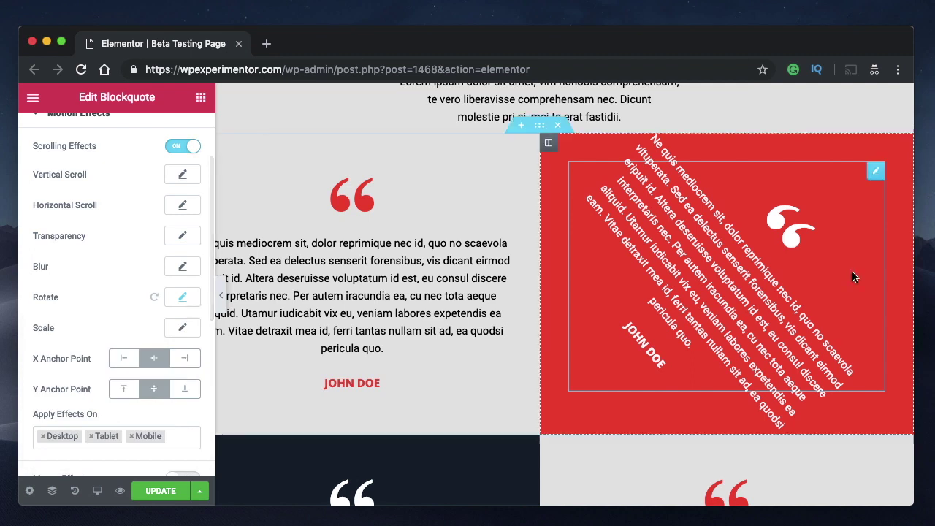
Reset the blockquote's rotate effect and enable the scale effect with its direction set to Scale Up
left_click(153, 296)
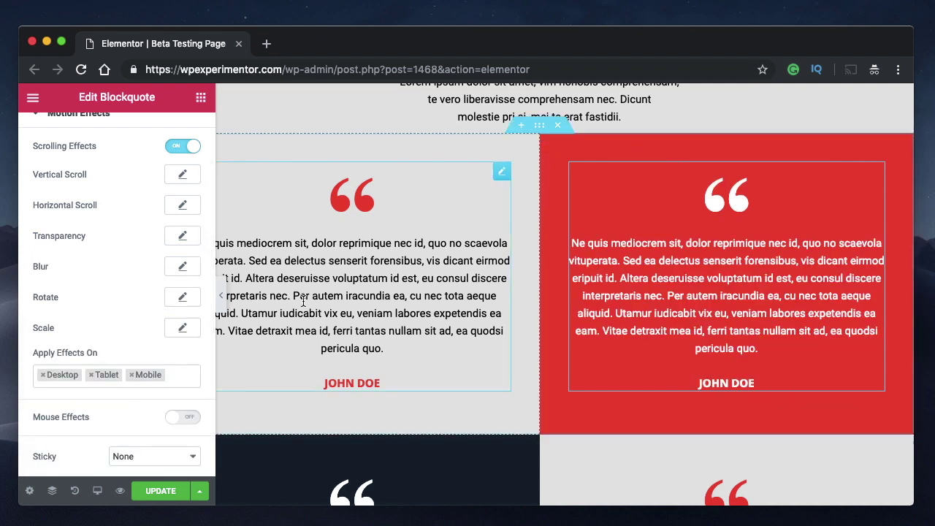
left_click(182, 328)
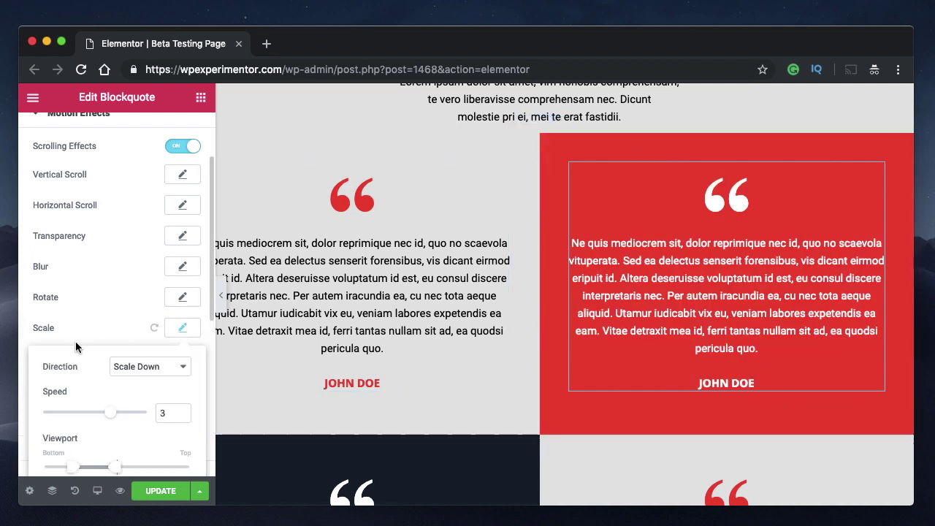
scroll(75, 347, "down", 2)
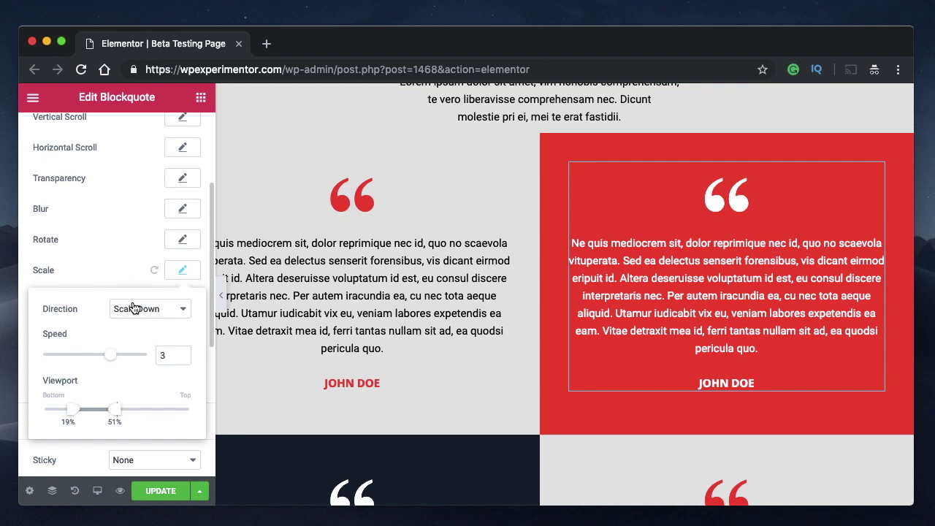
left_click(136, 308)
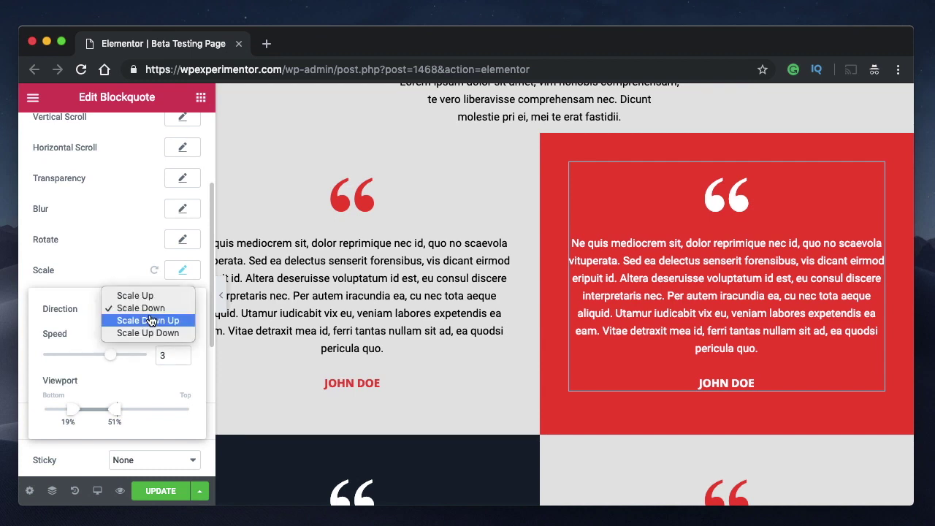
left_click(133, 231)
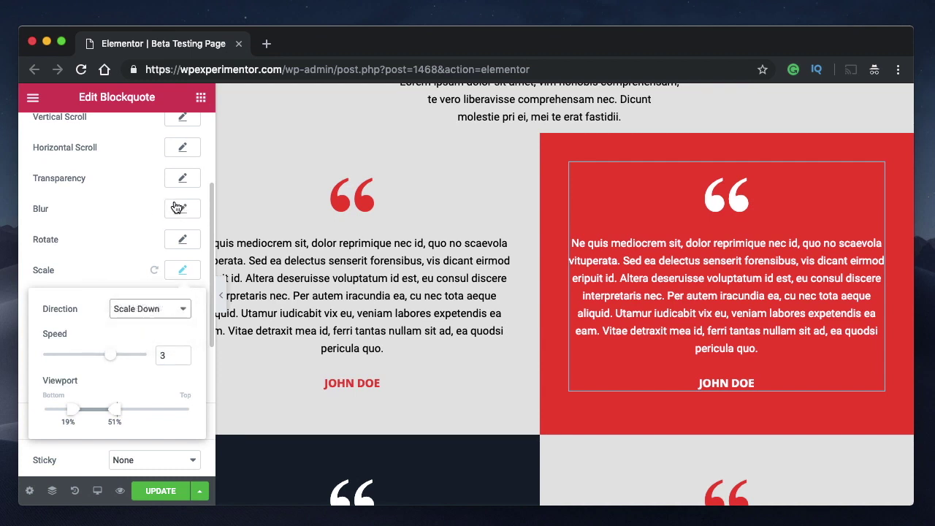
left_click(142, 319)
left_click(135, 296)
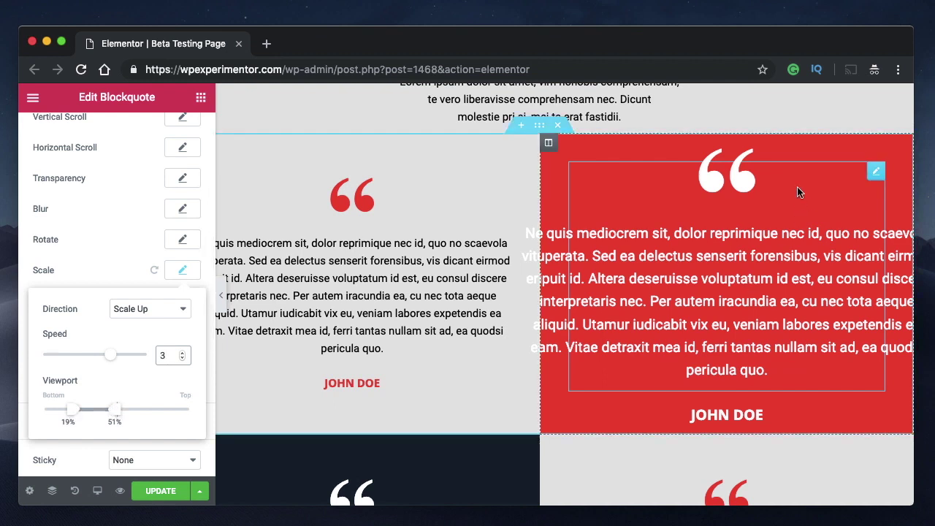
Set the scale viewport range to 54%–100% and preview the blockquote down to the second testimonial row and back up
double_click(166, 357)
scroll(667, 329, "down", 3)
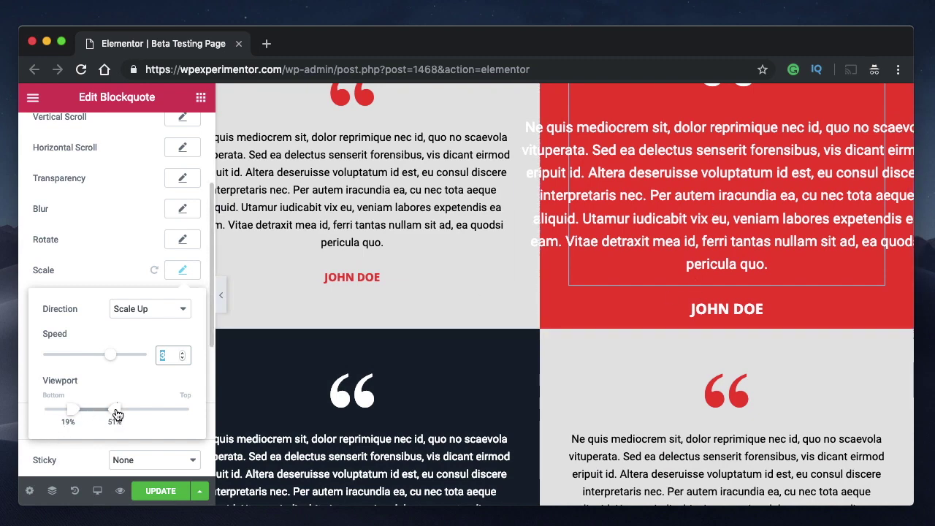
left_click_drag(145, 415, 193, 414)
left_click_drag(73, 415, 121, 411)
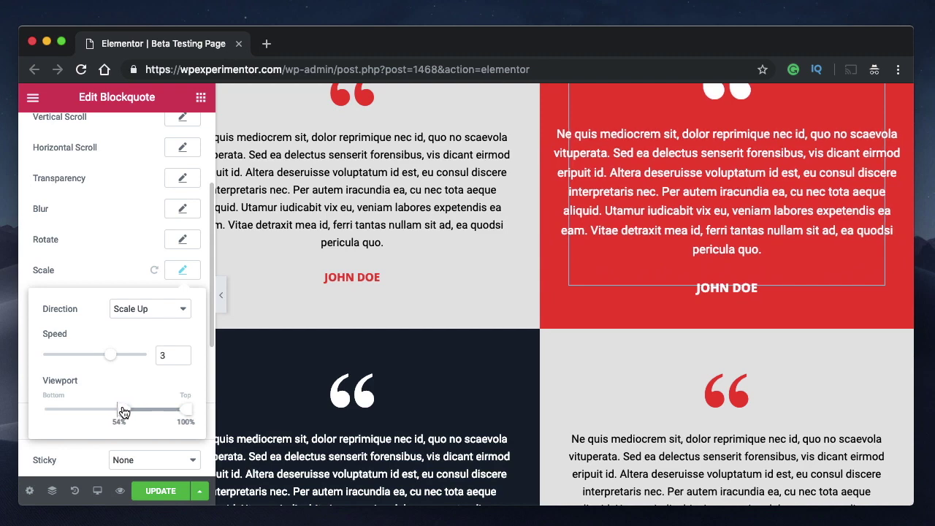
scroll(625, 299, "up", 3)
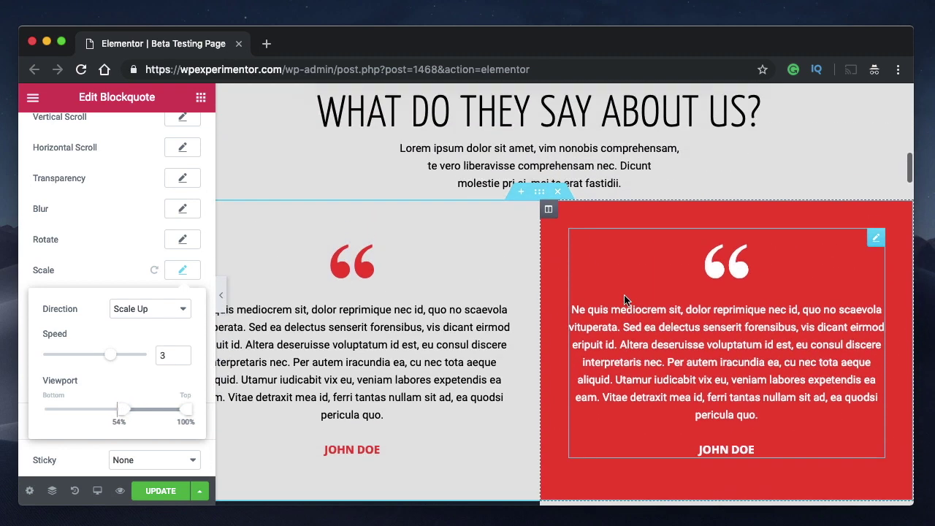
scroll(625, 299, "down", 3)
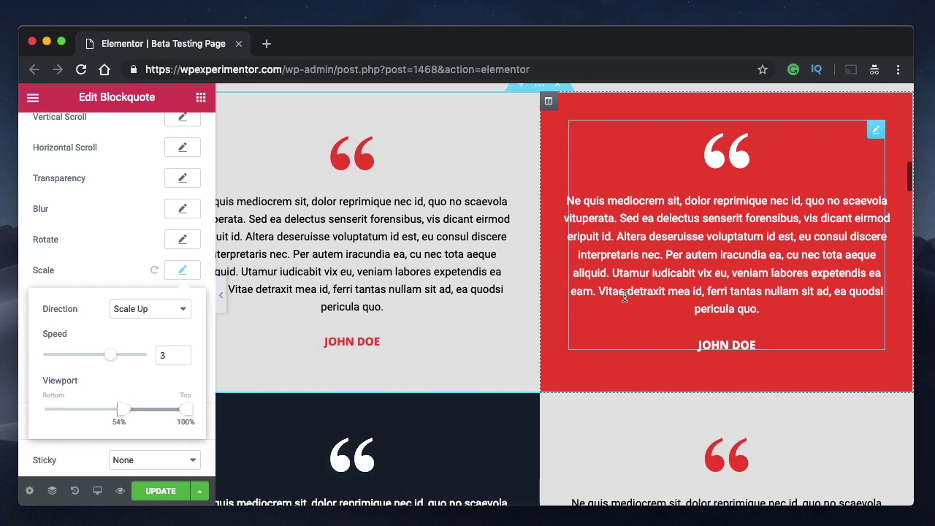
scroll(624, 297, "down", 2)
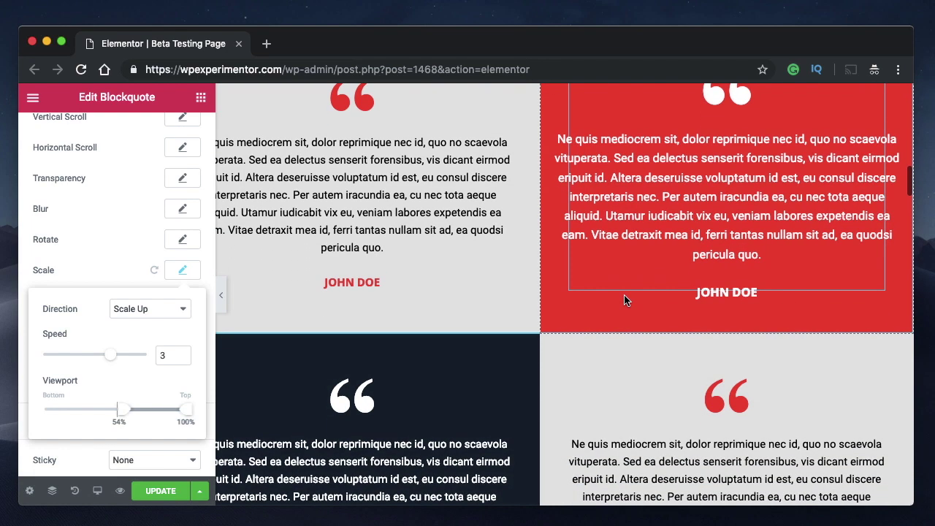
scroll(625, 300, "down", 2)
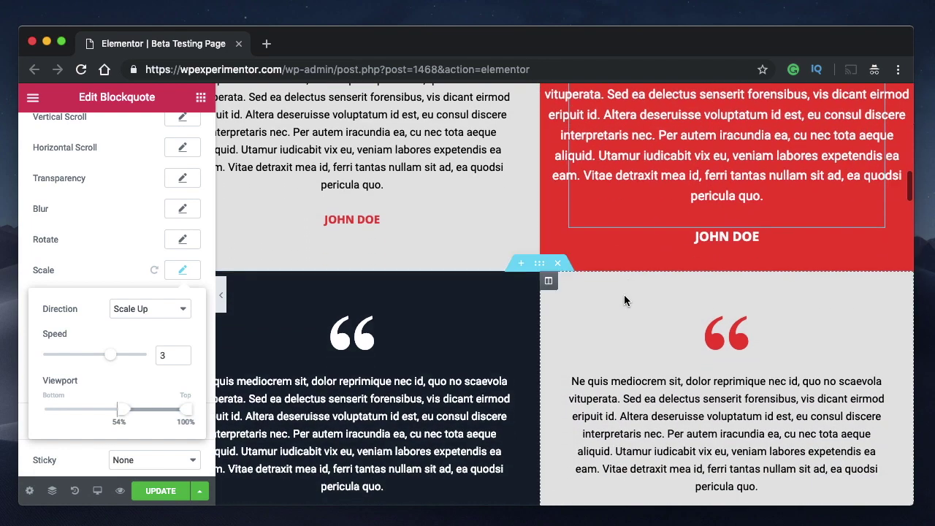
scroll(624, 294, "down", 3)
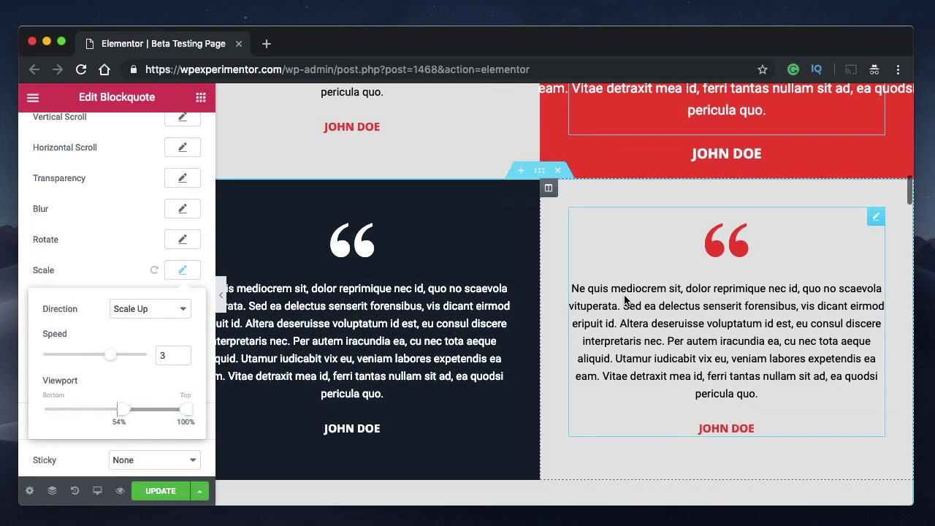
scroll(625, 298, "up", 5)
scroll(625, 296, "up", 6)
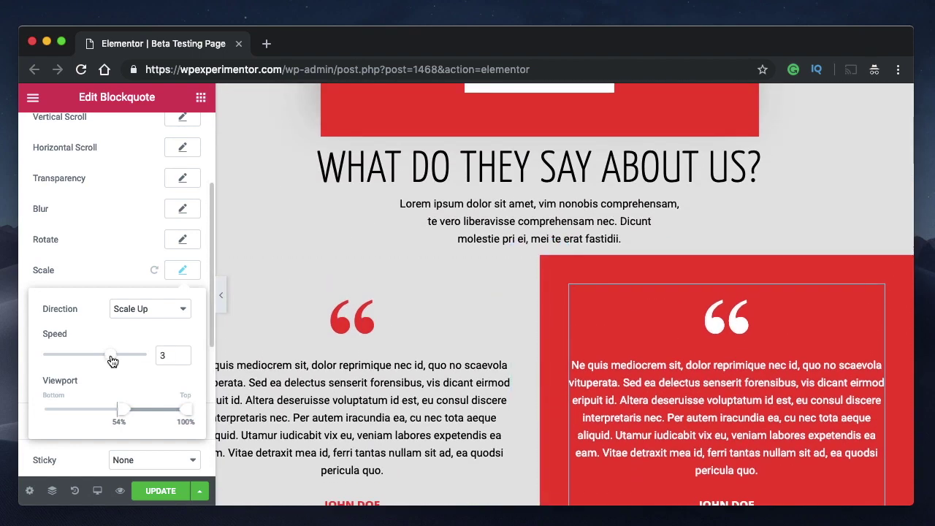
Set the scale speed to 10 and preview the blockquote's scaling across both testimonial rows
scroll(687, 380, "down", 4)
scroll(687, 379, "down", 2)
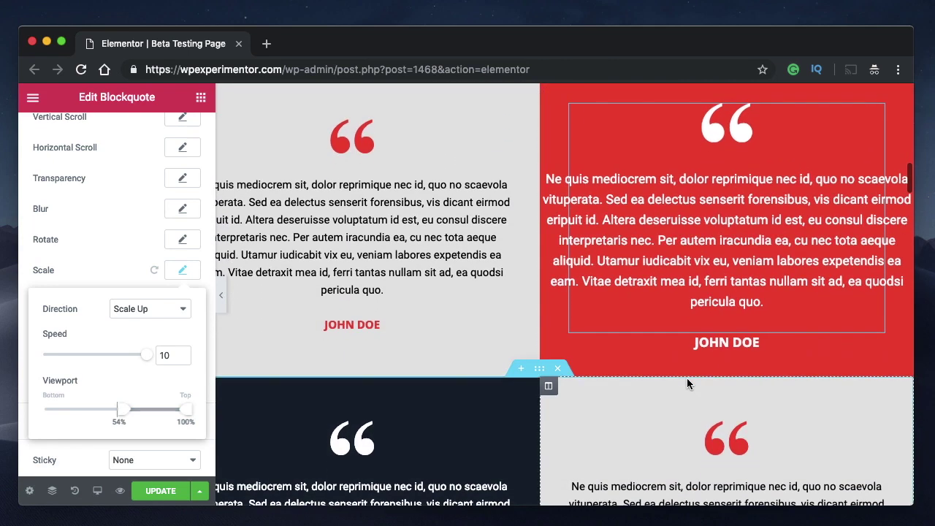
scroll(703, 326, "down", 1)
scroll(702, 326, "down", 4)
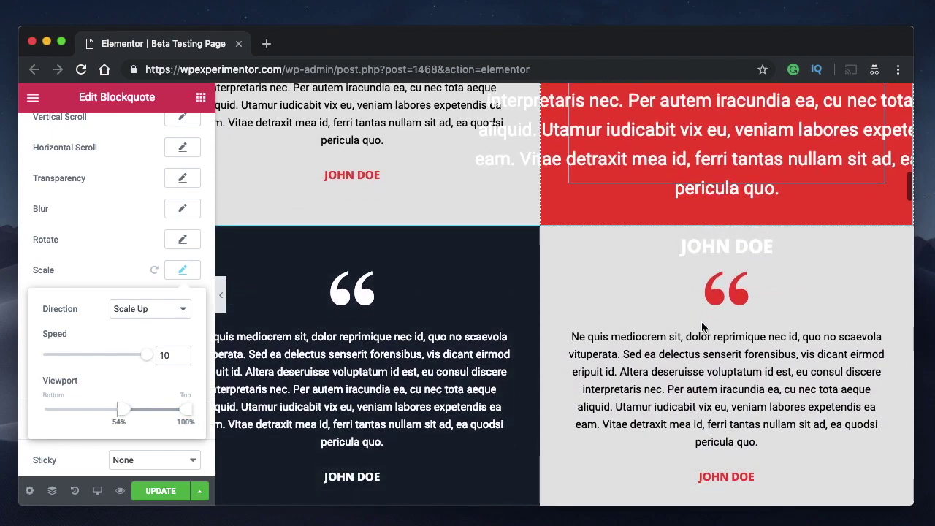
scroll(701, 327, "down", 2)
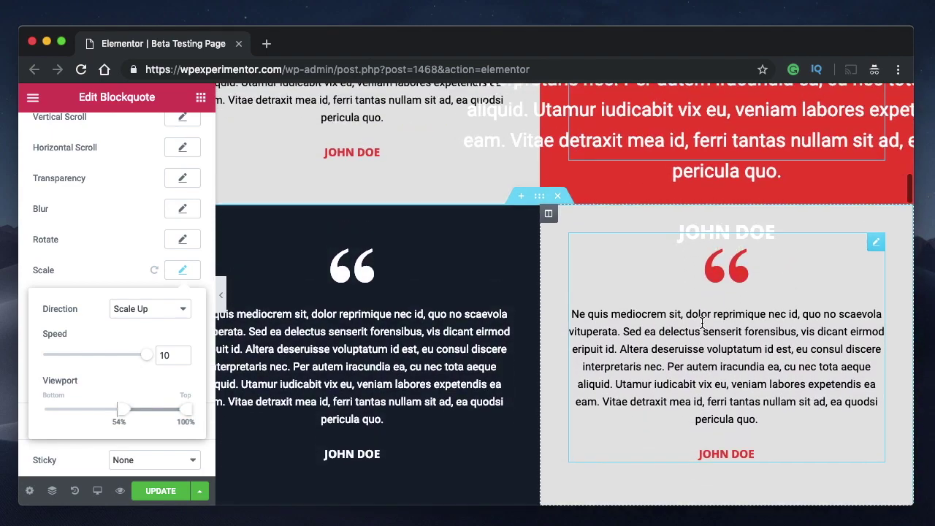
scroll(703, 324, "up", 6)
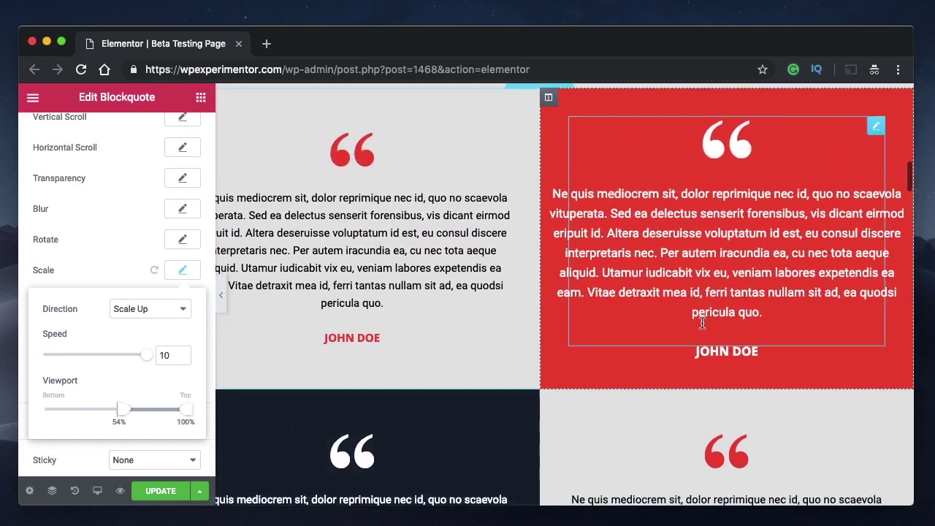
scroll(702, 324, "down", 3)
scroll(702, 326, "up", 3)
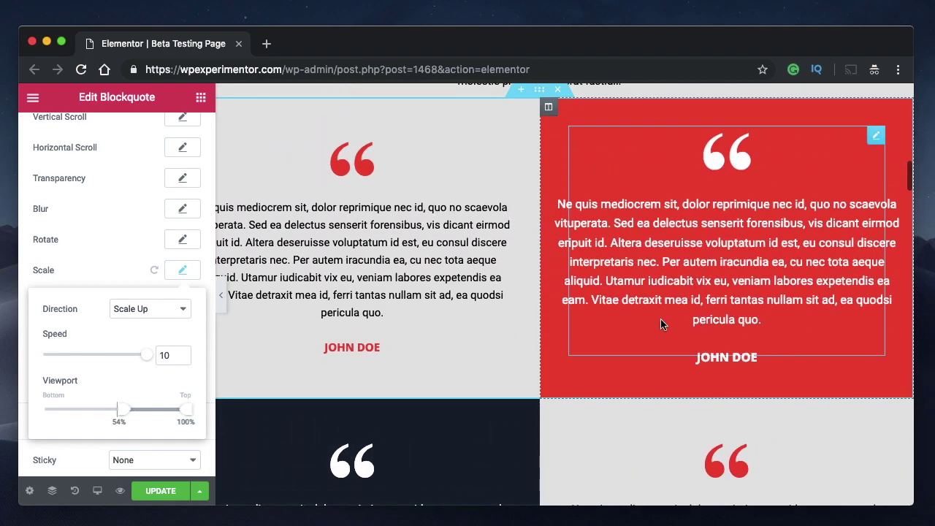
Set the scale viewport range to 0%–52% and preview the blockquote from the reservation form to the first testimonial row
left_click_drag(129, 415, 45, 410)
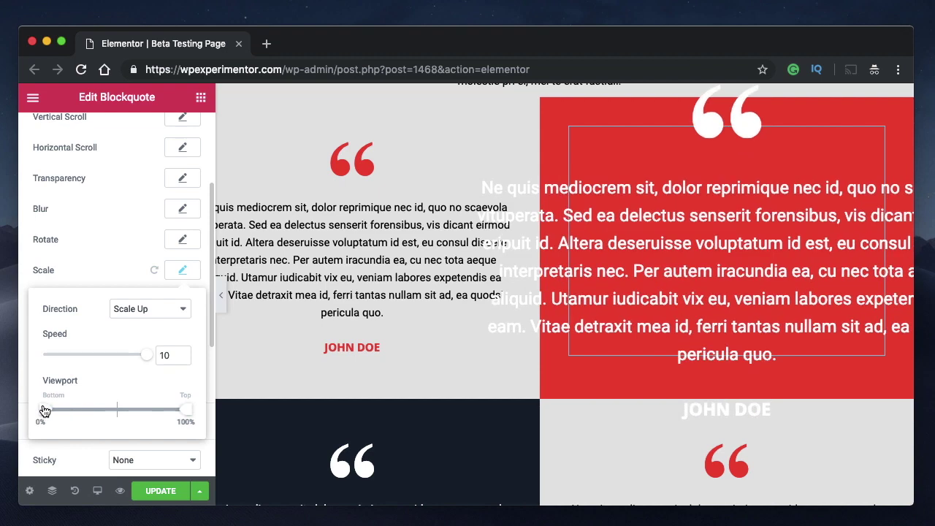
left_click_drag(189, 410, 121, 415)
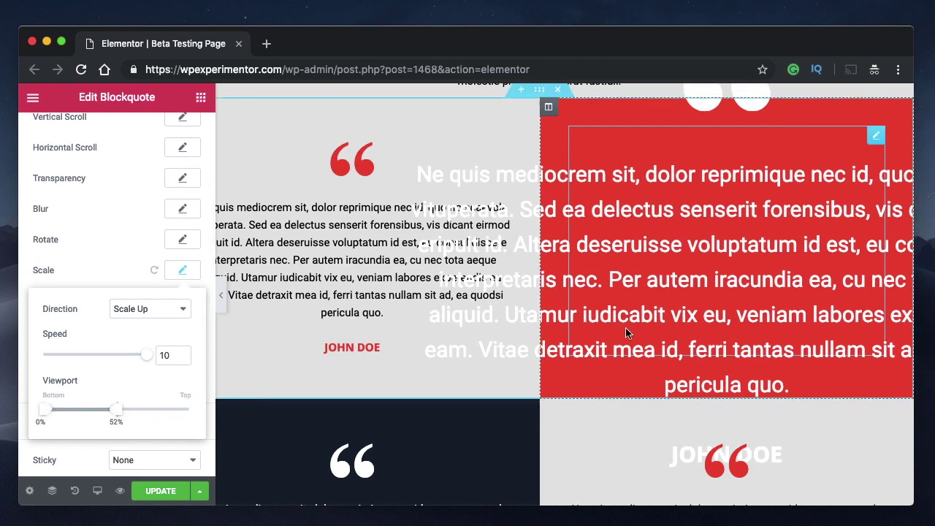
scroll(626, 327, "up", 5)
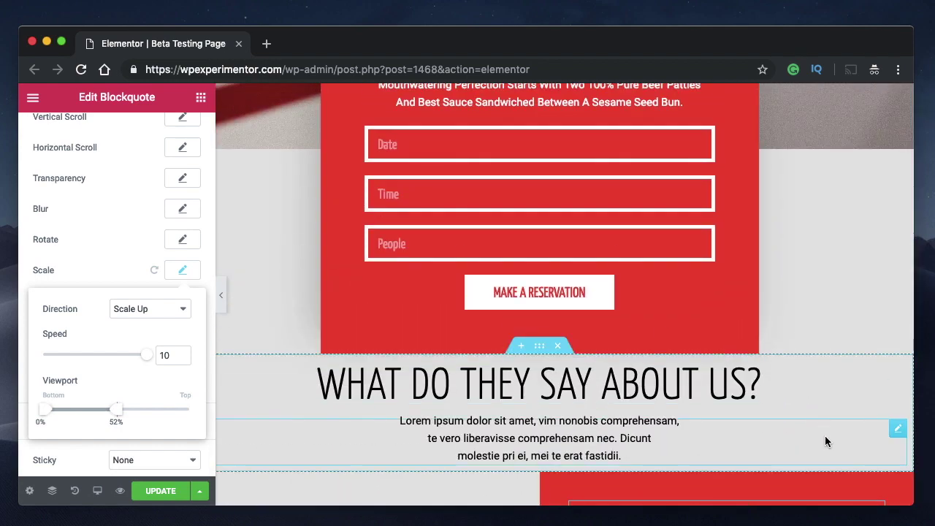
scroll(825, 436, "down", 3)
scroll(825, 436, "down", 4)
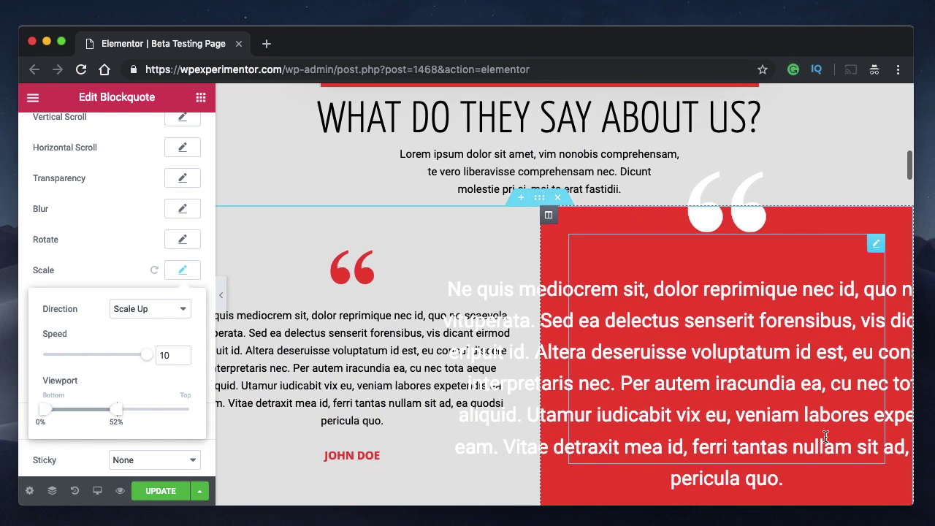
scroll(825, 436, "down", 1)
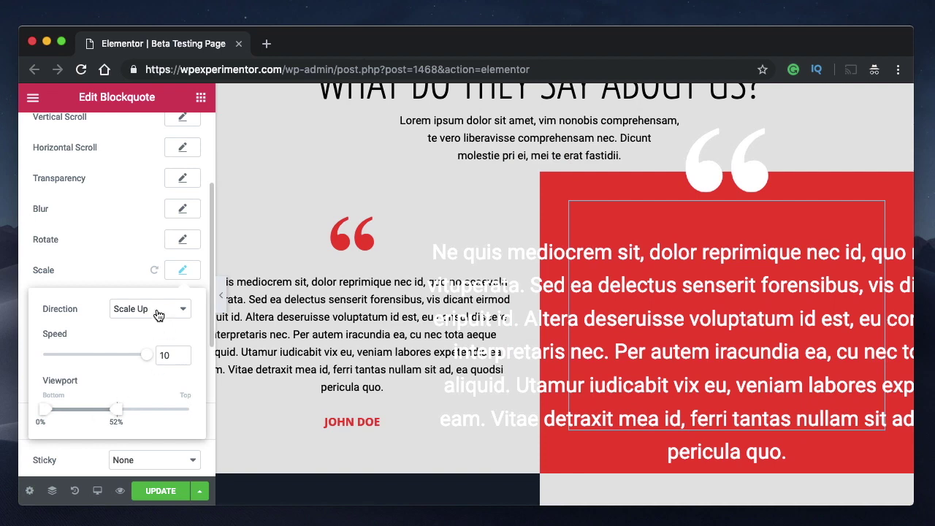
Set the scale viewport range to 52%–100%
left_click_drag(118, 413, 195, 414)
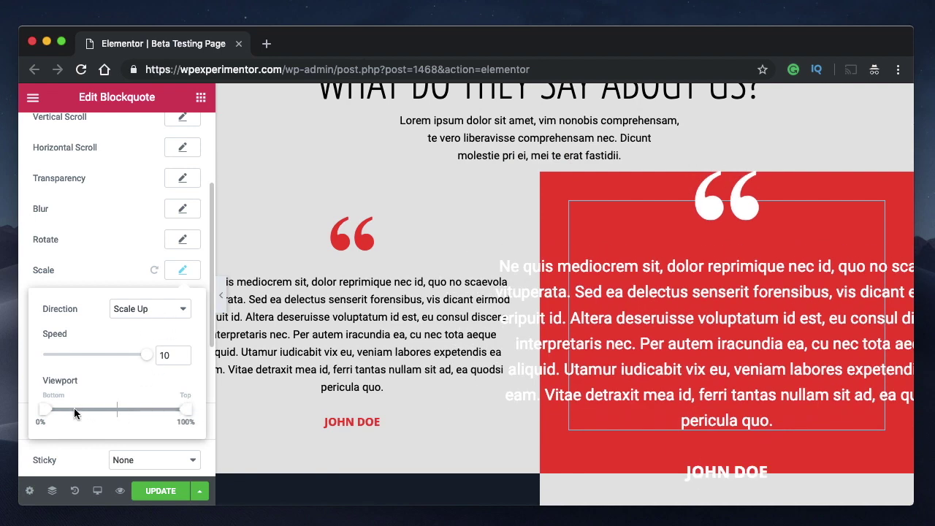
left_click_drag(45, 416, 122, 411)
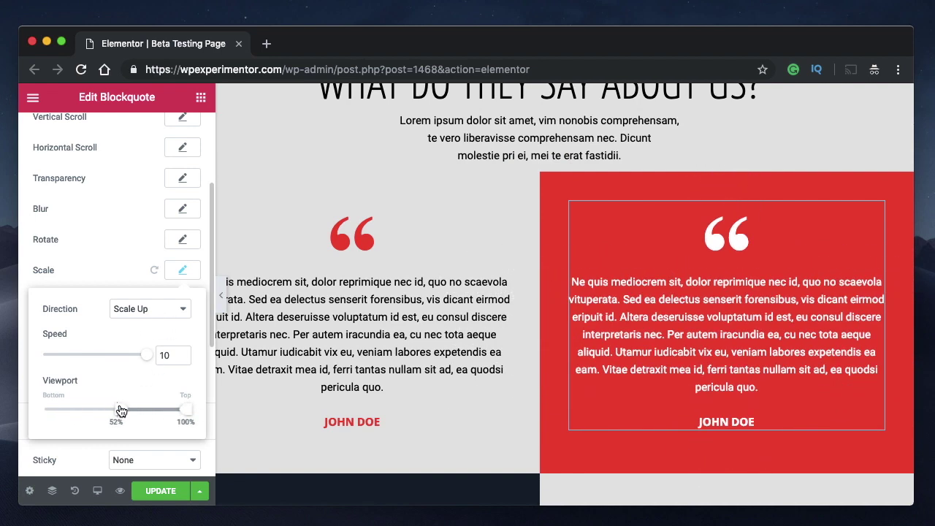
Preview the blockquote's Scale Up effect between the first and second testimonial rows
scroll(664, 374, "down", 3)
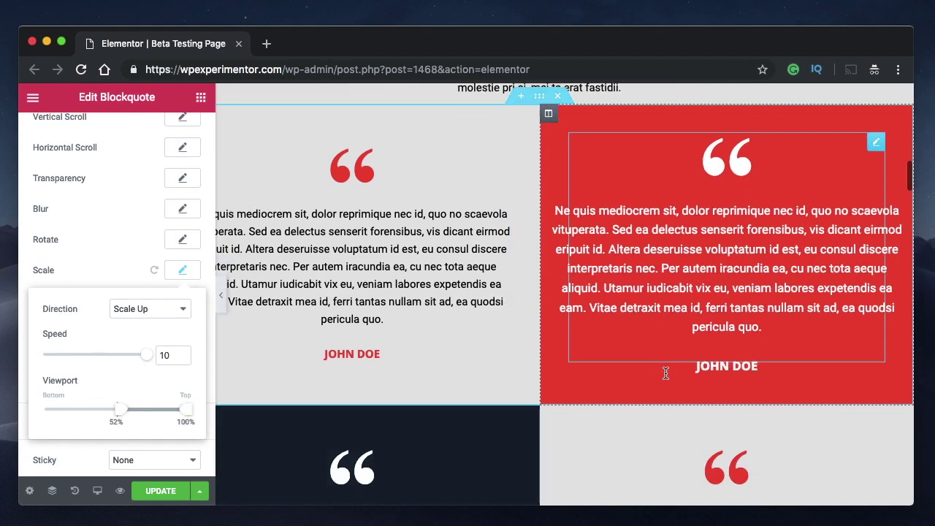
scroll(665, 378, "up", 2)
scroll(665, 378, "down", 4)
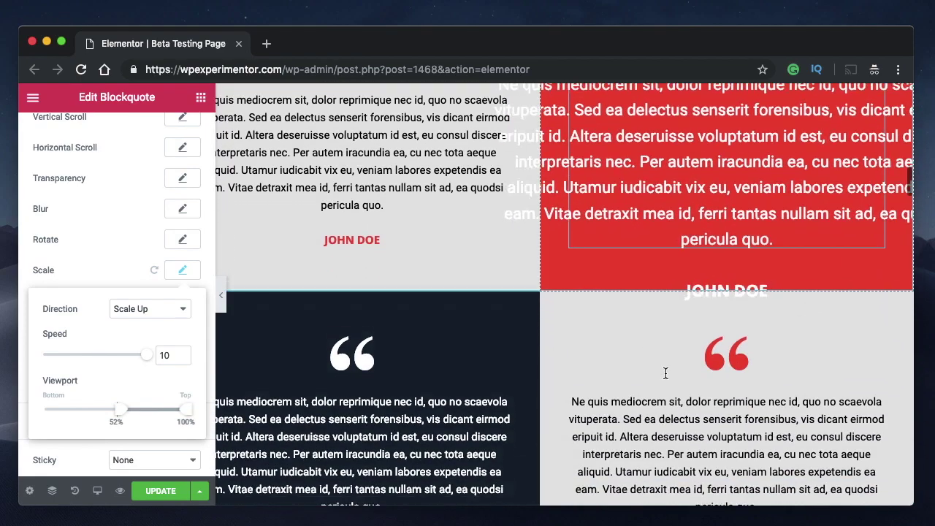
scroll(665, 378, "up", 2)
scroll(664, 377, "down", 3)
scroll(664, 378, "up", 3)
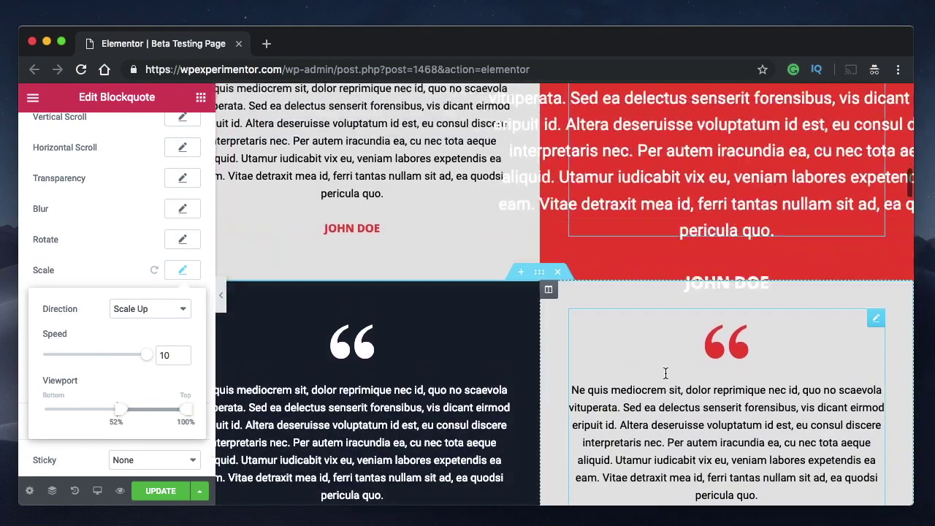
scroll(643, 376, "down", 3)
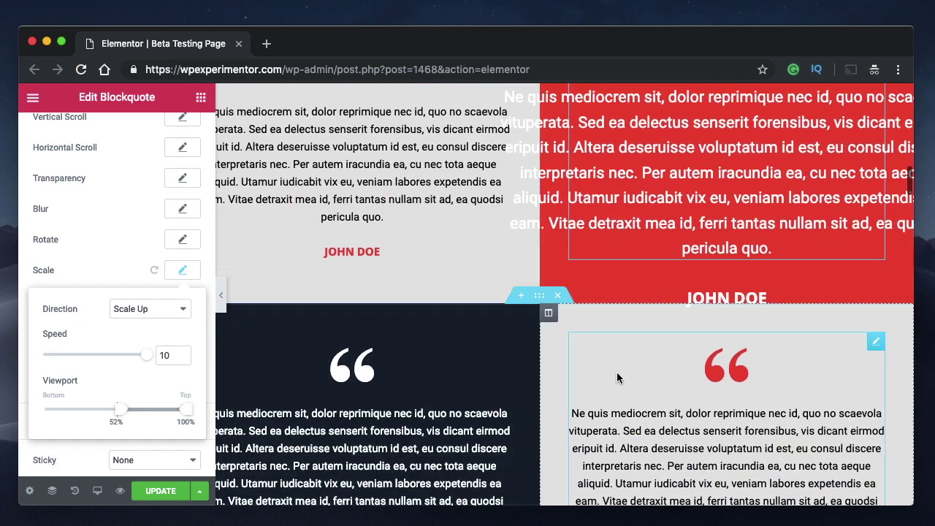
Set the scale direction to Scale Down and preview the blockquote around the first testimonial row
left_click(146, 309)
left_click(173, 320)
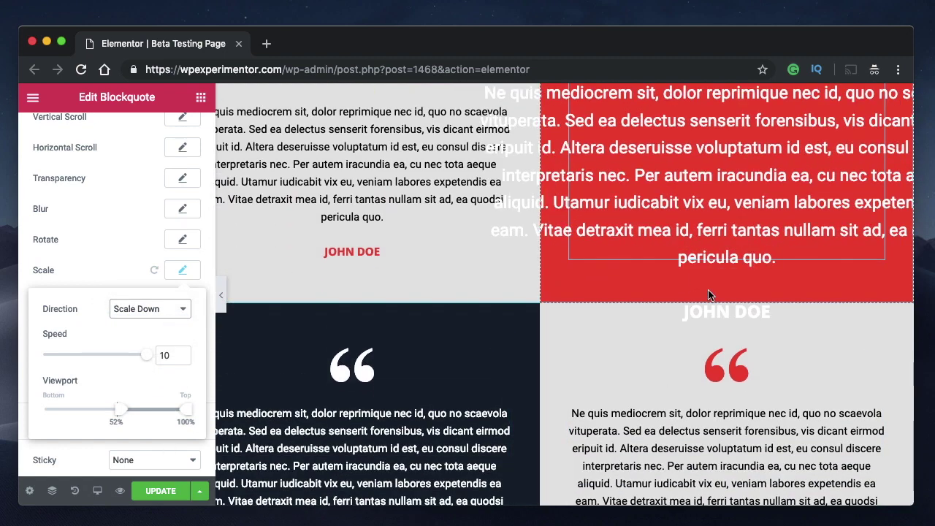
scroll(442, 344, "up", 5)
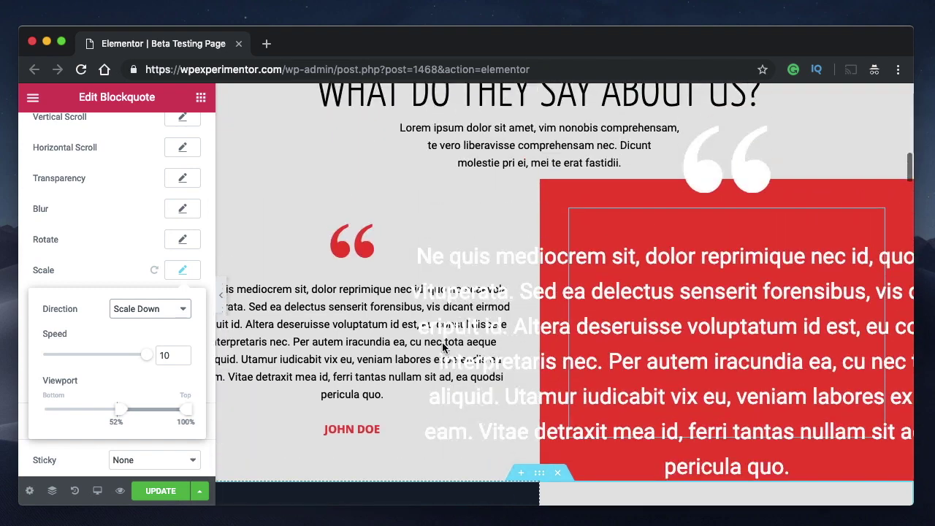
scroll(442, 343, "down", 4)
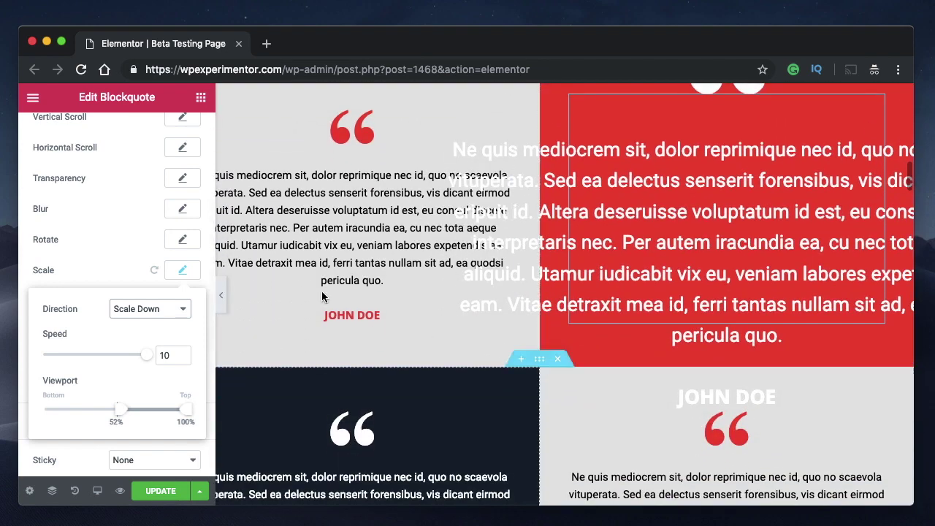
Try the Transparency effect with Fade In Out at level 10 alongside the scaling, and reset it to default
triple_click(638, 200)
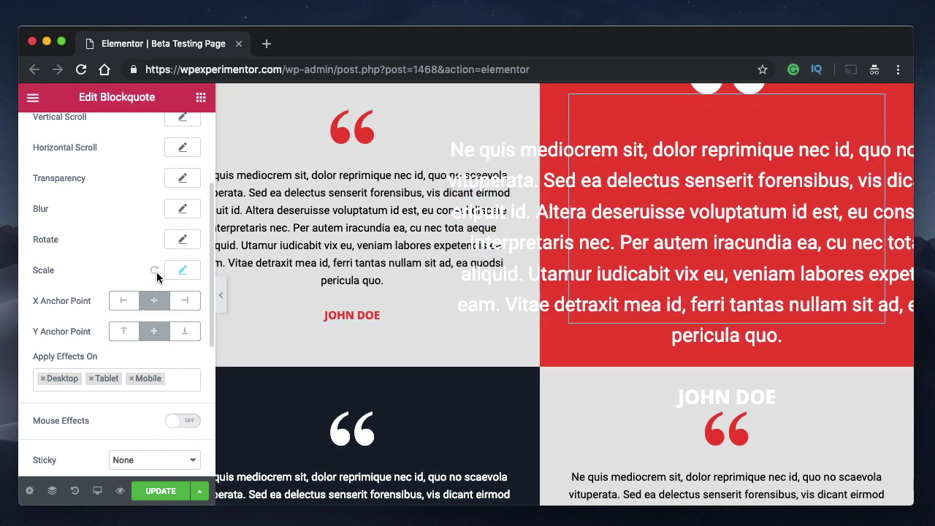
left_click(187, 270)
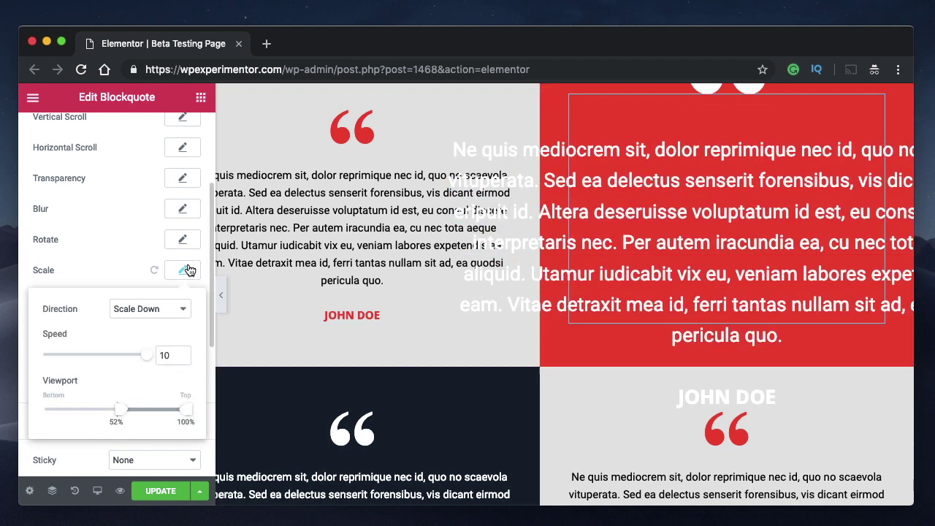
left_click(184, 180)
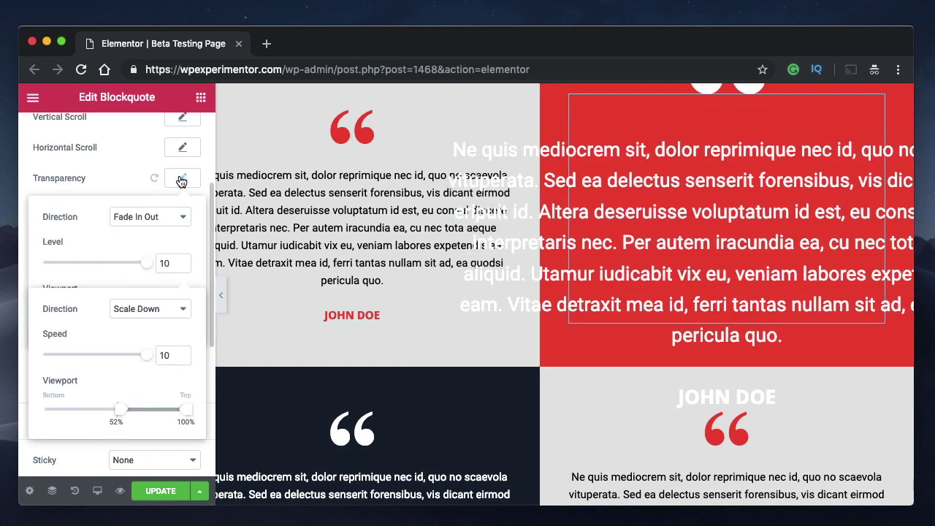
left_click(182, 179)
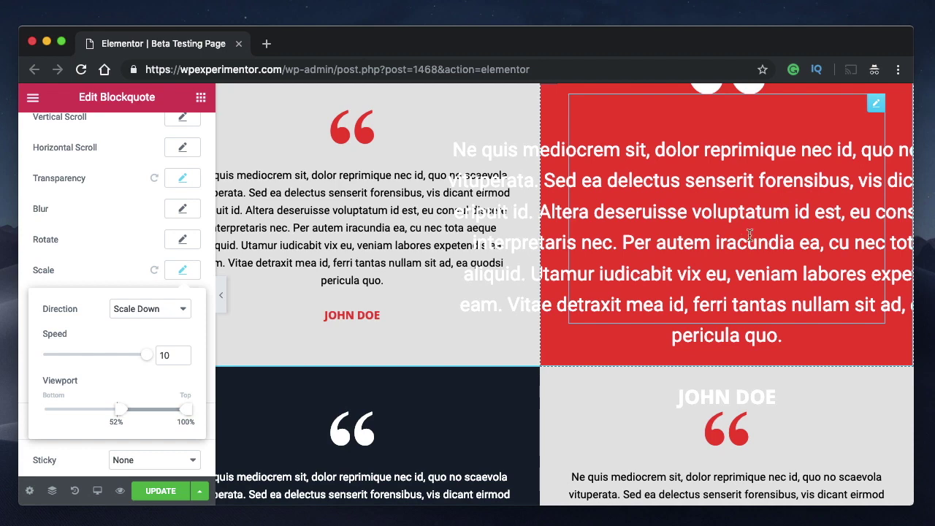
scroll(752, 243, "up", 5)
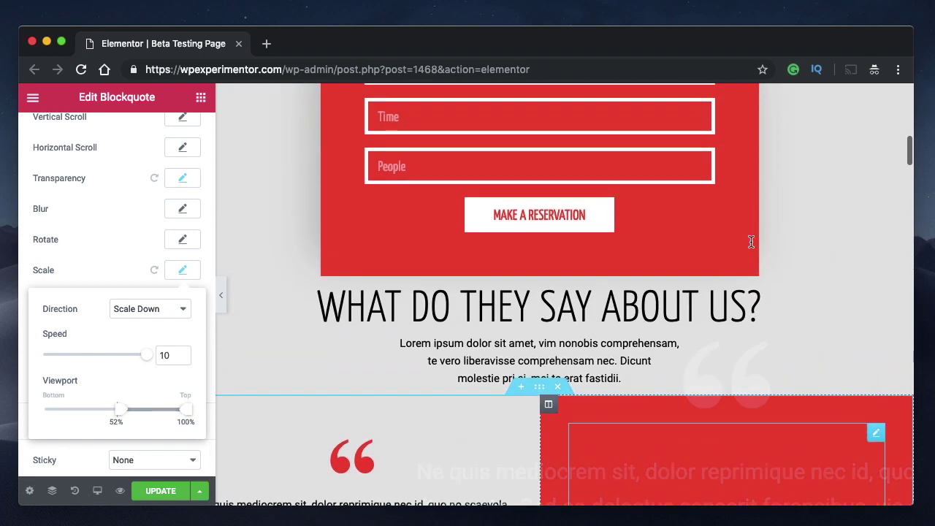
left_click(154, 178)
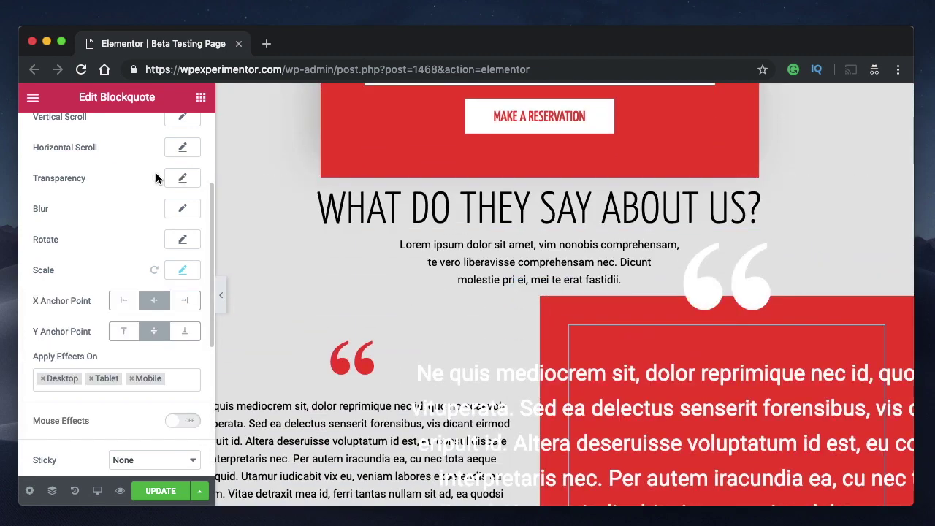
Reopen the Scale settings and set the viewport range to 0%–48%
scroll(690, 327, "down", 4)
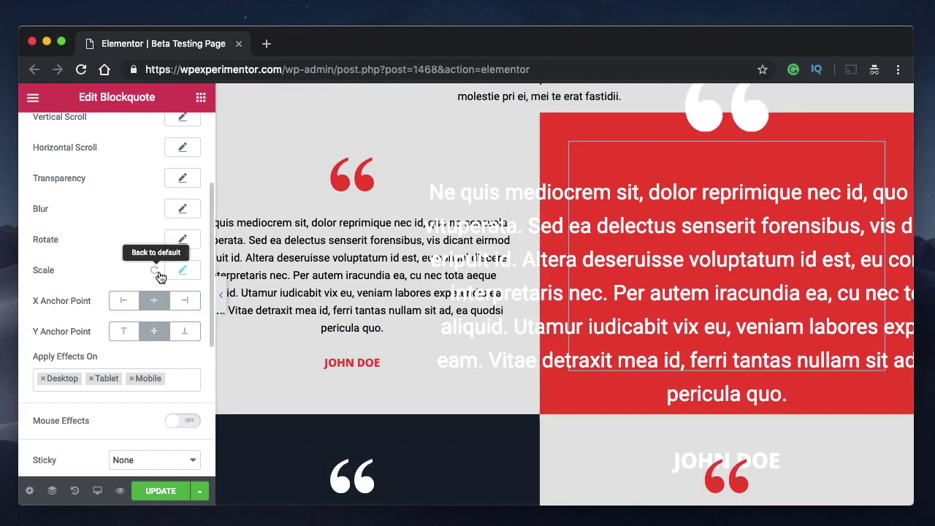
left_click(183, 271)
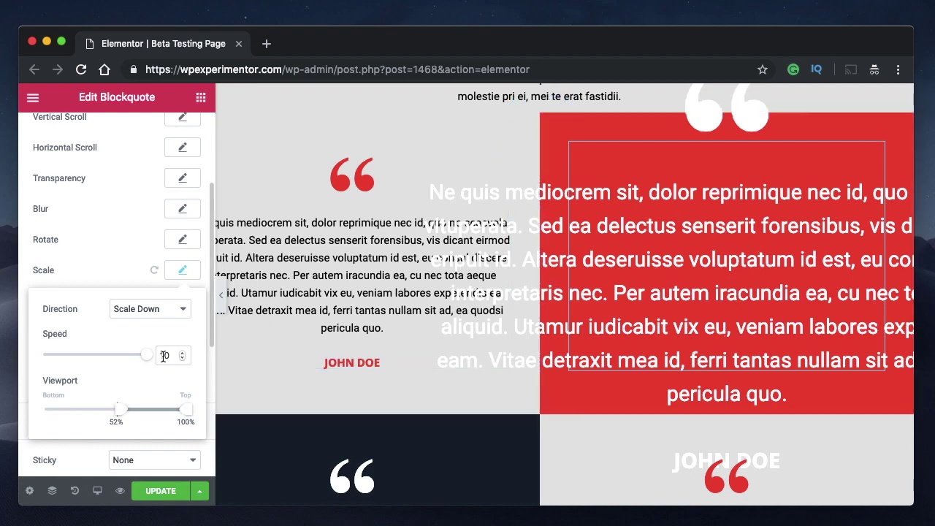
scroll(606, 344, "down", 3)
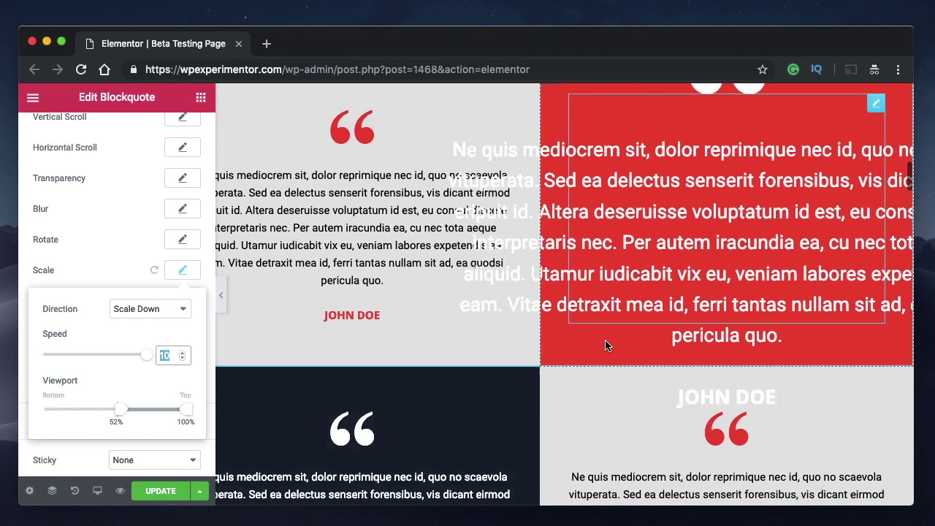
scroll(605, 346, "up", 2)
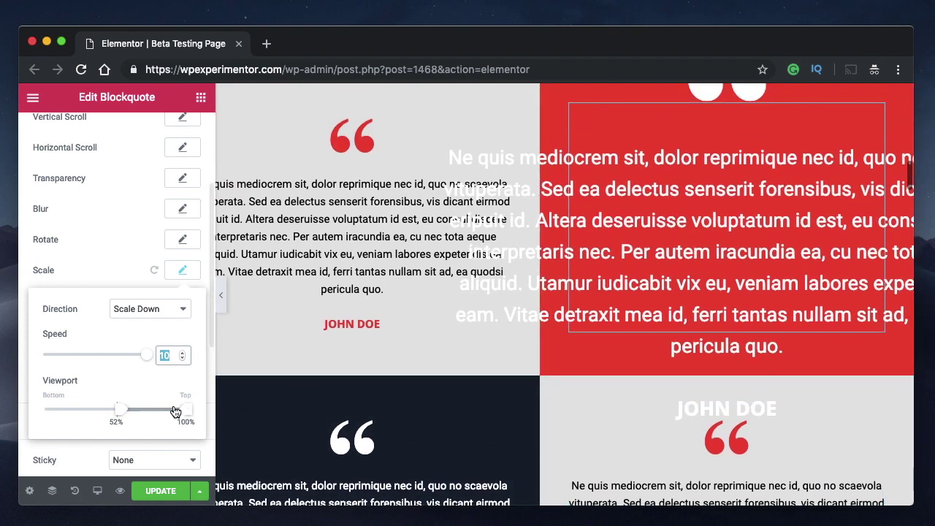
left_click_drag(121, 415, 40, 408)
left_click_drag(187, 415, 108, 415)
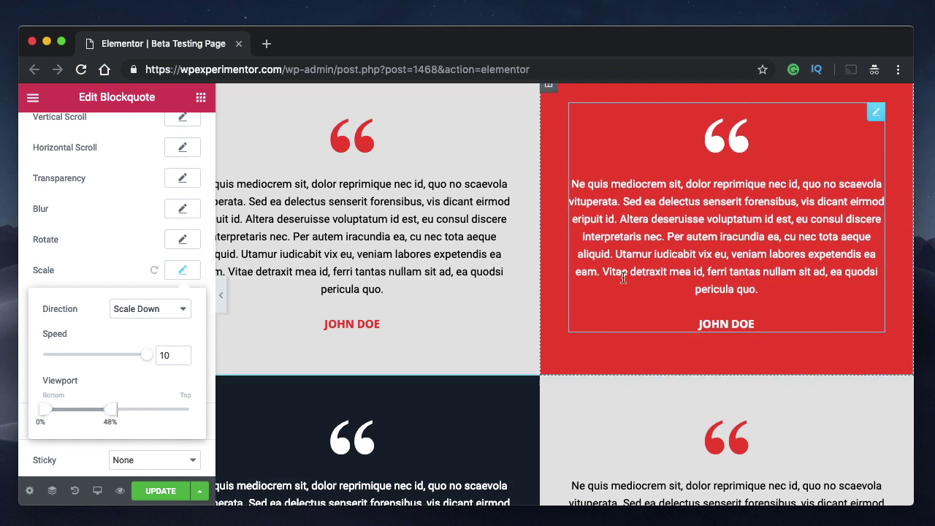
Preview the blockquote scaling down from the reservation form to the first testimonial row
scroll(623, 277, "up", 5)
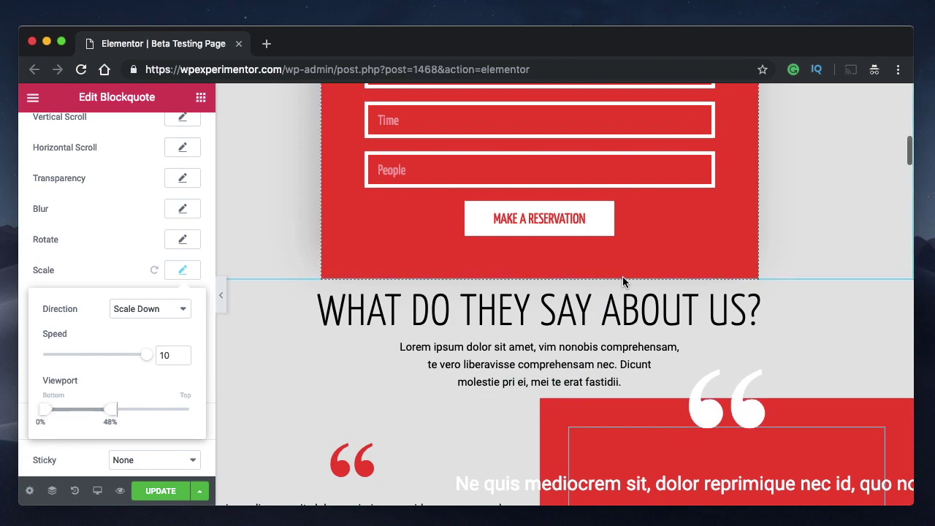
scroll(623, 277, "up", 3)
scroll(623, 277, "down", 4)
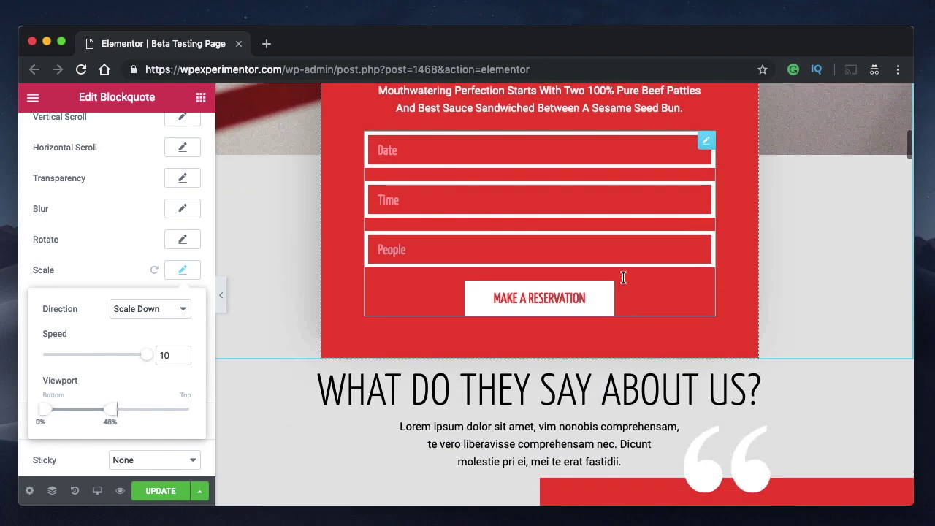
scroll(623, 281, "down", 3)
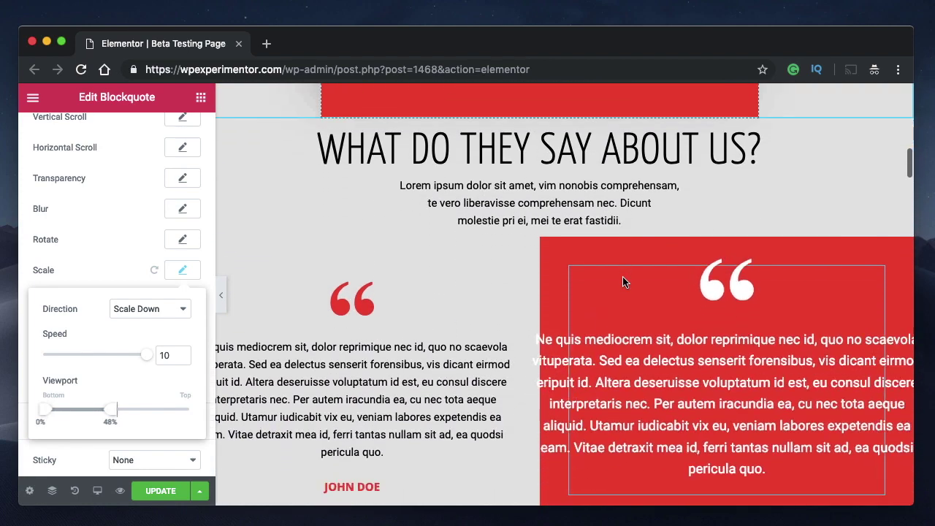
scroll(674, 285, "up", 3)
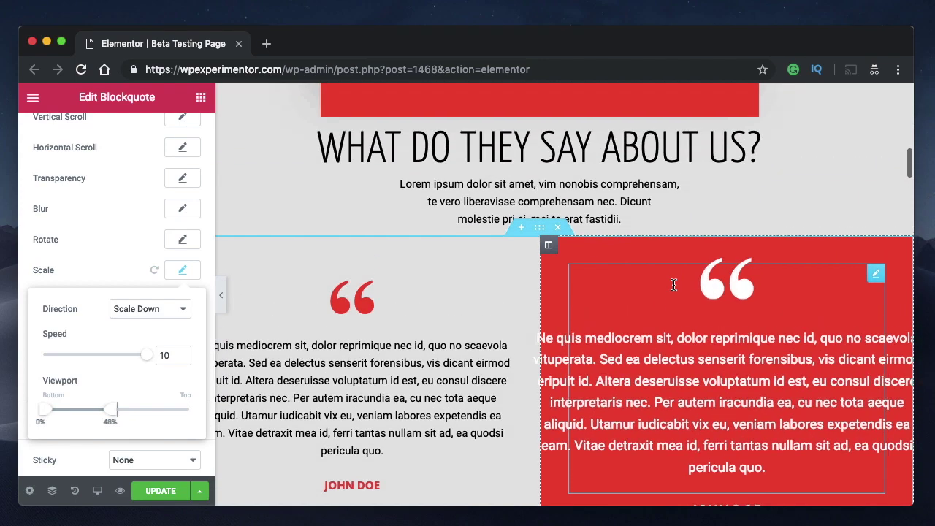
scroll(674, 285, "down", 3)
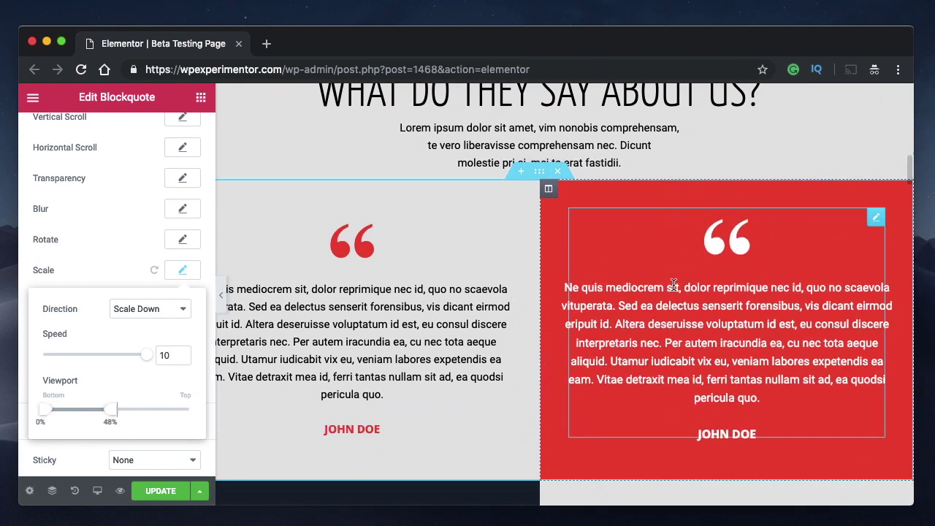
scroll(674, 285, "down", 1)
scroll(674, 287, "up", 1)
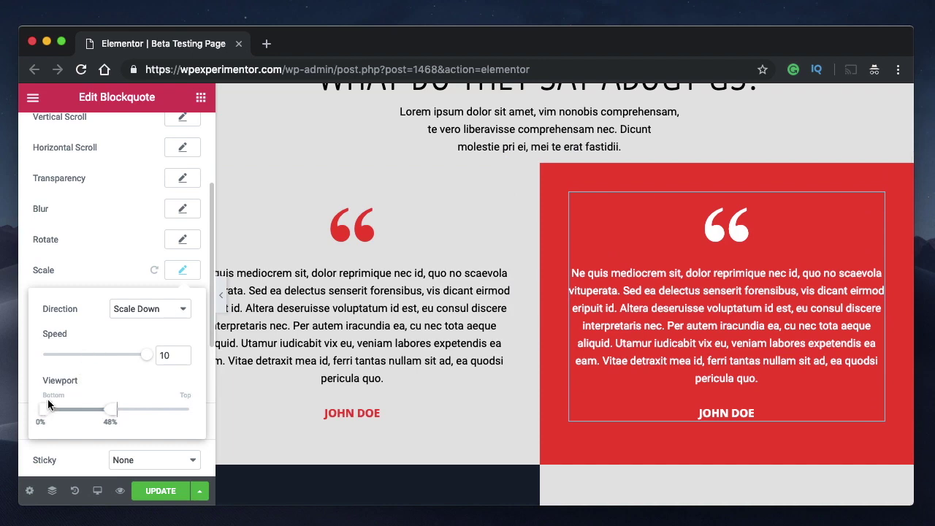
Set the upper end of the scale viewport range to 53% and preview the blockquote around the first testimonial row
mouse_move(111, 413)
left_mouse_down()
mouse_move(138, 415)
mouse_move(121, 418)
left_mouse_up()
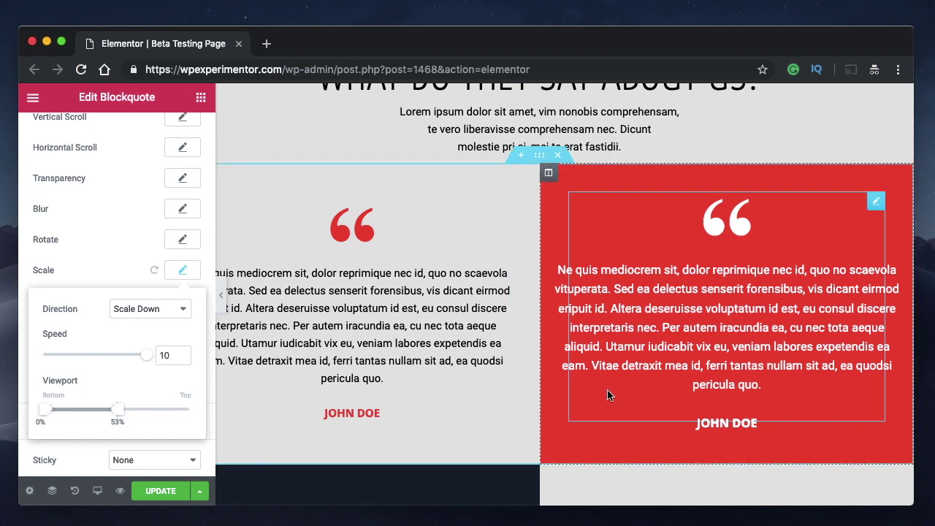
scroll(607, 391, "down", 3)
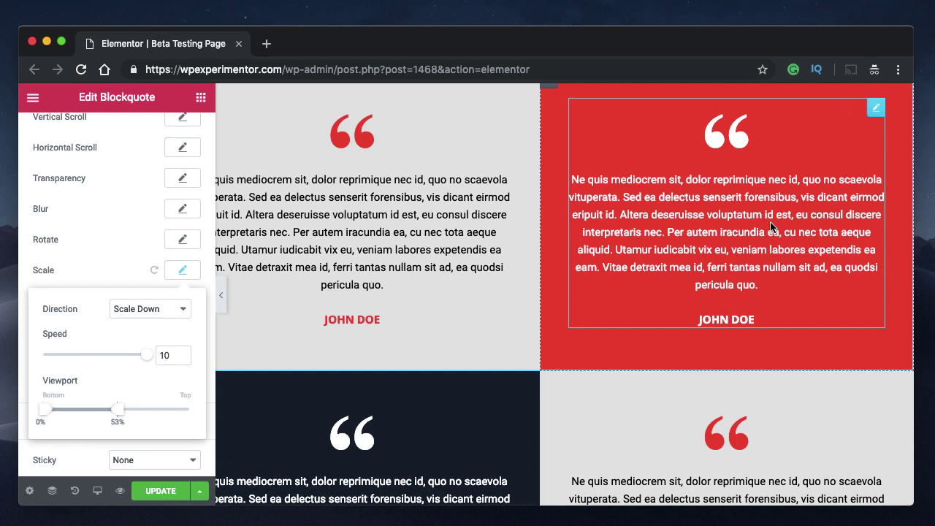
scroll(771, 228, "up", 3)
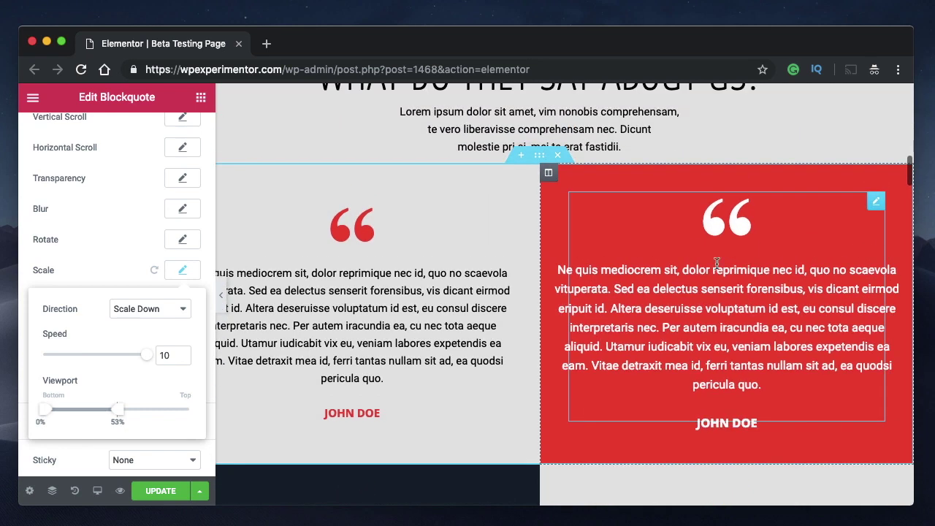
scroll(713, 304, "down", 2)
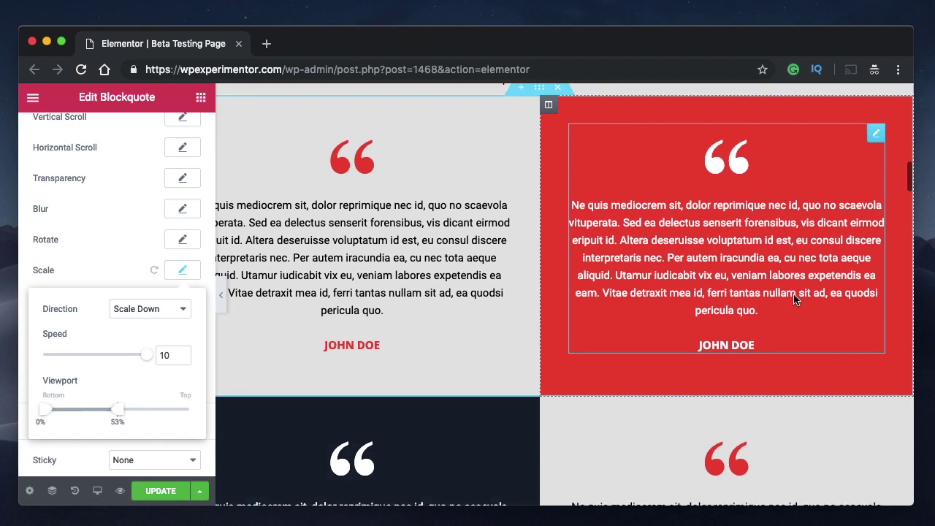
scroll(794, 298, "up", 2)
scroll(794, 296, "down", 2)
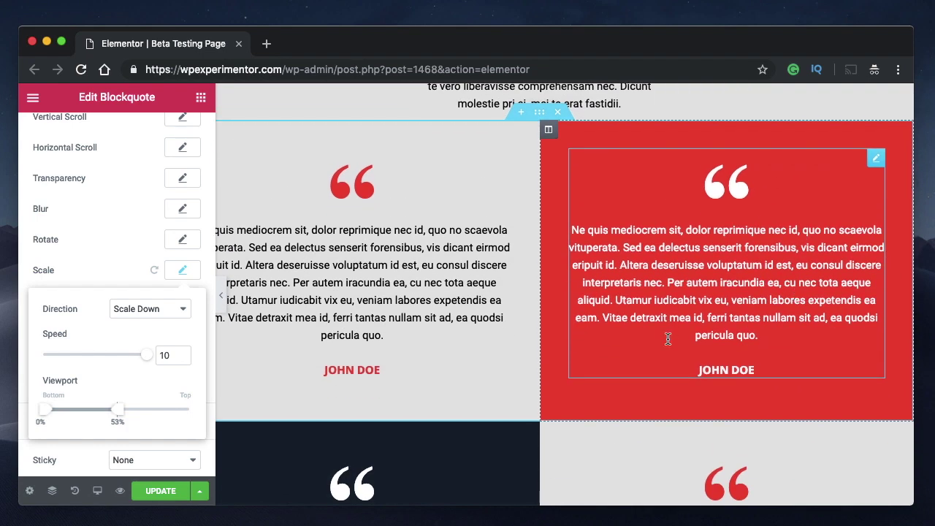
Set the upper end of the scale viewport range to 39% and preview the blockquote from the reservation form downward
left_click_drag(113, 411, 102, 414)
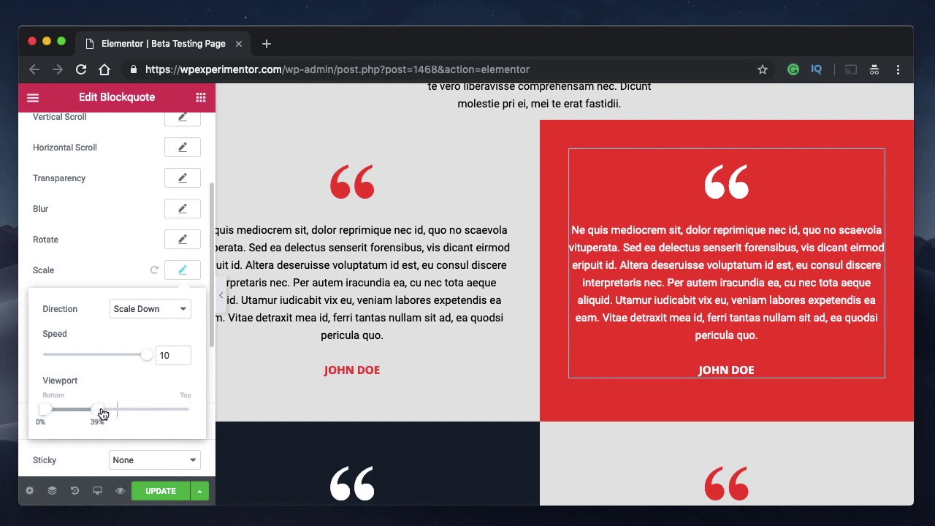
scroll(741, 275, "up", 15)
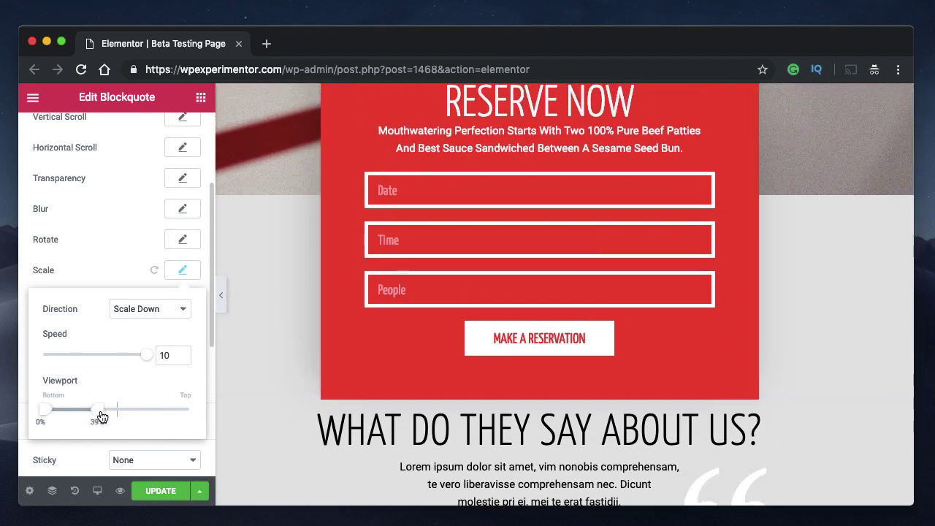
scroll(731, 388, "down", 3)
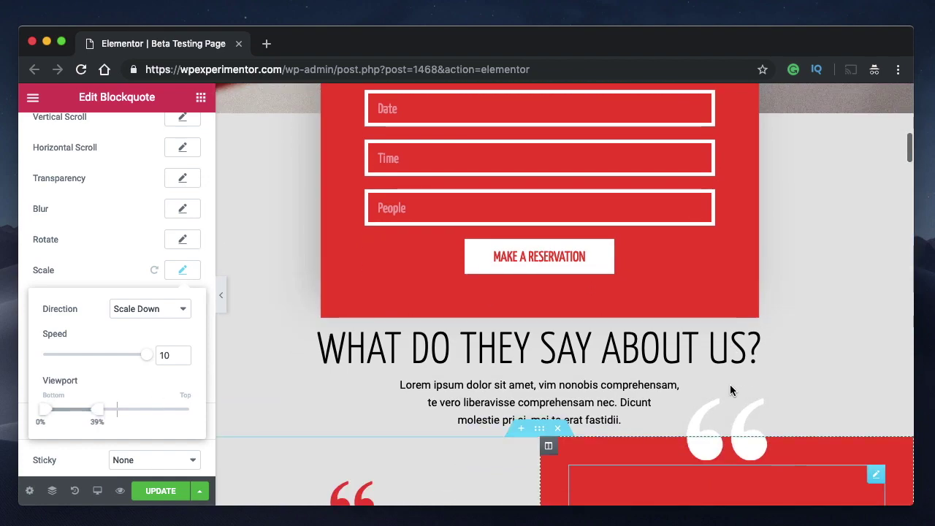
scroll(730, 385, "down", 5)
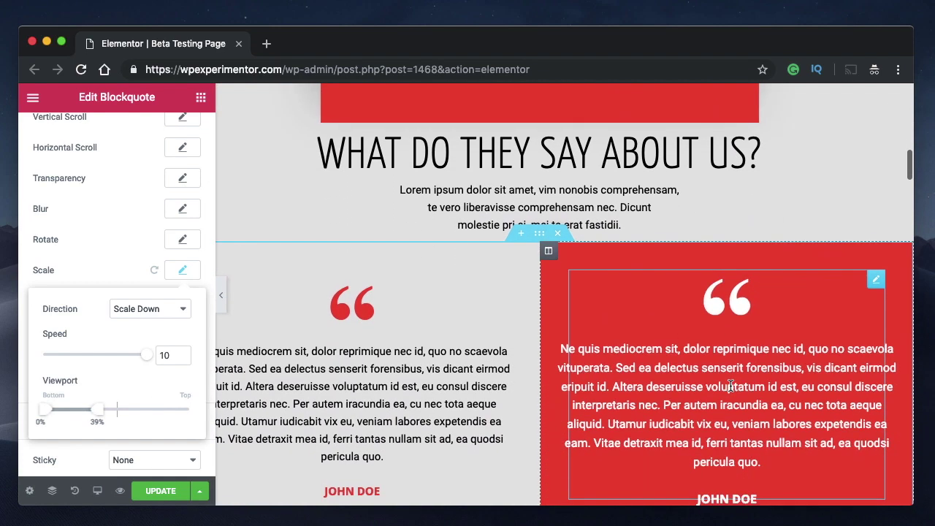
scroll(731, 387, "down", 1)
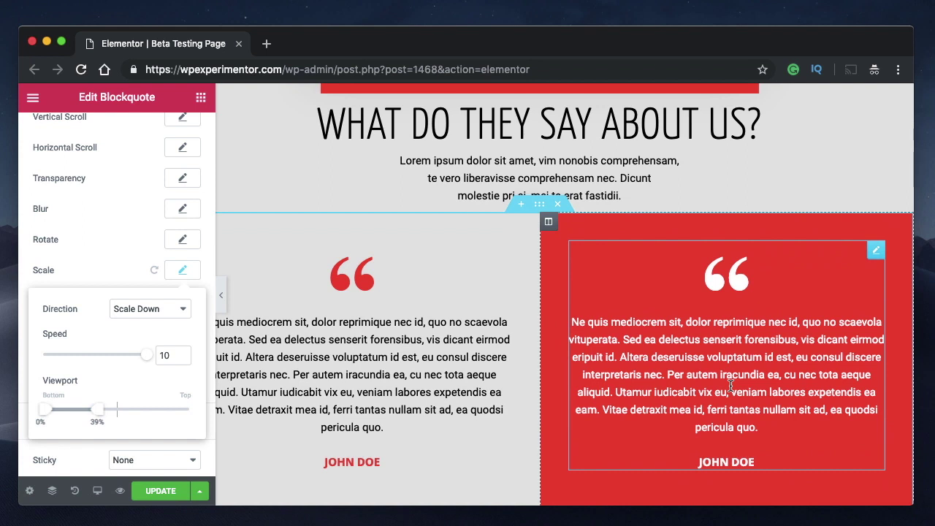
scroll(731, 387, "down", 3)
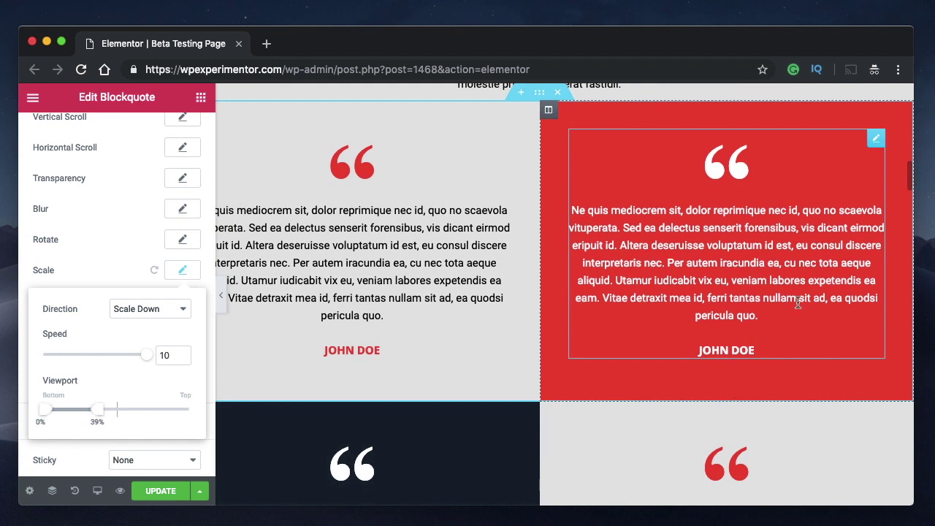
Set the blockquote's scale direction to Scale Down Up and the upper end of its viewport range to 58%
left_click(143, 309)
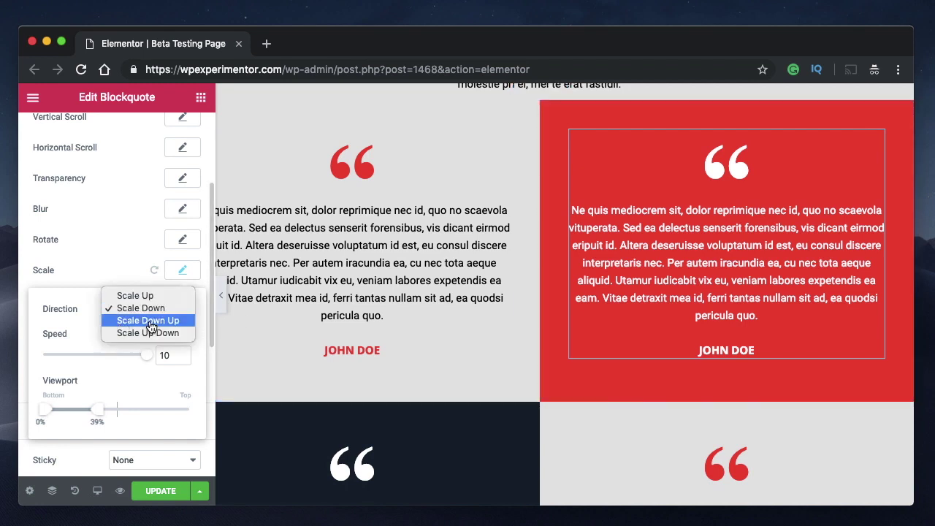
left_click(149, 320)
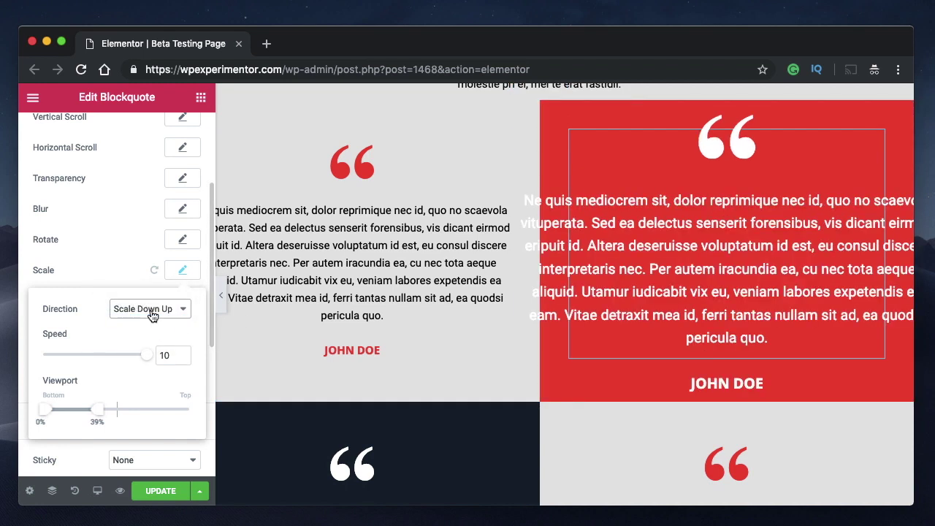
left_click_drag(96, 415, 125, 417)
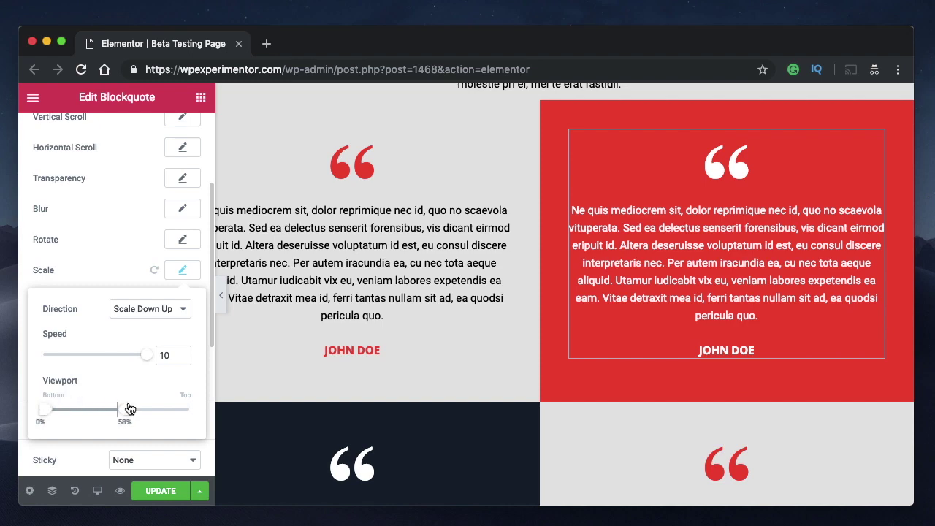
Preview the Scale Down Up effect on the red blockquote from the reservation form down to the second testimonial row
scroll(618, 296, "up", 7)
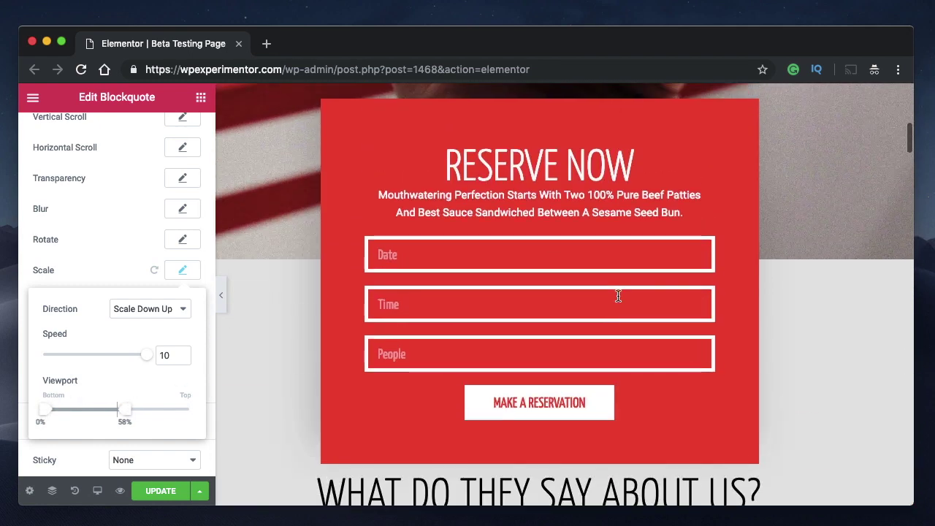
scroll(618, 296, "down", 5)
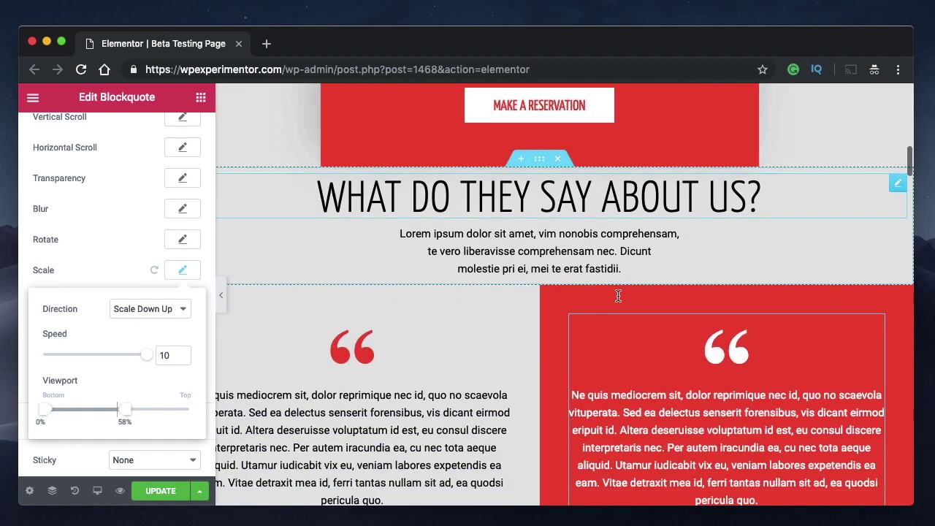
scroll(618, 300, "down", 3)
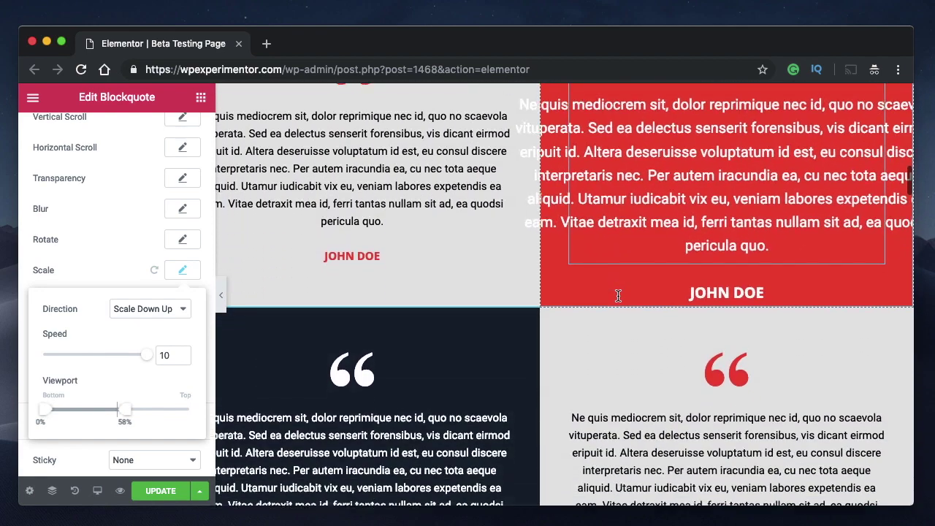
scroll(617, 300, "down", 1)
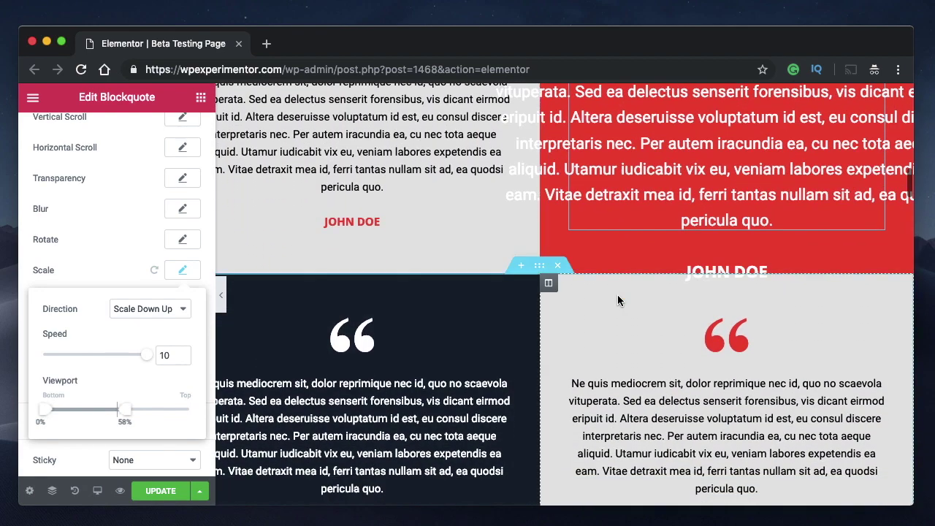
scroll(617, 294, "up", 4)
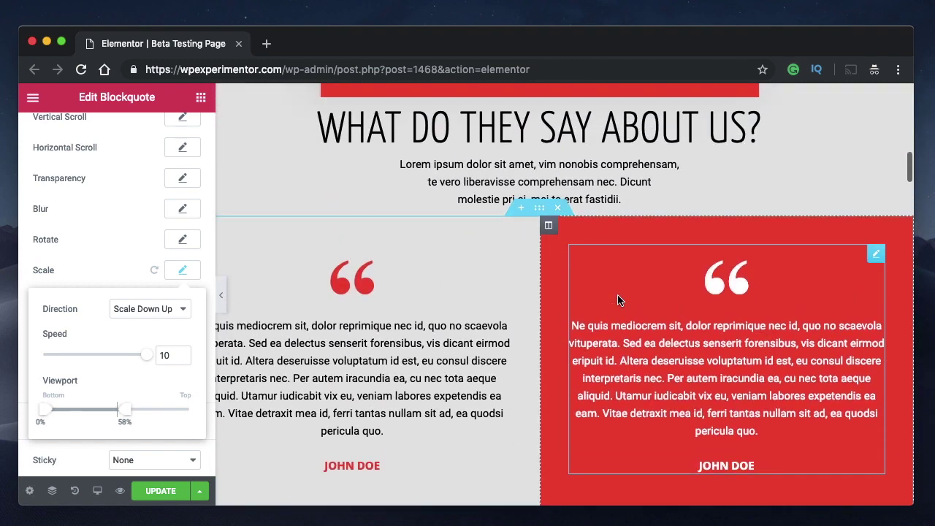
Set the scale direction to Scale Up Down and preview the blockquote while passing over the testimonial rows
left_click(136, 308)
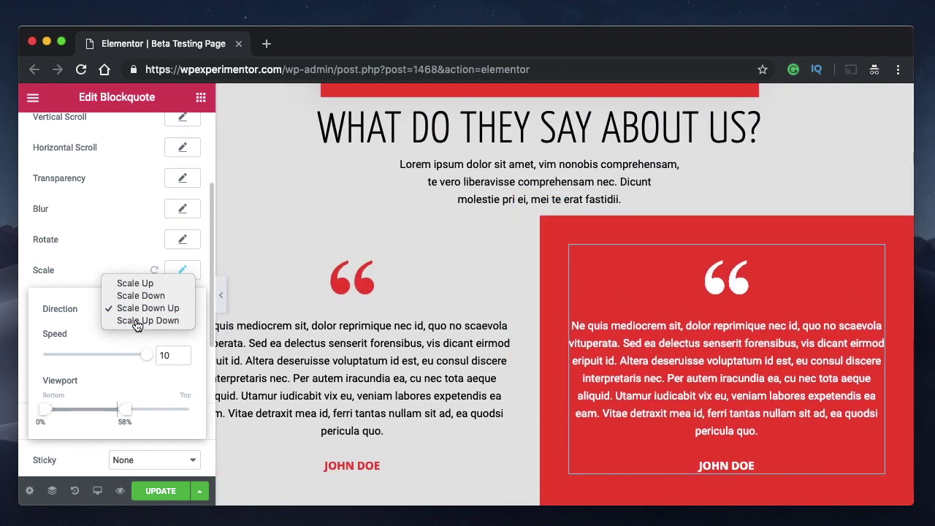
left_click(137, 321)
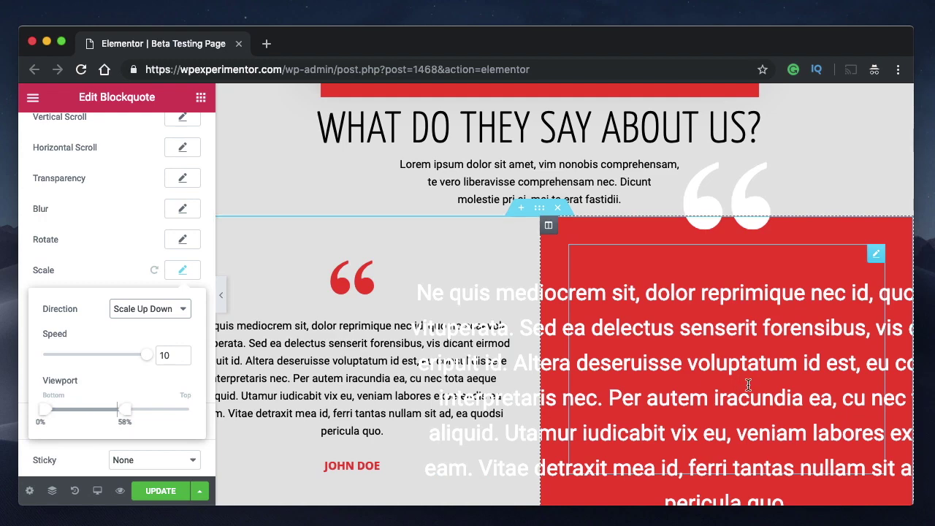
scroll(748, 385, "down", 2)
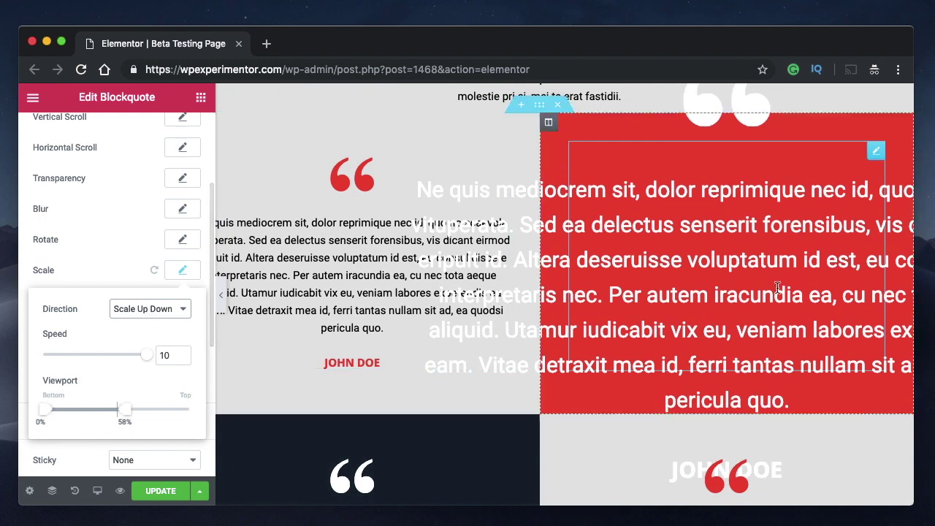
scroll(678, 283, "up", 6)
scroll(799, 292, "down", 2)
scroll(798, 293, "up", 8)
scroll(800, 298, "down", 5)
scroll(798, 293, "down", 10)
scroll(798, 291, "down", 2)
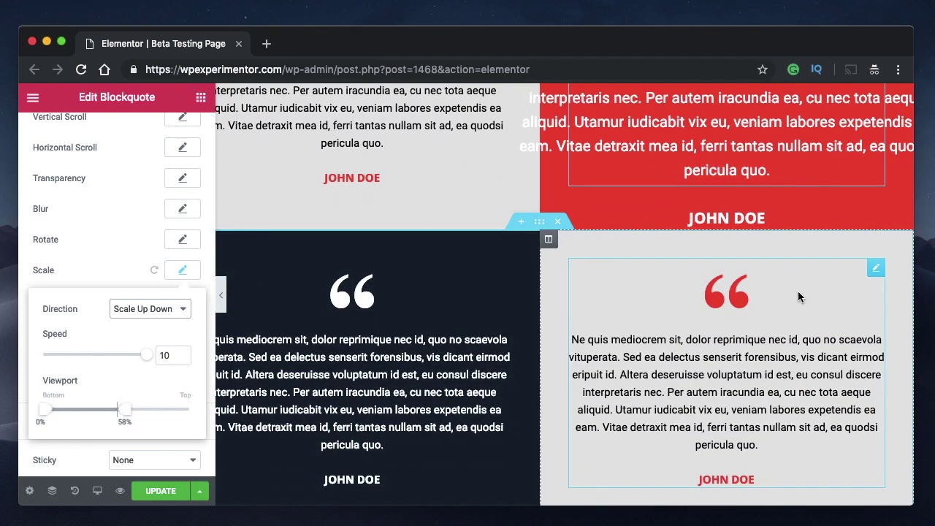
scroll(798, 291, "up", 2)
scroll(797, 291, "down", 2)
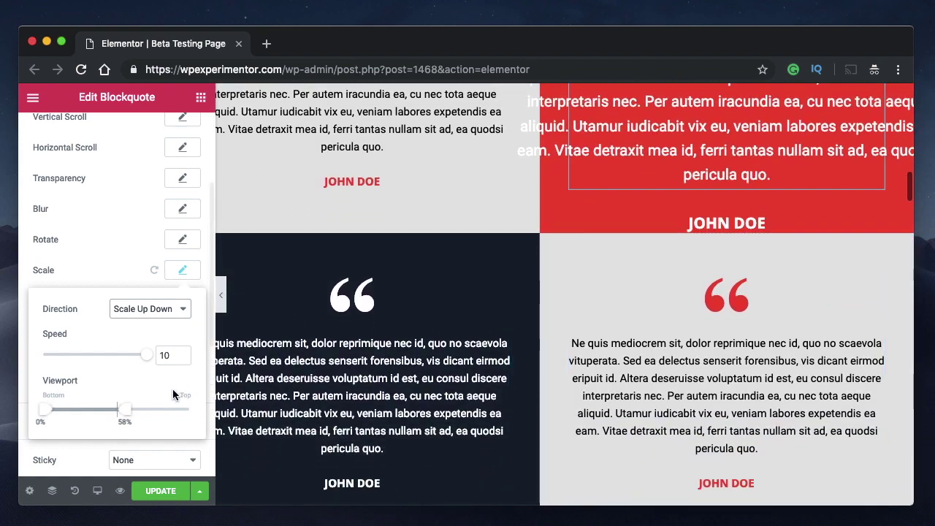
Set the scale viewport range to 30%–93% and preview the blockquote around the first testimonial row
left_click_drag(128, 415, 176, 411)
left_click_drag(50, 414, 135, 410)
scroll(668, 285, "up", 8)
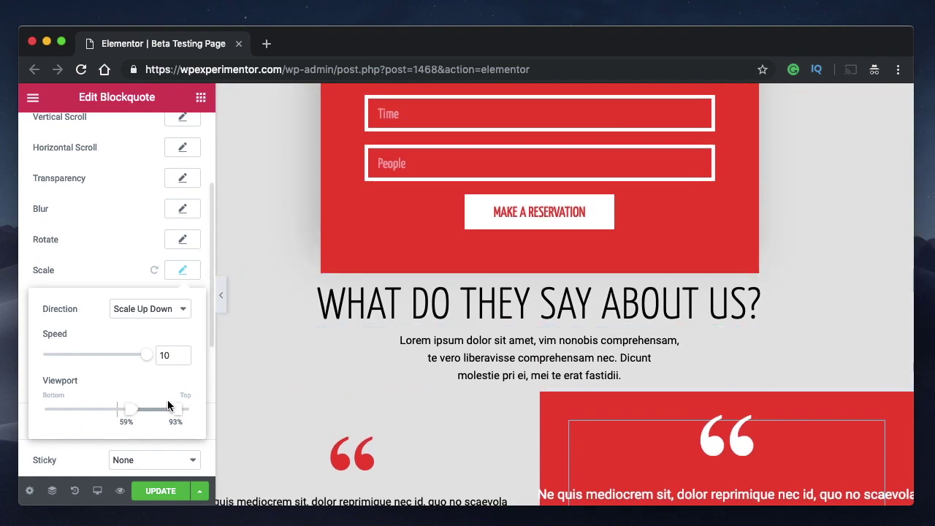
left_click_drag(130, 411, 87, 411)
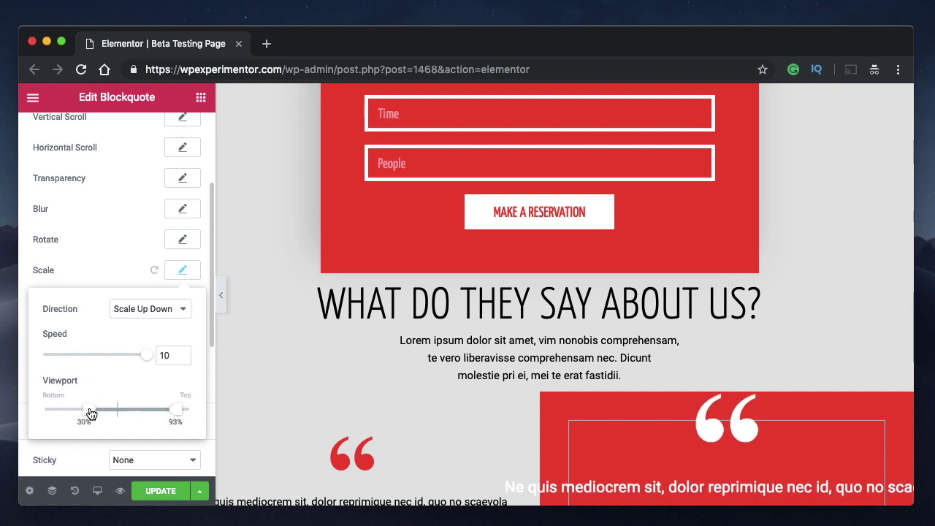
scroll(384, 408, "down", 4)
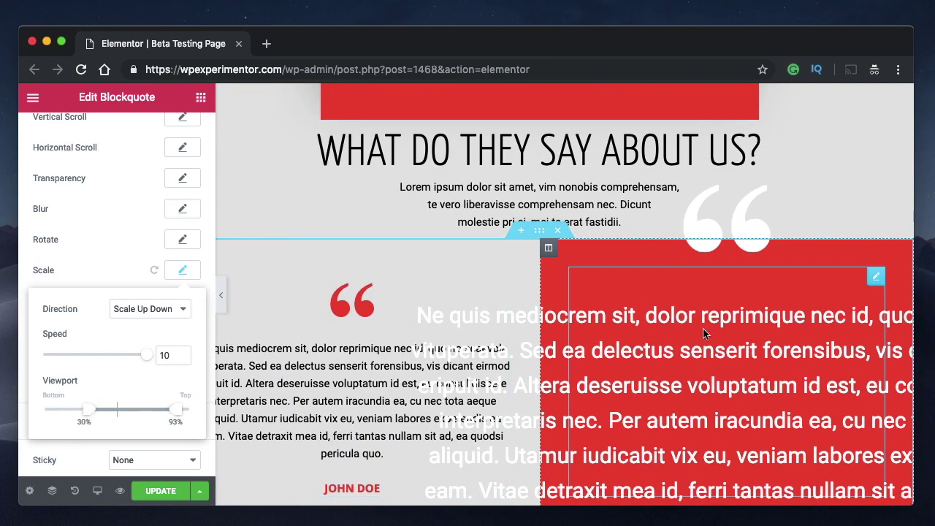
scroll(703, 331, "down", 3)
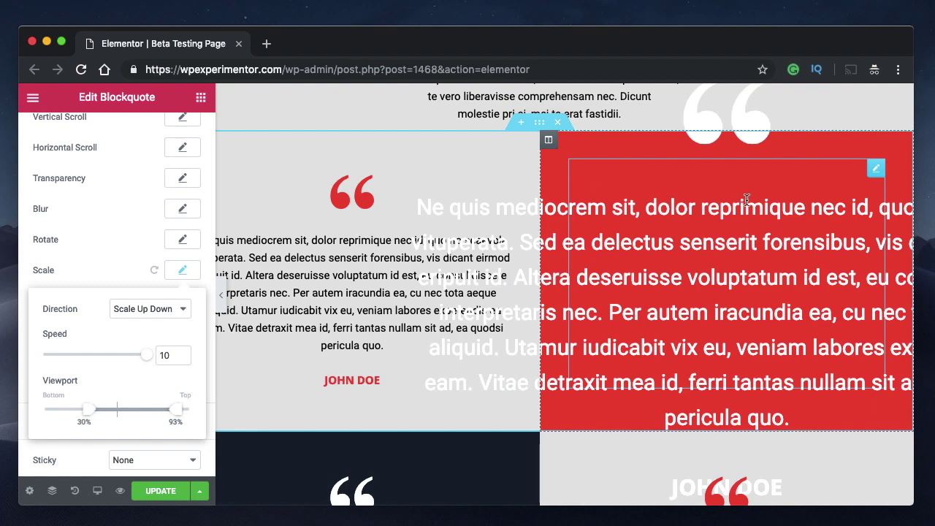
Narrow the scale viewport range to 0%–20%
mouse_move(90, 413)
left_mouse_down()
mouse_move(63, 414)
mouse_move(136, 419)
mouse_move(75, 417)
left_mouse_up()
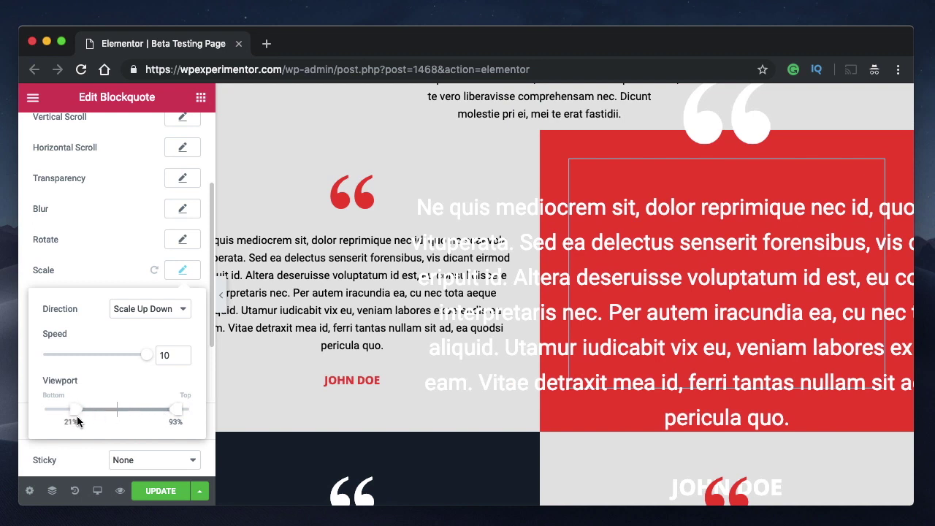
left_click_drag(176, 417, 42, 413)
left_click_drag(104, 415, 69, 409)
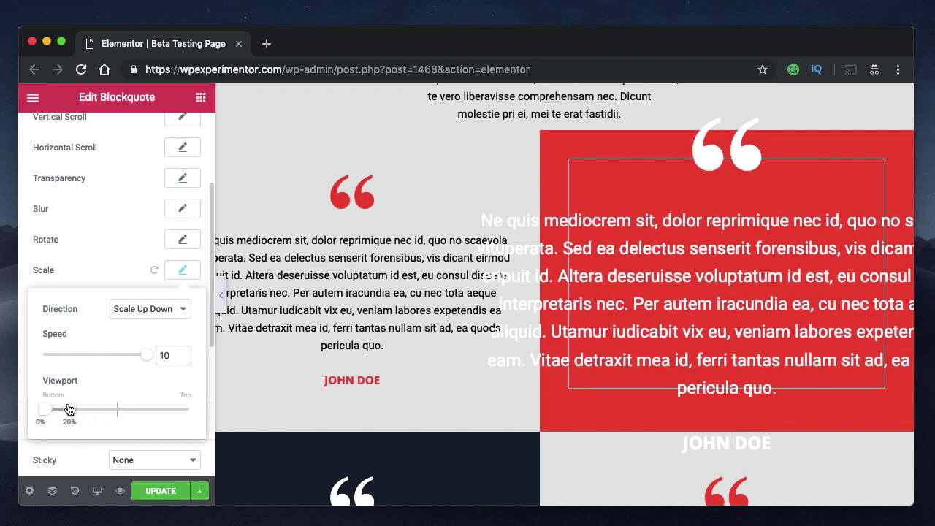
Set the blockquote's scale speed to -3 and its direction to Scale Up
left_click_drag(143, 357, 82, 356)
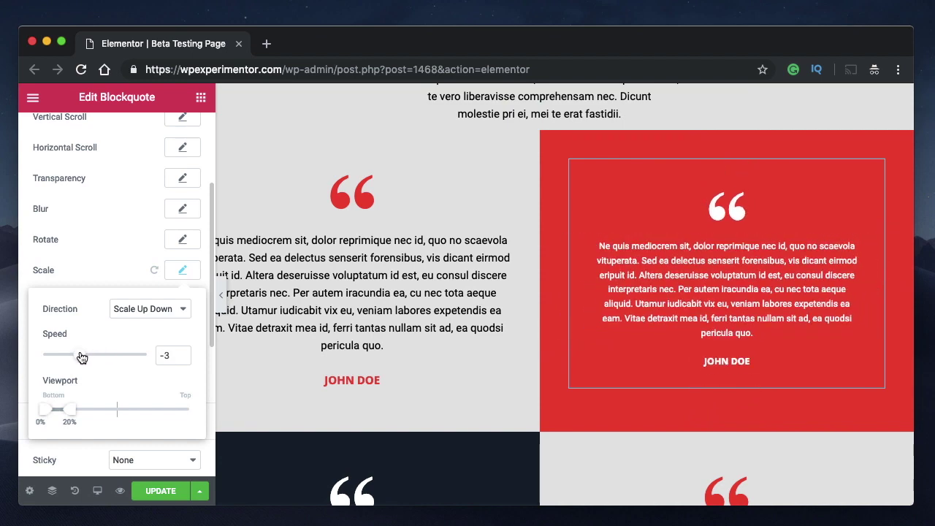
left_click(175, 310)
left_click(150, 275)
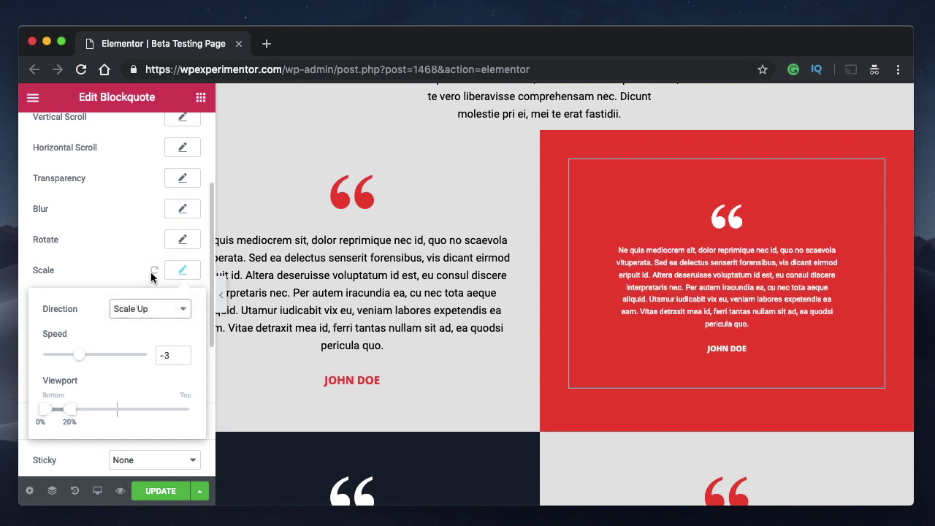
left_click(168, 355)
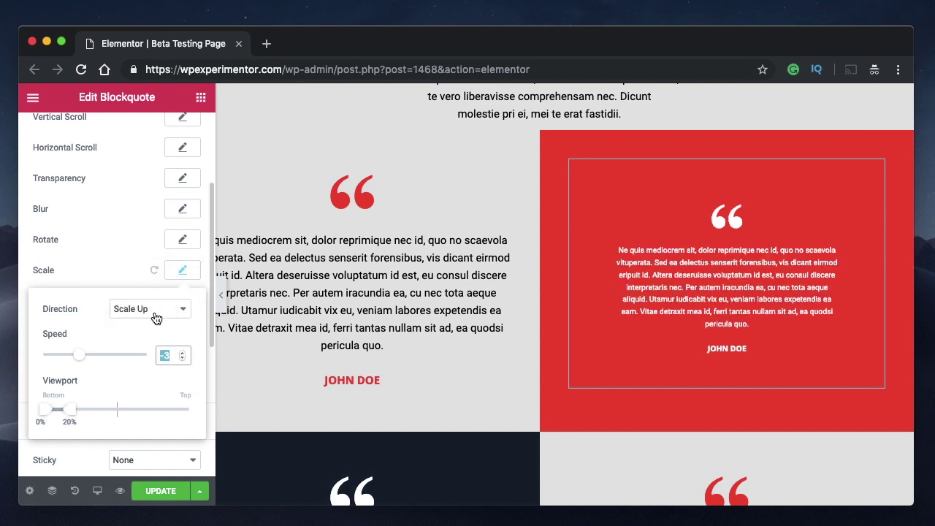
Preview the negative-speed Scale Up effect on the blockquote from the reservation form to the first testimonial row
scroll(727, 315, "up", 5)
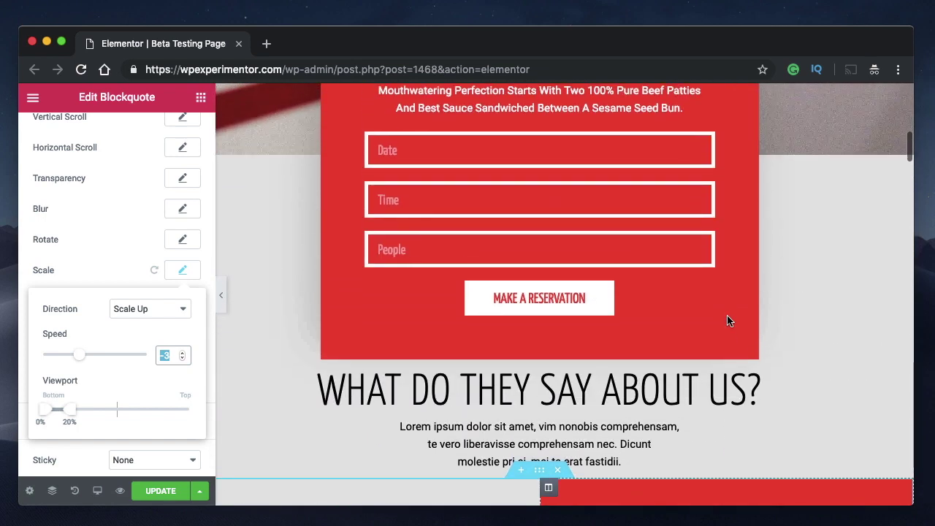
scroll(727, 320, "down", 3)
scroll(727, 315, "down", 1)
scroll(727, 315, "down", 3)
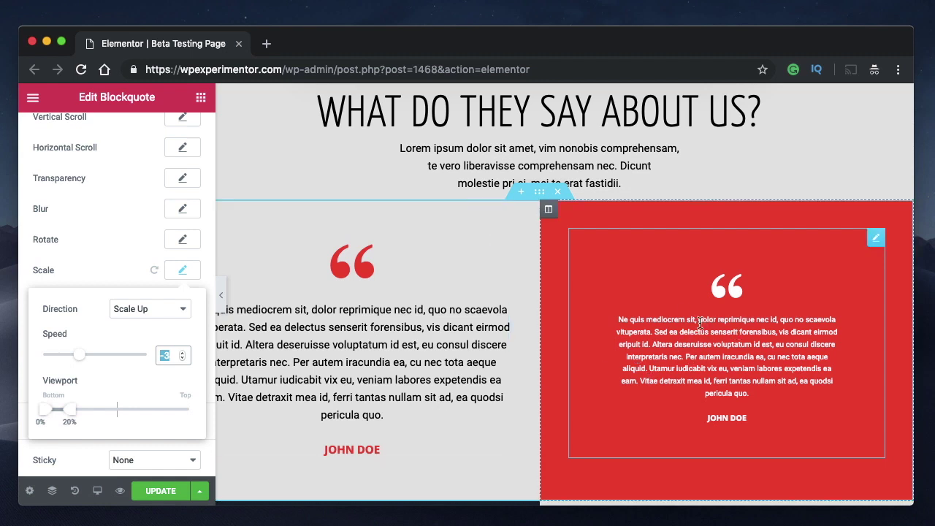
Set the upper end of the scale viewport range to 85% and preview the blockquote down to the second testimonial row
left_click_drag(70, 410, 165, 411)
scroll(756, 211, "up", 5)
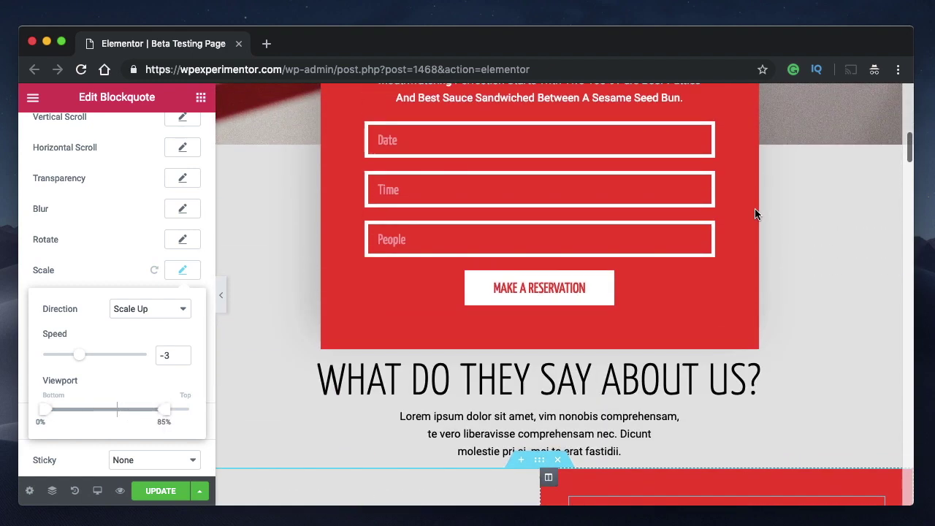
scroll(755, 213, "down", 3)
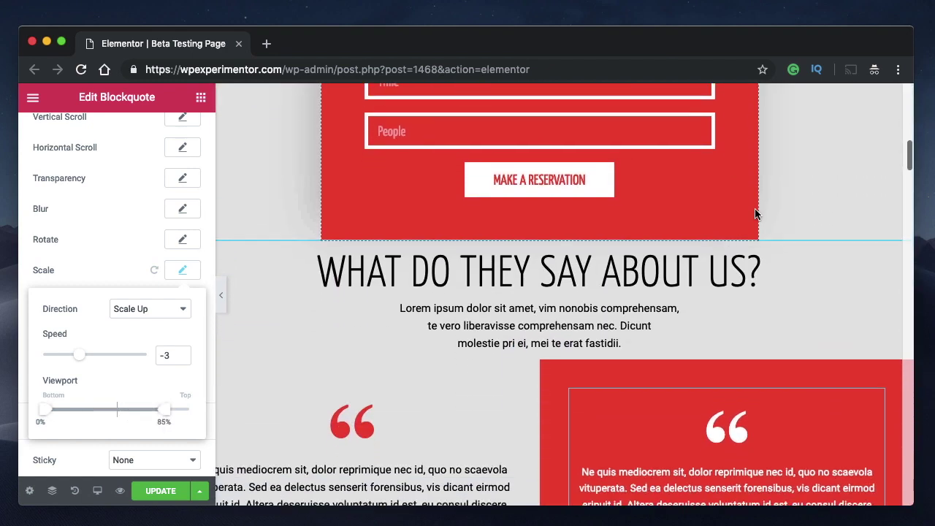
scroll(754, 210, "down", 5)
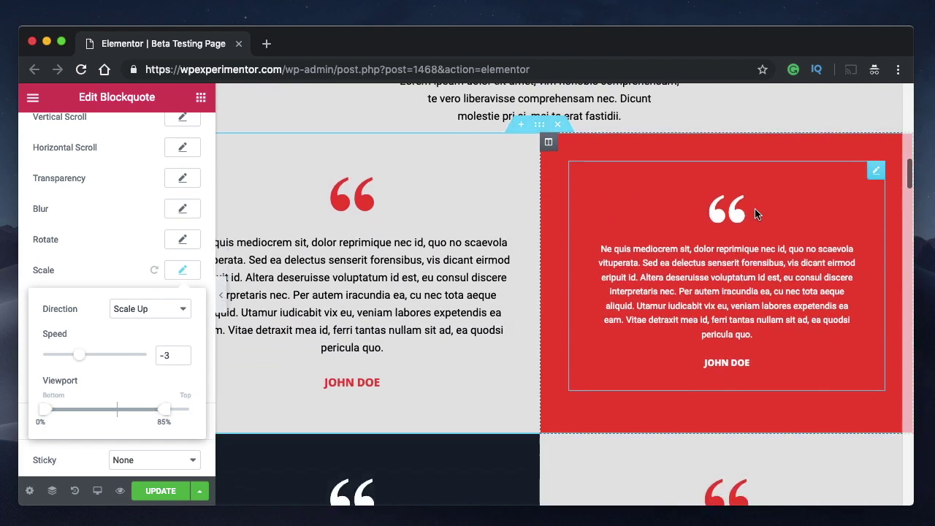
scroll(756, 213, "down", 3)
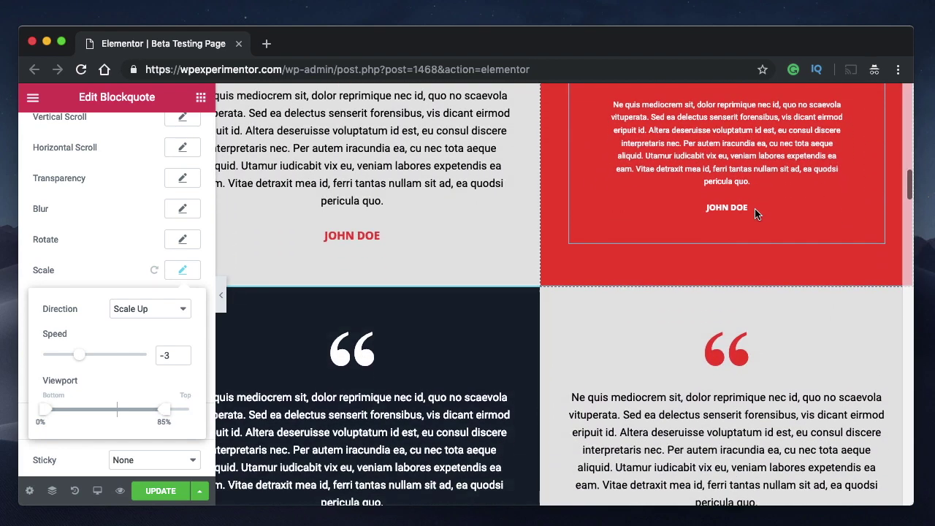
scroll(756, 211, "down", 1)
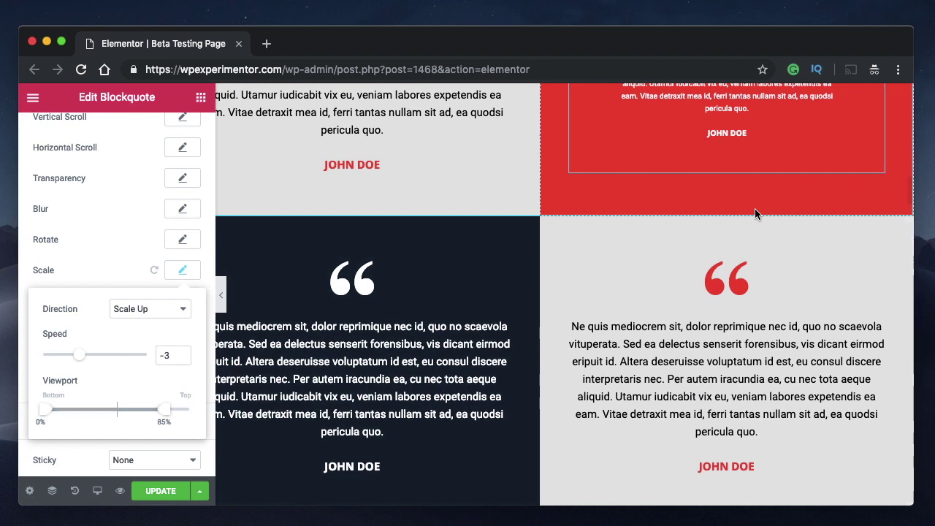
Reset the blockquote's Scale effect to default and turn off its Scrolling Effects
left_click(155, 272)
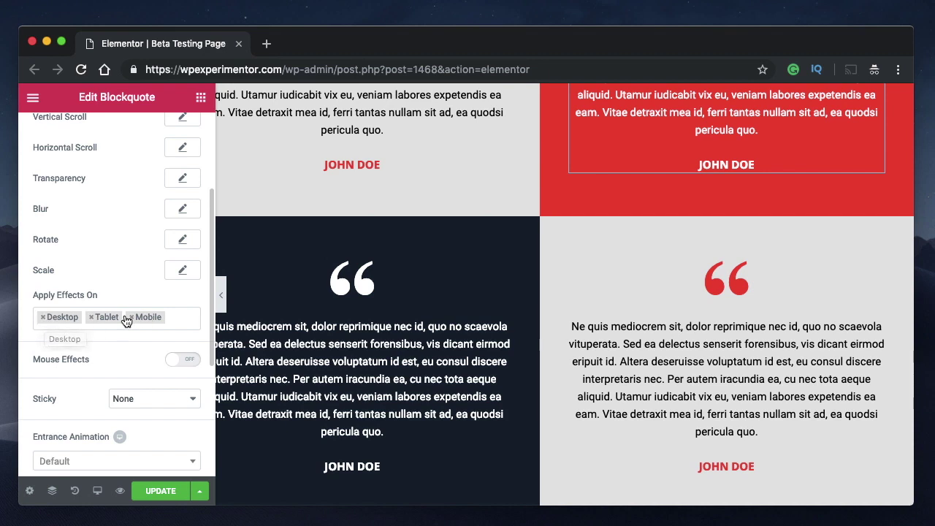
scroll(153, 296, "up", 3)
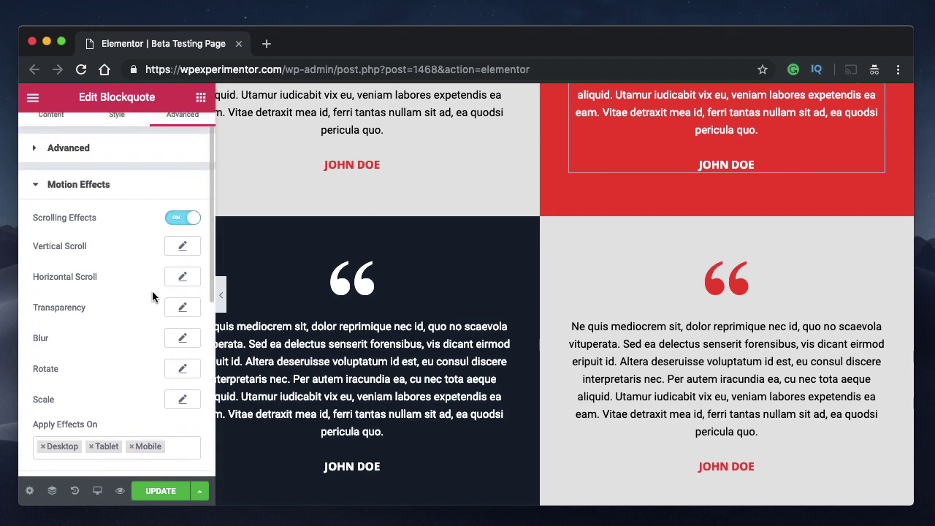
scroll(156, 276, "down", 2)
scroll(158, 266, "up", 2)
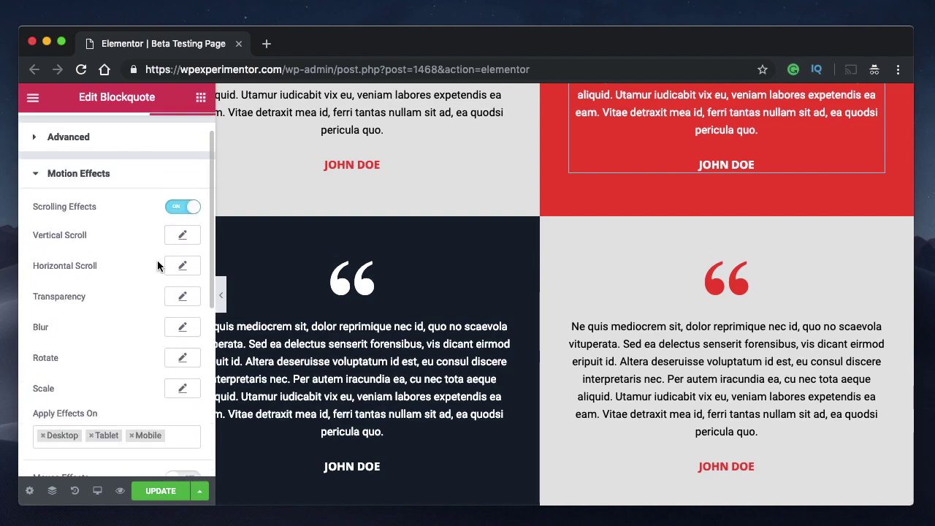
left_click(184, 208)
scroll(653, 211, "up", 2)
scroll(653, 211, "down", 10)
scroll(654, 212, "up", 1)
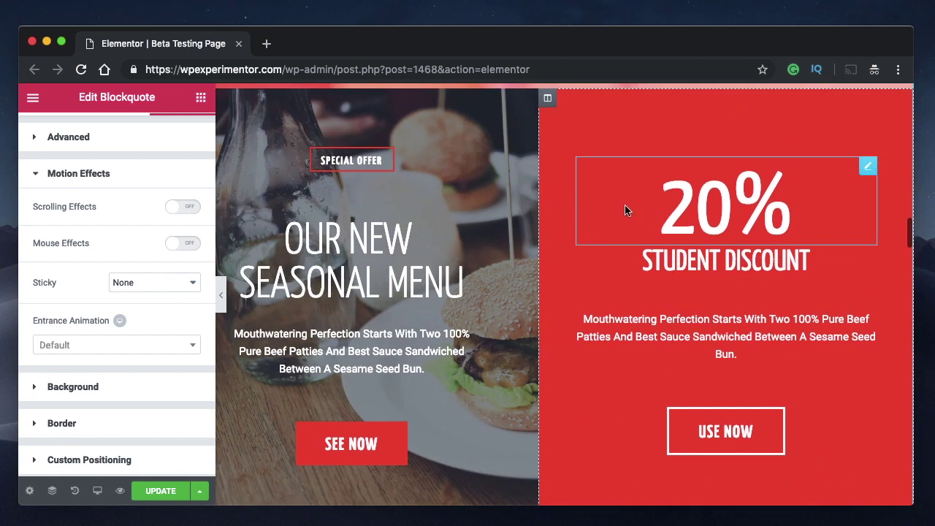
Turn on Mouse Effects for the blockquote, open its Mouse Track settings and return the preview to the first testimonial row
left_click(189, 248)
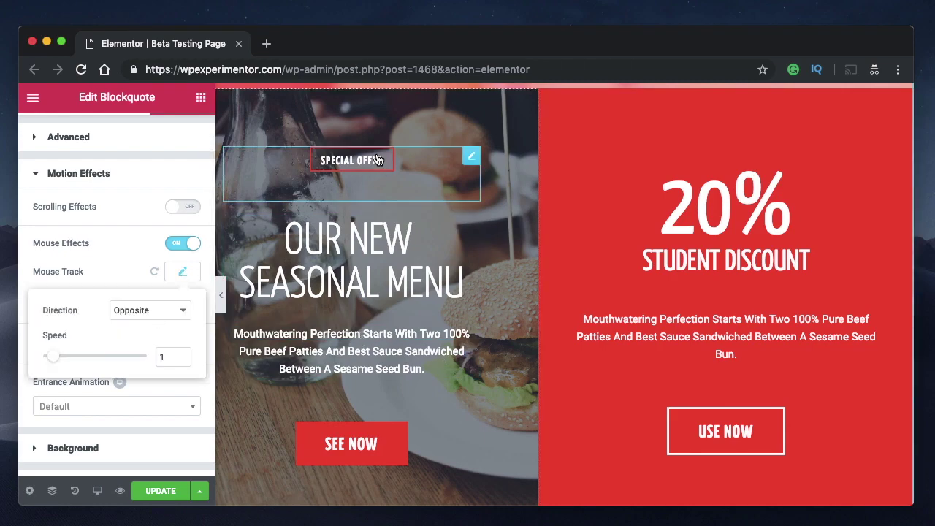
scroll(533, 303, "up", 1)
scroll(538, 302, "down", 10)
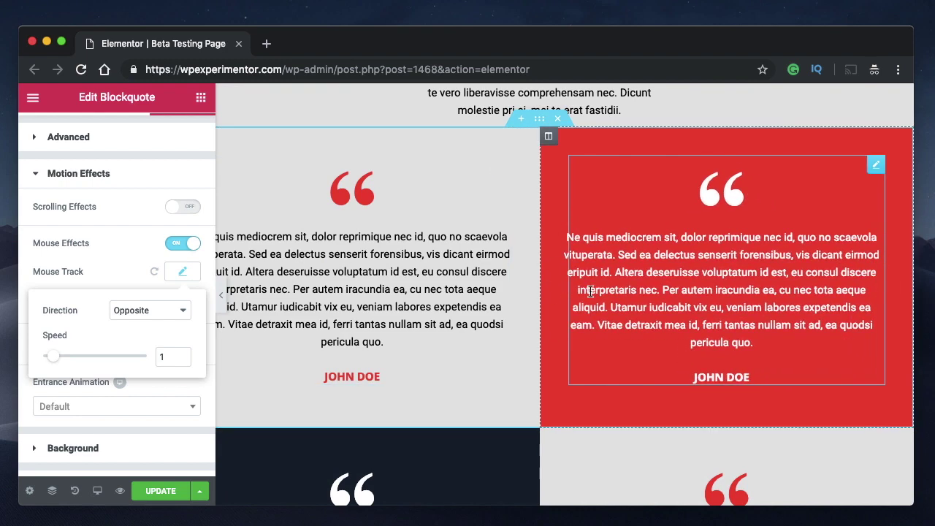
Turn on Mouse Effects for the reservation form column and enable its Mouse Track effect
scroll(665, 260, "up", 10)
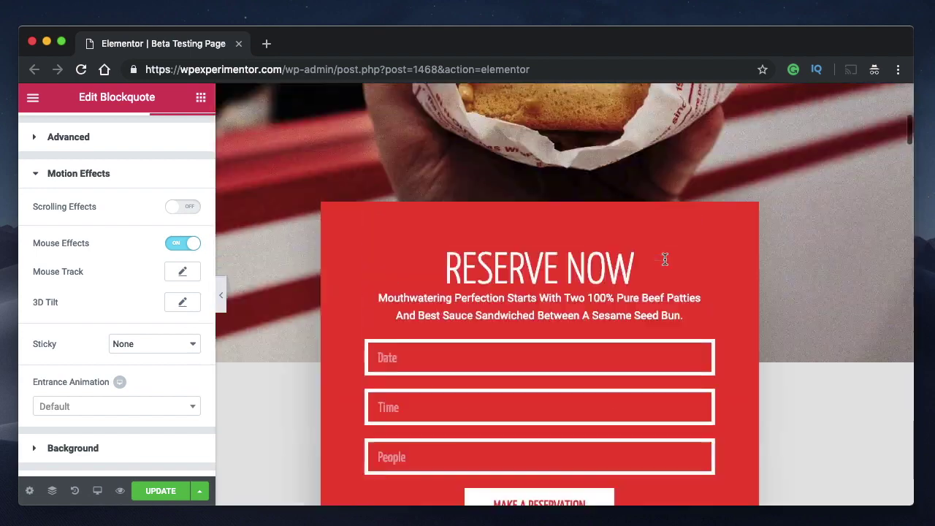
scroll(665, 264, "down", 3)
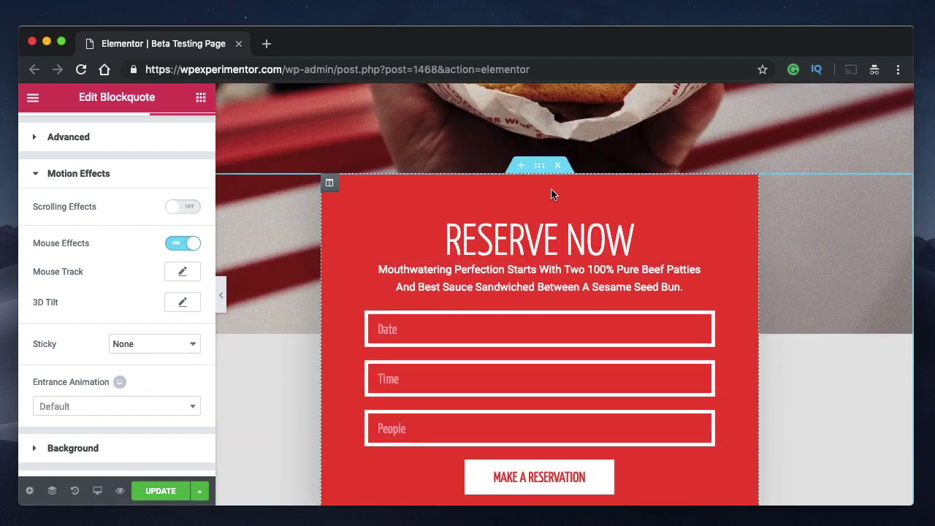
left_click(328, 184)
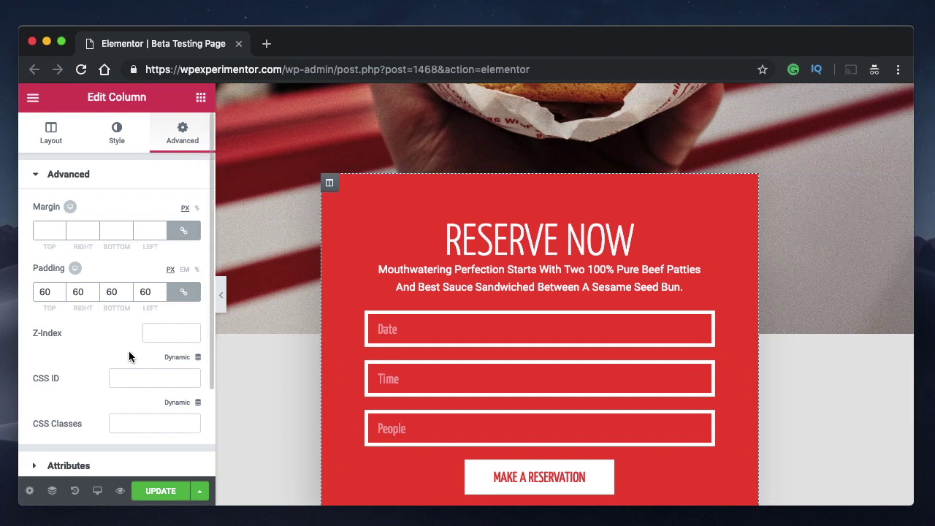
scroll(129, 357, "down", 3)
left_click(79, 388)
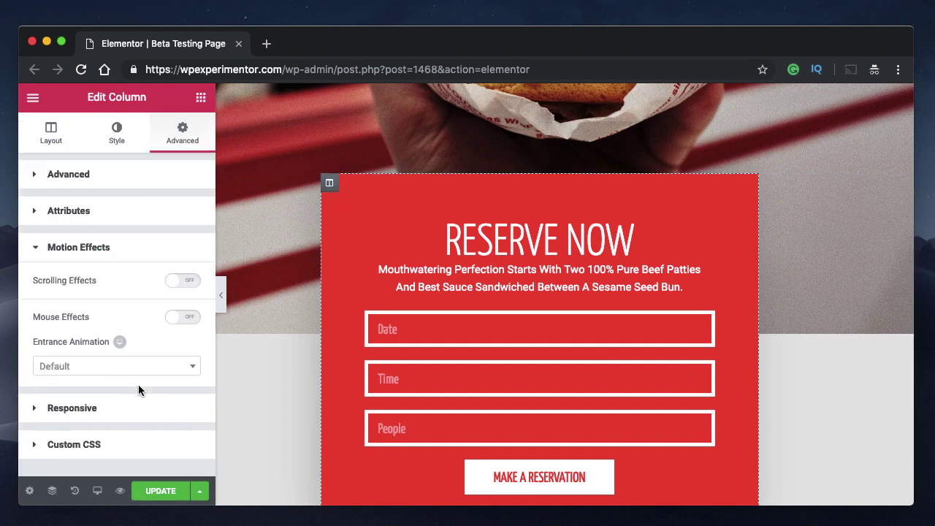
left_click(180, 319)
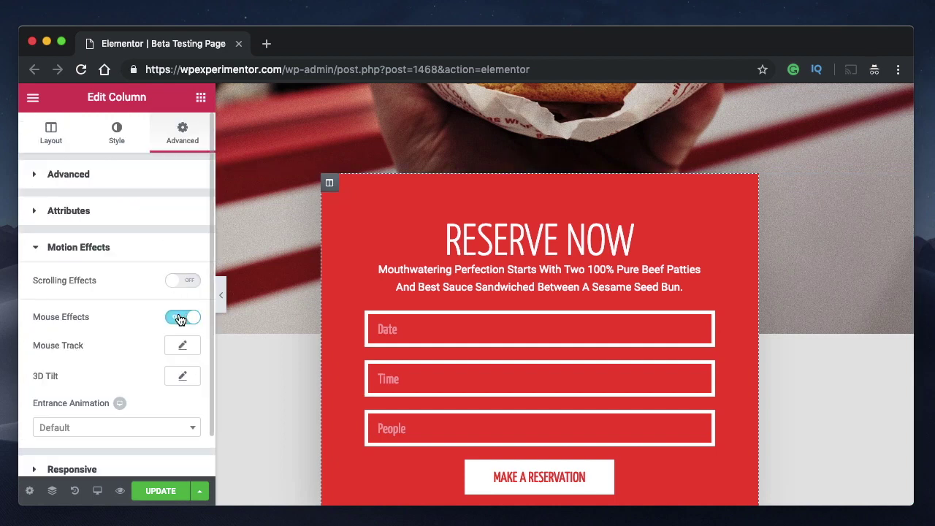
left_click(182, 346)
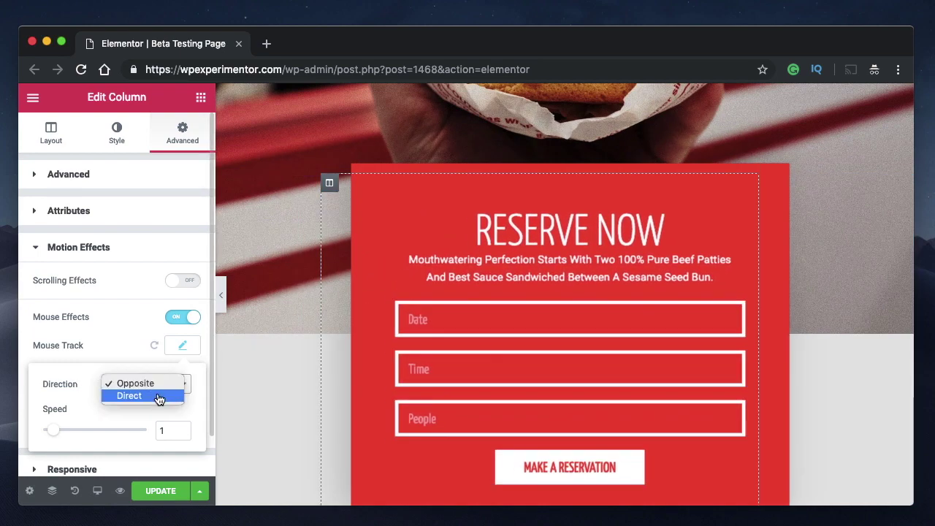
Set the reservation column's Mouse Track to Direct direction at speed 2.4, and reset the effect after trying it
left_click(159, 399)
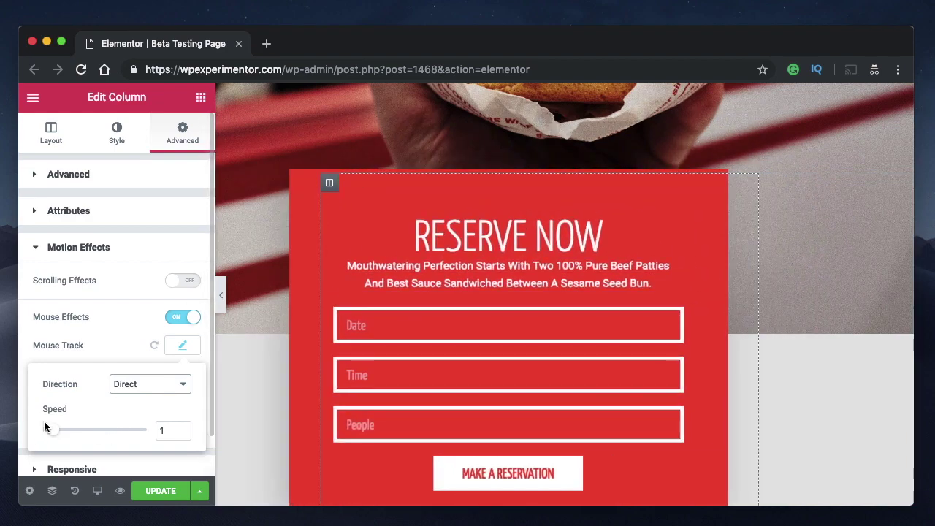
left_click(68, 431)
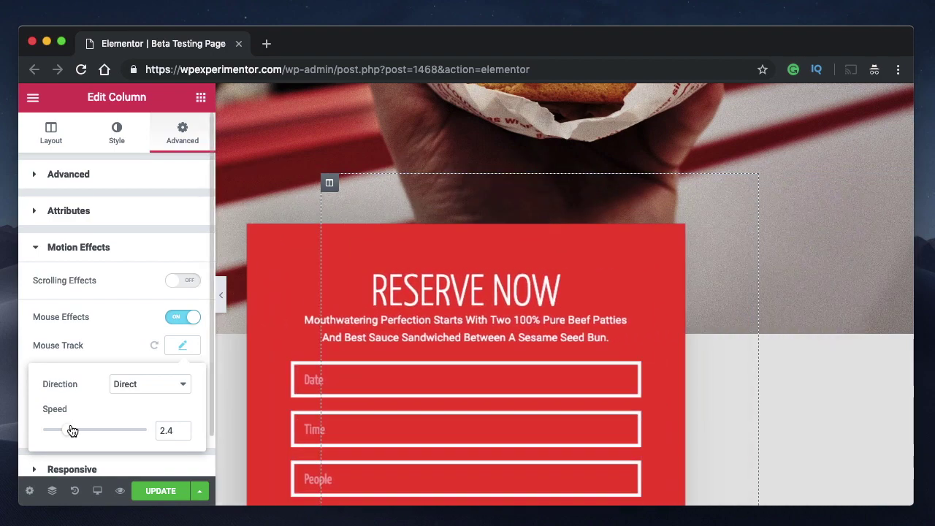
left_click(158, 343)
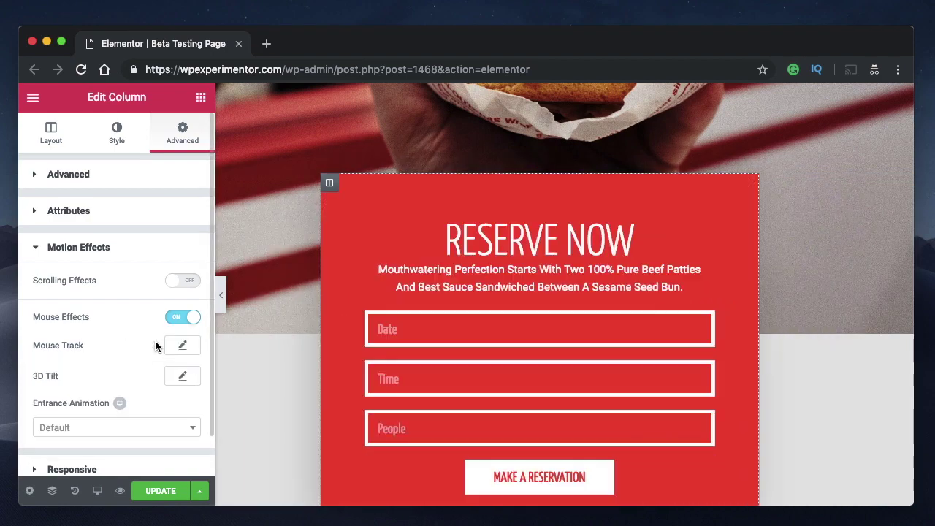
Enable 3D Tilt on the reservation form column, preview it, and set its direction to Opposite
left_click(183, 376)
scroll(111, 358, "down", 2)
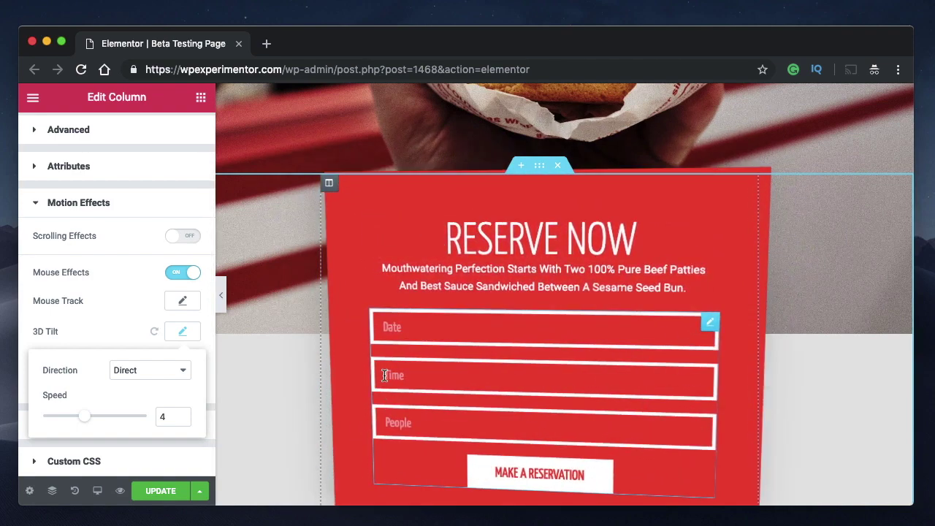
scroll(383, 376, "down", 2)
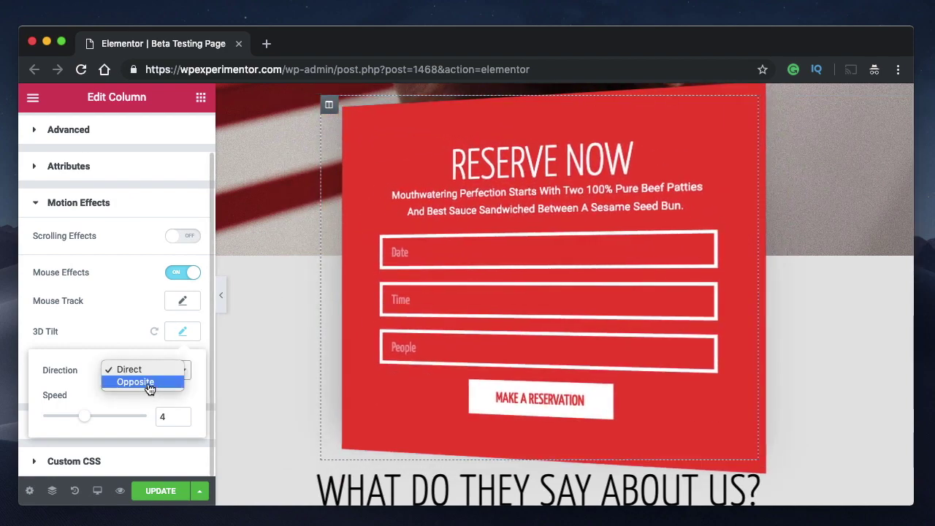
left_click(149, 383)
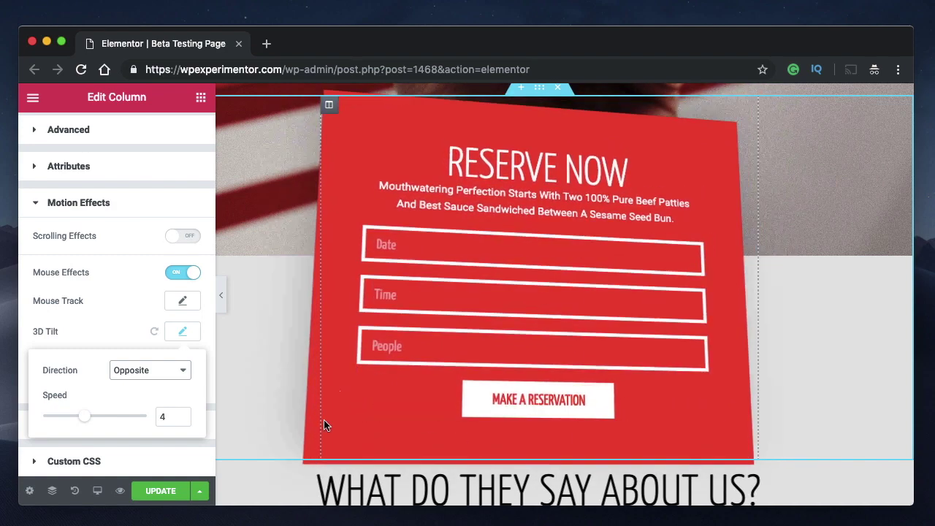
Preview the opposite-direction tilt around the reservation form and reset the 3D Tilt effect to default
scroll(354, 443, "down", 3)
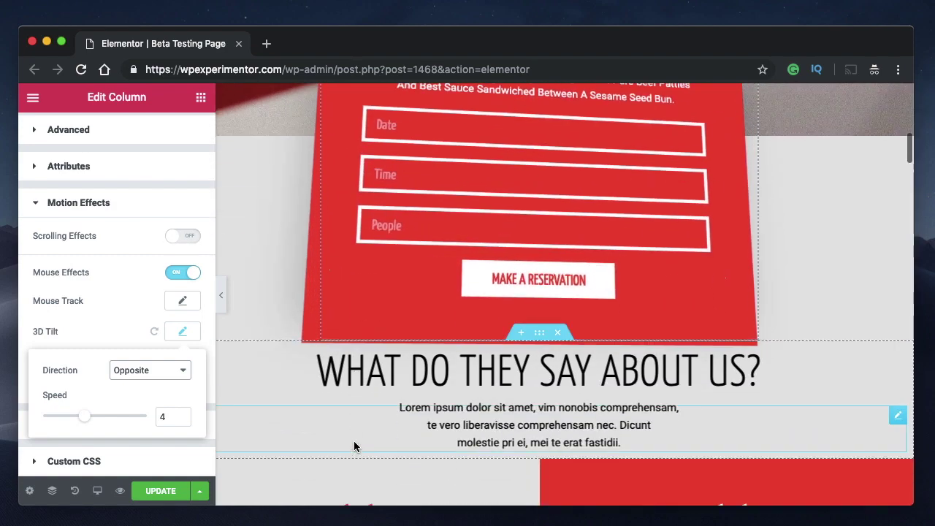
scroll(446, 263, "up", 3)
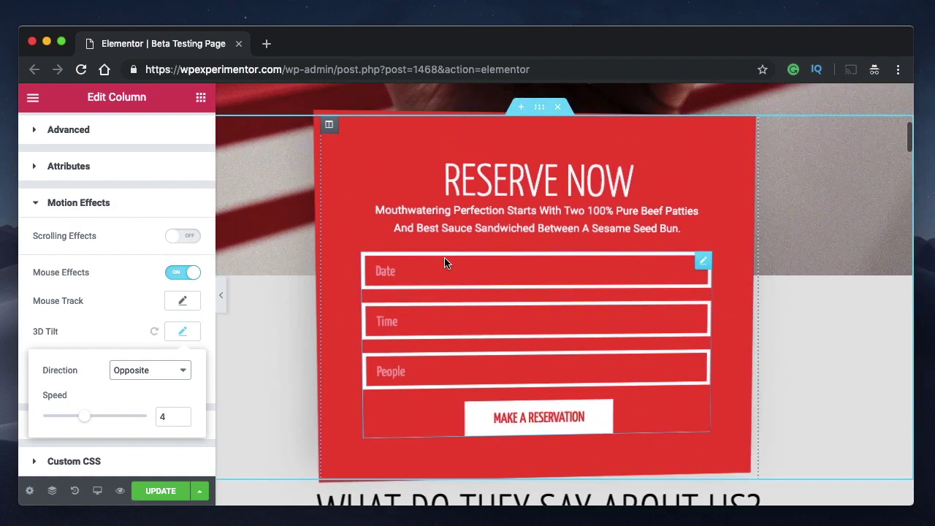
left_click(154, 331)
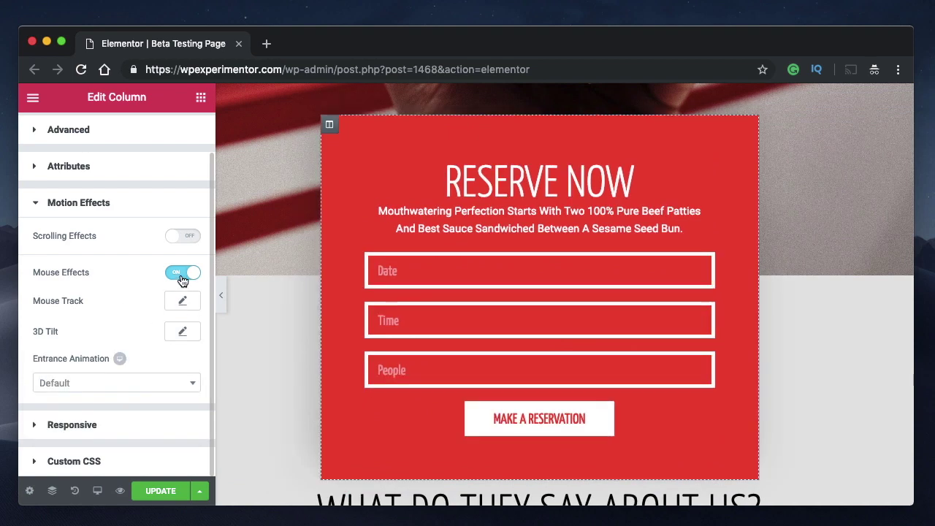
Re-enable Mouse Track on the reservation form column and copy the column
left_click(183, 300)
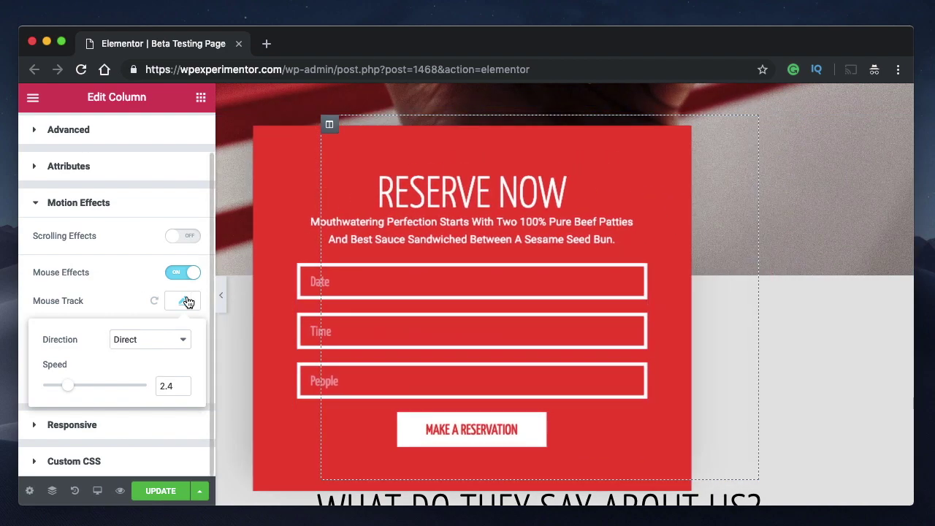
left_click(184, 301)
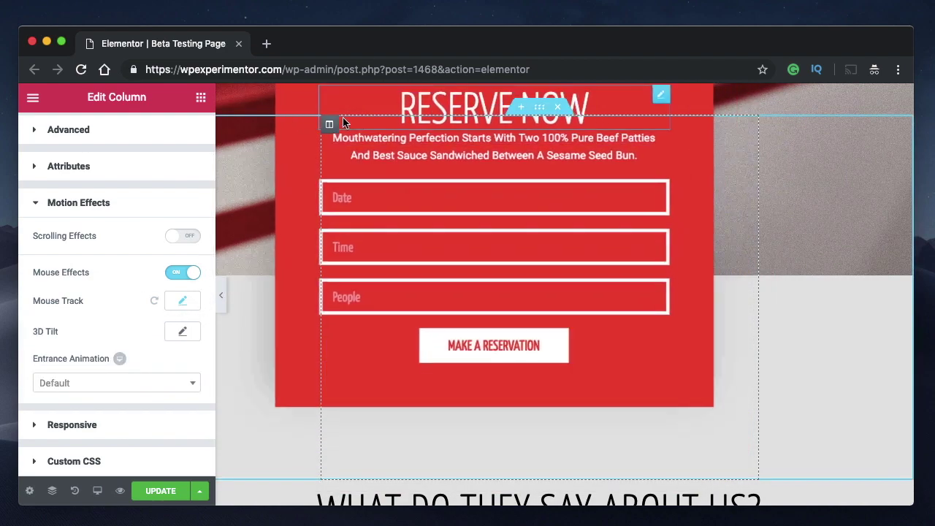
right_click(331, 125)
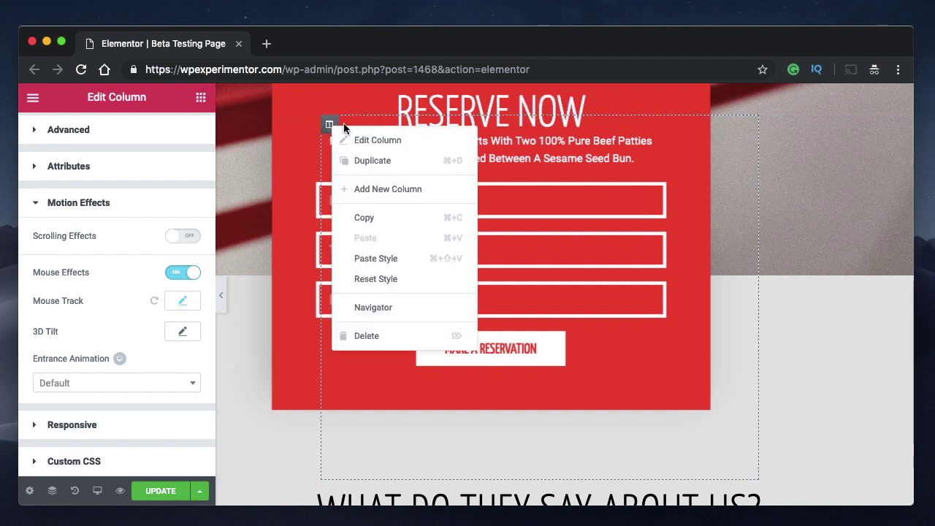
left_click(380, 218)
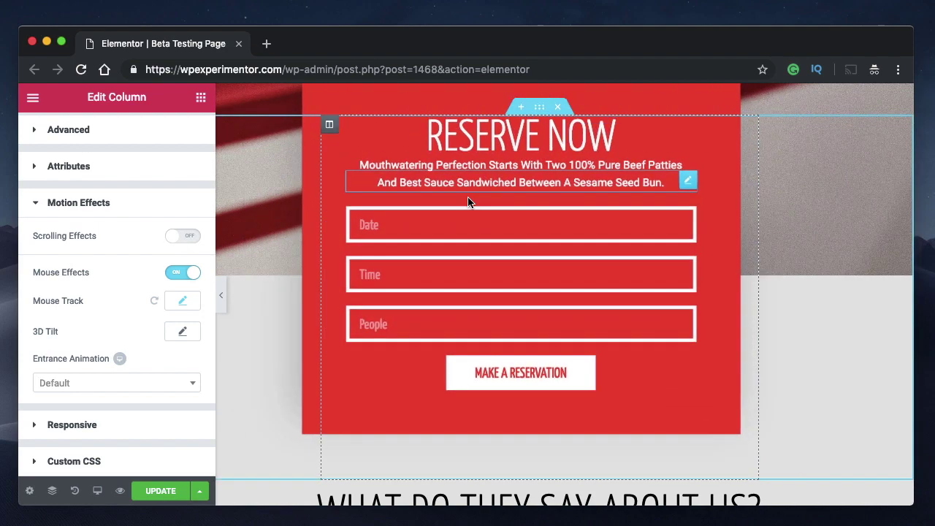
Paste the copied column's style onto the red testimonial column in the first testimonial row
scroll(541, 291, "down", 3)
scroll(541, 291, "down", 5)
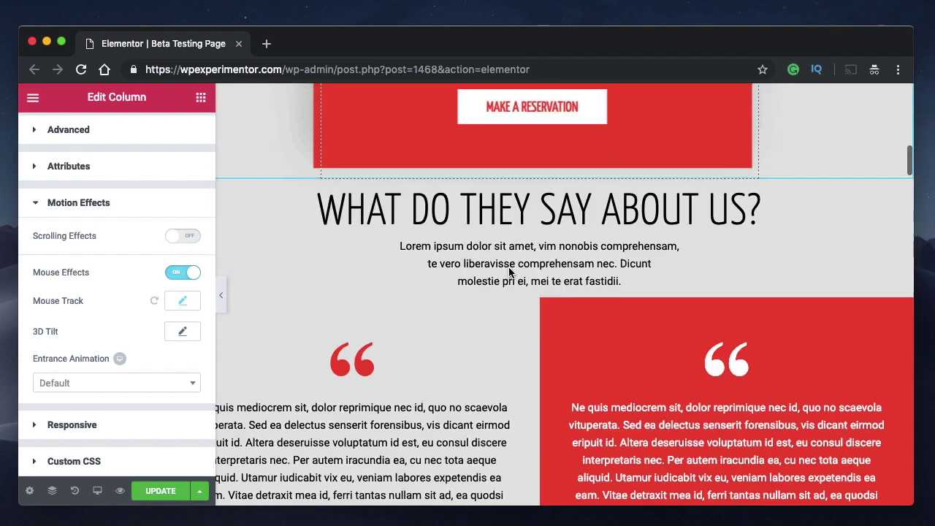
right_click(549, 251)
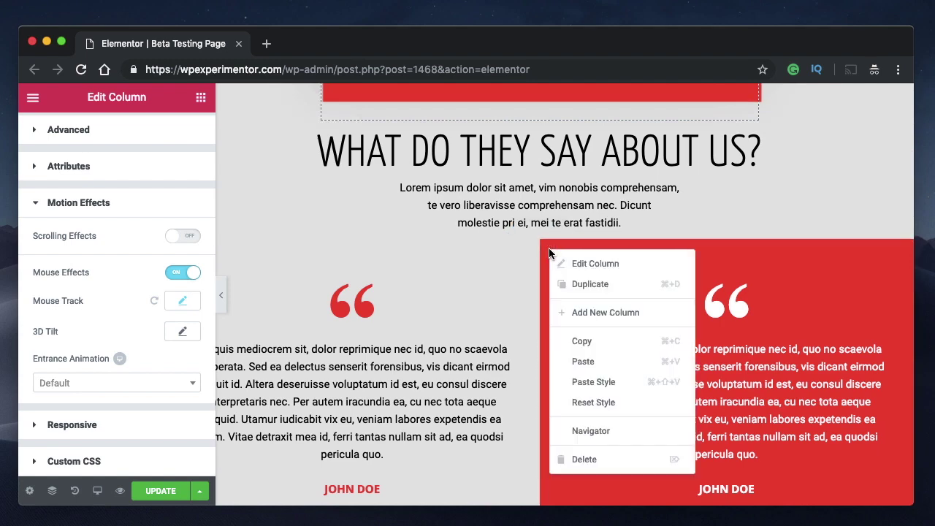
left_click(592, 382)
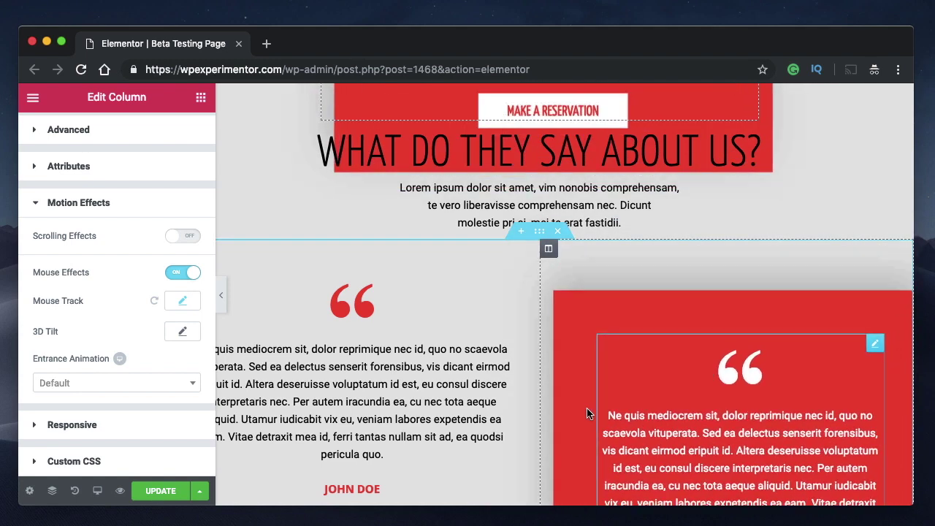
Preview the Mouse Track motion of both red columns between the reservation form and the second testimonial row
scroll(622, 338, "up", 5)
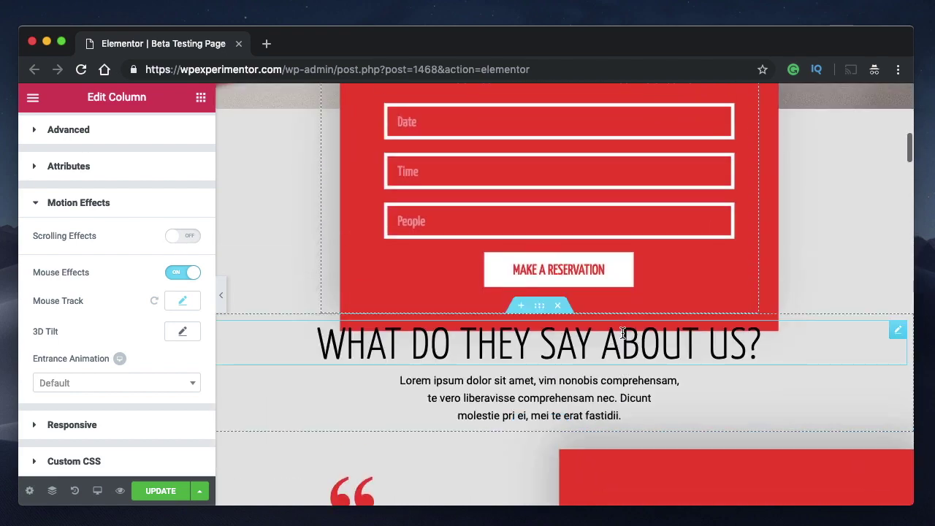
scroll(574, 199, "up", 5)
scroll(574, 199, "down", 3)
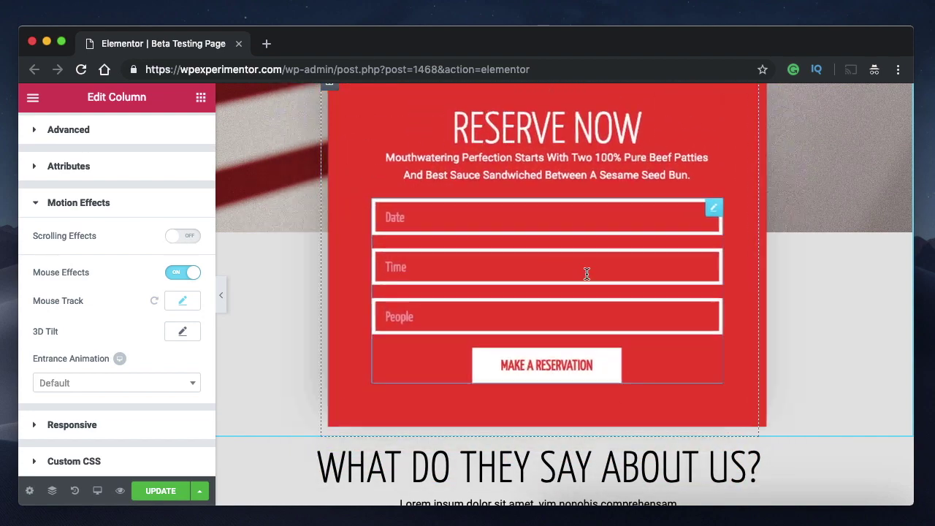
scroll(493, 234, "down", 8)
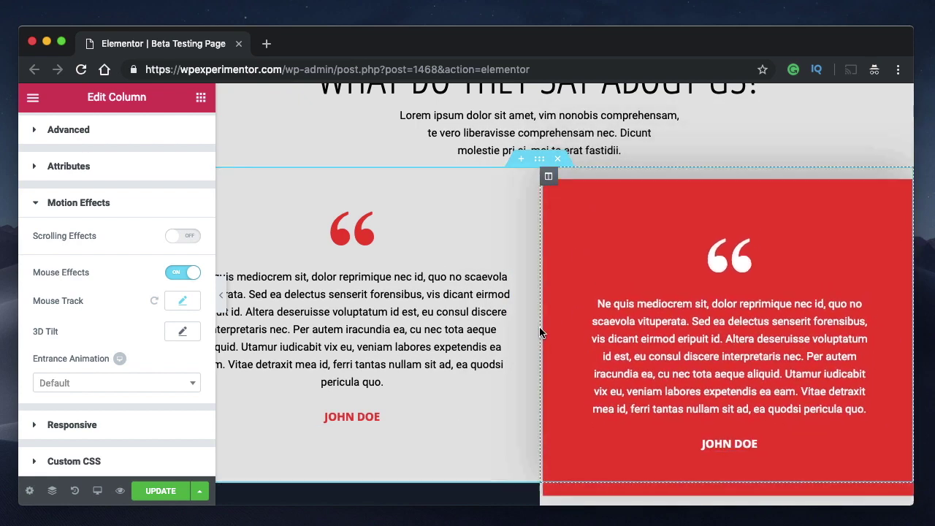
scroll(597, 300, "down", 5)
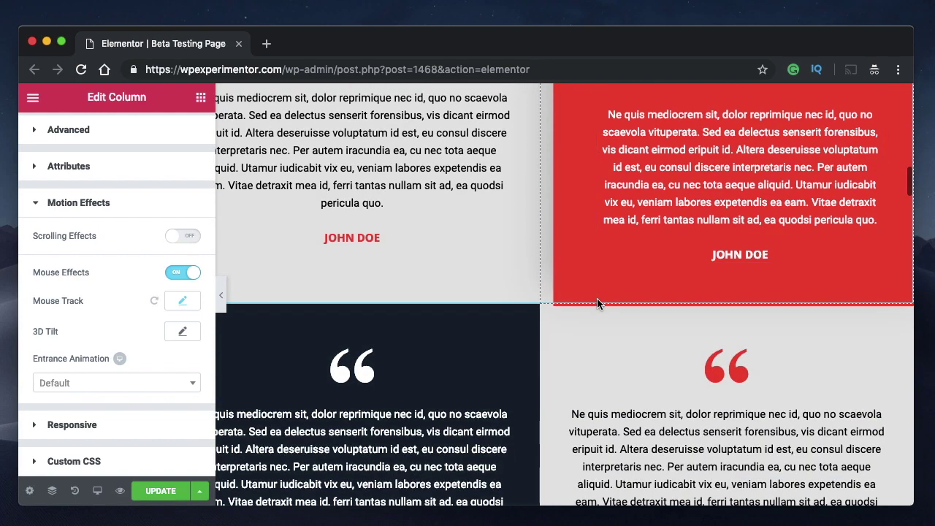
scroll(628, 292, "up", 15)
scroll(516, 271, "down", 3)
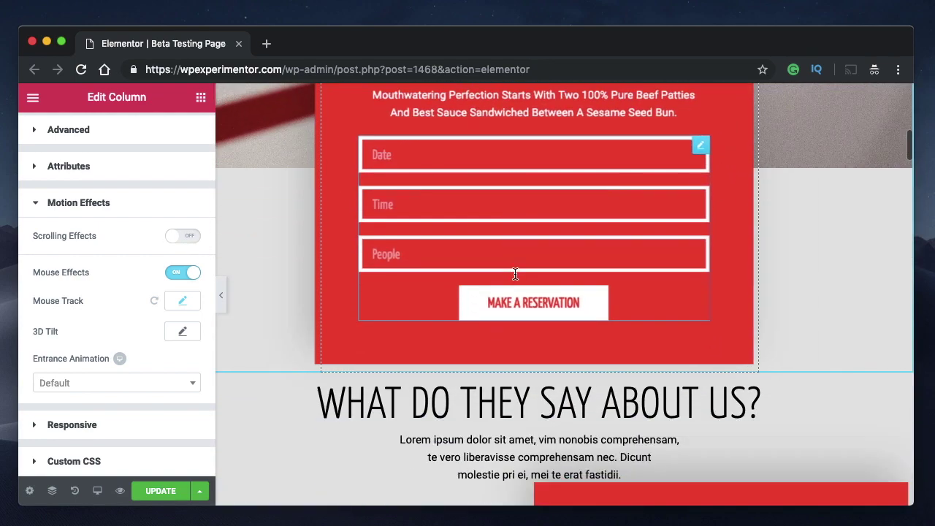
scroll(516, 274, "down", 6)
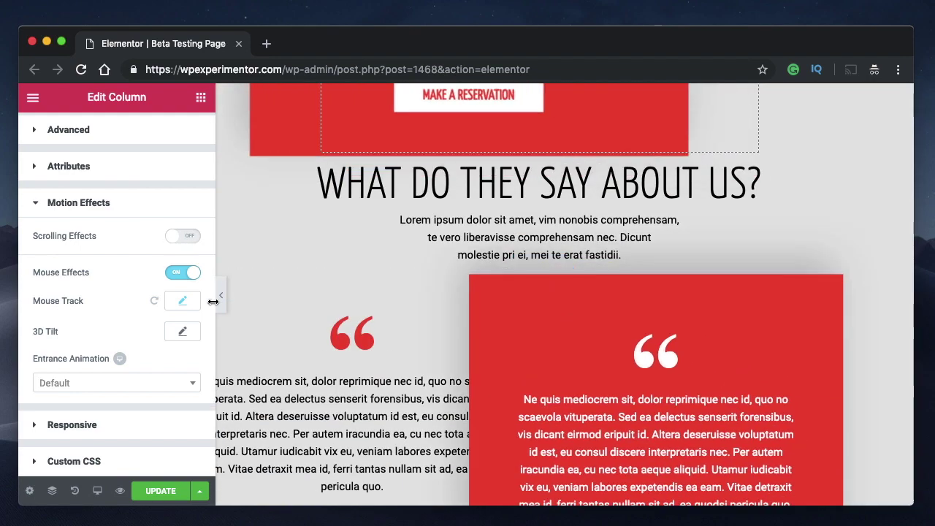
Reset Mouse Track to default on the reservation form column and on the red testimonial column
left_click(152, 301)
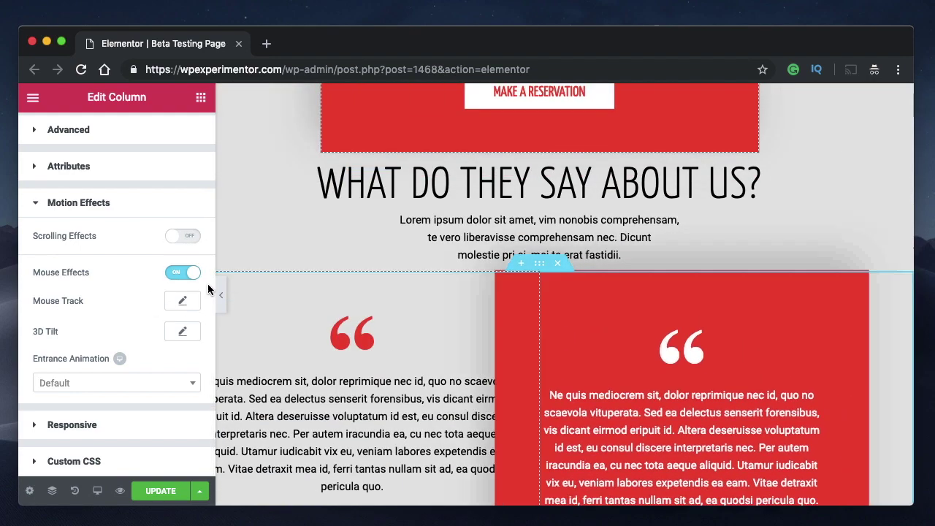
left_click(647, 341)
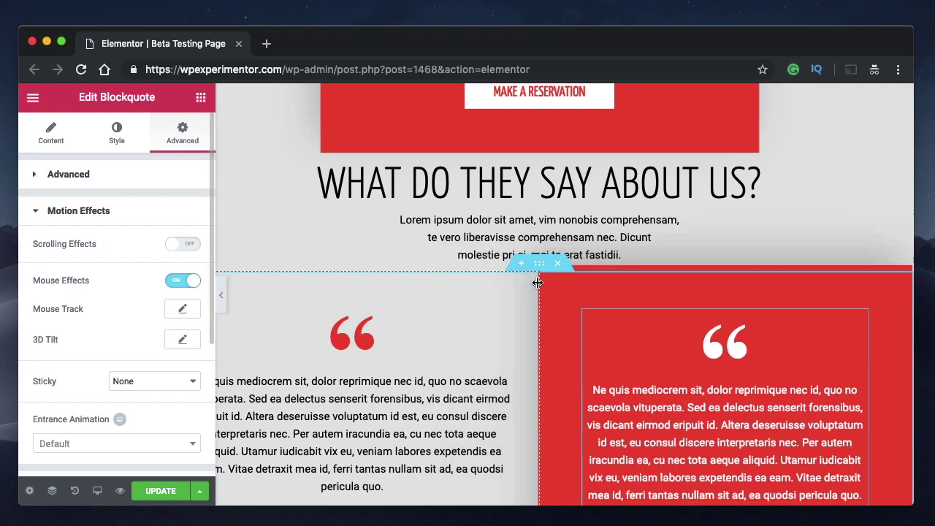
left_click(549, 282)
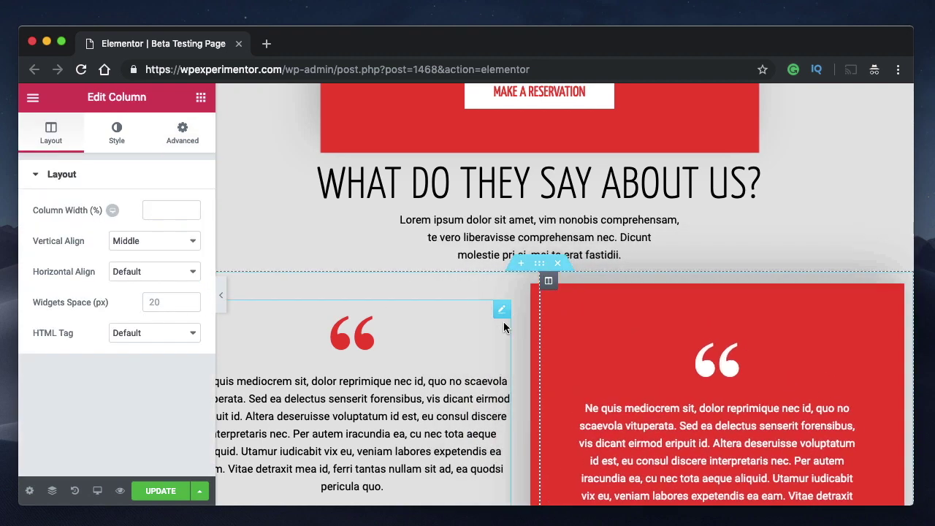
left_click(181, 134)
scroll(137, 250, "down", 3)
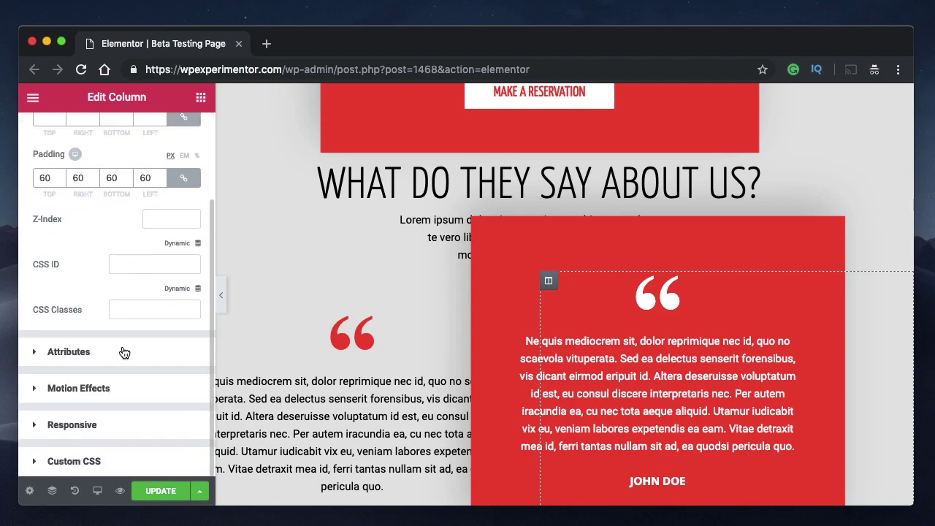
left_click(130, 385)
left_click(156, 345)
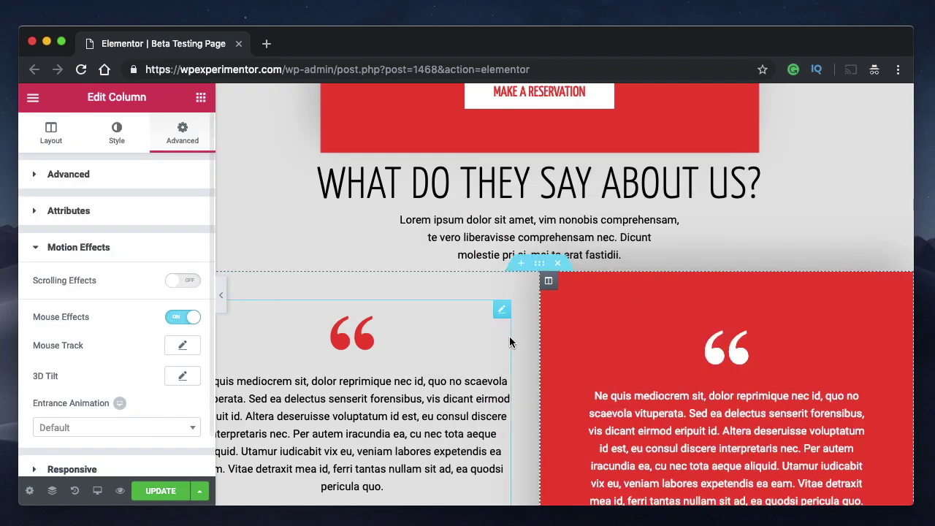
Check the page down to the main dishes, turn off the testimonial column's Mouse Effects and return the preview to the hero section
scroll(510, 340, "up", 15)
scroll(512, 343, "down", 10)
scroll(512, 343, "up", 10)
scroll(511, 342, "down", 10)
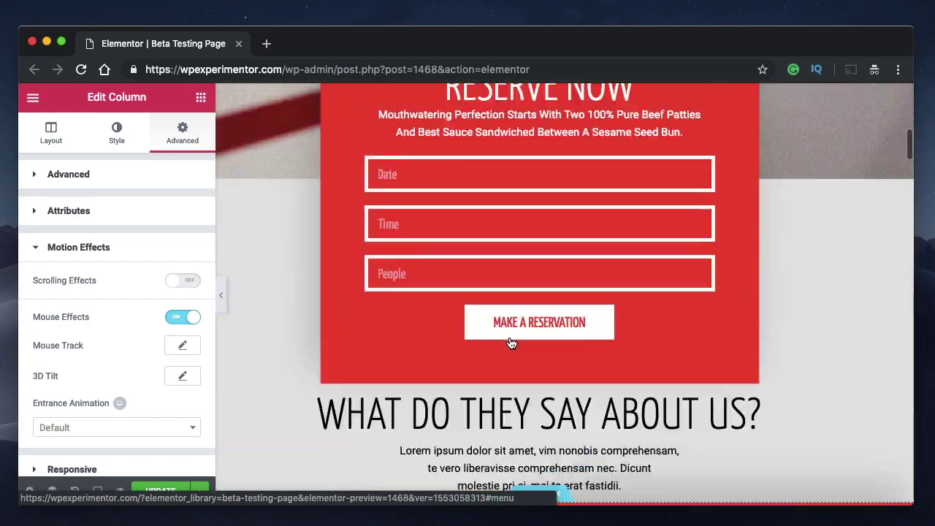
scroll(512, 342, "down", 10)
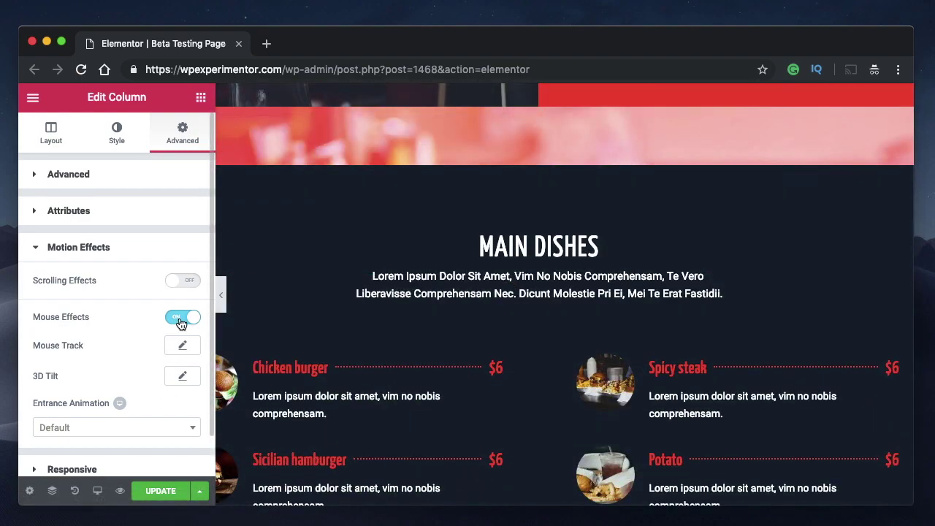
left_click(180, 318)
scroll(465, 234, "up", 15)
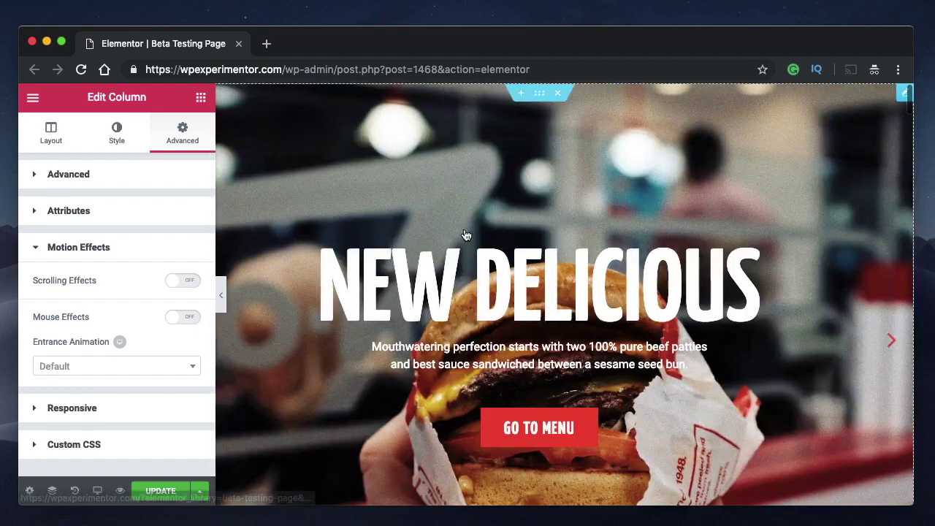